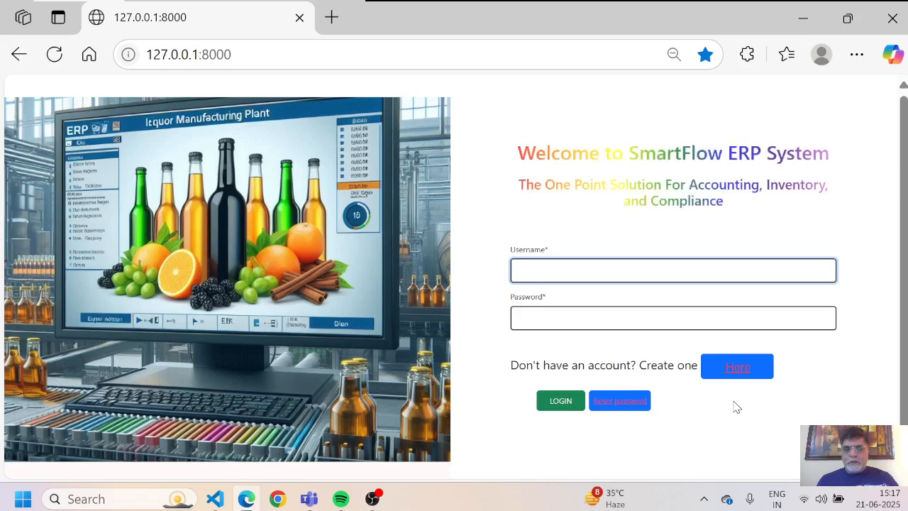
Step: Log in with the manufacturing plant username, minus its e-mail ending, and the account password
type("man")
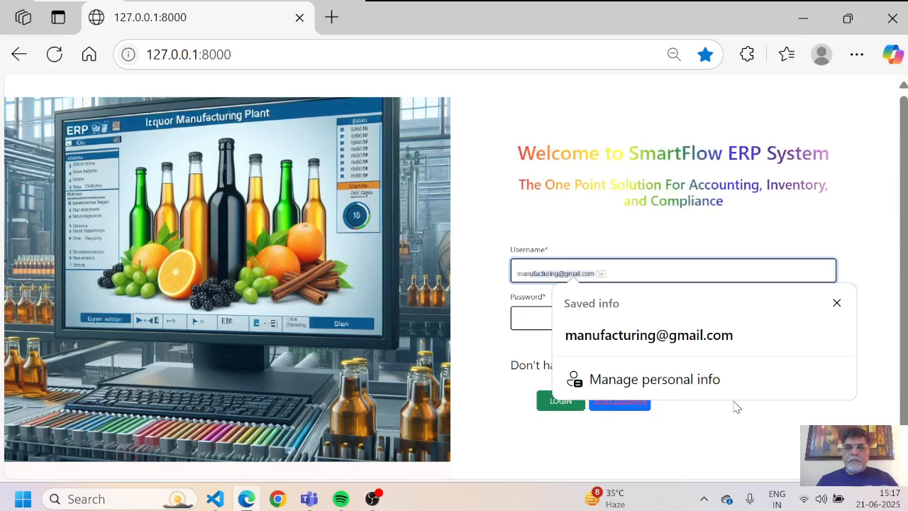
key("Return")
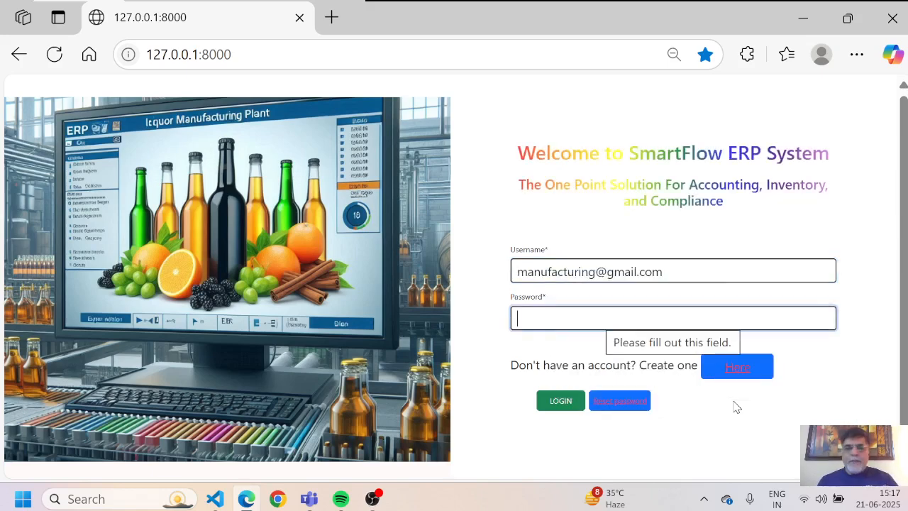
key("shift+Tab")
key("Down")
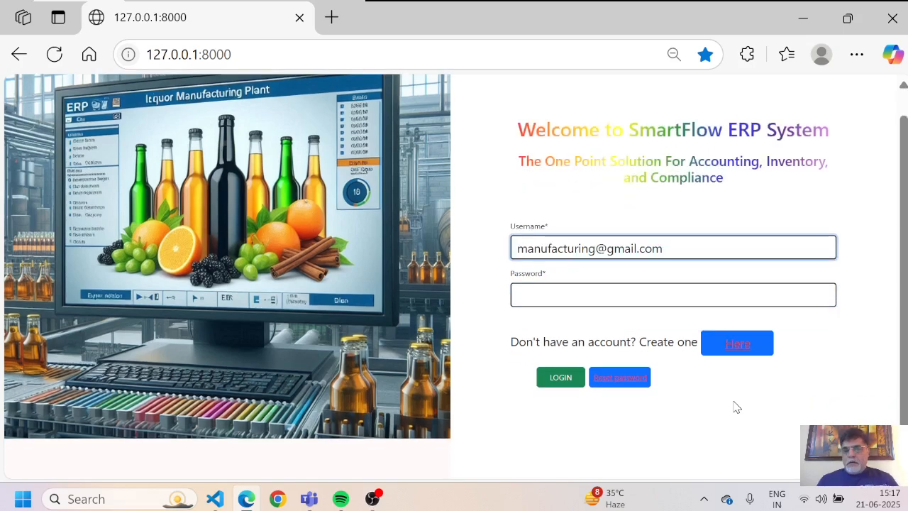
key("BackSpace")
key("BackSpace")
key("BackSpace")
key("BackSpace")
key("BackSpace")
key("BackSpace")
key("BackSpace")
key("BackSpace")
key("BackSpace")
key("BackSpace")
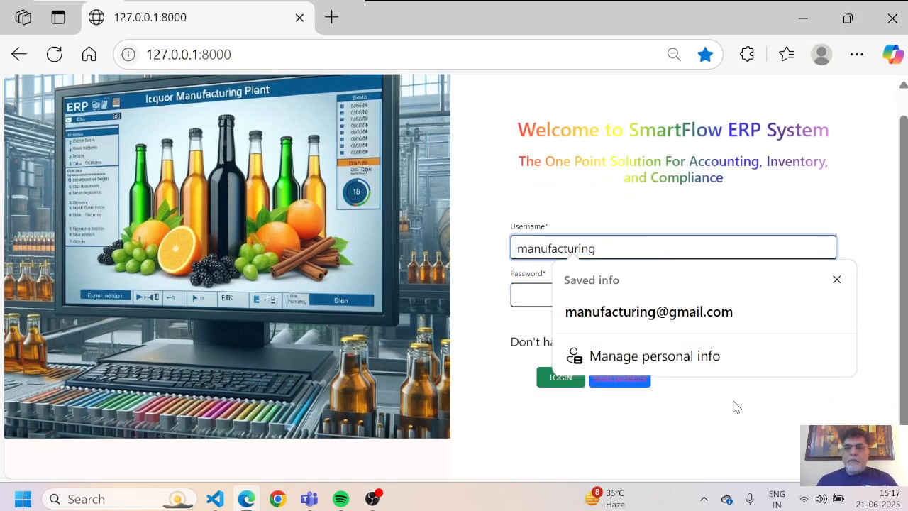
type("-palwal")
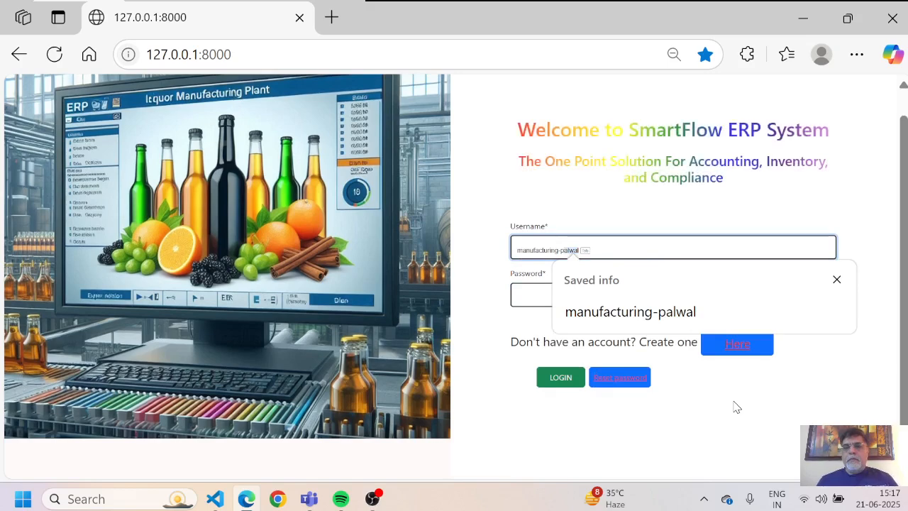
key("Return")
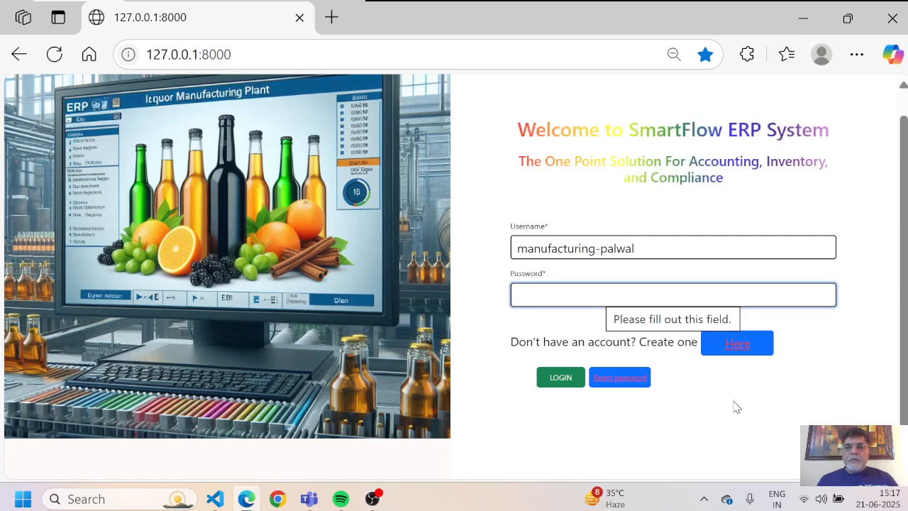
type("********")
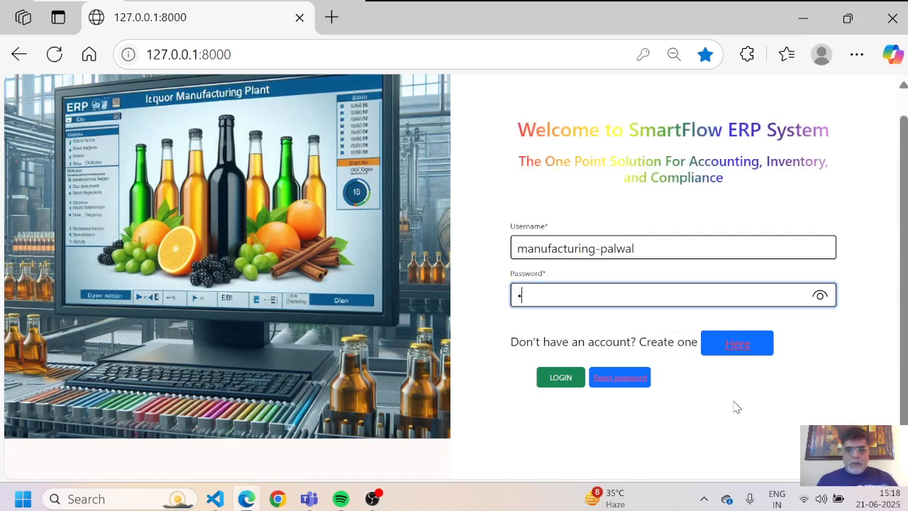
type("*")
key("Return")
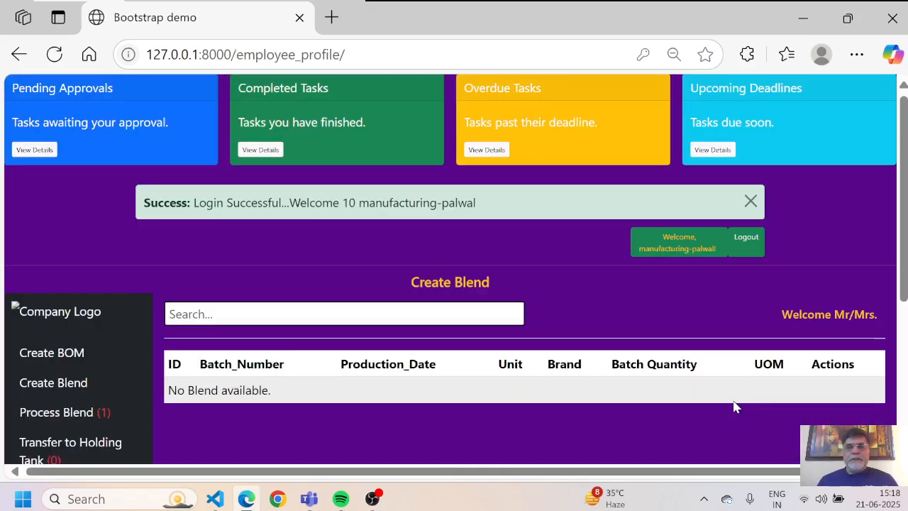
Step: Zoom the browser out and close the Login Successful alert on the Create Blend dashboard
key("ctrl+minus")
key("ctrl+minus")
key("ctrl+minus")
key("ctrl+minus")
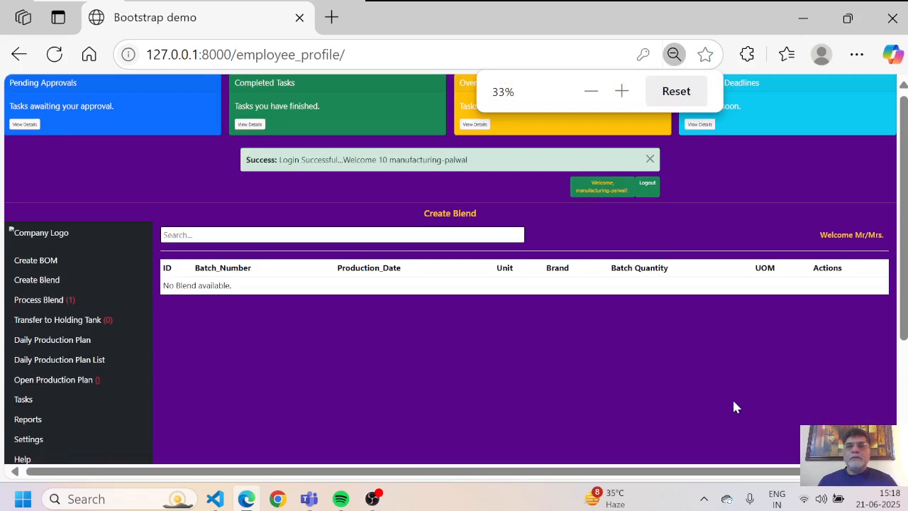
scroll(735, 407, "down", 3)
scroll(734, 404, "up", 3)
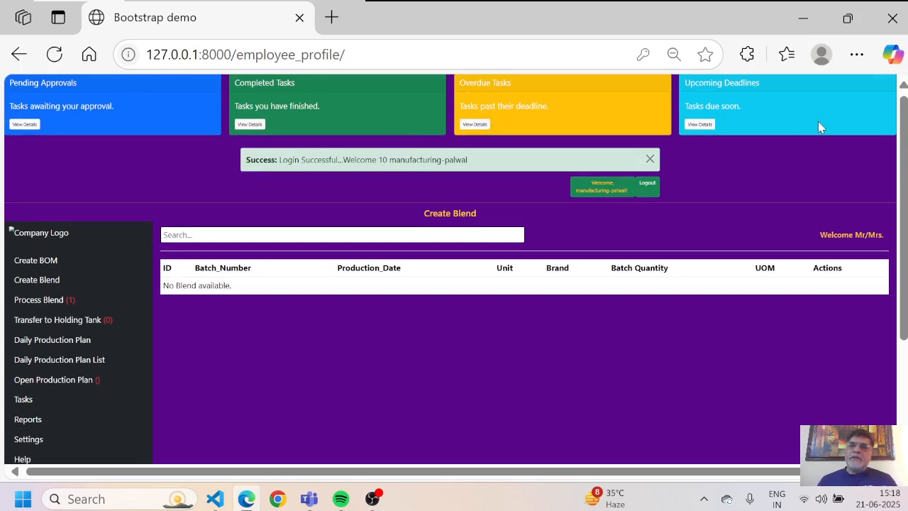
left_click(651, 160)
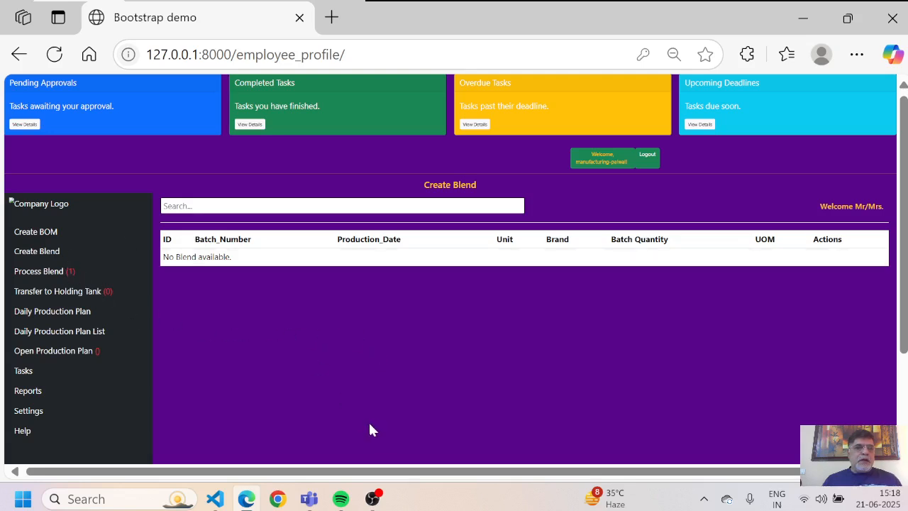
Step: Start a new Create Blend entry with Transaction type Blend and brand Royal Stag
left_click(50, 253)
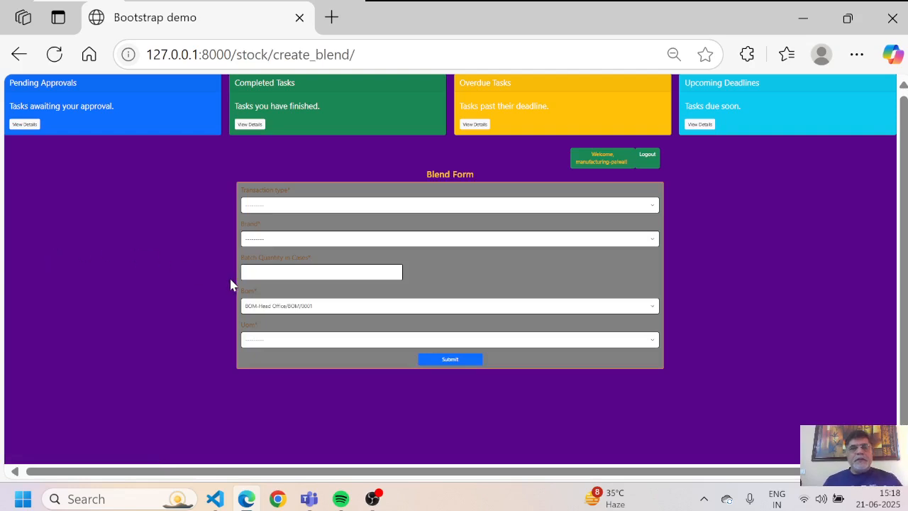
left_click(384, 210)
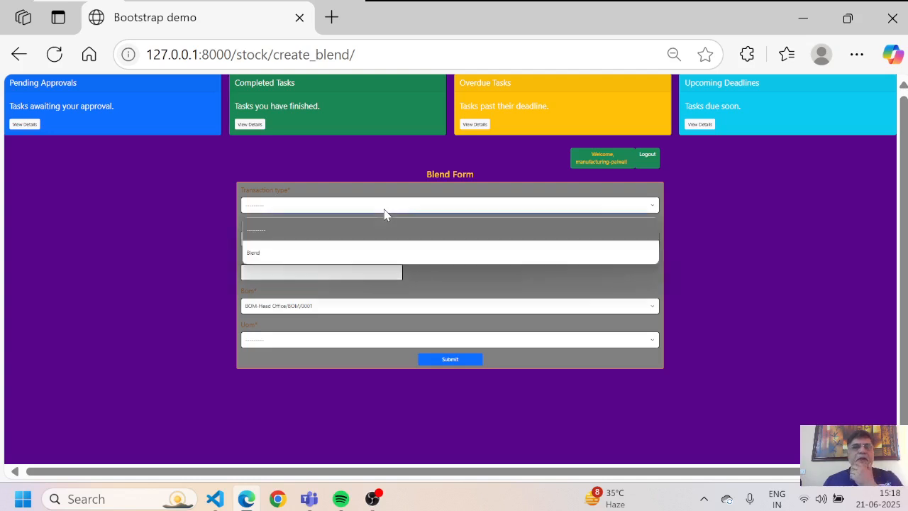
left_click(340, 254)
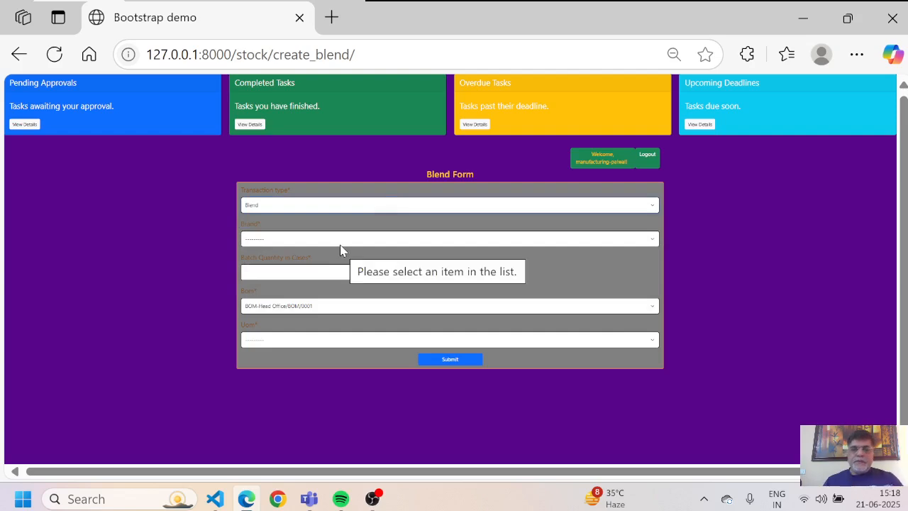
key("ctrl+plus")
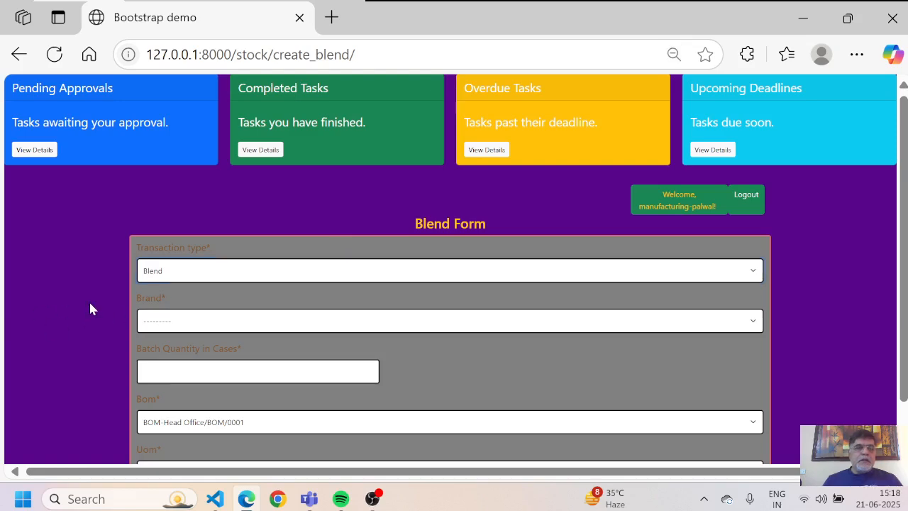
scroll(90, 309, "down", 1)
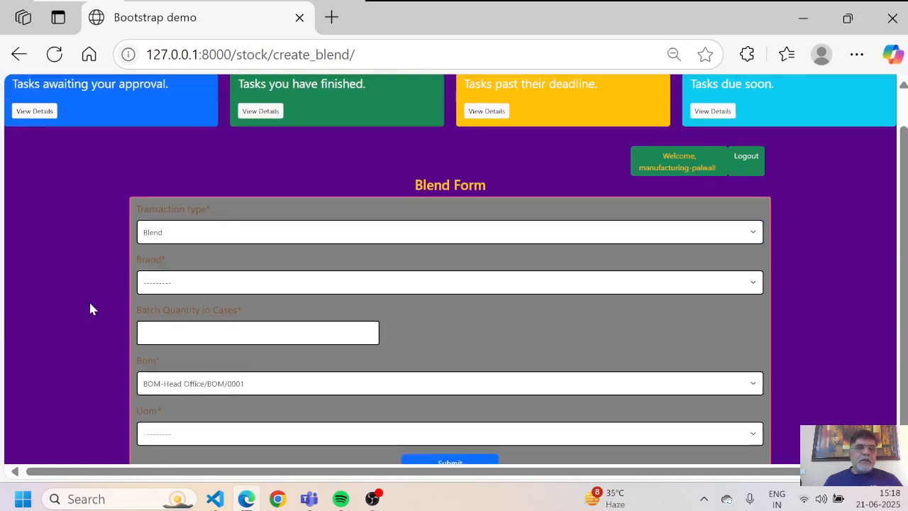
left_click(312, 286)
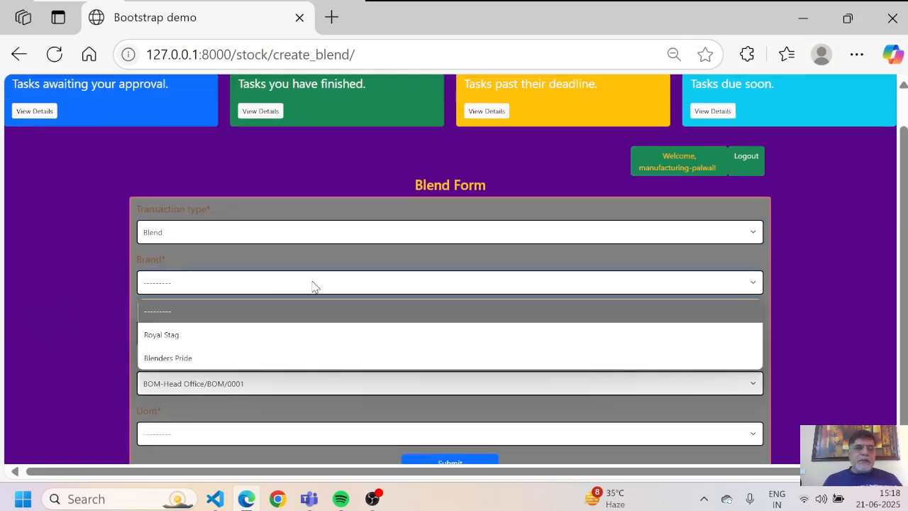
left_click(245, 336)
Step: Enter quantity 200 with Uom Case and submit the blend
left_click(244, 335)
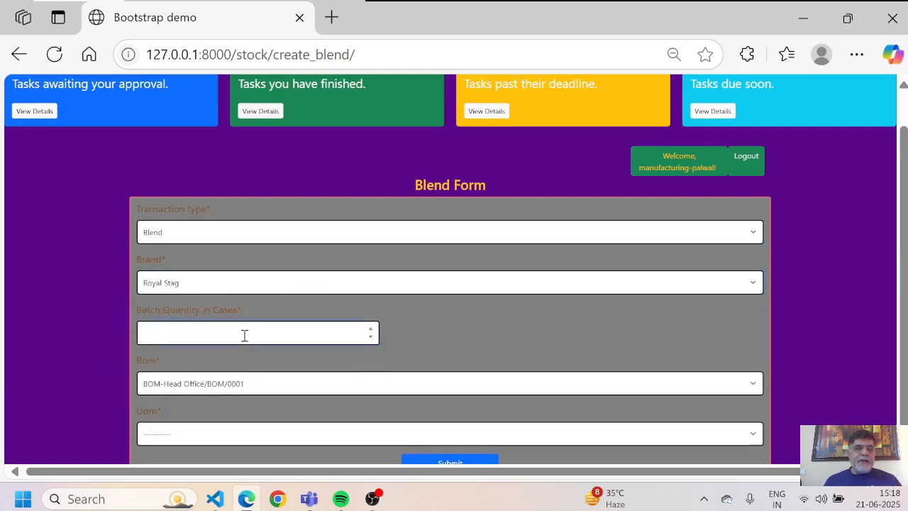
type("200")
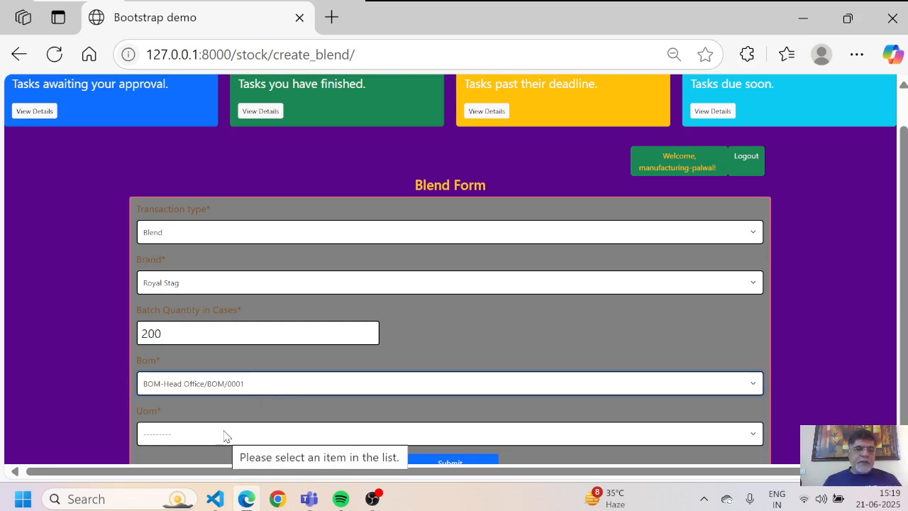
left_click(687, 435)
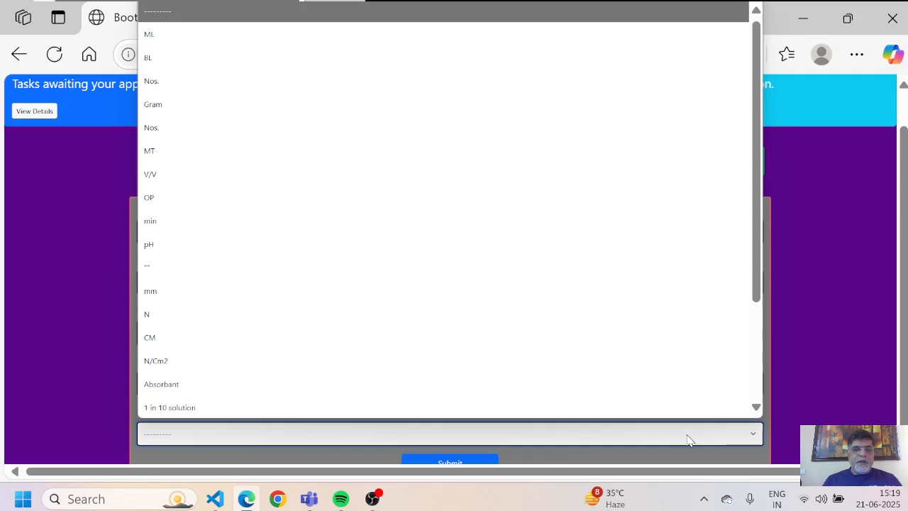
key("c")
key("c")
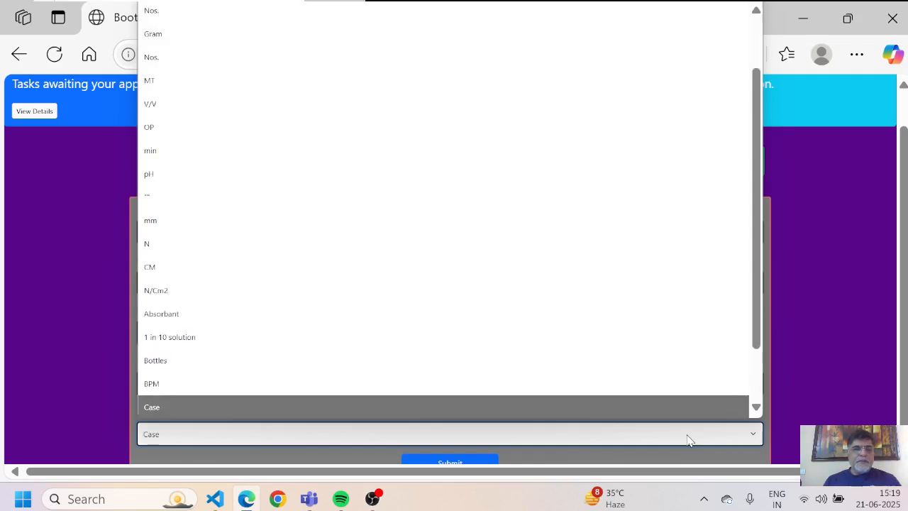
key("Return")
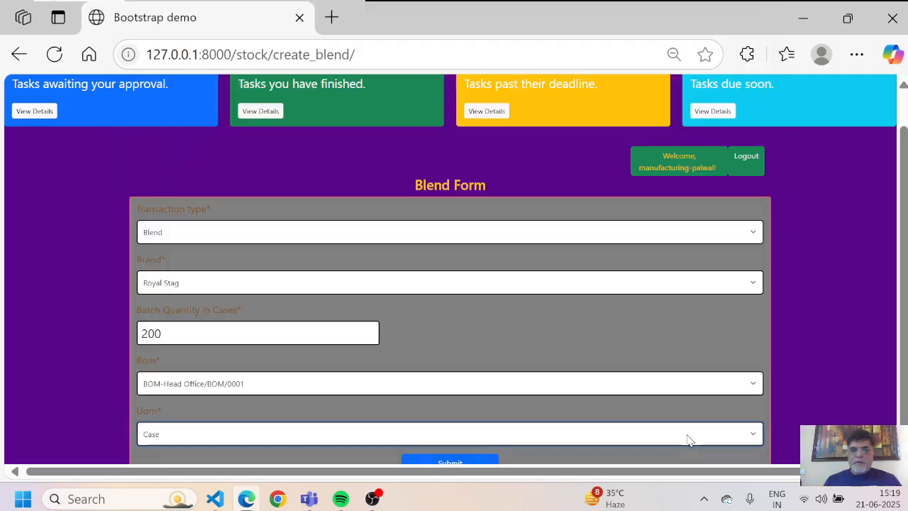
left_click(75, 342)
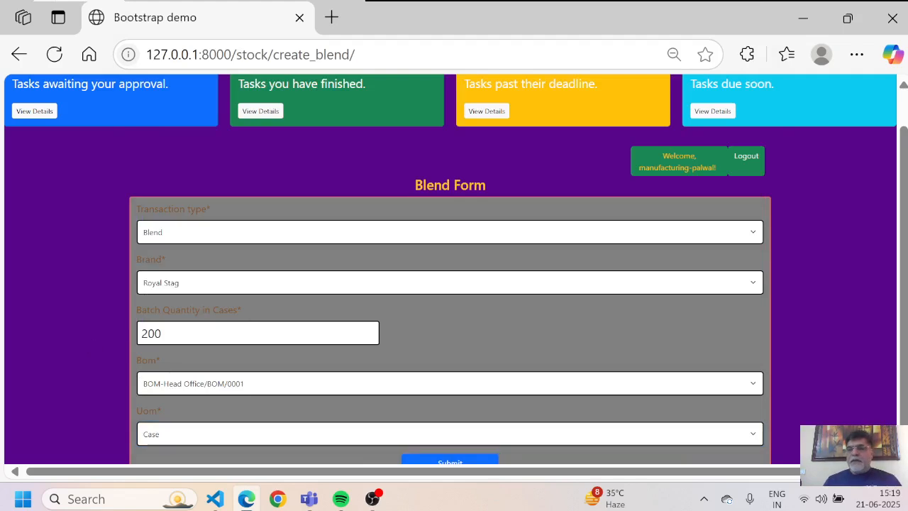
scroll(454, 270, "down", 1)
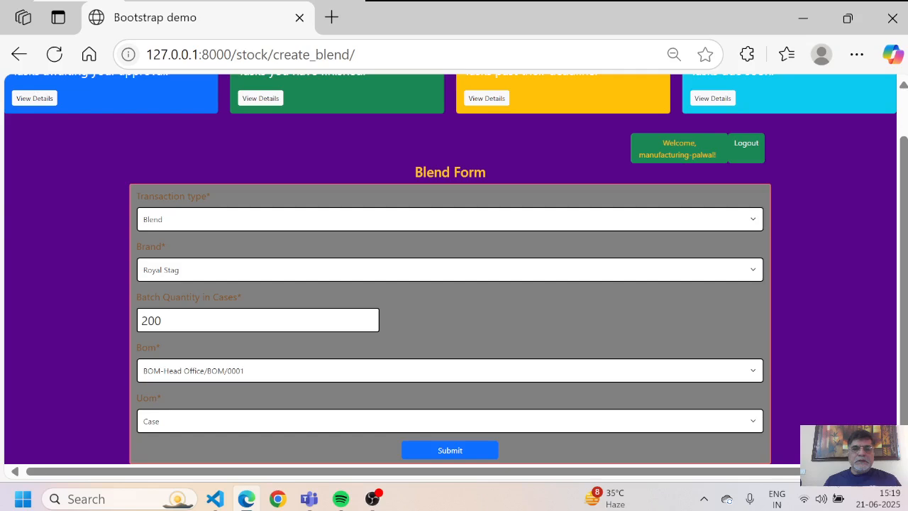
left_click(449, 451)
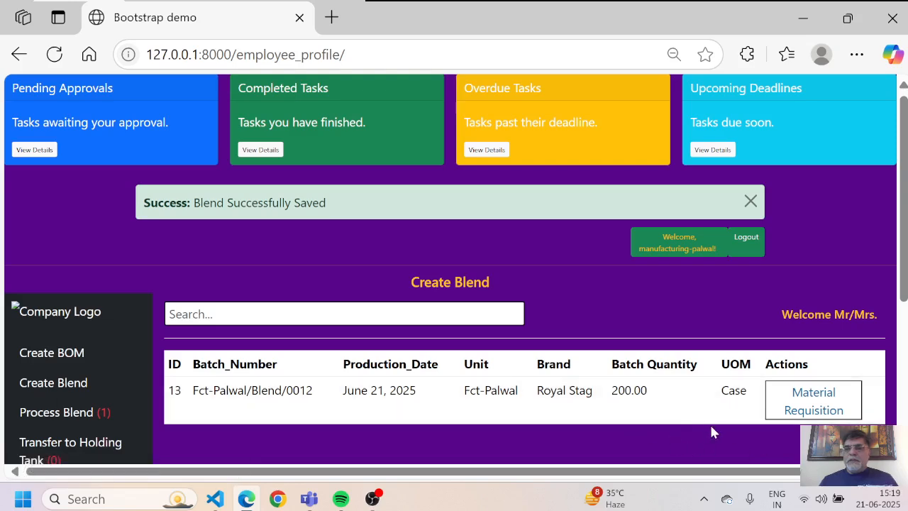
Step: Raise the Material Requisition on the Royal Stag batch 13 row and close the success alert
left_click(813, 408)
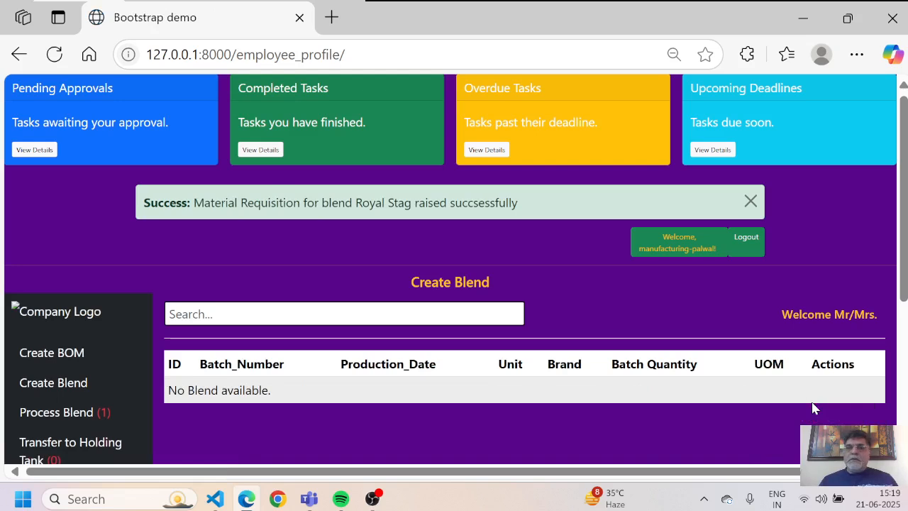
left_click(749, 204)
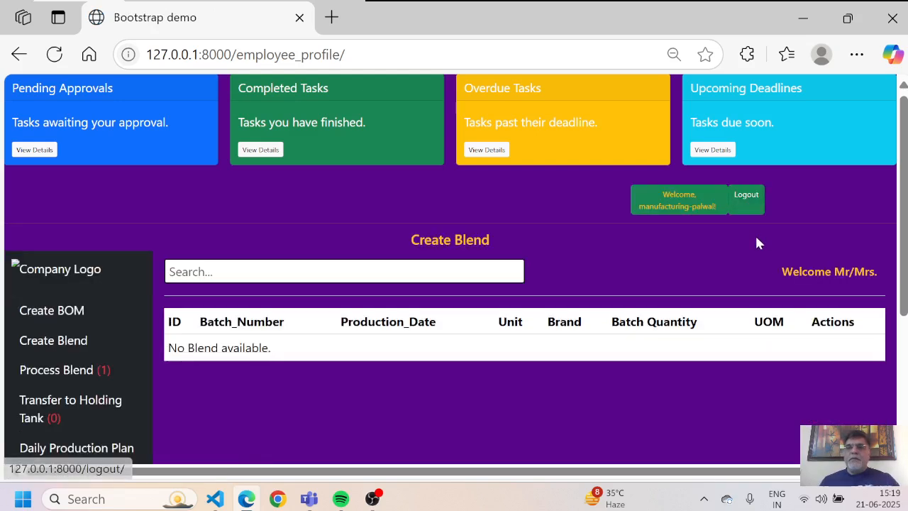
Step: Log out, then log back in under the other user account with a corrected username and the password
left_click(751, 207)
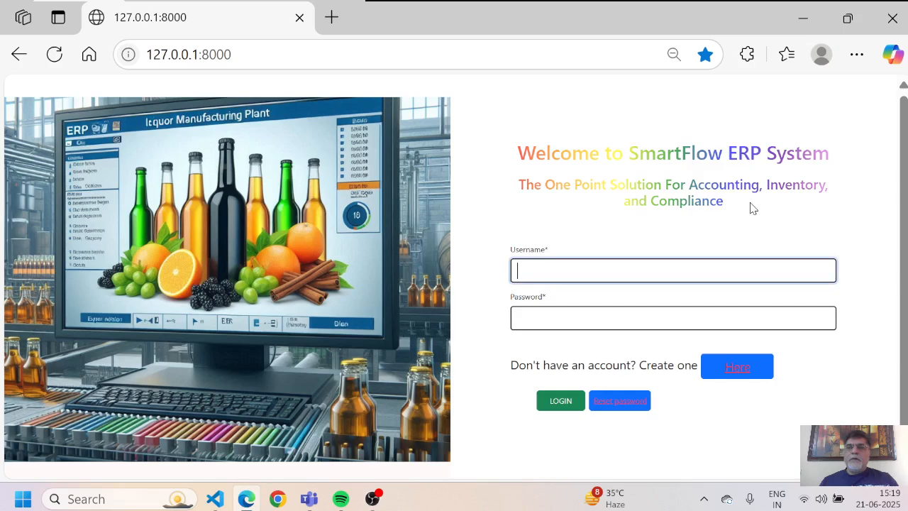
left_click(586, 267)
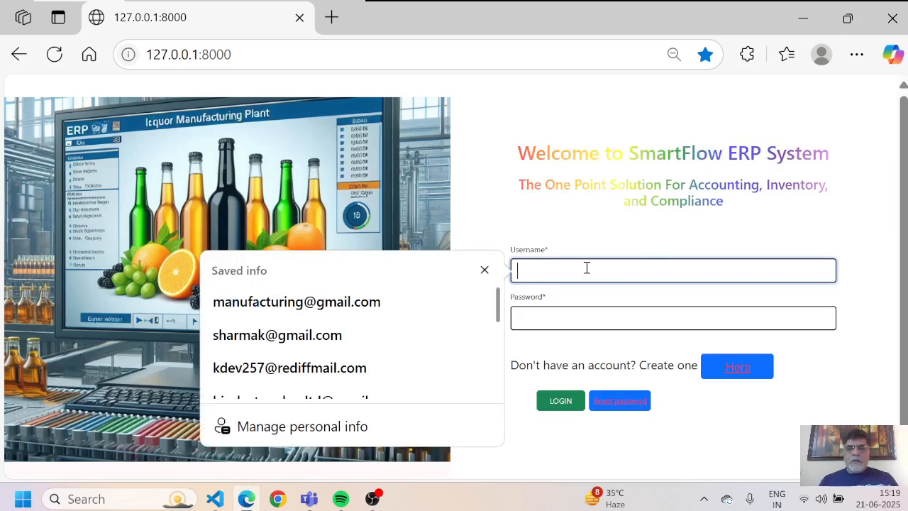
type("sharman")
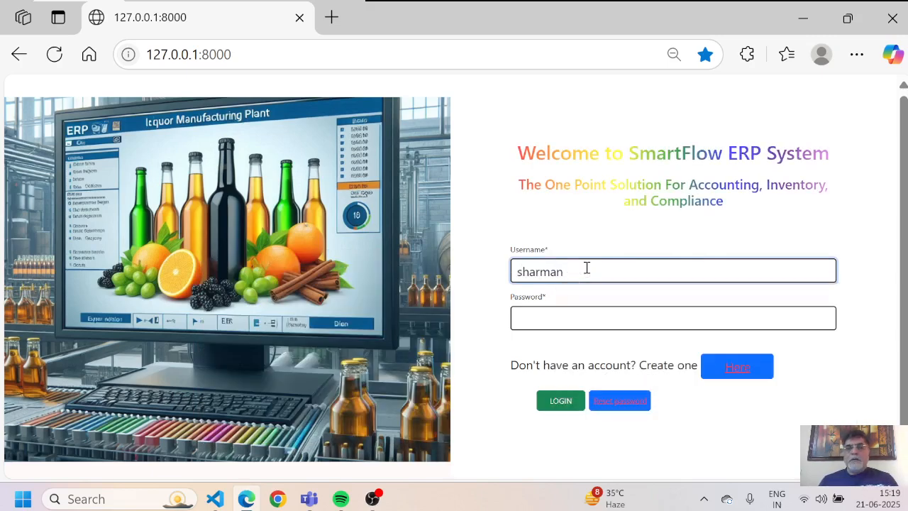
key("BackSpace")
type("k")
key("Tab")
key("Return")
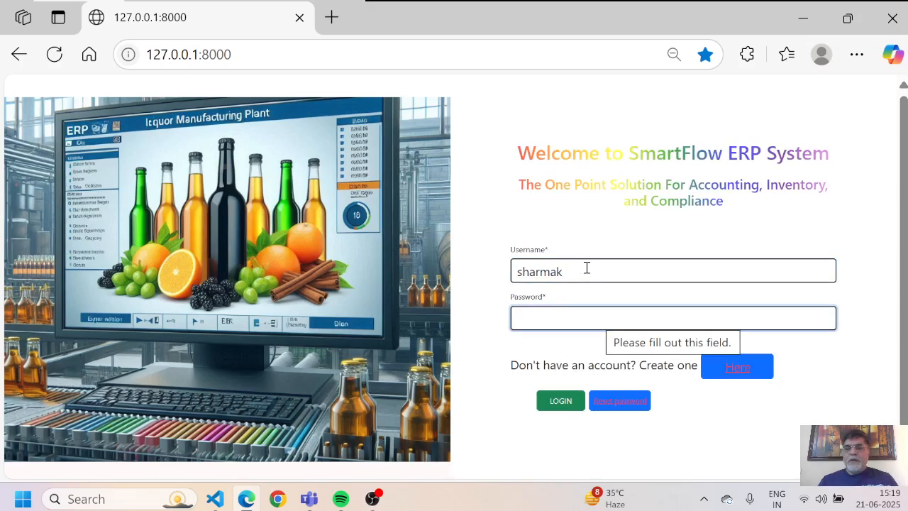
type("*********")
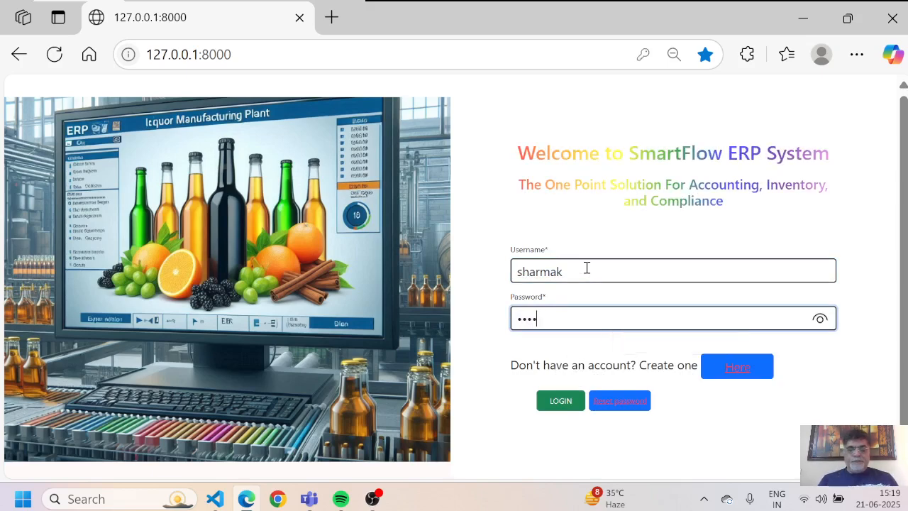
key("Return")
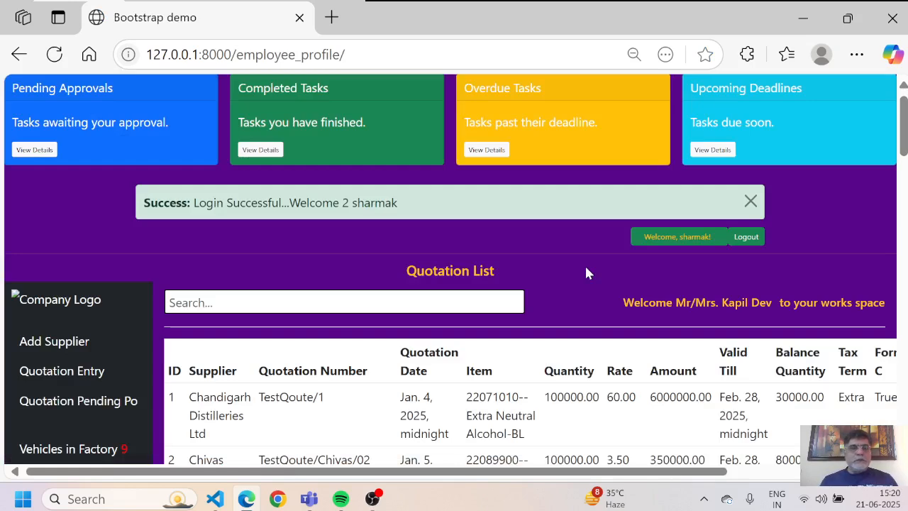
Step: Open Blend awaiting Issue and scroll right to the Issue to Blend actions for the three Royal Stag items
scroll(586, 273, "down", 1)
scroll(586, 274, "down", 3)
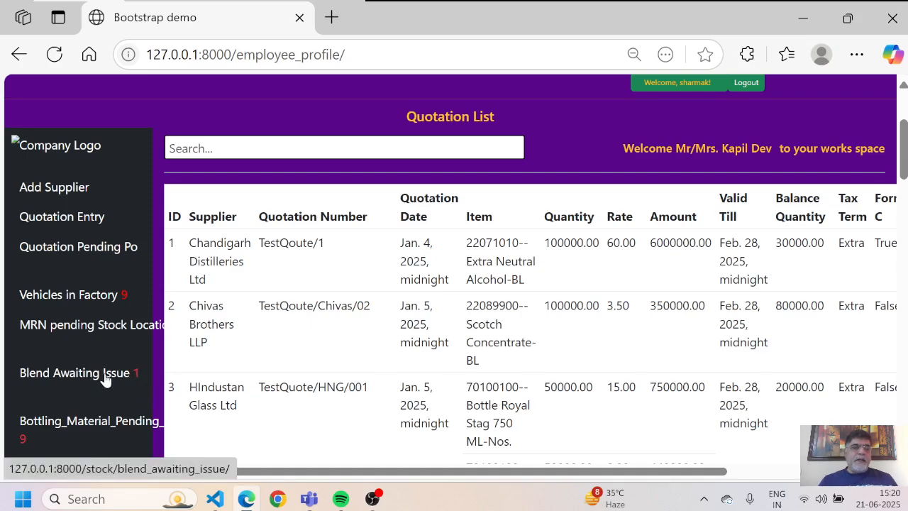
left_click(105, 381)
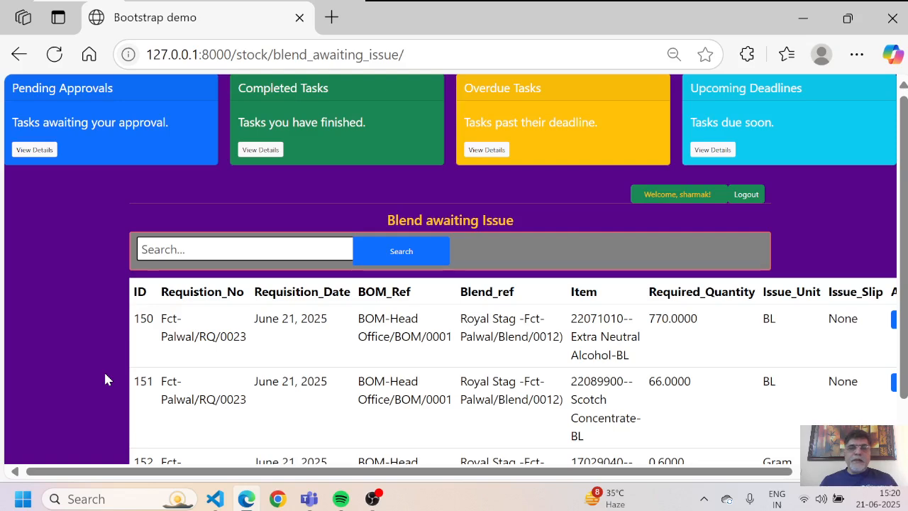
scroll(105, 380, "down", 1)
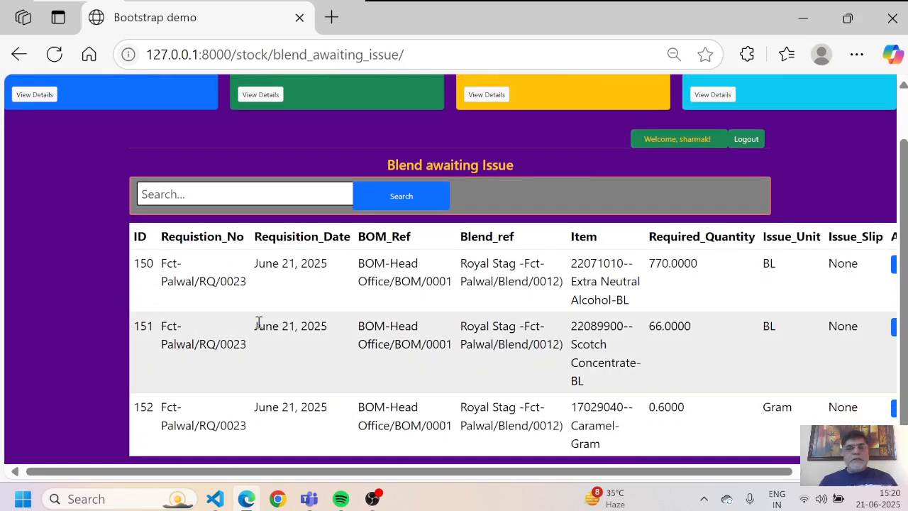
scroll(261, 257, "right", 3)
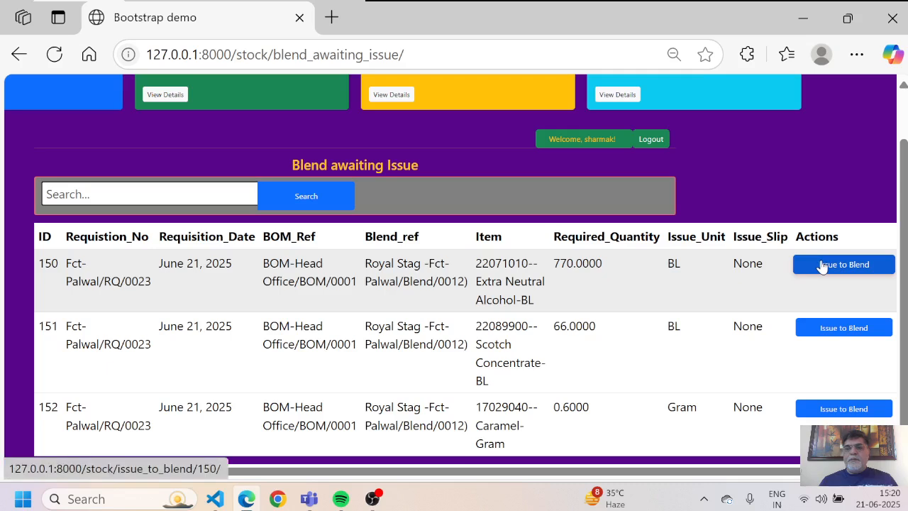
Step: Open the issue form for line 150 with type Issue and the Extra Neutral Alcohol requisition
left_click(822, 264)
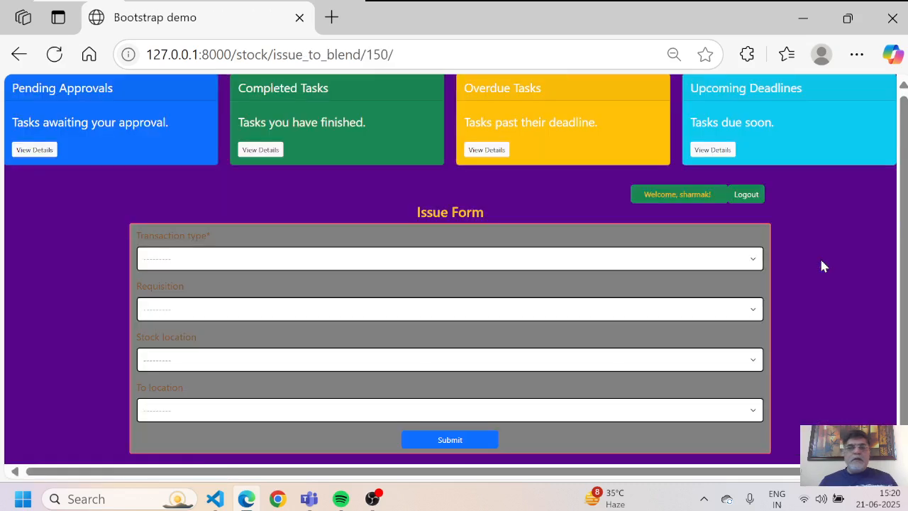
left_click(504, 260)
key("Down")
key("Return")
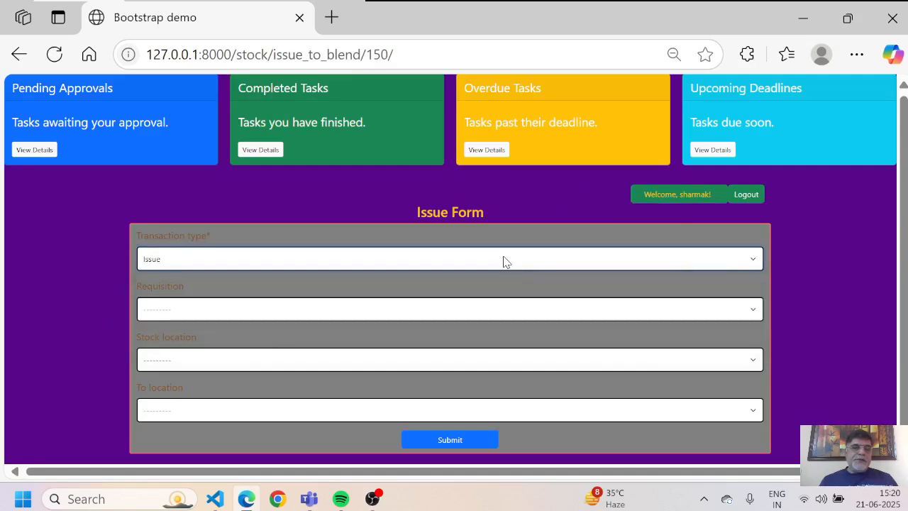
left_click(413, 317)
key("Down")
key("Down")
key("Down")
key("Down")
key("Down")
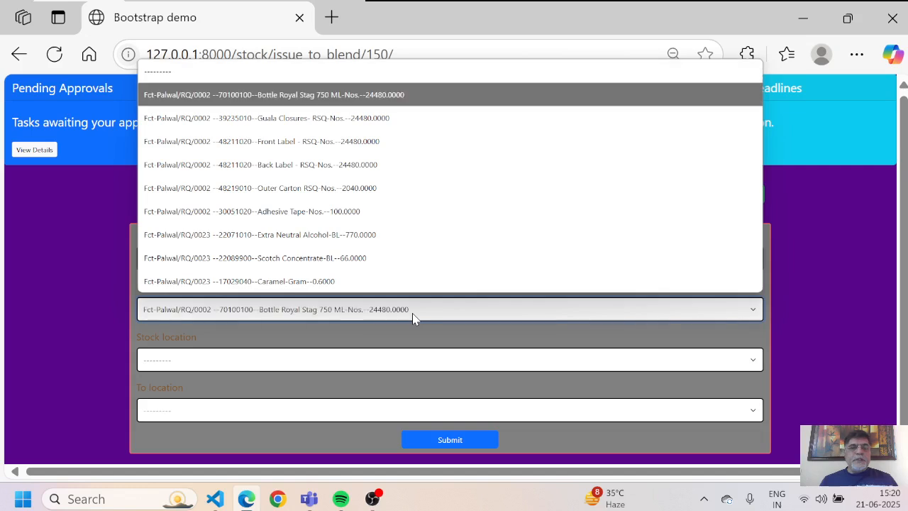
key("Down")
key("Down")
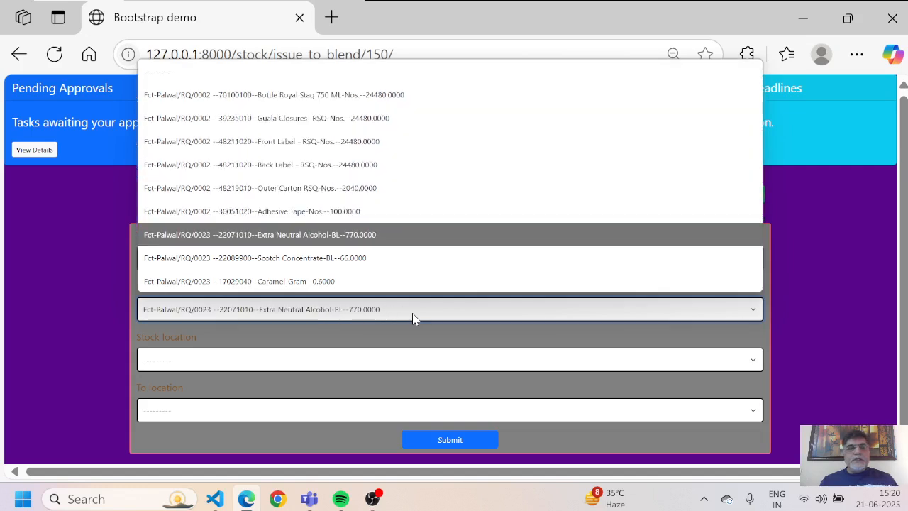
key("Return")
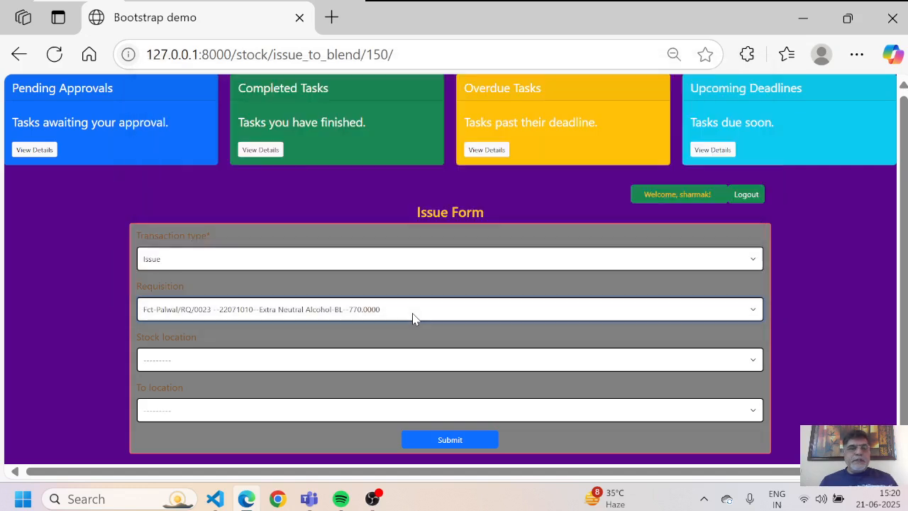
Step: Issue the 770 BL from Storage Tank-ST1-Palwal to Blending Tank-BT1-Palwal and submit
left_click(313, 364)
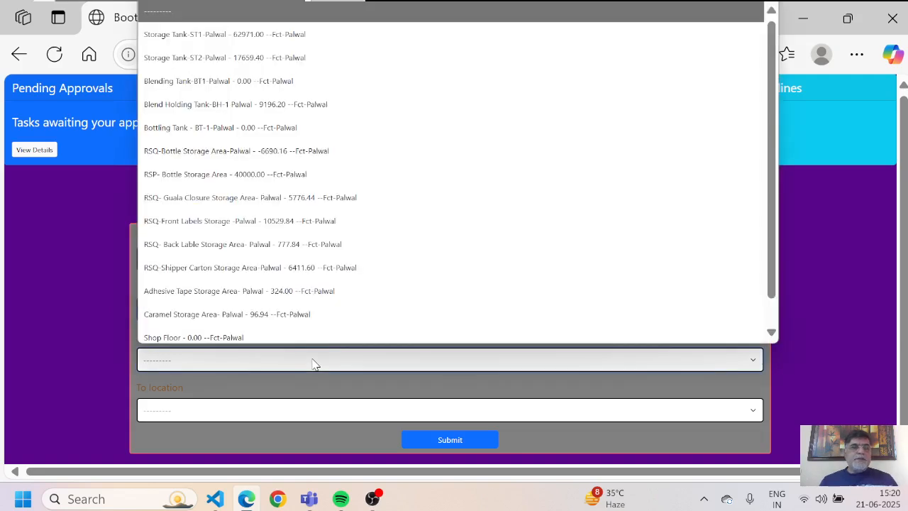
key("Down")
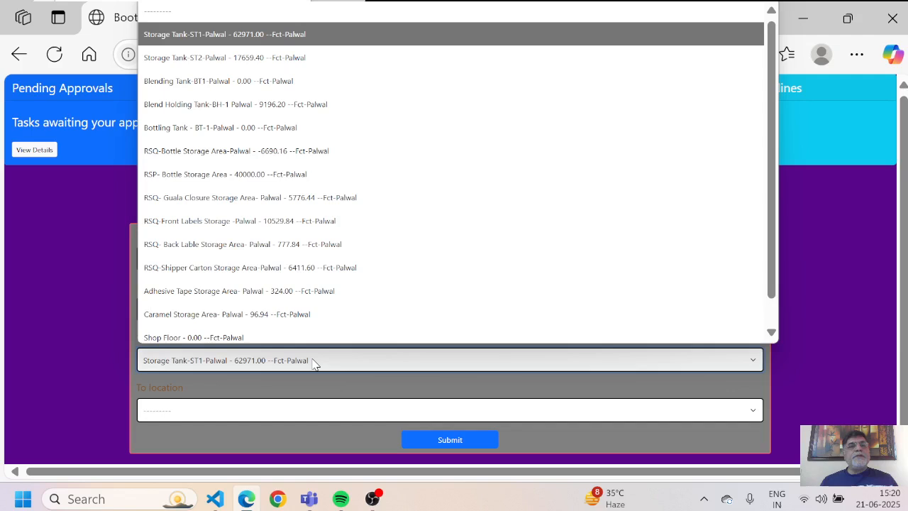
key("Return")
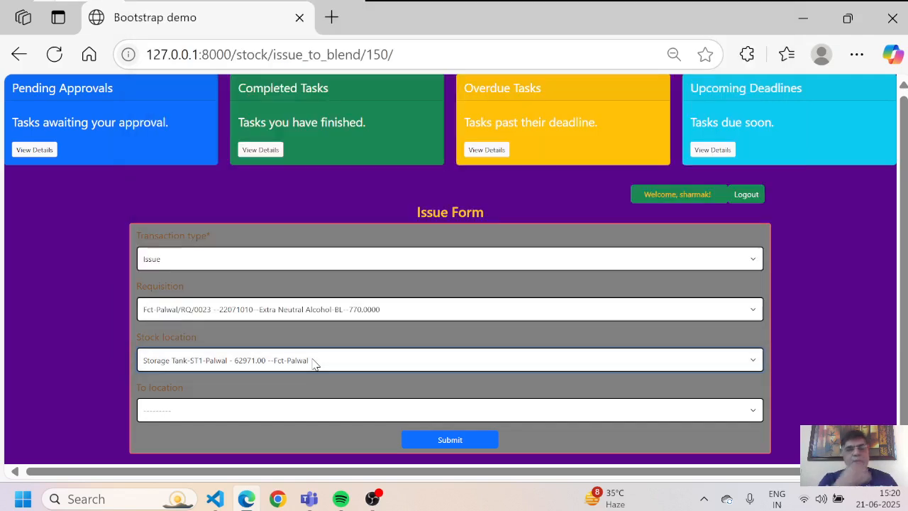
left_click(217, 412)
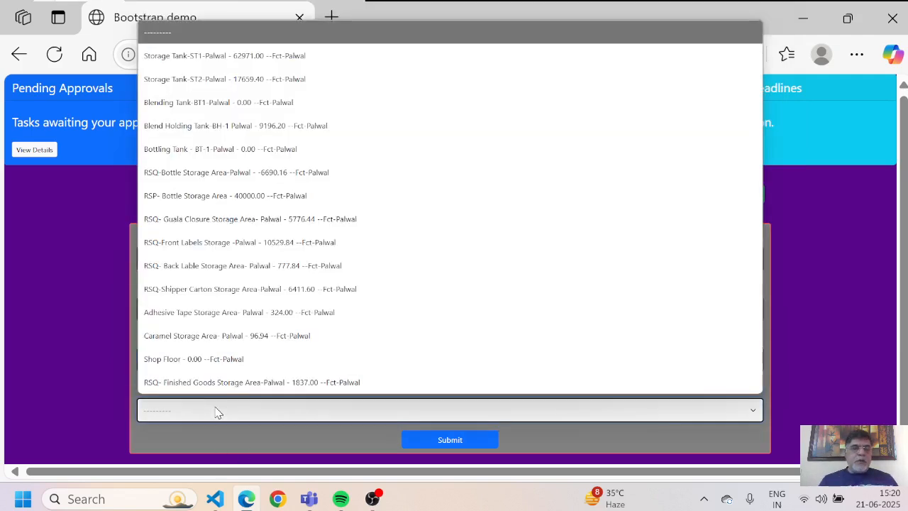
key("Down")
key("Down")
key("Down")
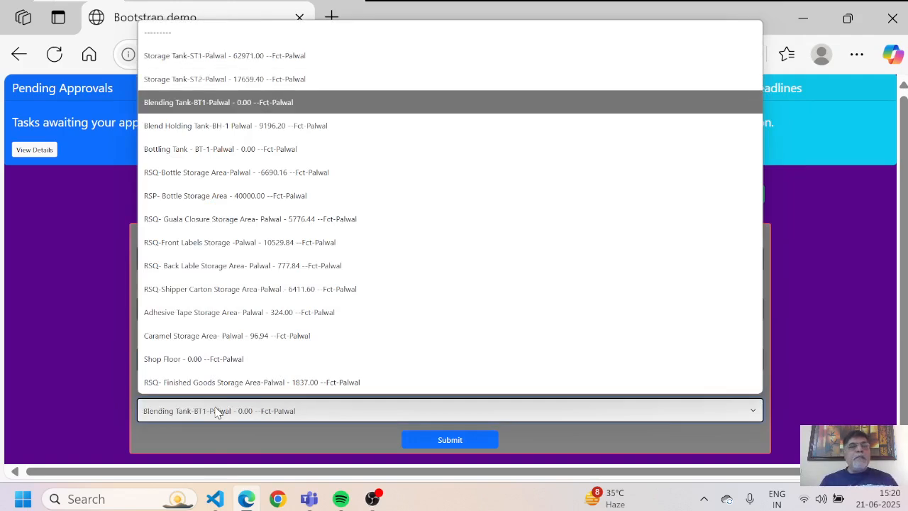
key("Return")
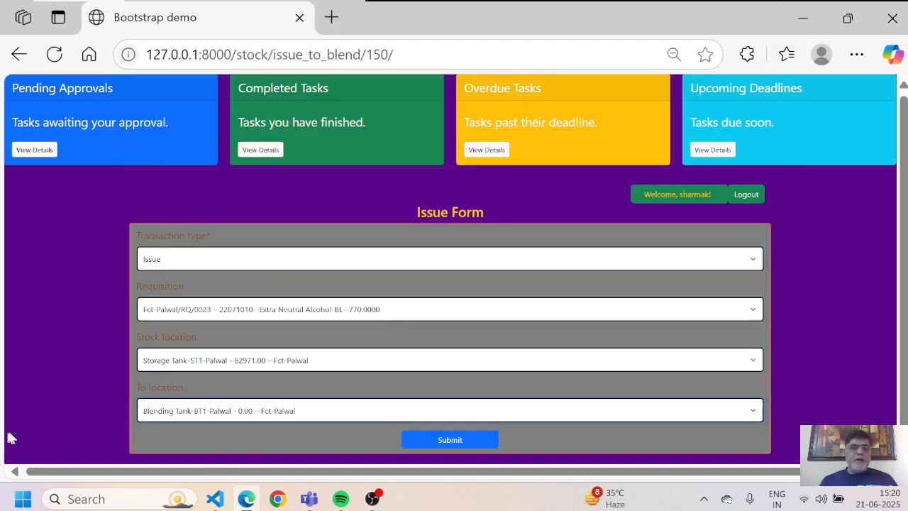
left_click(454, 441)
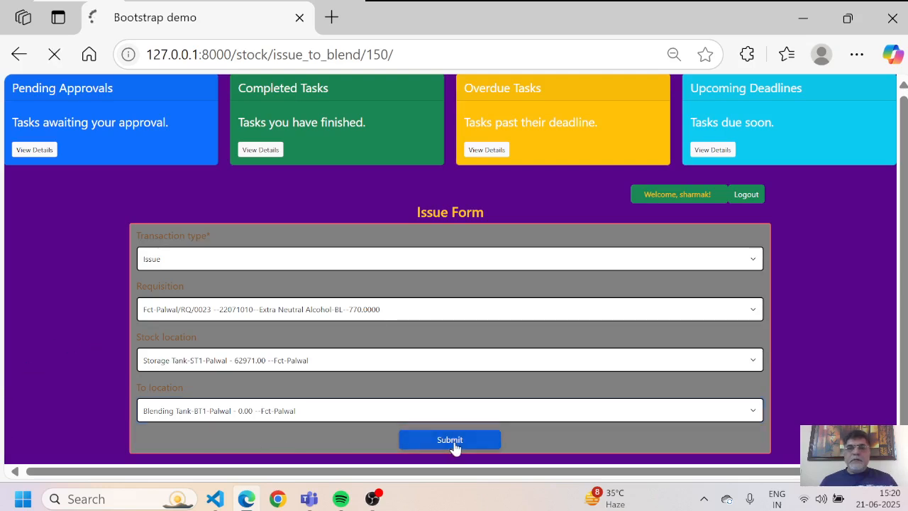
Step: Set the Issue Form to type Issue with the Scotch Concentrate requisition
scroll(454, 441, "down", 1)
scroll(454, 441, "right", 2)
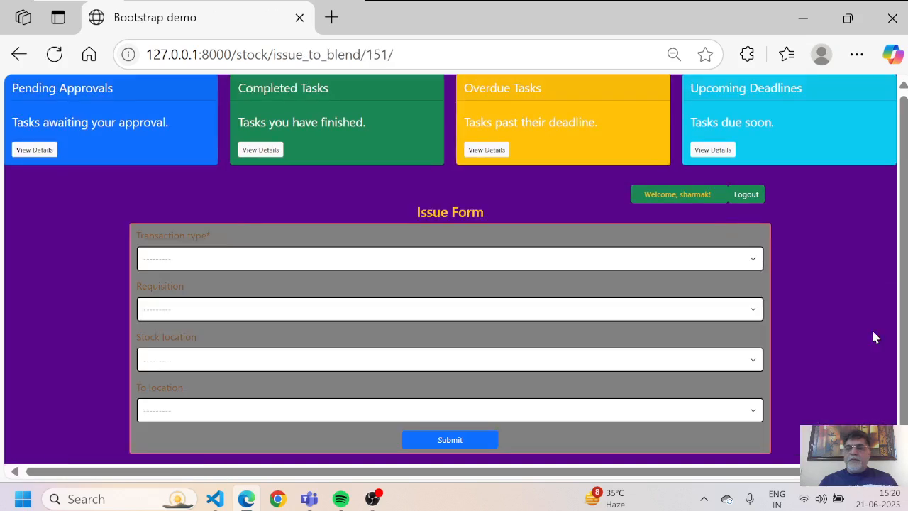
left_click(559, 261)
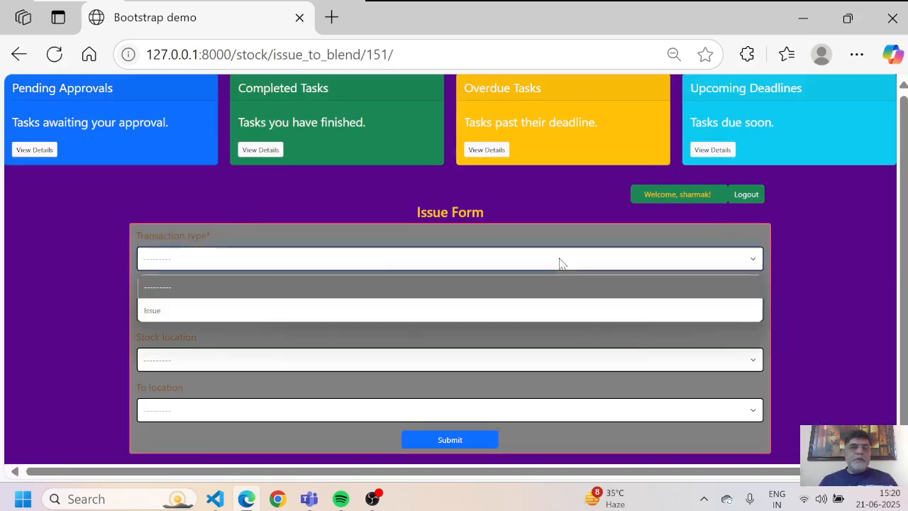
left_click(488, 310)
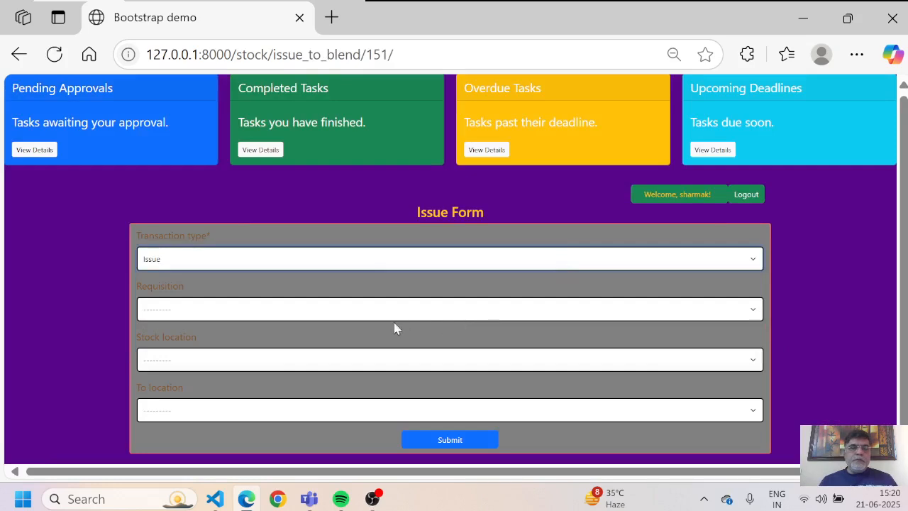
left_click(416, 315)
key("Down")
key("Down")
key("Down")
key("Down")
key("Down")
key("Down")
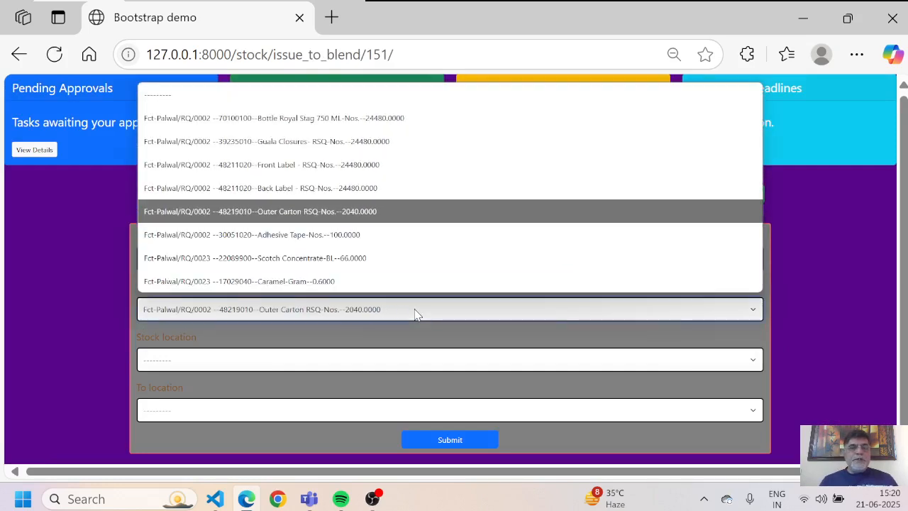
key("Down")
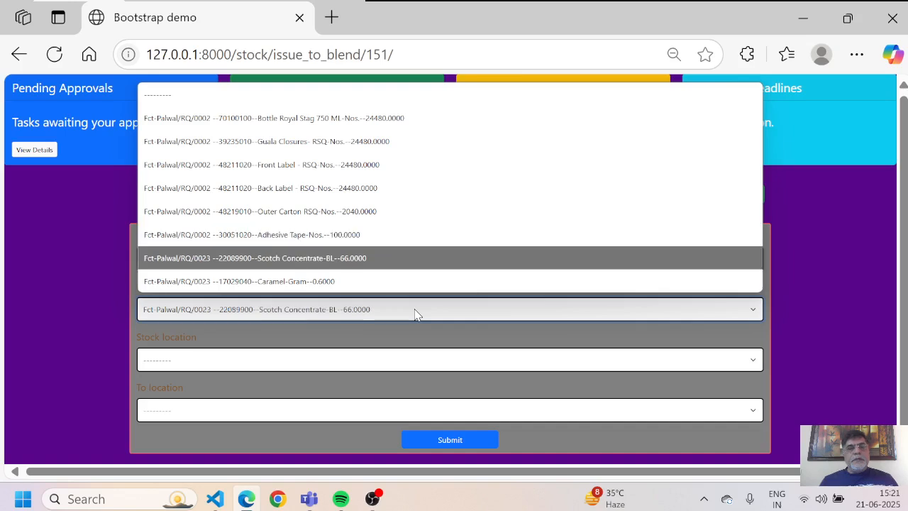
key("Return")
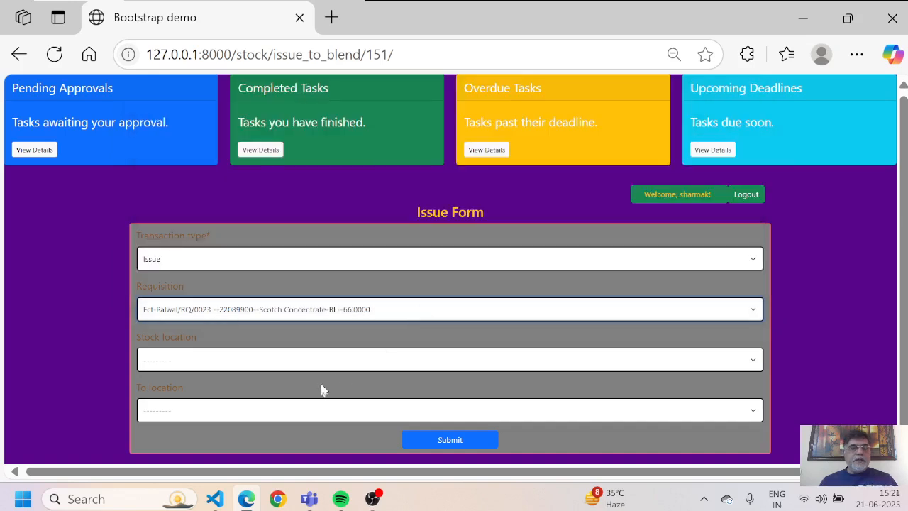
Step: Issue the 66 BL of Scotch Concentrate from Storage Tank-ST2-Palwal to Blending Tank-BT1-Palwal
left_click(363, 365)
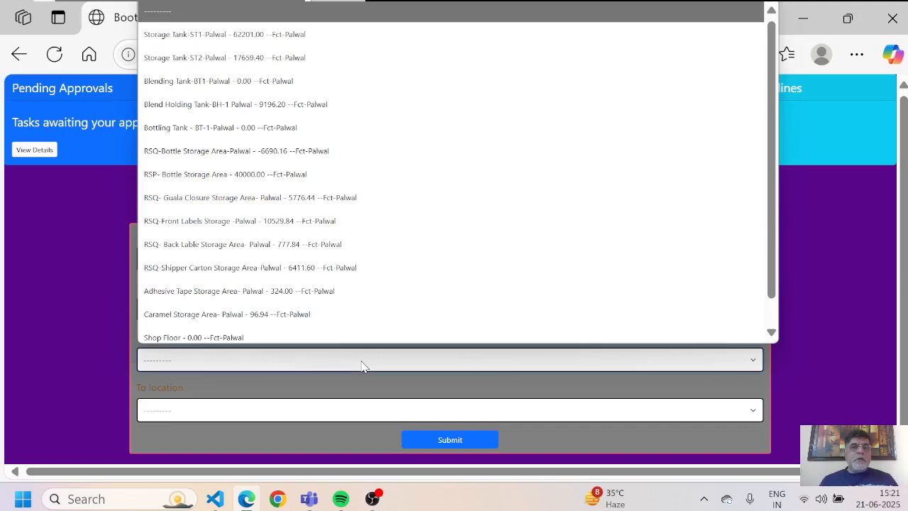
key("Down")
key("Down")
key("Return")
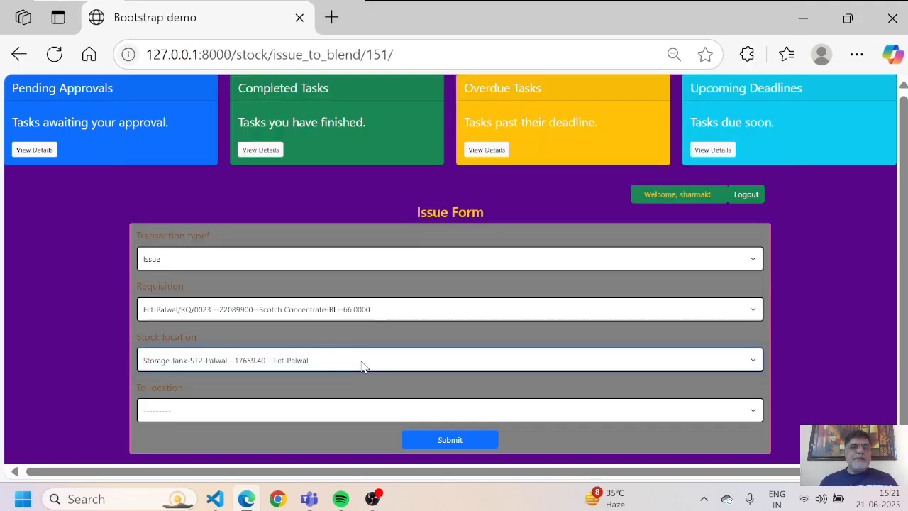
left_click(275, 418)
key("Down")
key("Down")
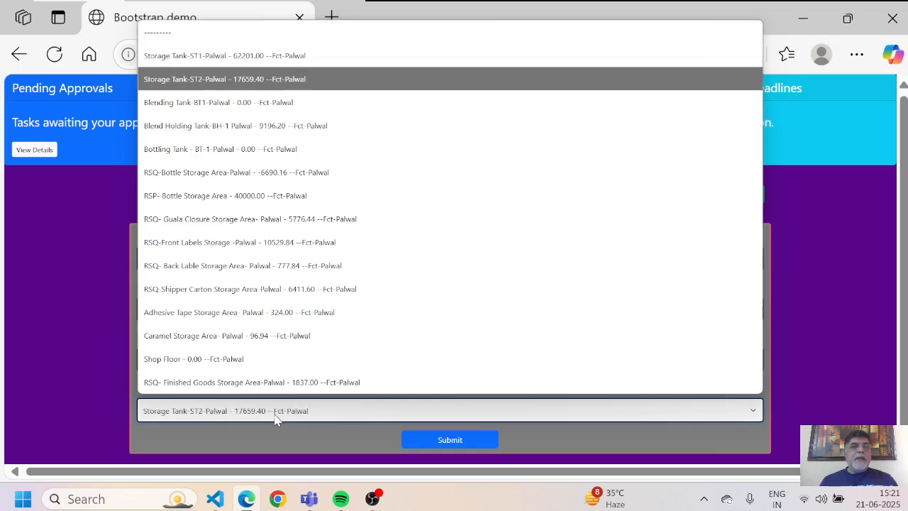
key("Down")
key("Return")
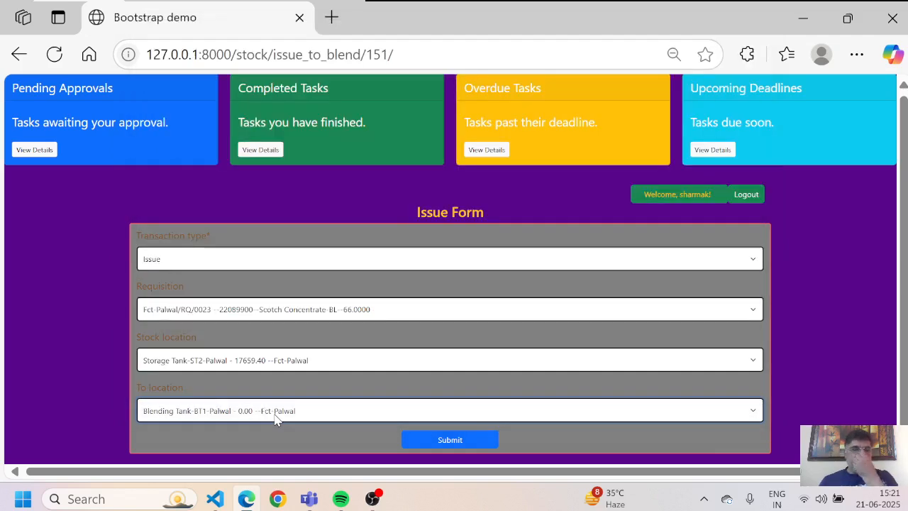
left_click(429, 447)
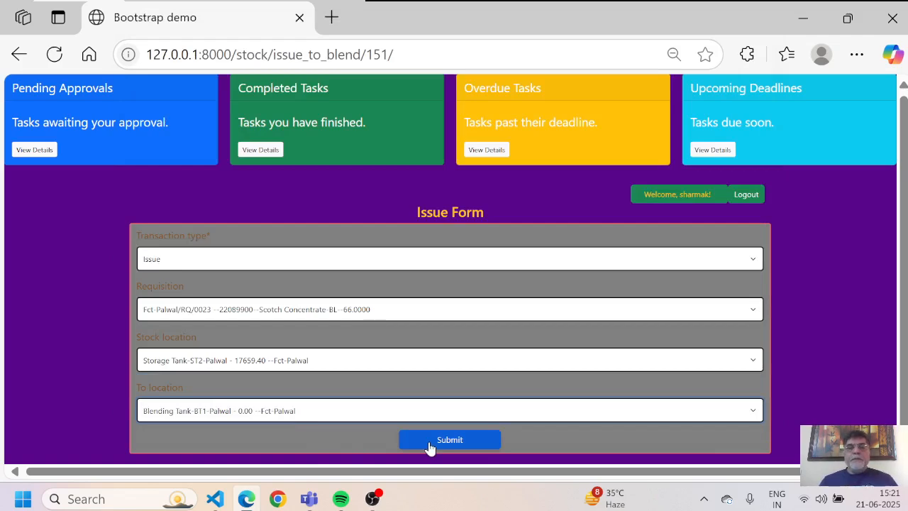
left_click(461, 441)
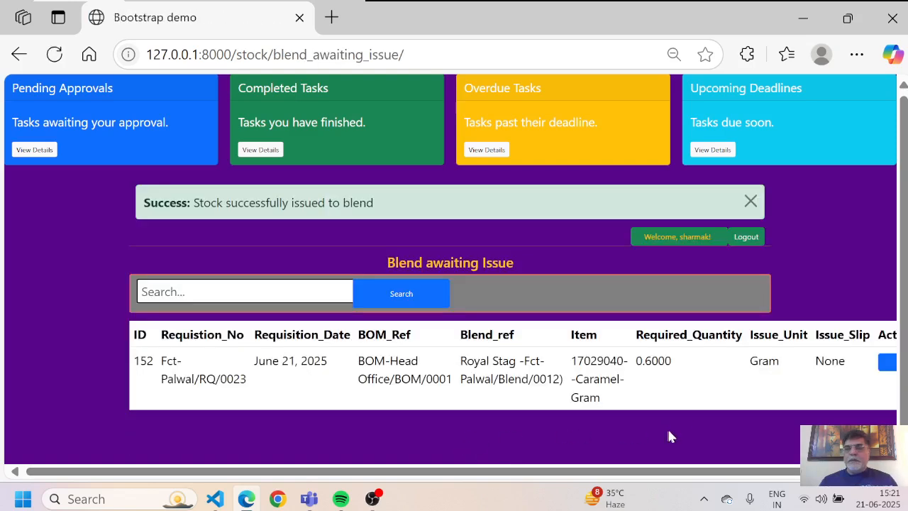
Step: Open the issue form for row 152 with type Issue and the Caramel-Gram requisition
scroll(709, 330, "right", 2)
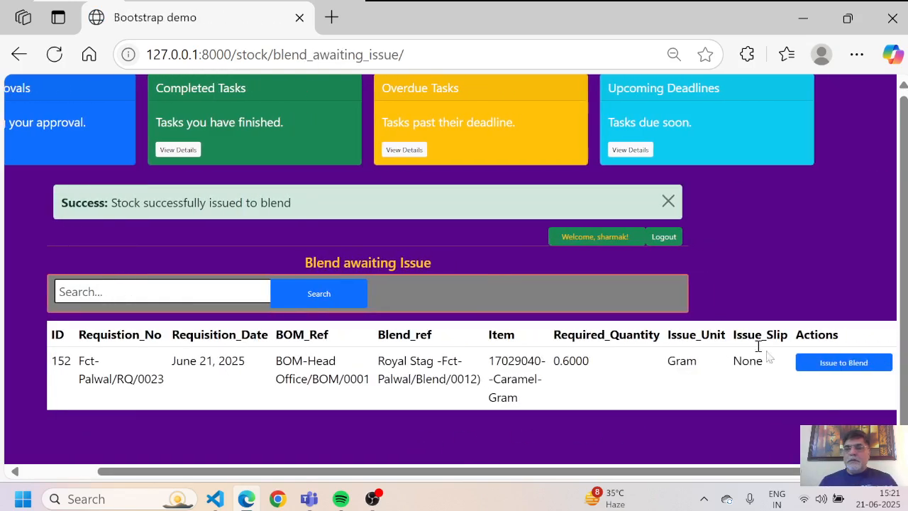
left_click(840, 362)
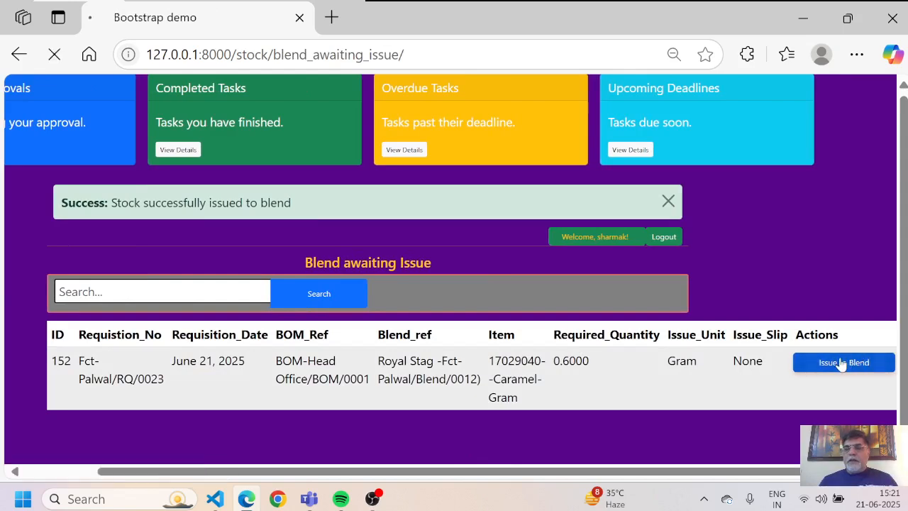
left_click(542, 260)
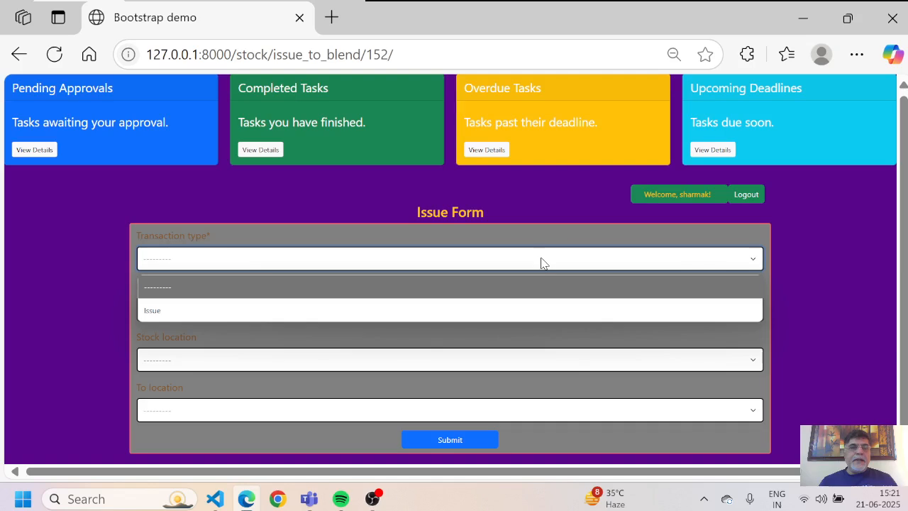
left_click(426, 310)
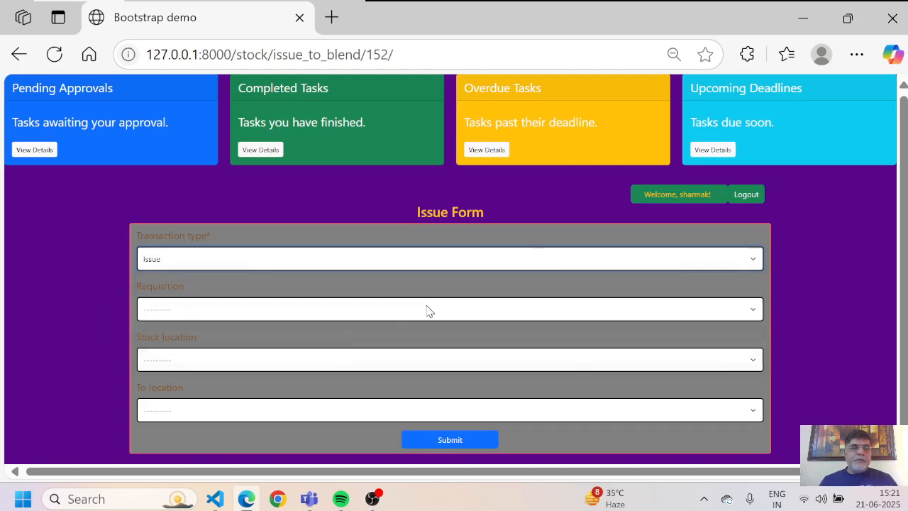
left_click(331, 317)
key("Down")
key("Down")
key("Down")
key("Down")
key("Down")
key("Down")
key("Down")
key("Return")
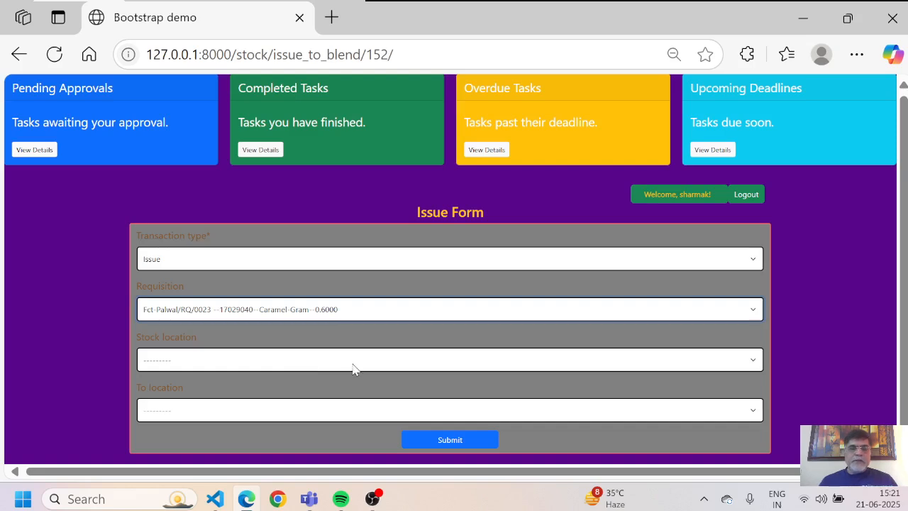
Step: Issue the 0.6 Gram of Caramel from Caramel Storage Area-Palwal to Blending Tank-BT1-Palwal
left_click(753, 358)
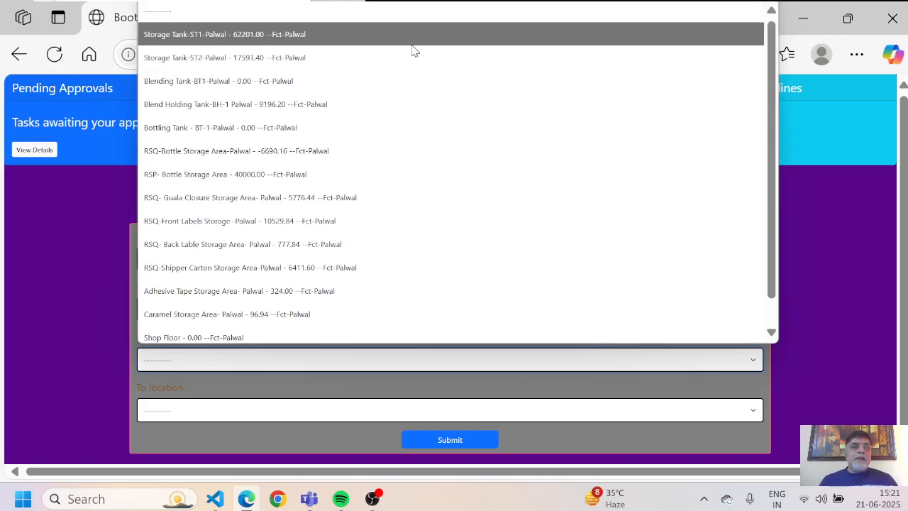
left_click(321, 313)
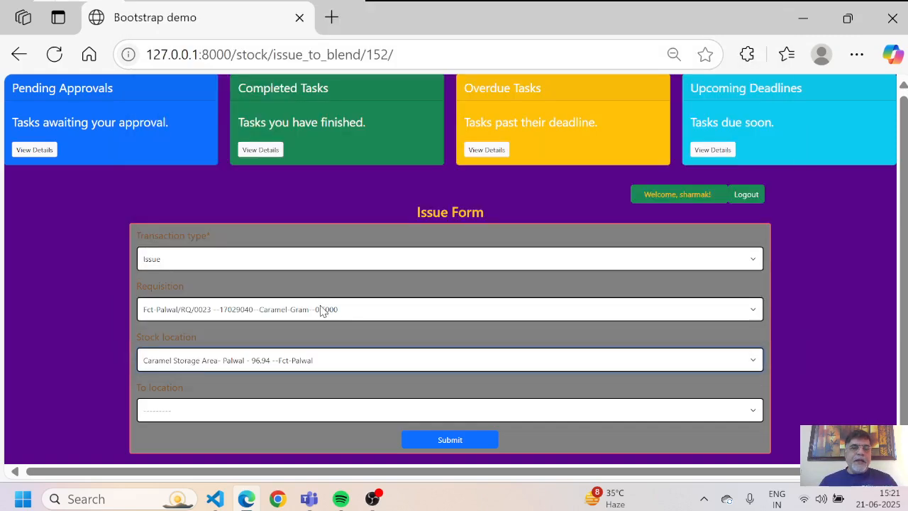
left_click(214, 410)
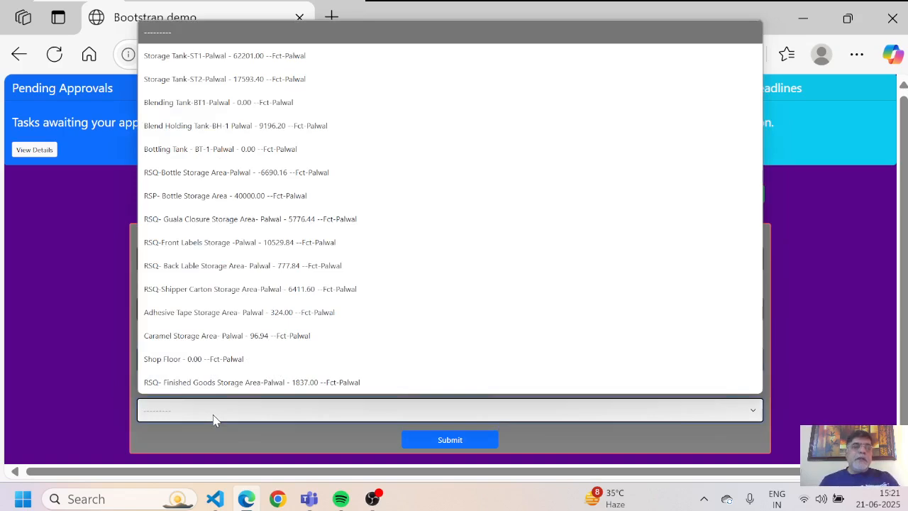
key("Down")
key("Down")
key("Down")
key("Return")
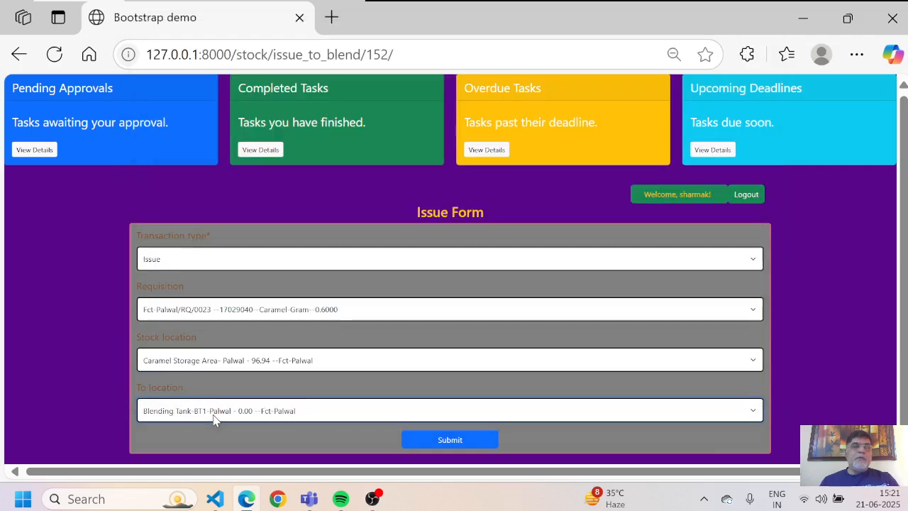
left_click(477, 447)
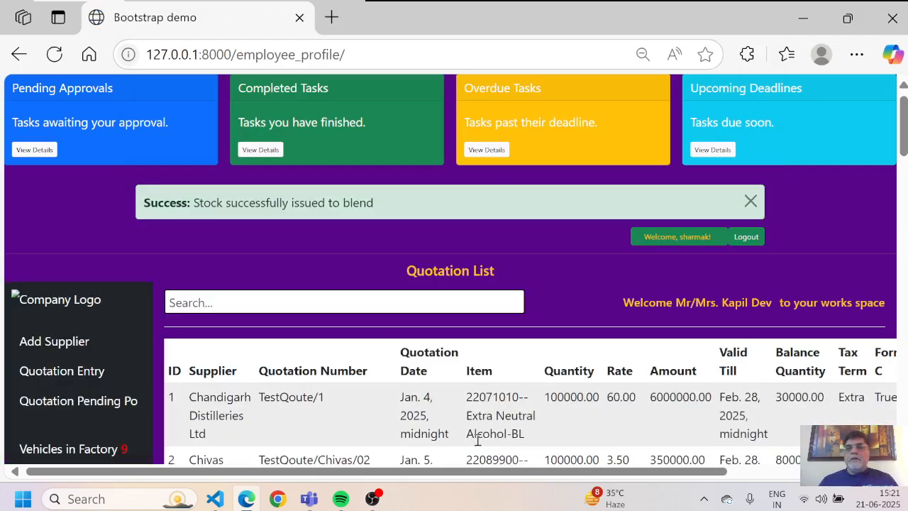
Step: Close the stock-issued alert with its X and click Logout to return to the login page
scroll(478, 441, "down", 3)
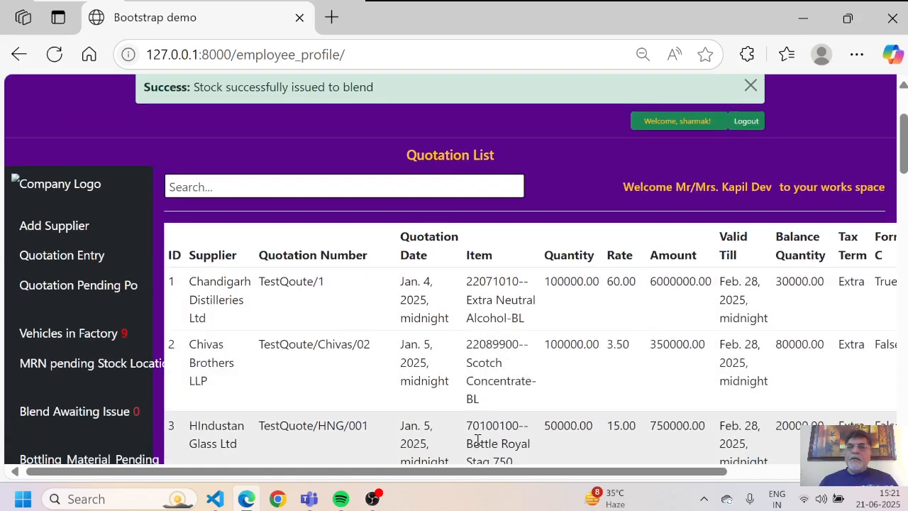
scroll(477, 442, "up", 3)
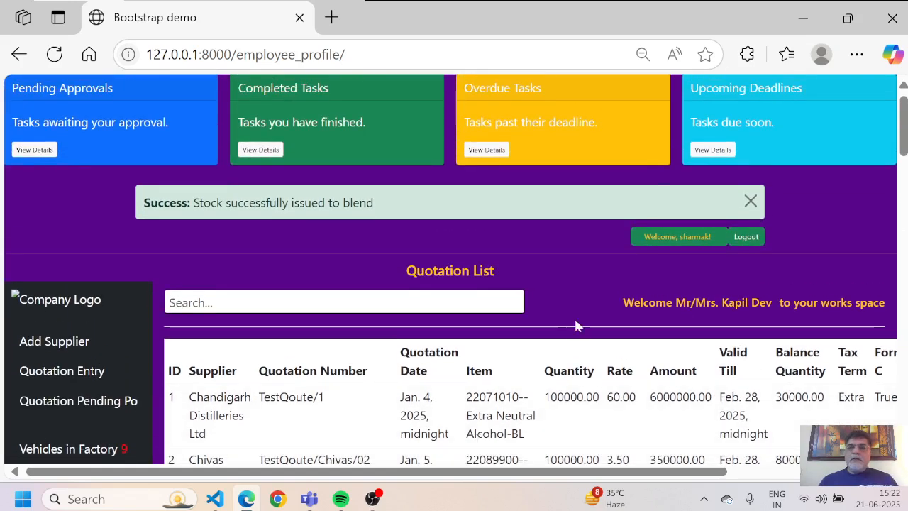
left_click(751, 202)
scroll(753, 205, "down", 3)
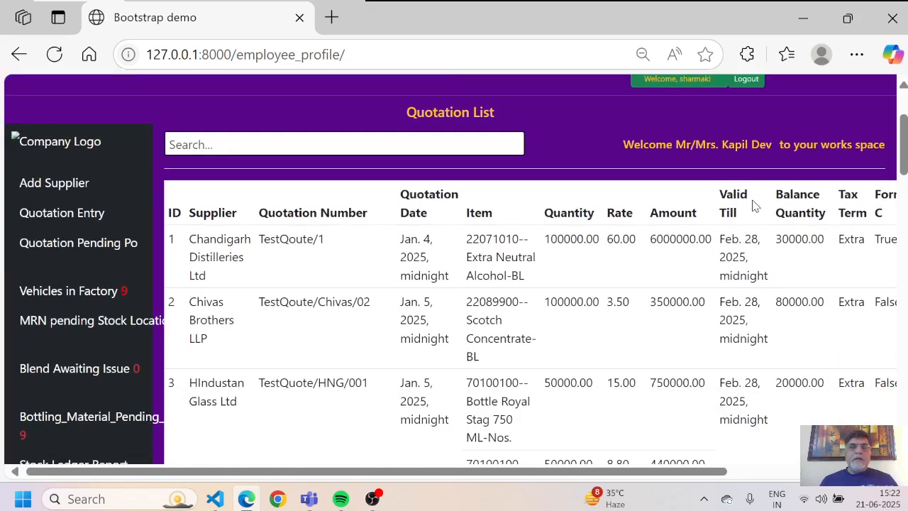
scroll(753, 205, "up", 3)
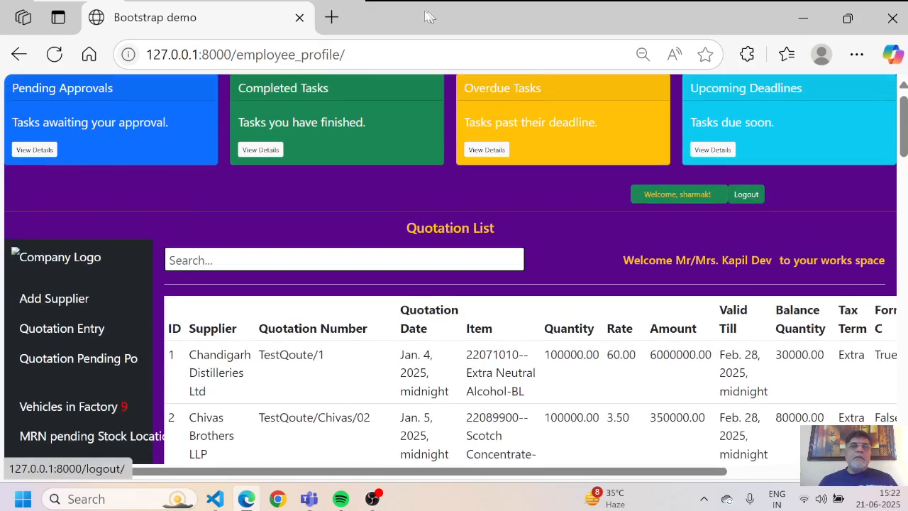
left_click(746, 194)
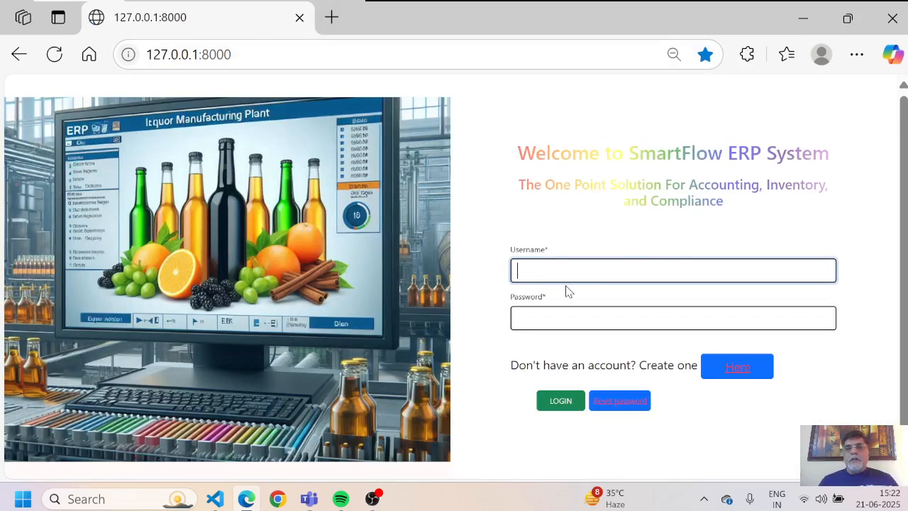
Step: Log in as the Palwal manufacturing user using the saved username and the account password
left_click(575, 278)
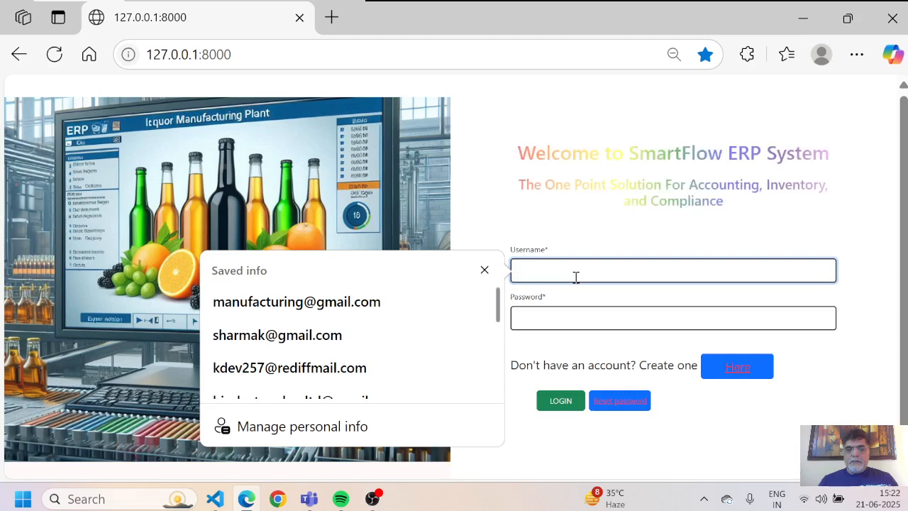
type("m")
key("Down")
key("Return")
key("BackSpace")
key("BackSpace")
key("BackSpace")
key("BackSpace")
key("BackSpace")
key("BackSpace")
key("BackSpace")
key("BackSpace")
key("BackSpace")
key("BackSpace")
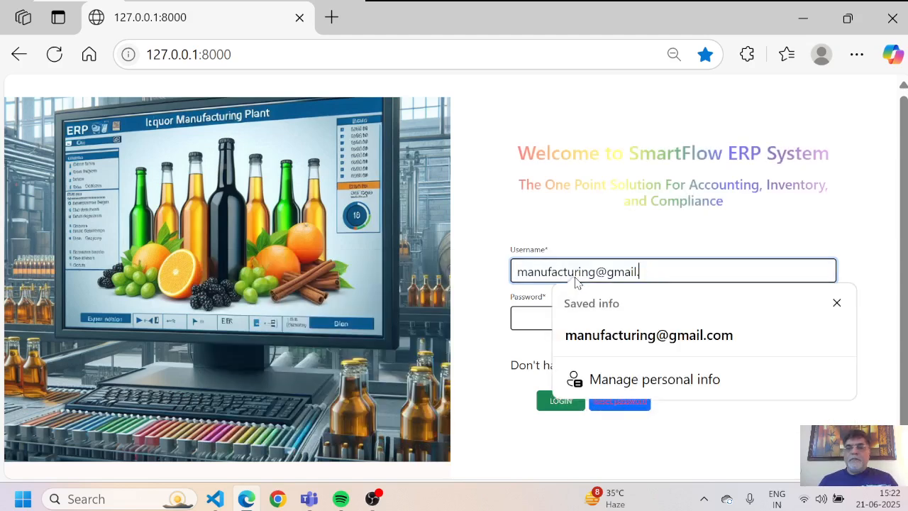
type("-palwal")
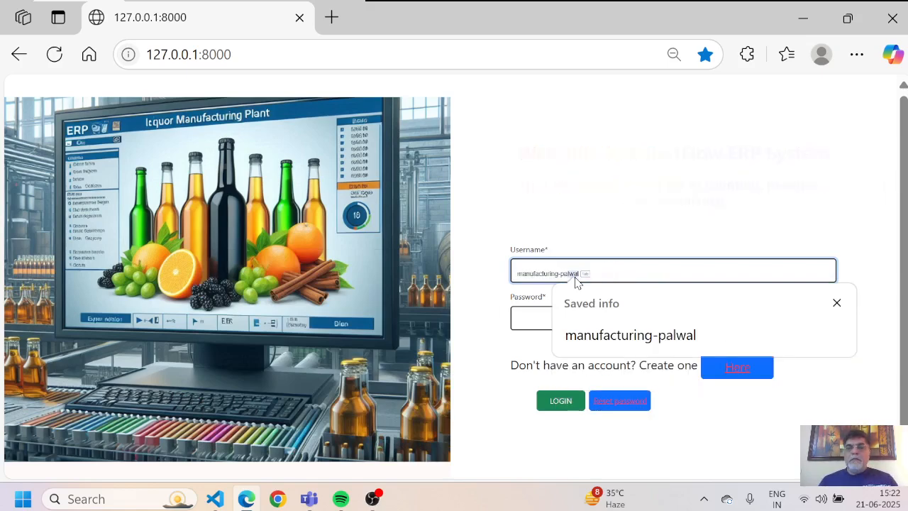
key("Return")
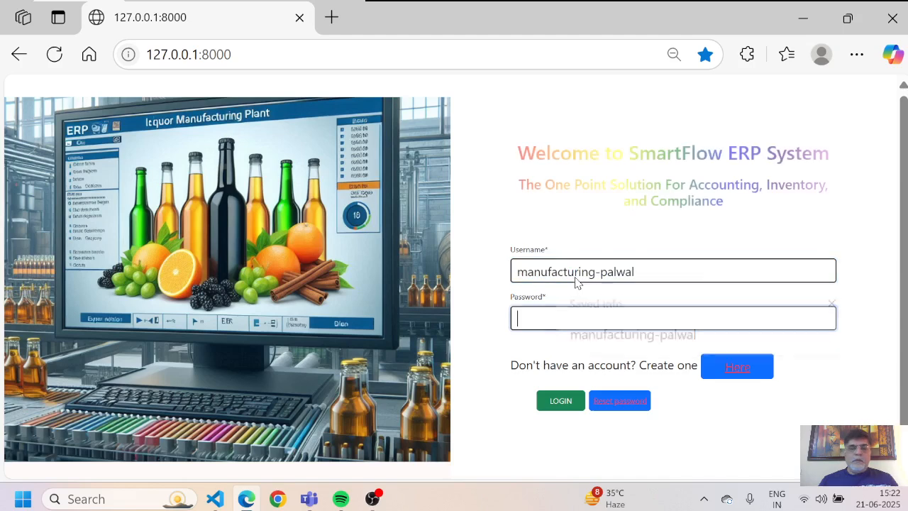
type("•••••••••")
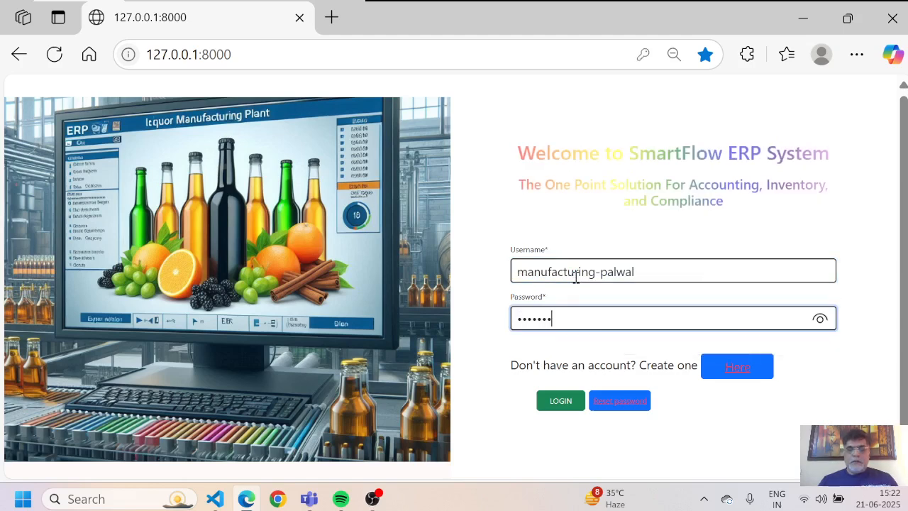
key("Return")
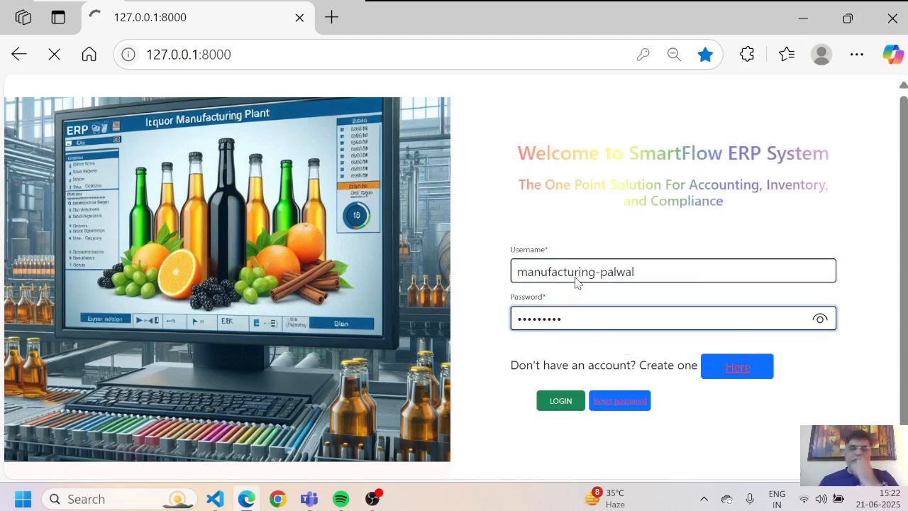
scroll(574, 283, "down", 3)
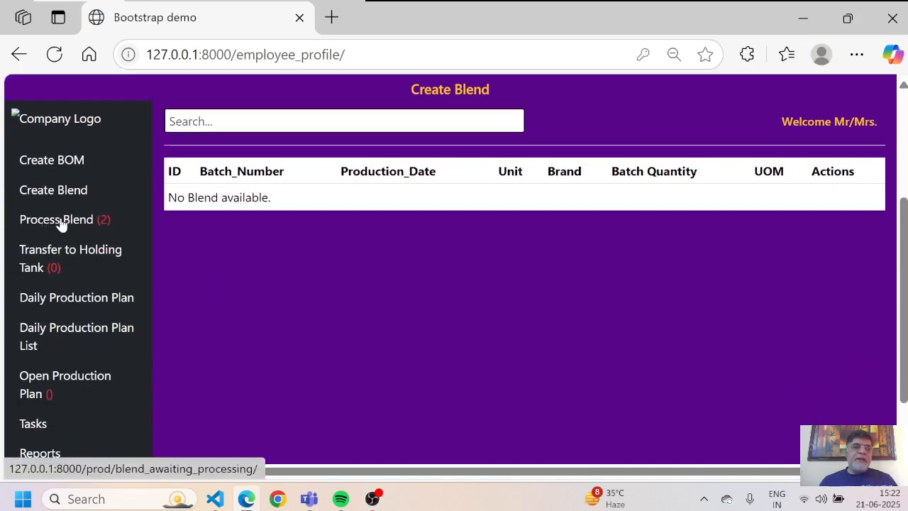
Step: Process Royal Stag blend Fct-Palwal/Blend/0012 with transaction type BWIPR and 986 water
left_click(61, 223)
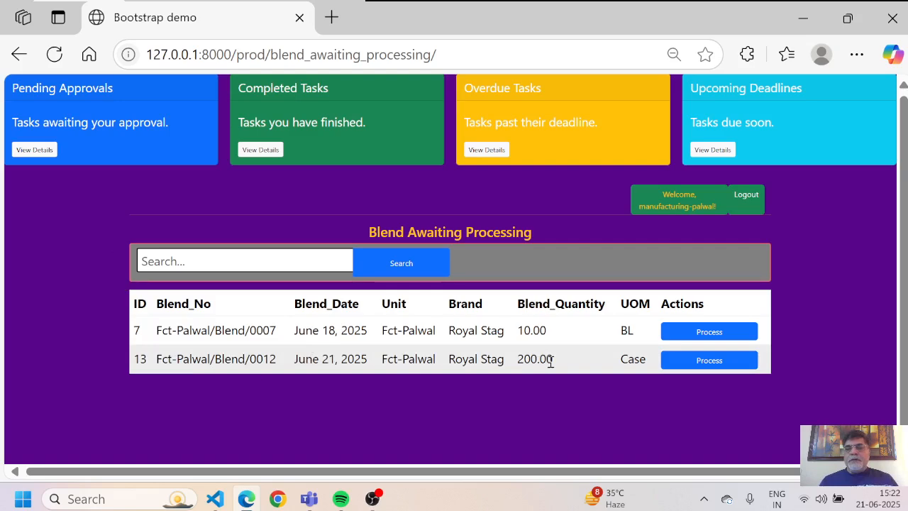
left_click(701, 362)
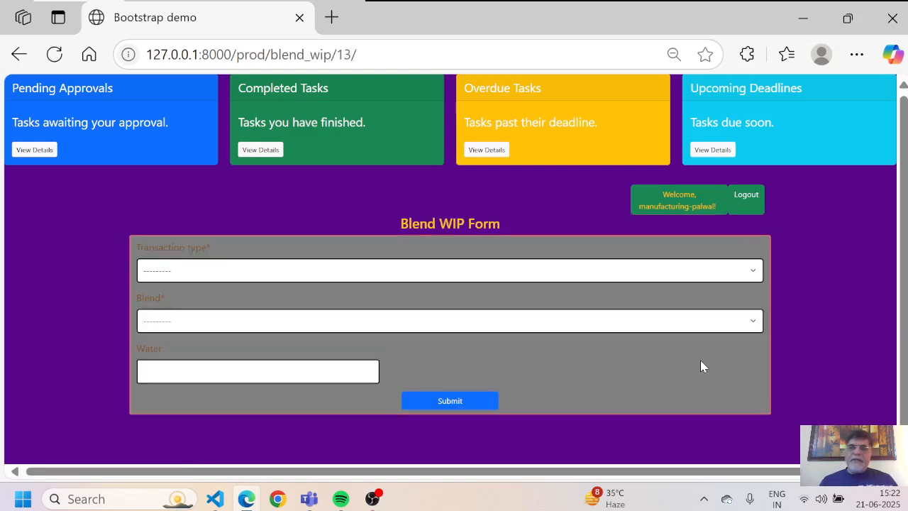
left_click(566, 272)
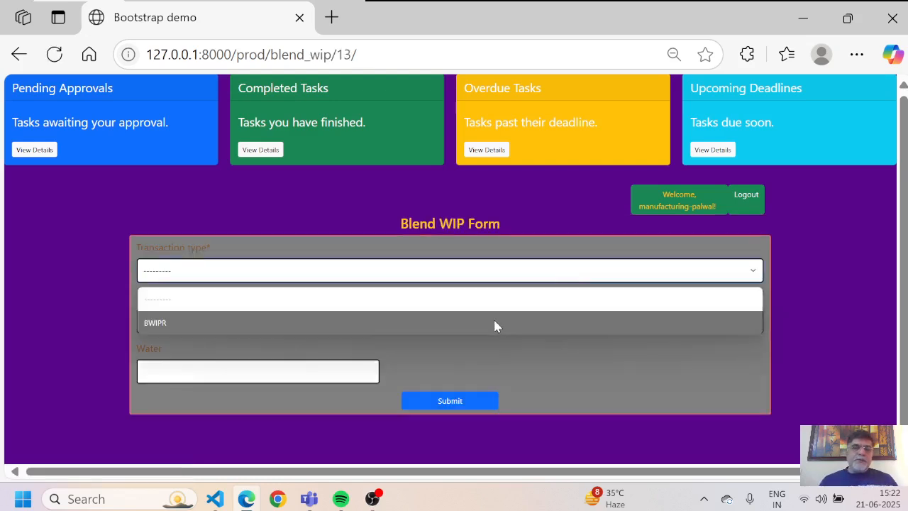
left_click(495, 324)
left_click(495, 323)
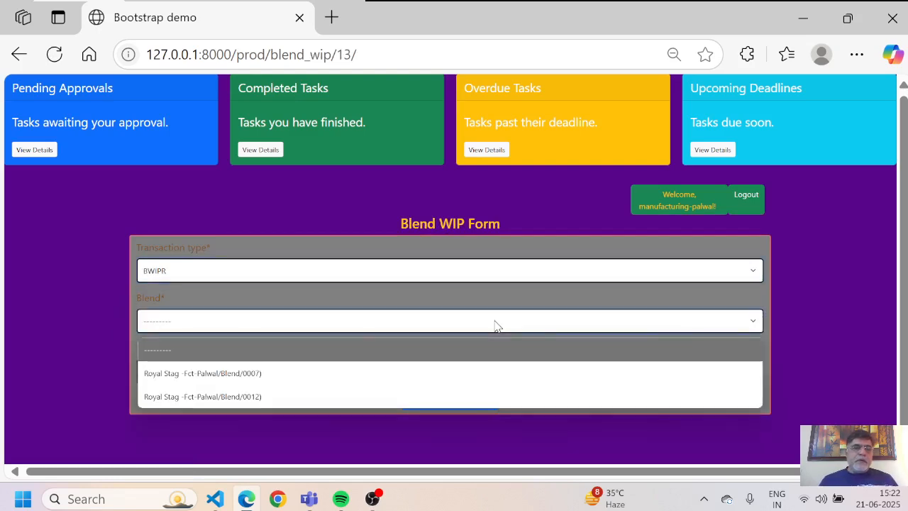
key("Down")
key("Down")
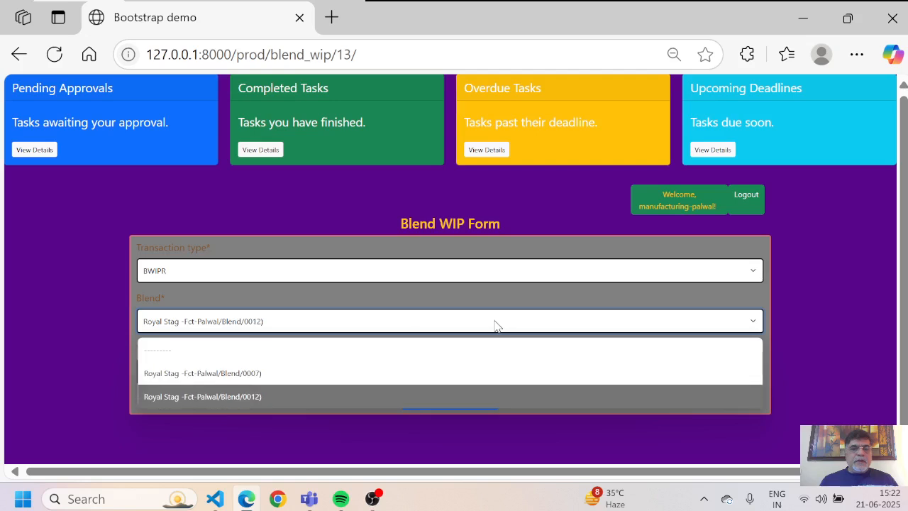
key("Return")
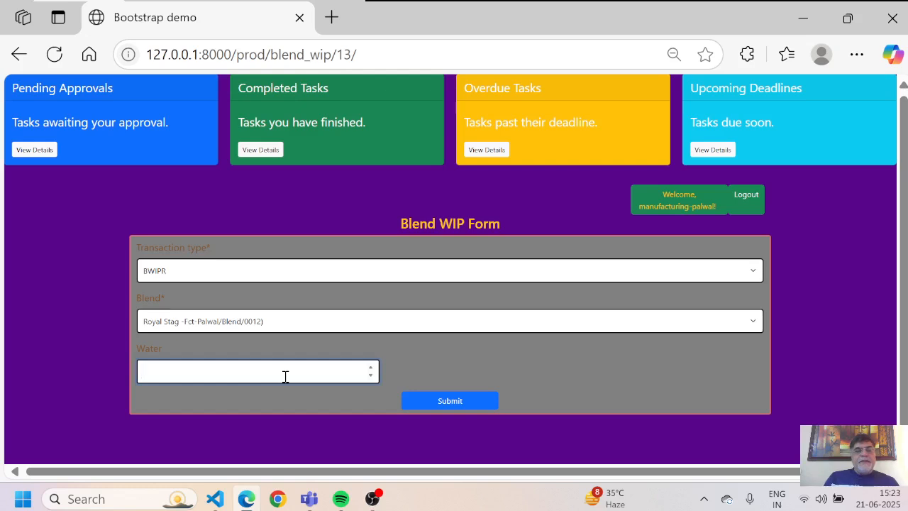
type("986")
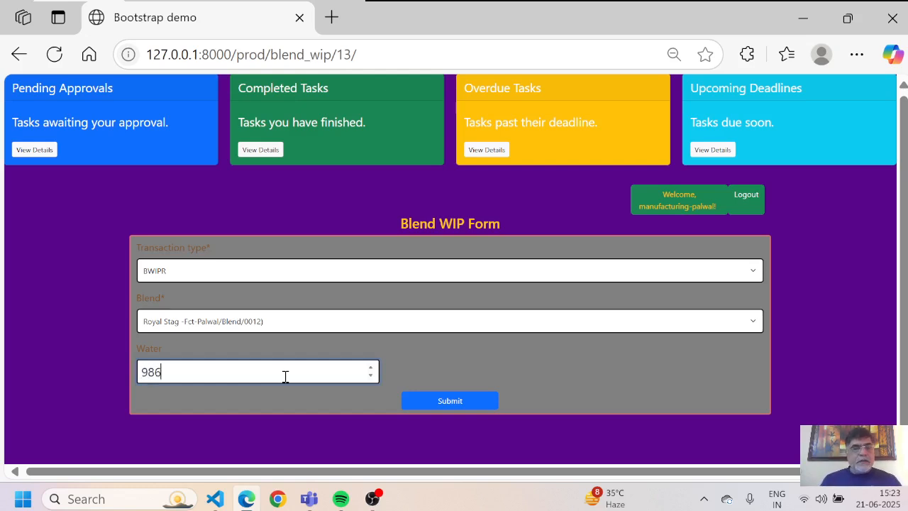
scroll(53, 365, "down", 1)
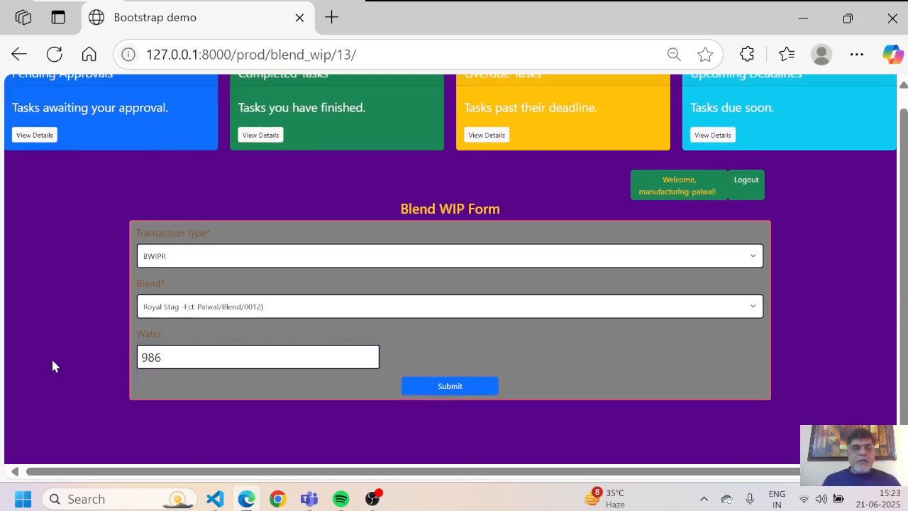
Step: Submit the Blend WIP entry and begin issuing blend 0012 to the holding tank
left_click(448, 391)
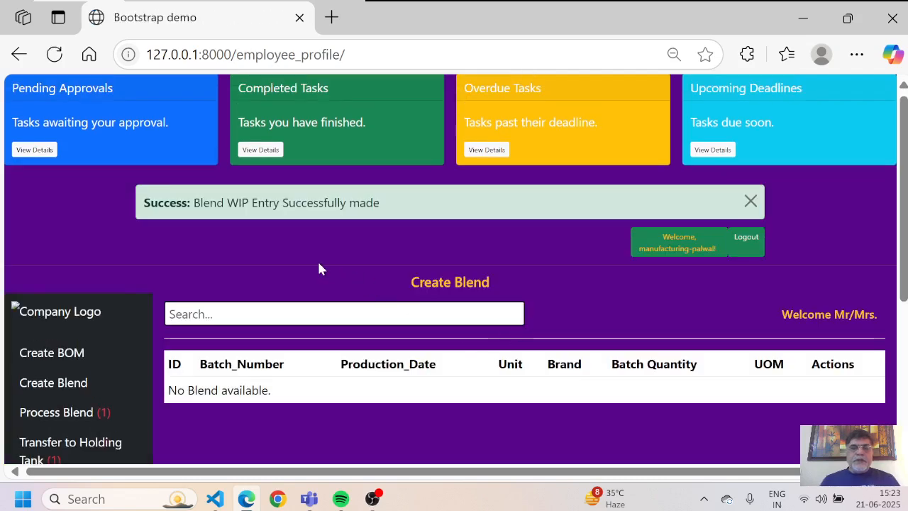
scroll(318, 264, "down", 1)
scroll(319, 264, "down", 1)
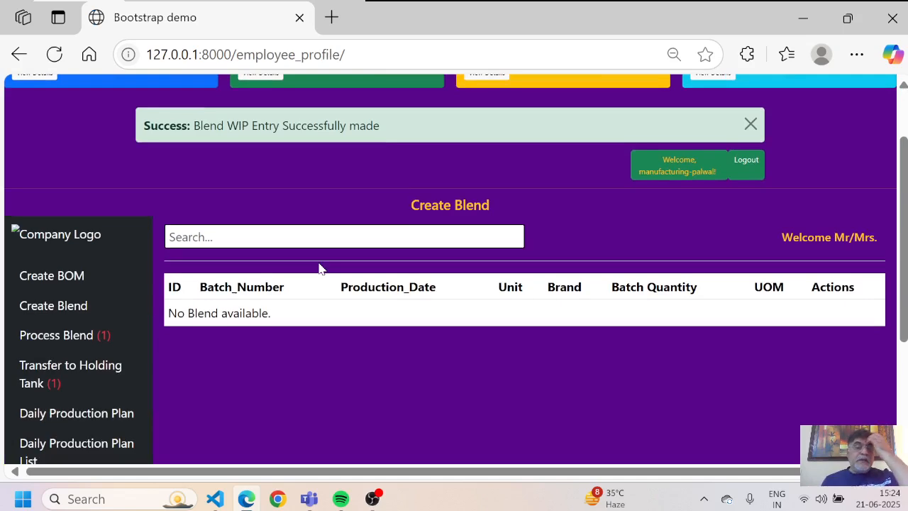
scroll(319, 268, "down", 1)
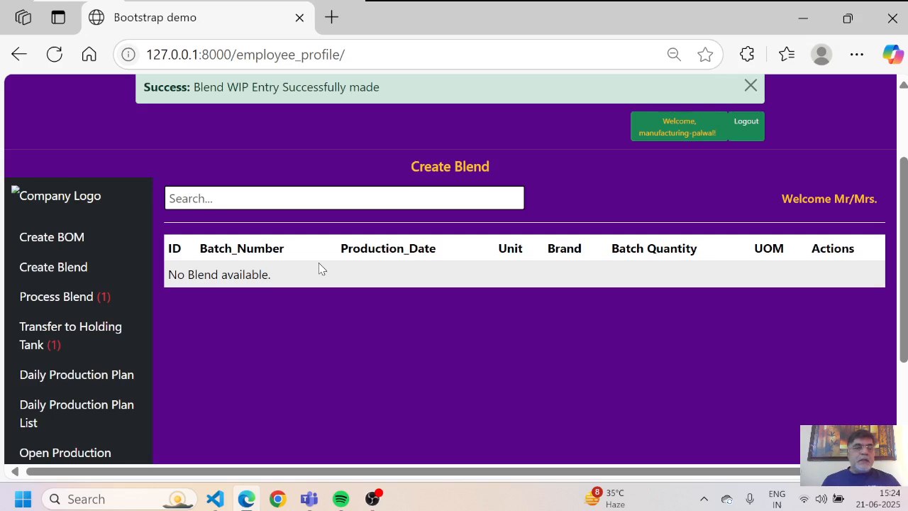
left_click(47, 335)
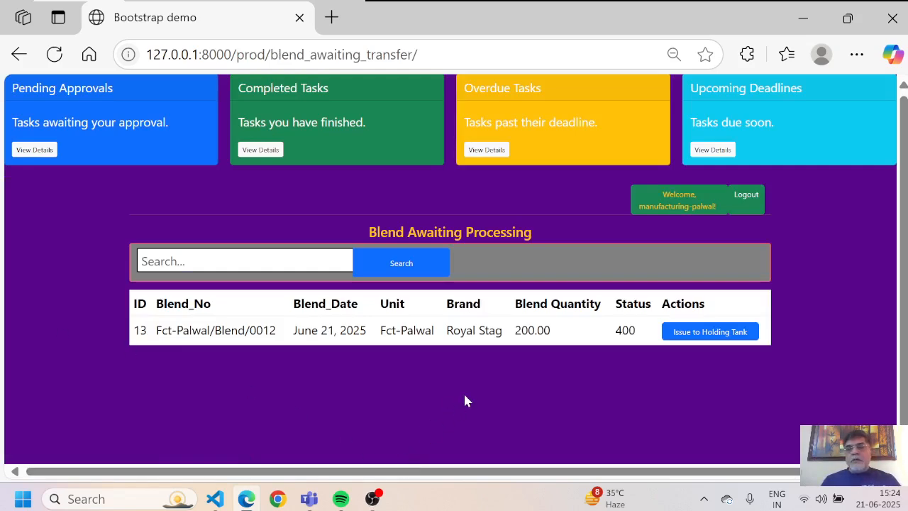
left_click(710, 331)
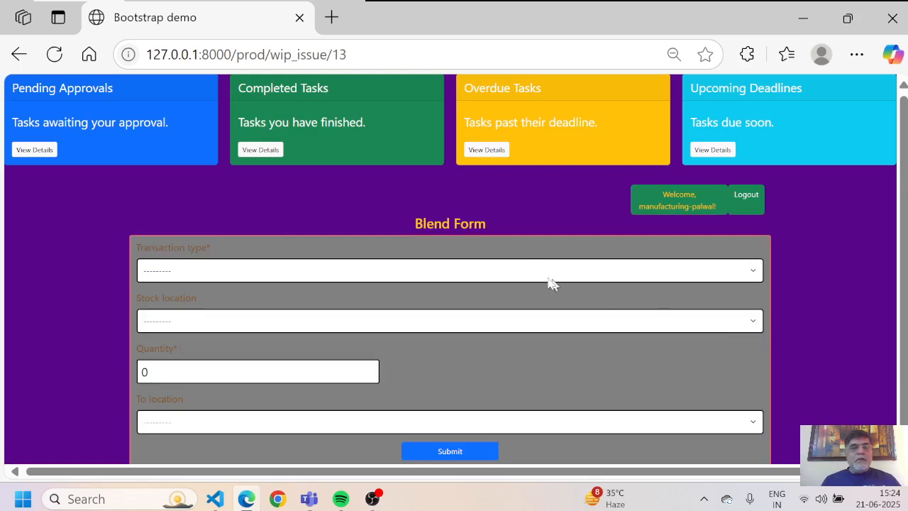
Step: Set the transaction type to Transfer from stock location Blending Tank-BT1-Palwal
left_click(521, 270)
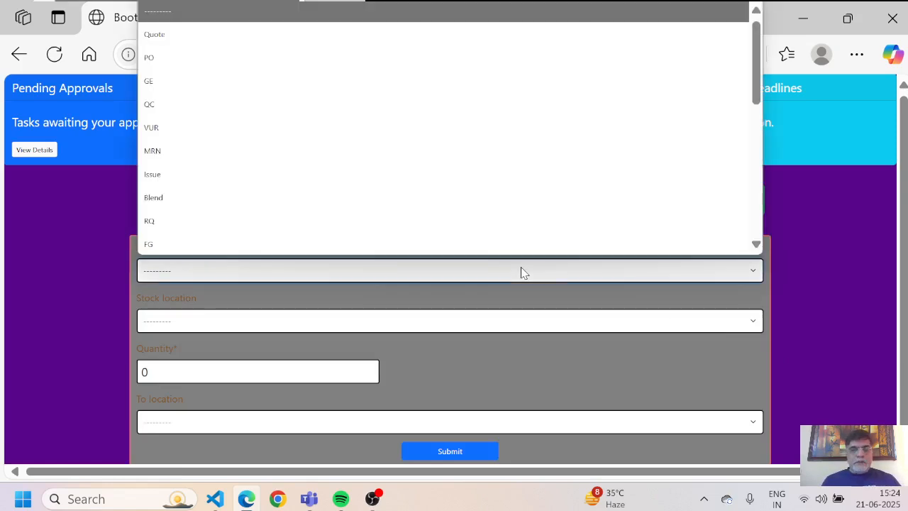
key("t")
key("Return")
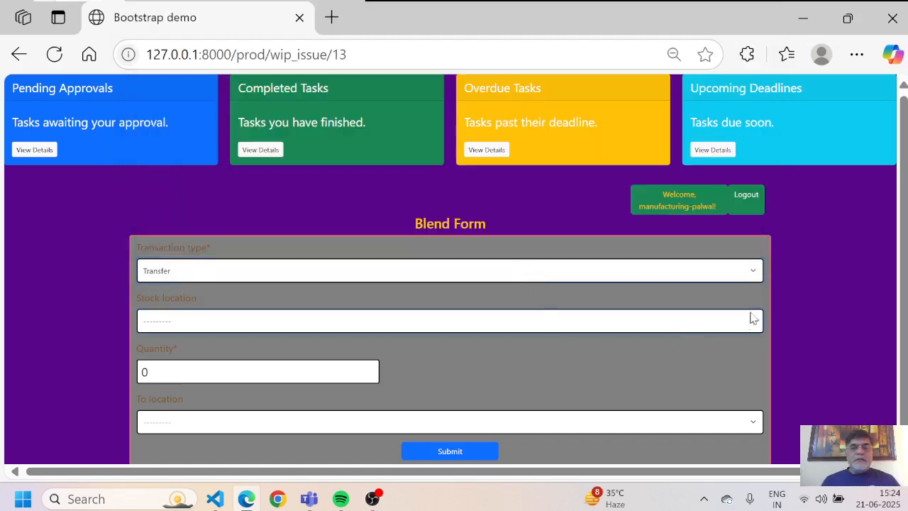
left_click(518, 331)
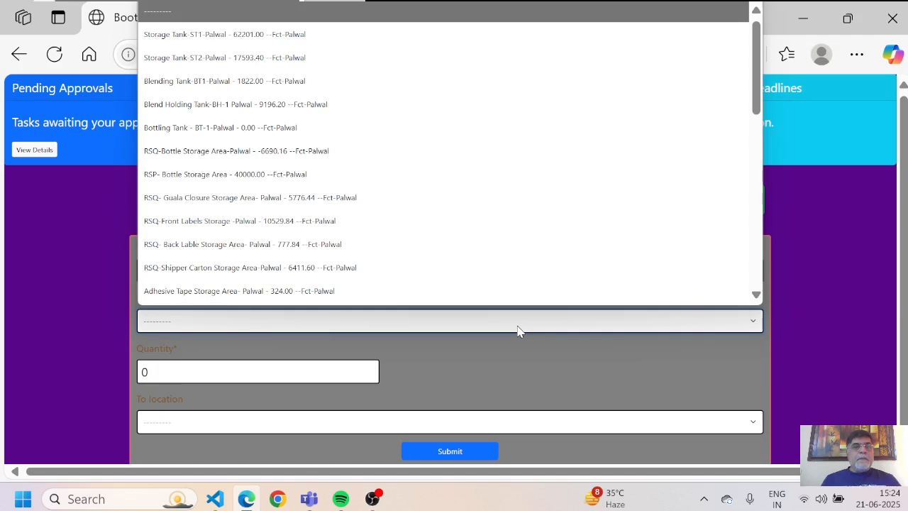
key("Down")
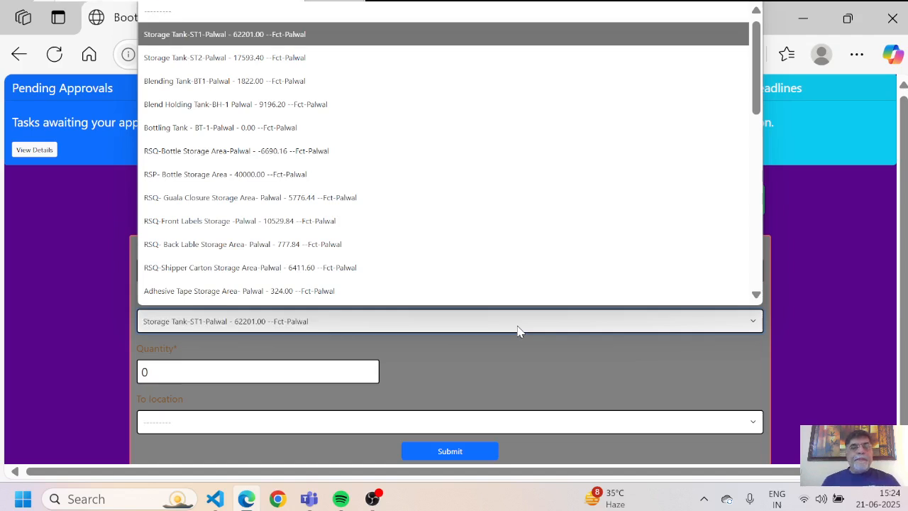
key("Down")
key("Down")
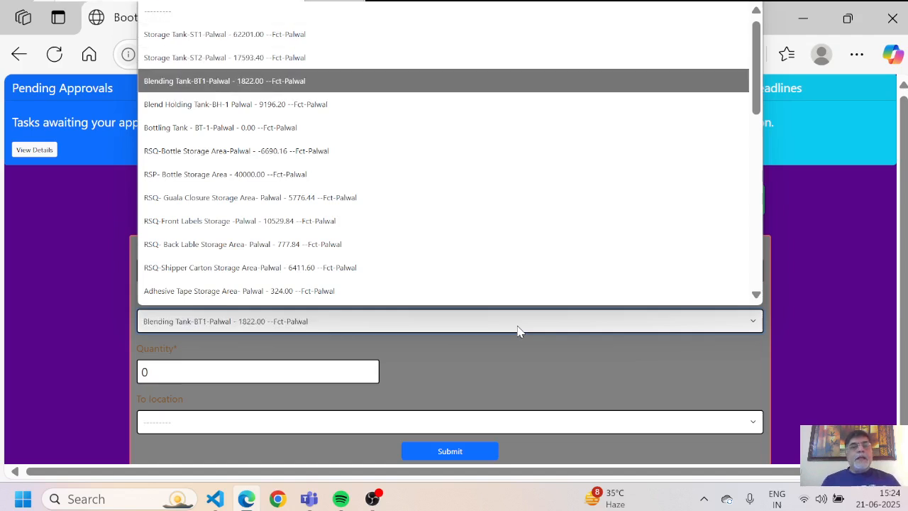
key("Return")
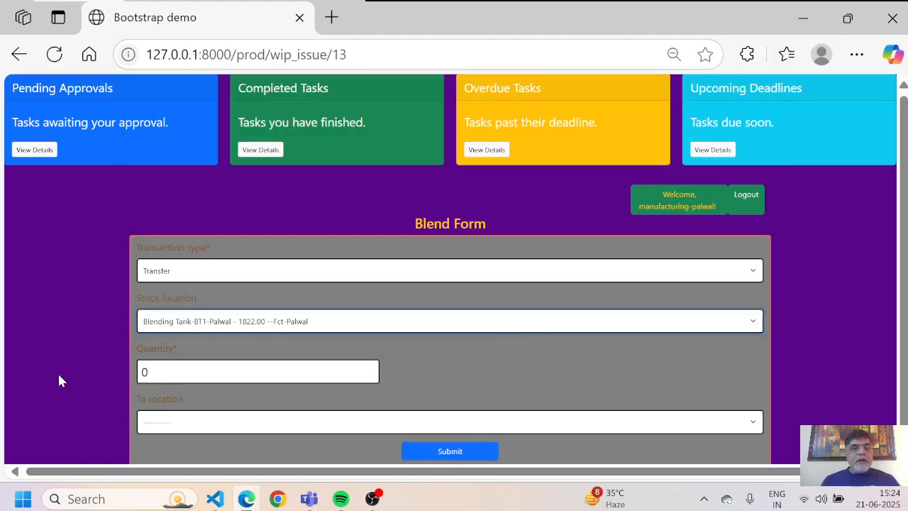
Step: Enter a quantity of 1822 with destination Blend Holding Tank-BH-1 Palwal
left_click(159, 375)
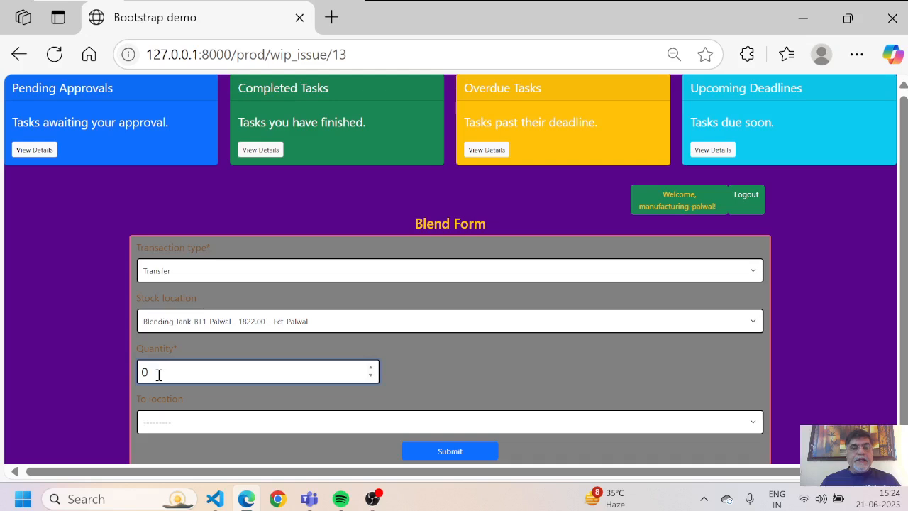
type("1822")
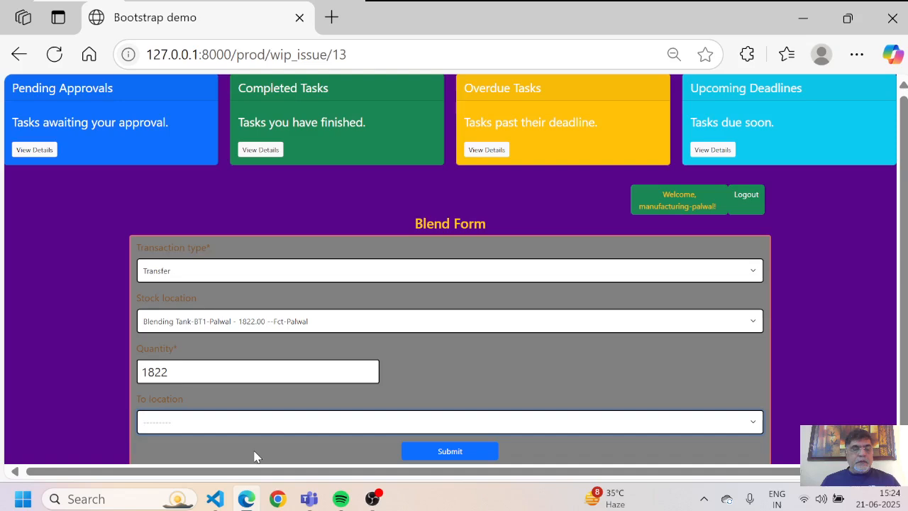
key("Tab")
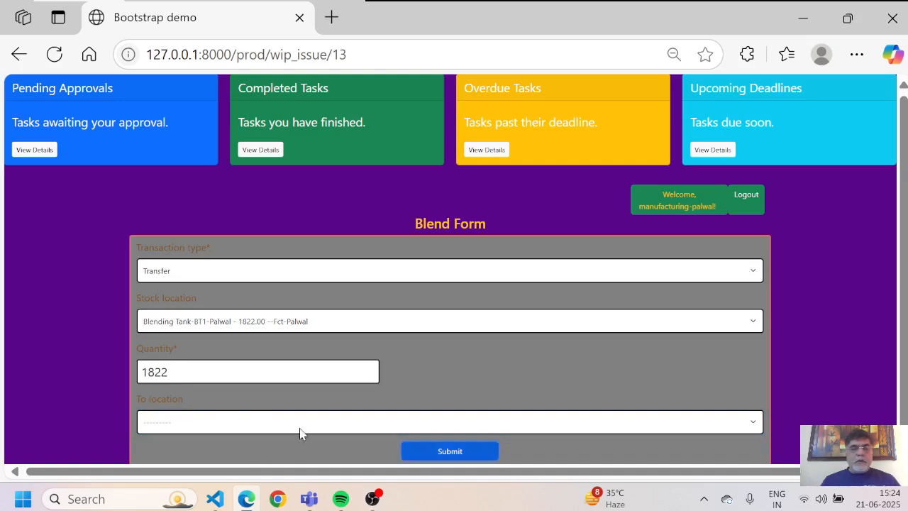
left_click(753, 423)
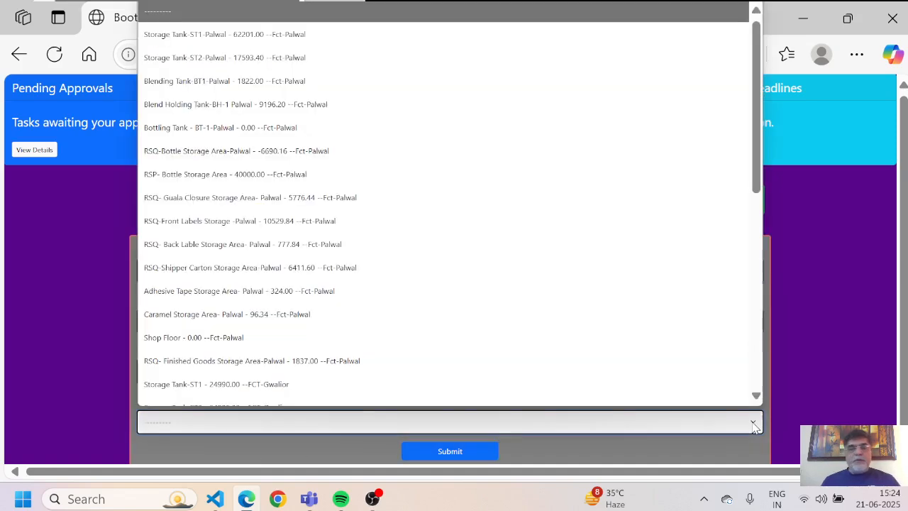
key("Down")
key("Down")
key("Down")
key("Down")
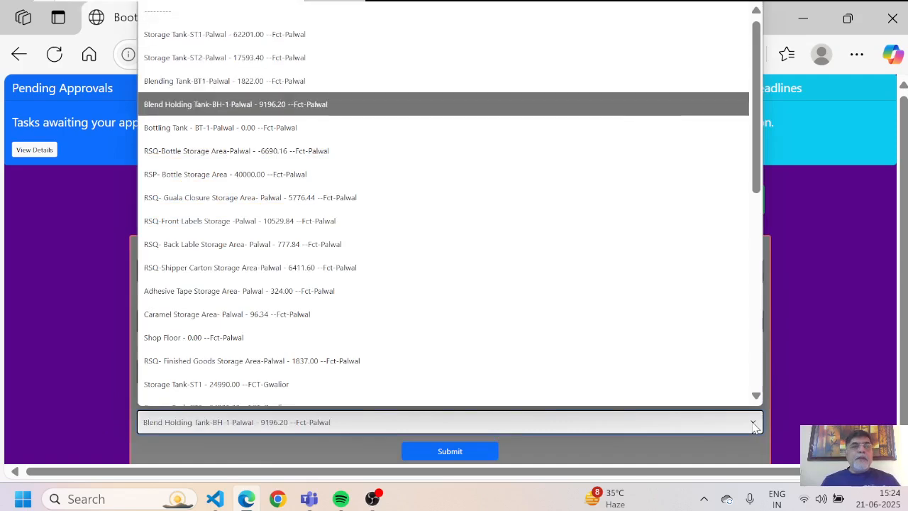
key("Return")
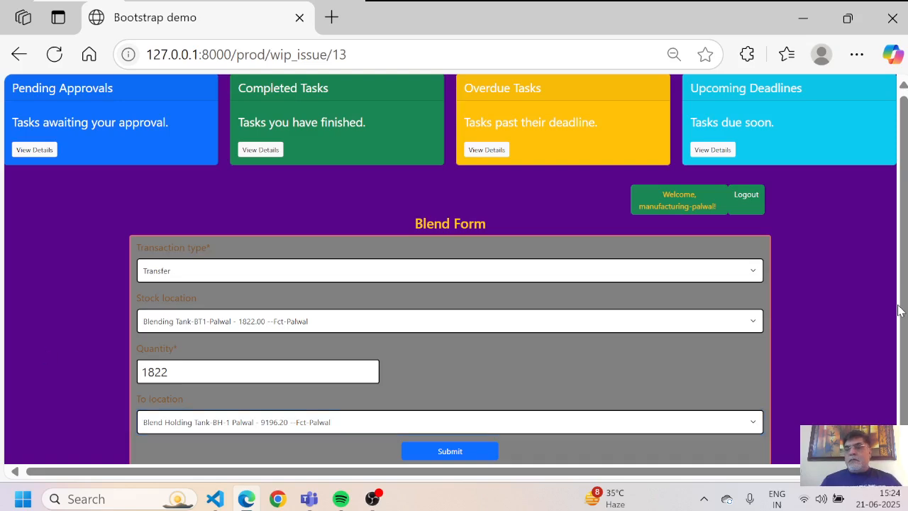
scroll(902, 354, "down", 1)
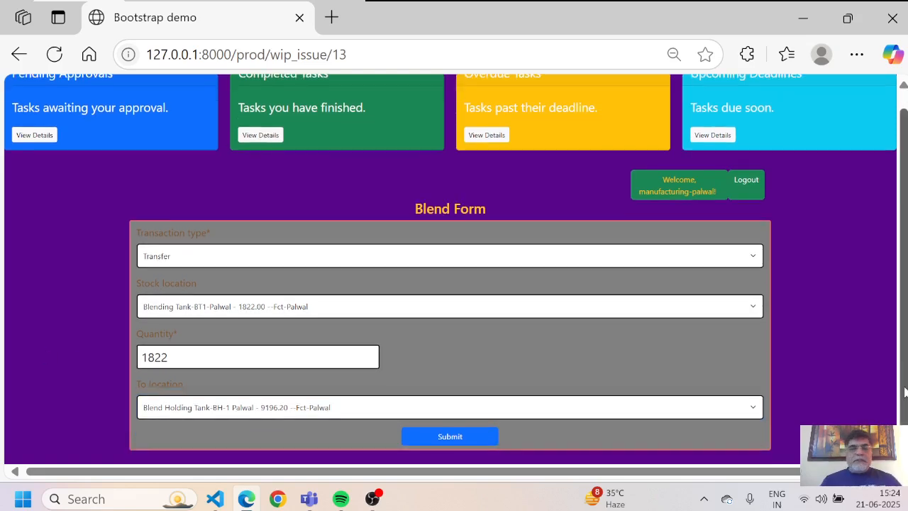
Step: Submit the 1822 transfer to Blend Holding Tank-BH-1 and review the remaining blends
left_click(466, 437)
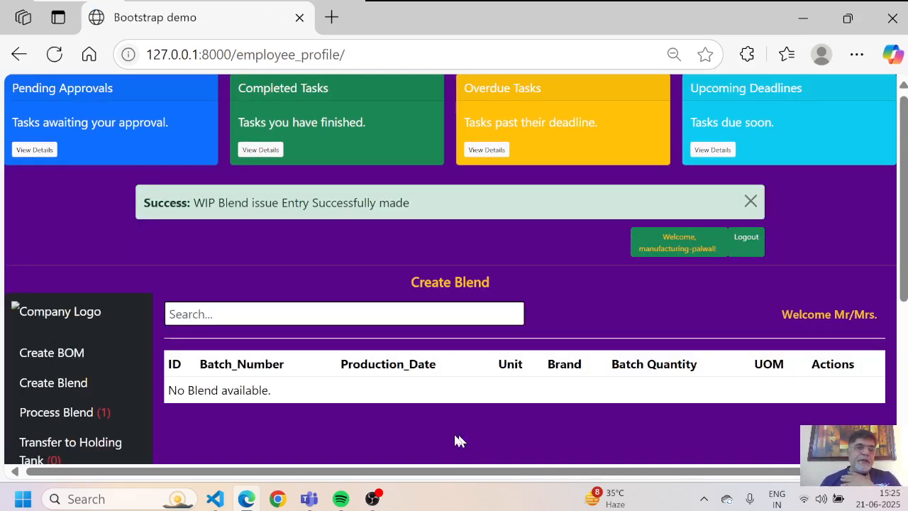
scroll(343, 401, "down", 1)
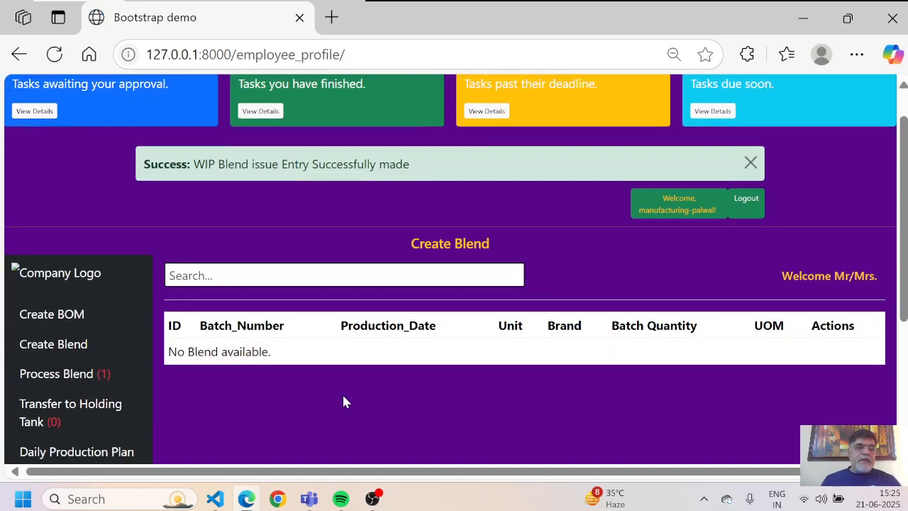
scroll(343, 403, "down", 3)
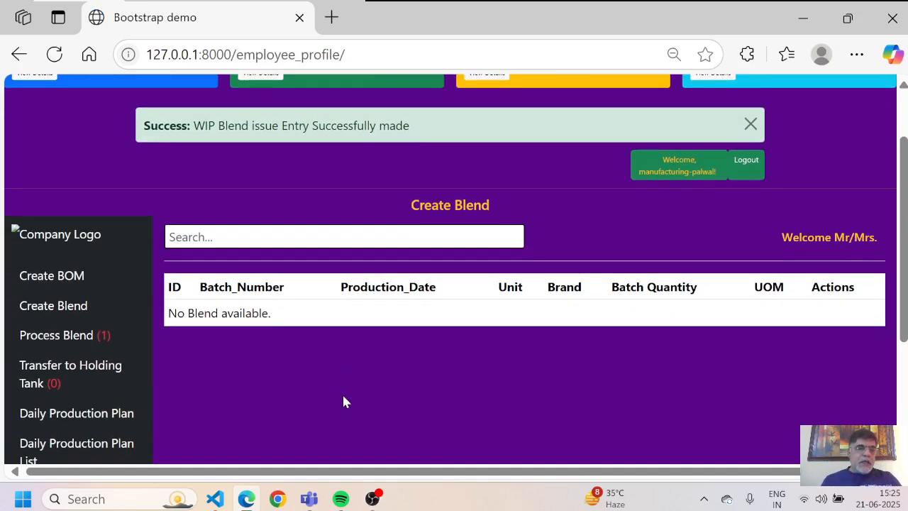
scroll(344, 403, "up", 2)
scroll(343, 403, "down", 3)
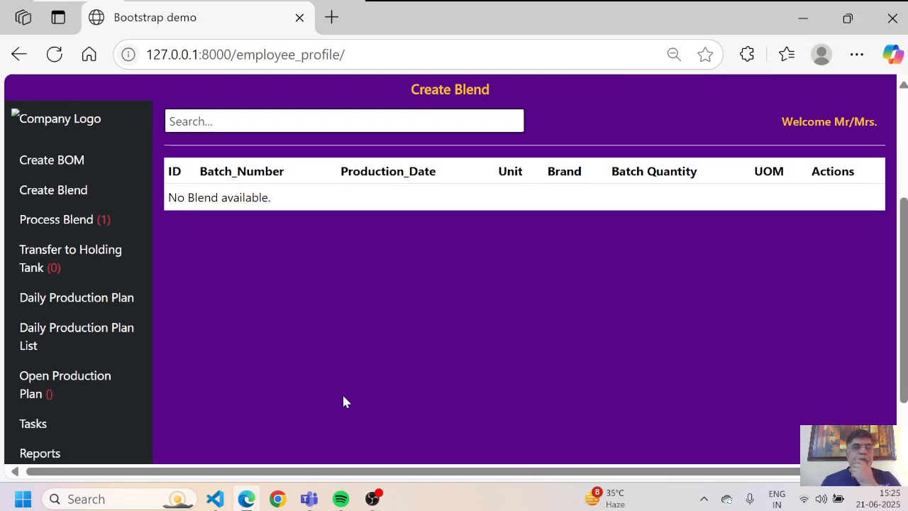
scroll(343, 402, "down", 1)
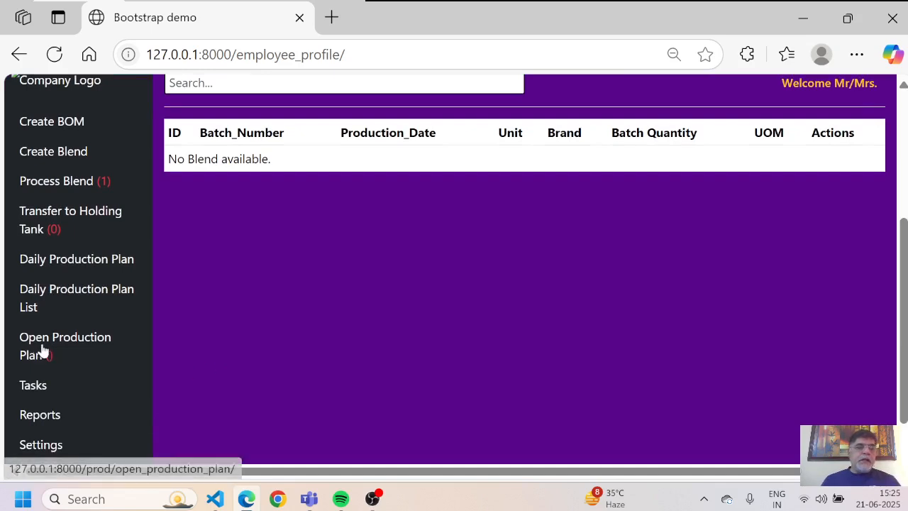
Step: Submit a DPP-type Daily Production Plan for Royal Stag blend Fct-Palwal/Blend/0012
left_click(80, 264)
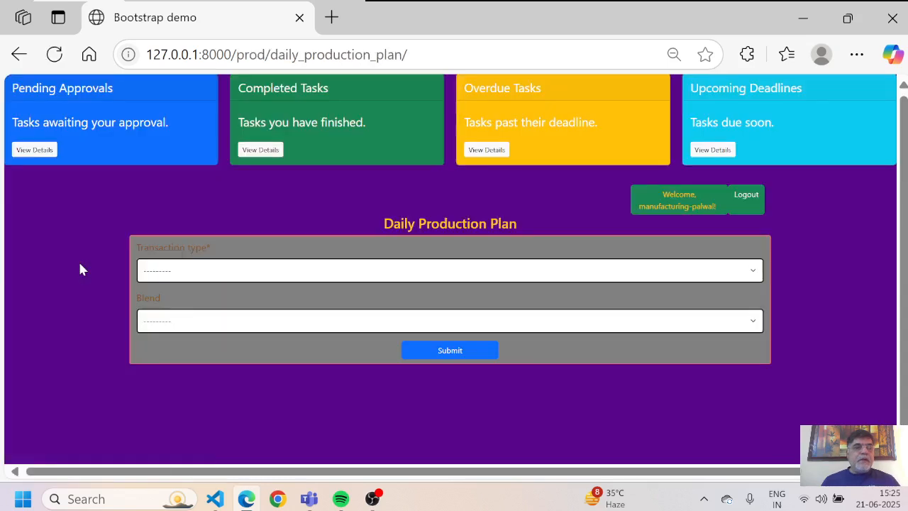
left_click(370, 272)
key("Down")
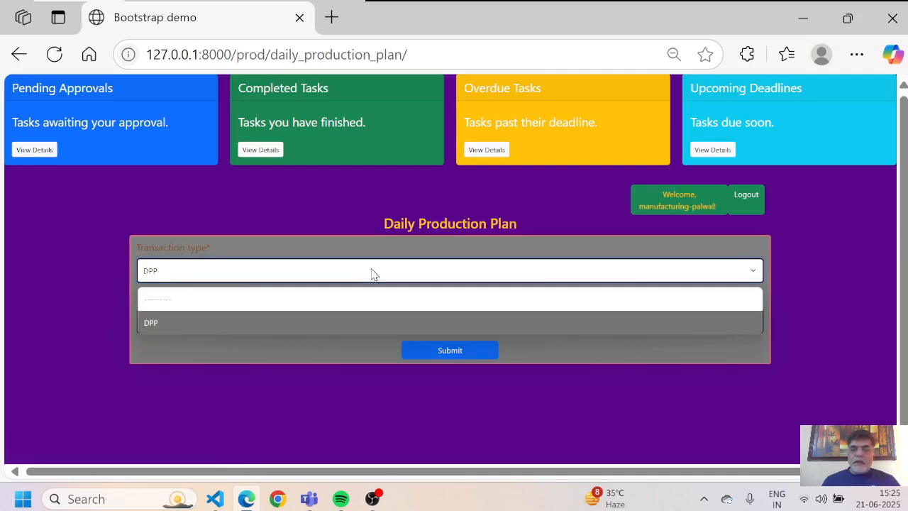
key("Return")
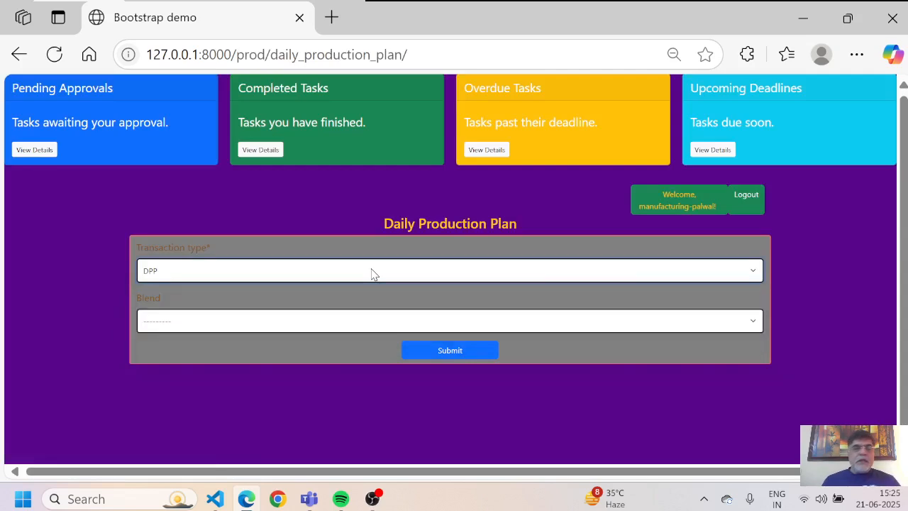
left_click(250, 330)
key("Down")
key("Down")
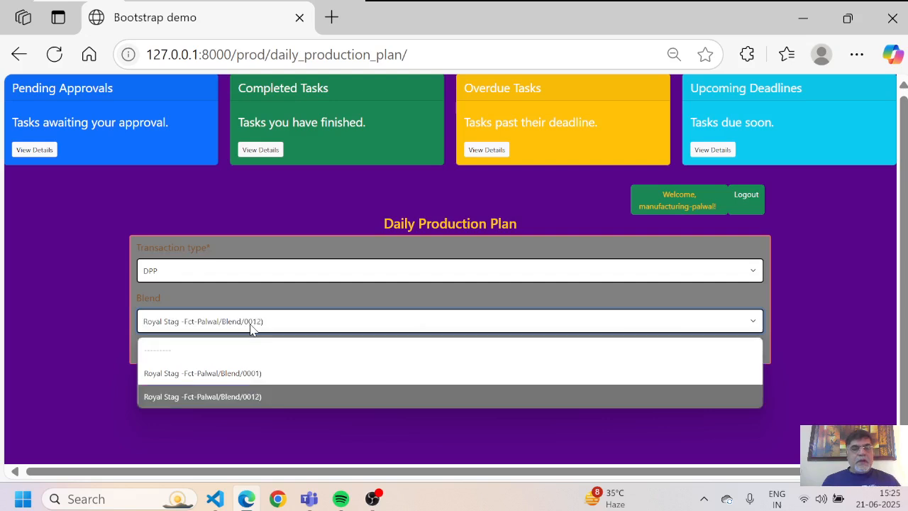
key("Return")
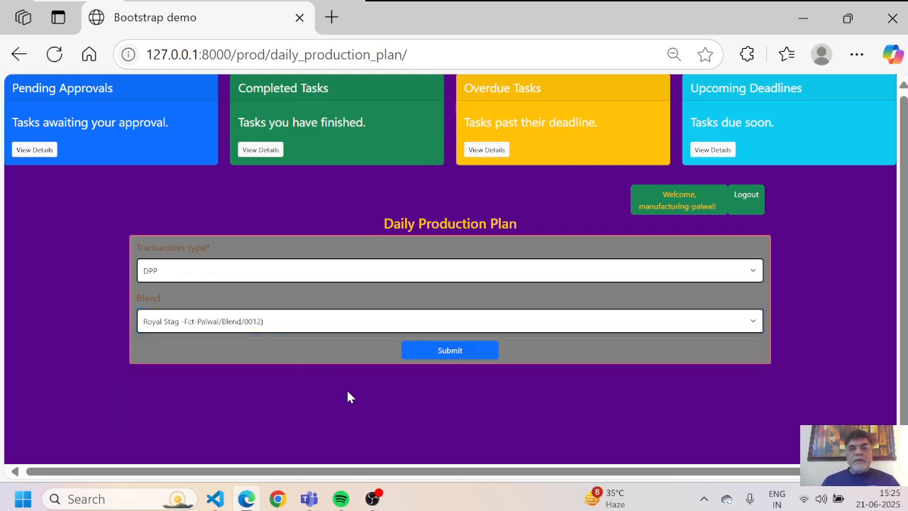
left_click(438, 352)
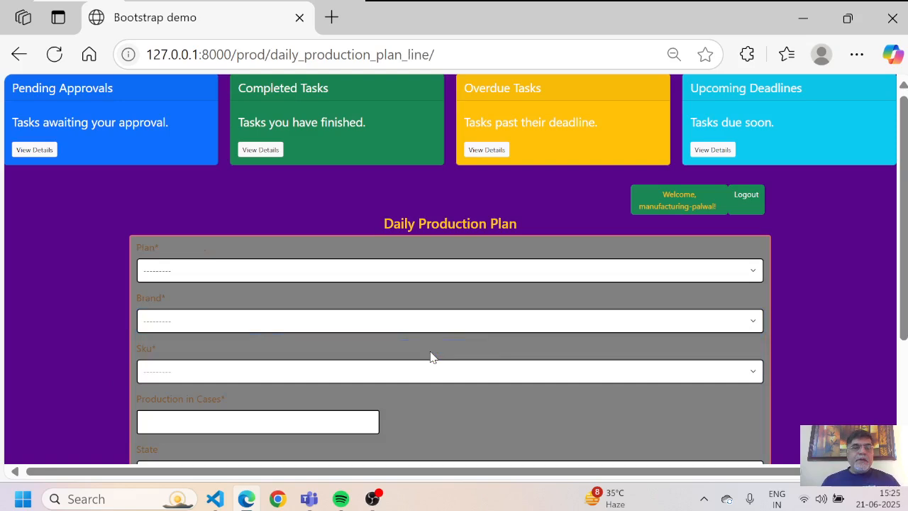
Step: Choose plan Fct-Palwal/DPP/0011, brand Royal Stag and SKU 750 ML
left_click(400, 278)
key("Down")
key("Return")
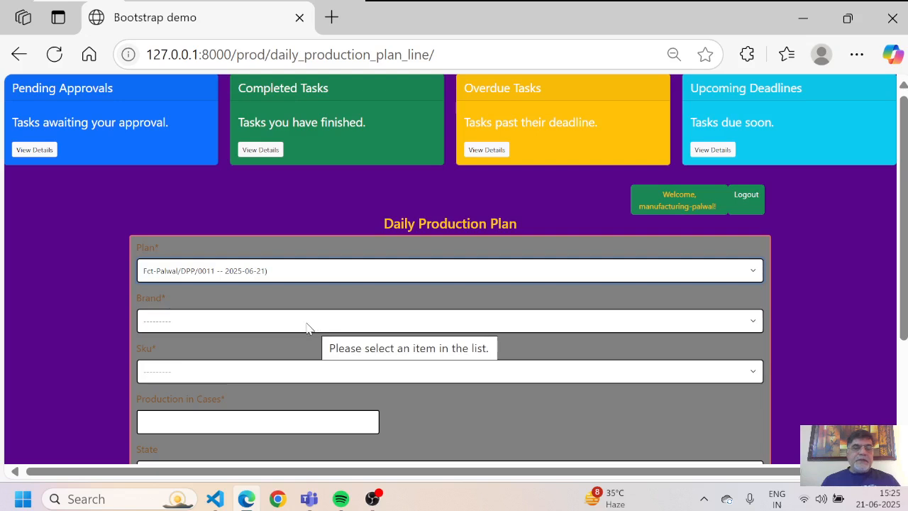
left_click(745, 323)
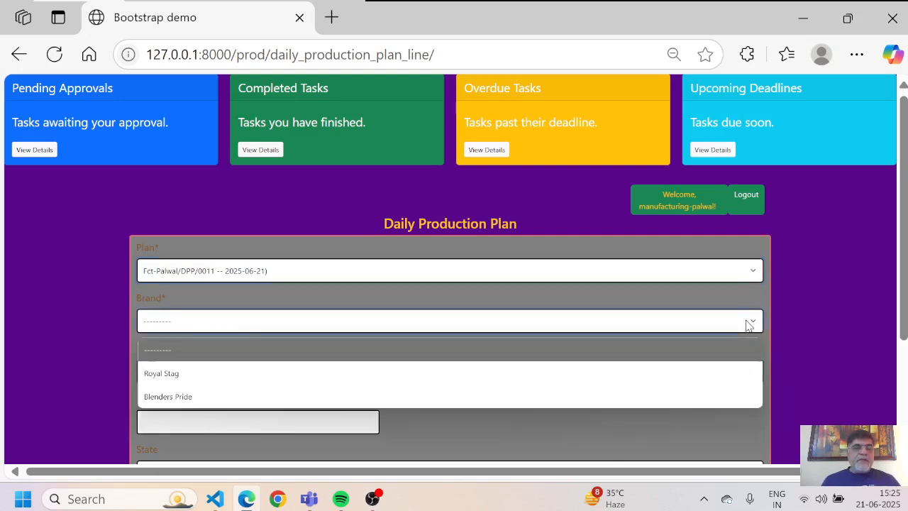
key("Down")
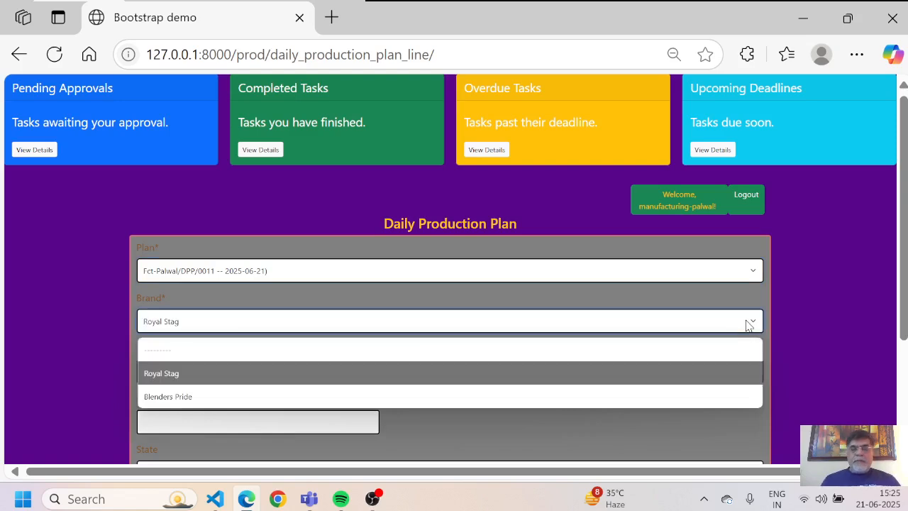
key("Return")
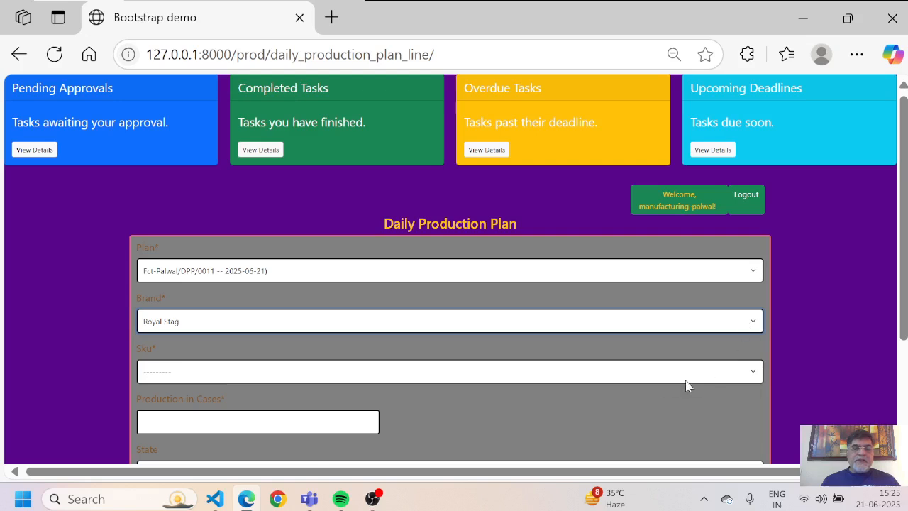
left_click(752, 375)
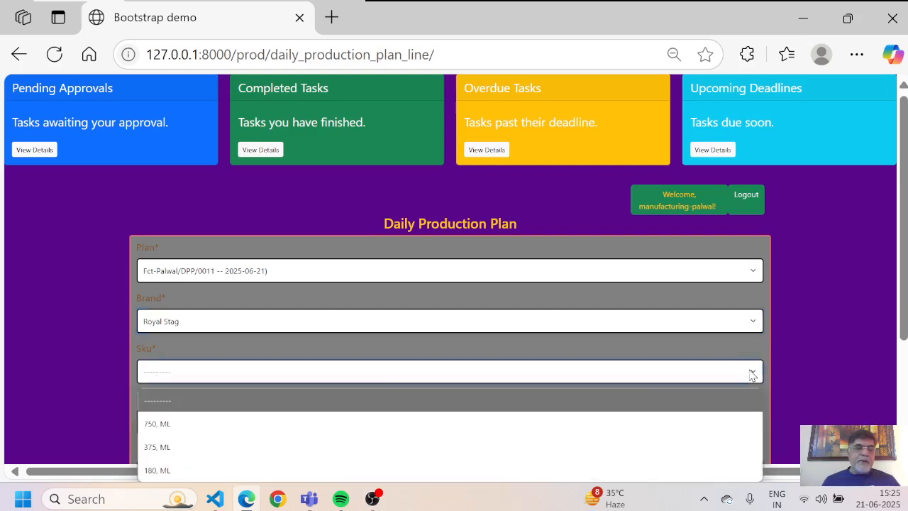
key("Down")
key("Return")
Step: Enter 200 cases, state Haryana and Bottling Line1
left_click(245, 423)
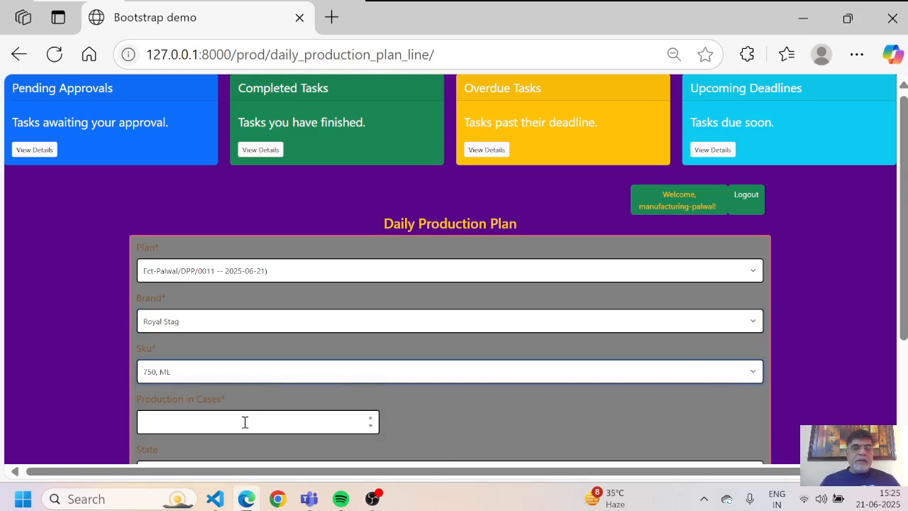
type("2000")
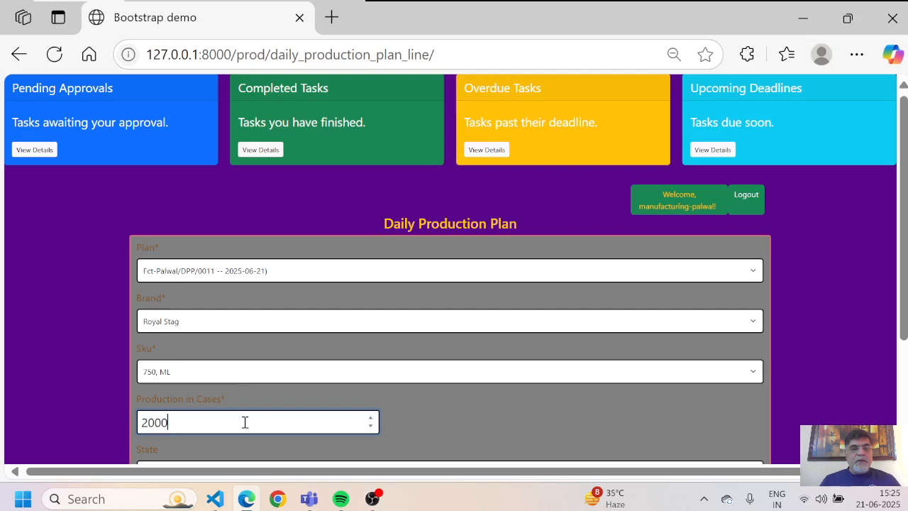
key("BackSpace")
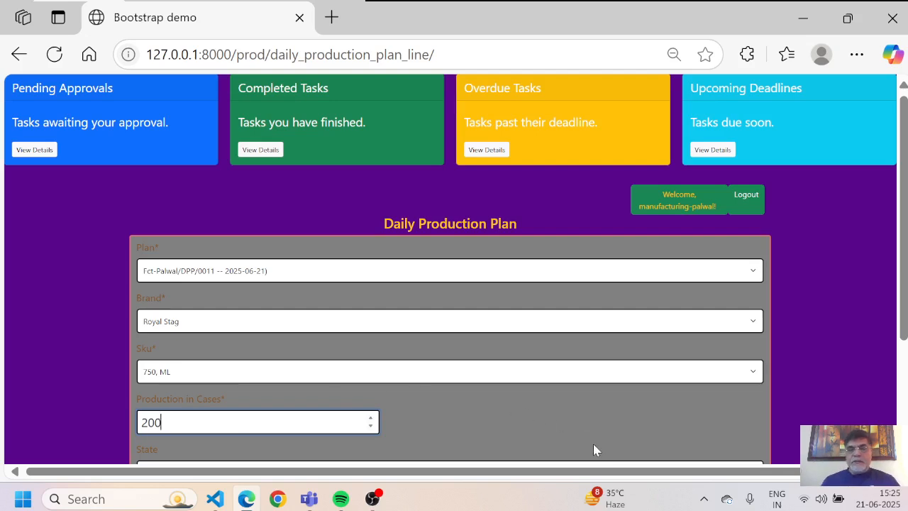
scroll(593, 448, "down", 1)
left_click(408, 399)
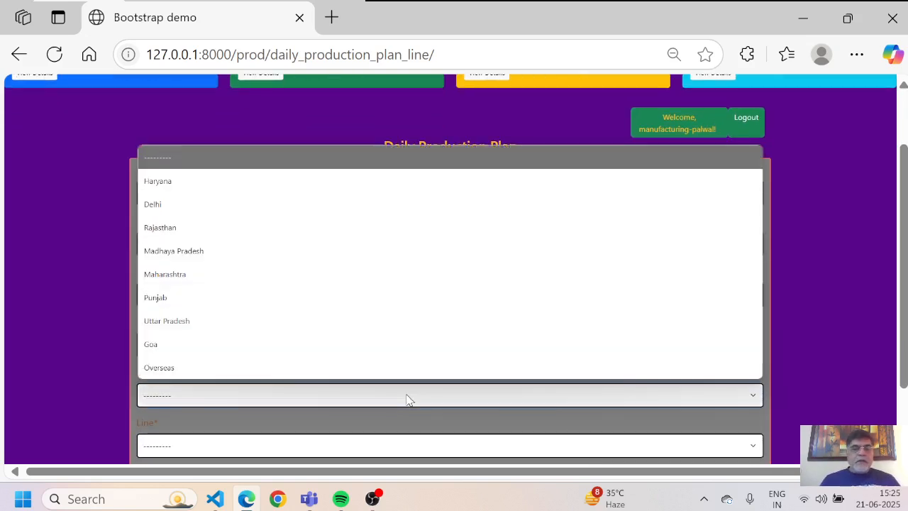
key("Down")
key("Return")
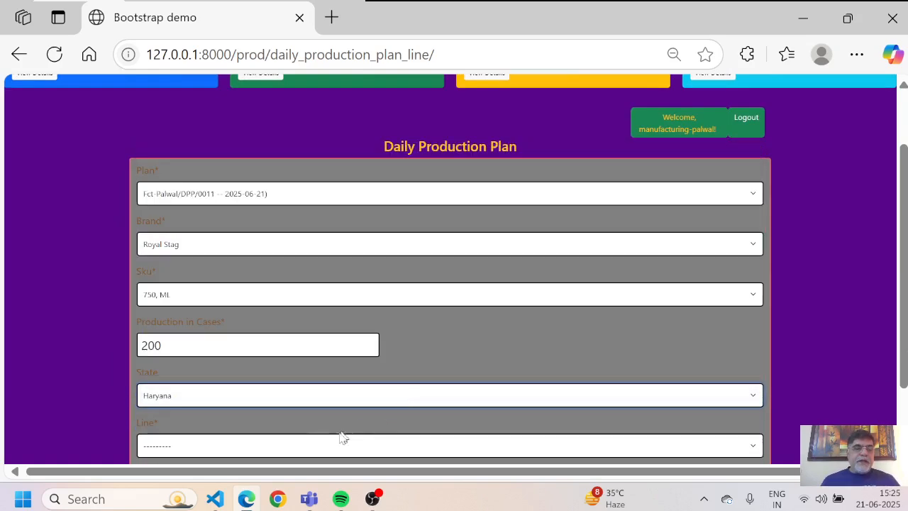
left_click(300, 450)
key("Down")
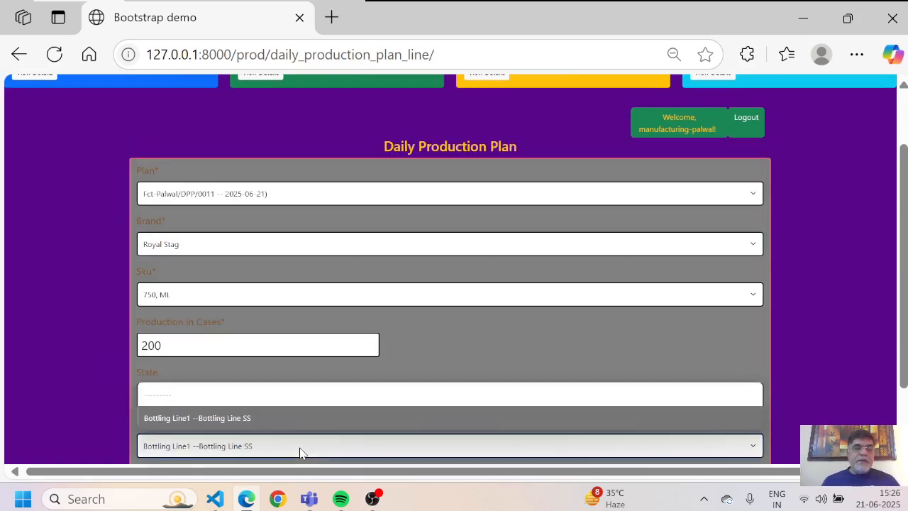
key("Return")
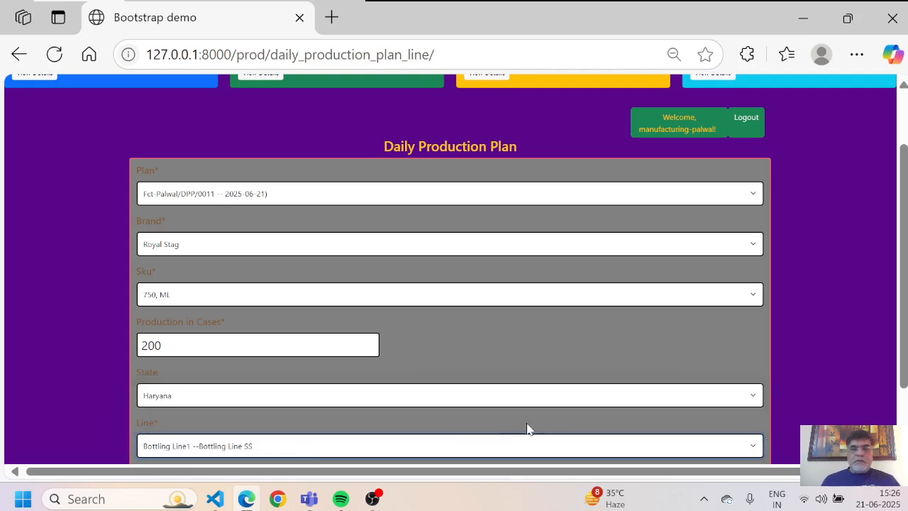
Step: Answer No to adding items, submit the plan, and view Open Production Plans
scroll(395, 388, "down", 2)
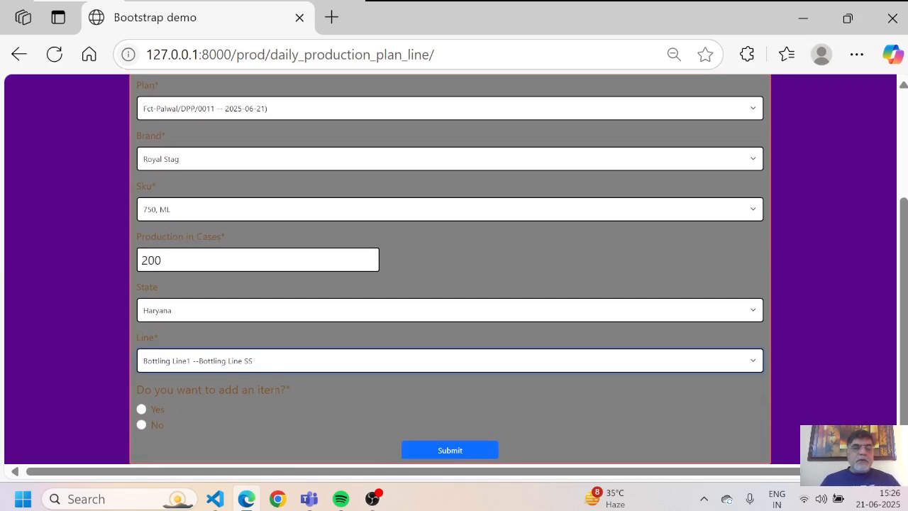
left_click(142, 426)
left_click(447, 451)
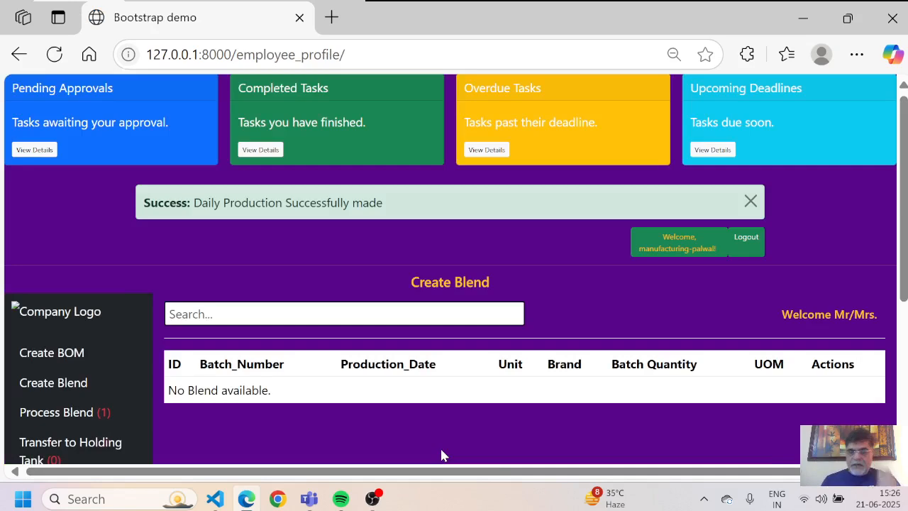
scroll(441, 455, "down", 3)
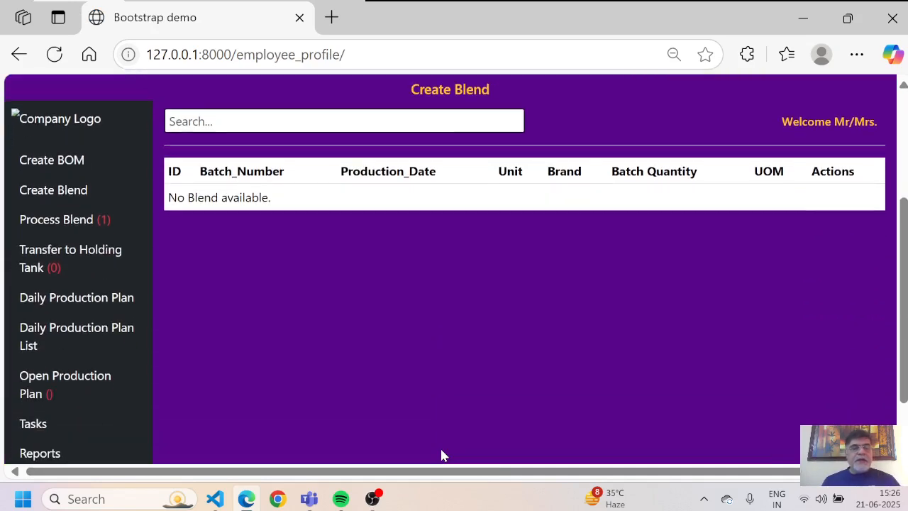
left_click(71, 386)
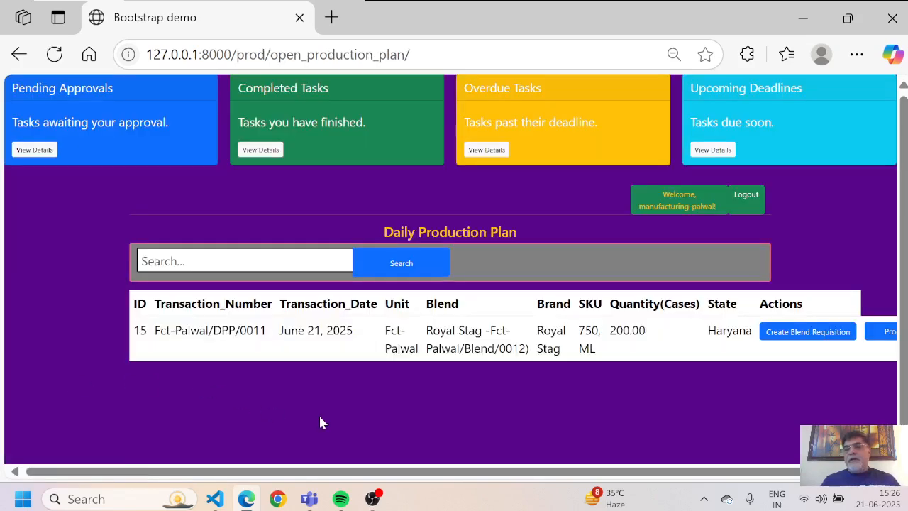
Step: Start a blend requisition for plan DPP/0011 with type RQ and BOM-Head Office/BOM/0002
scroll(320, 423, "right", 2)
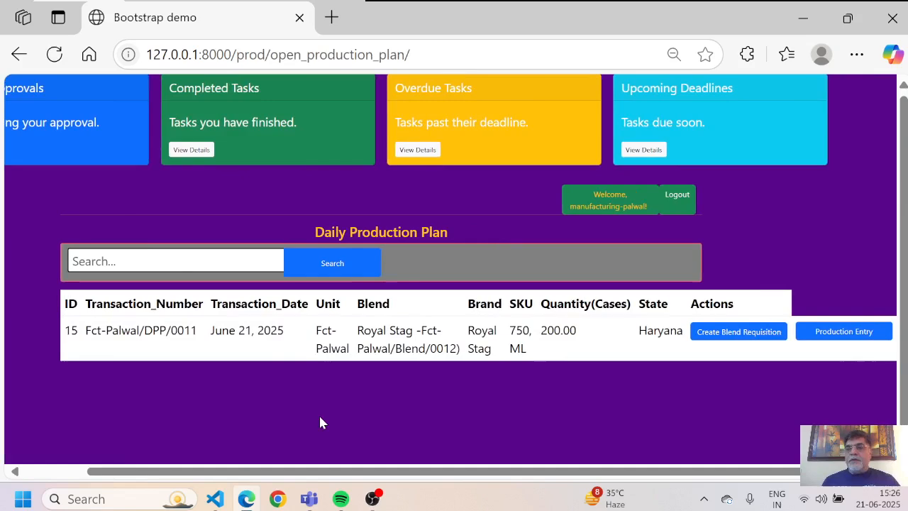
left_click(717, 333)
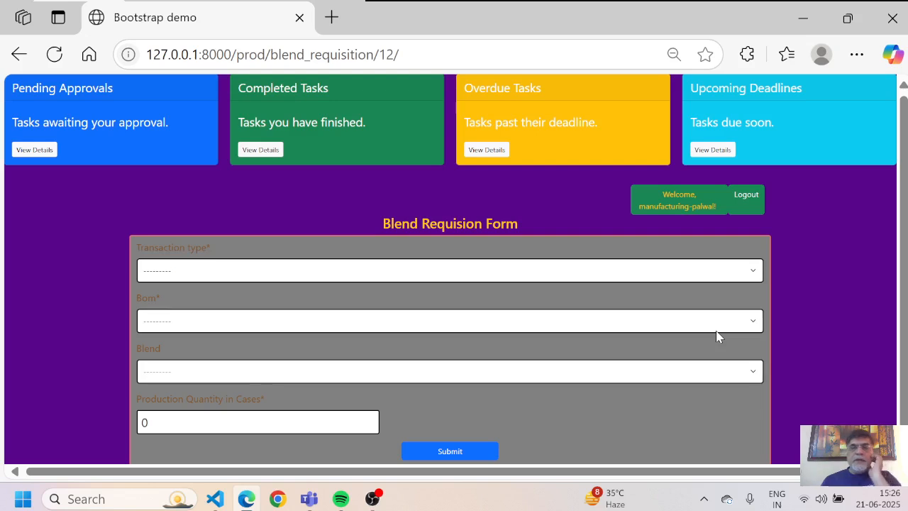
left_click(745, 277)
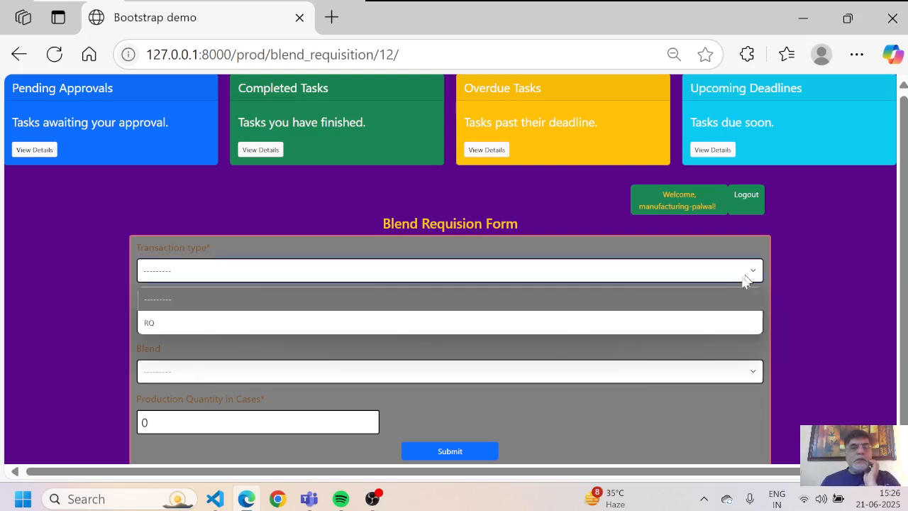
left_click(661, 322)
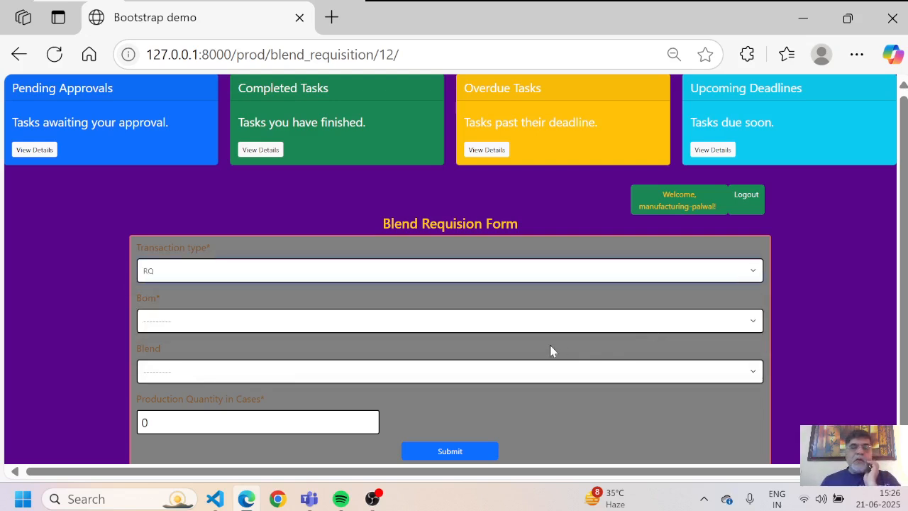
left_click(569, 325)
key("Down")
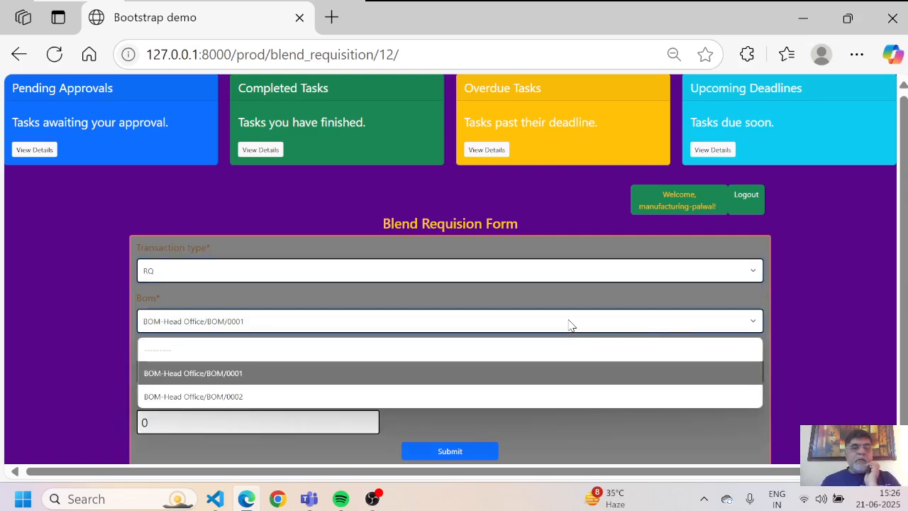
key("Down")
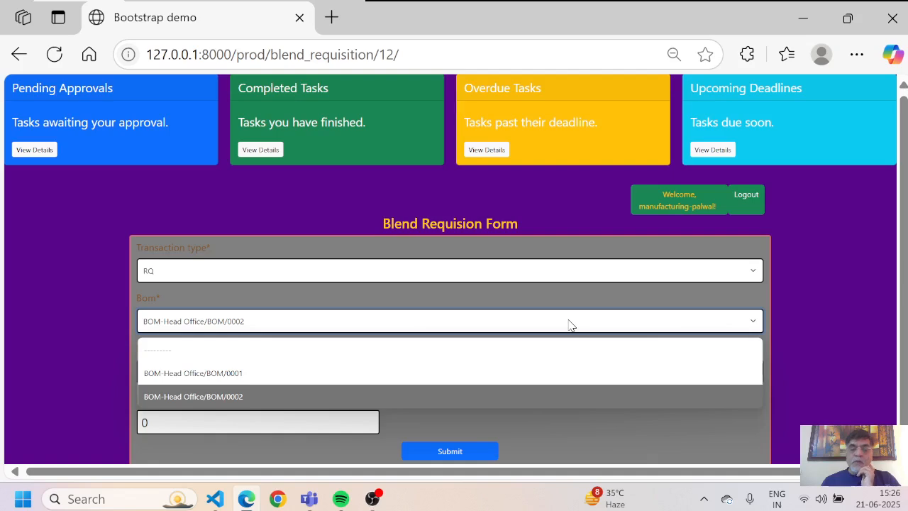
key("Return")
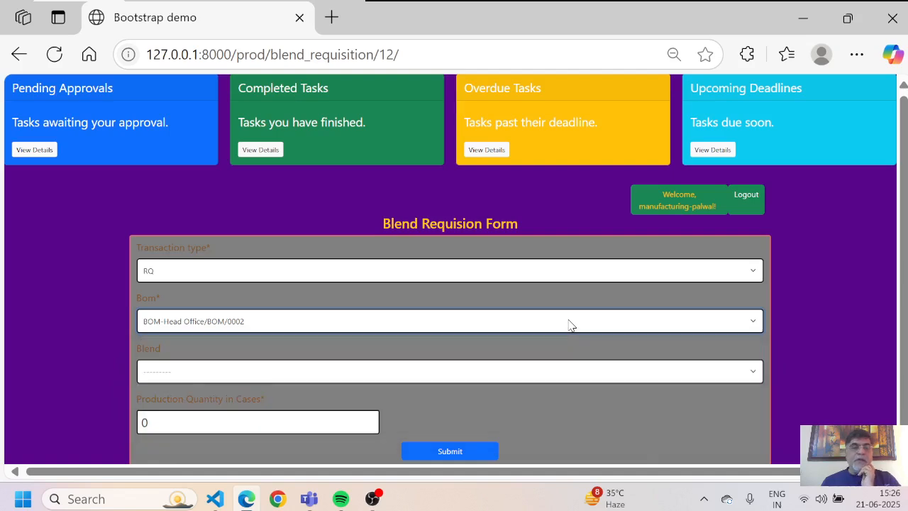
Step: Select blend Fct-Palwal/Blend/0012, enter 200 production quantity, and submit the requisition
left_click(431, 374)
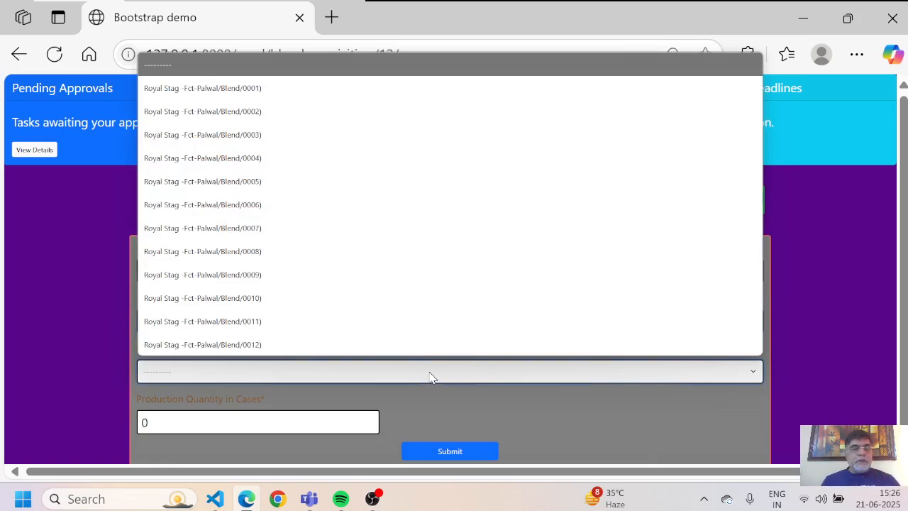
left_click(431, 376)
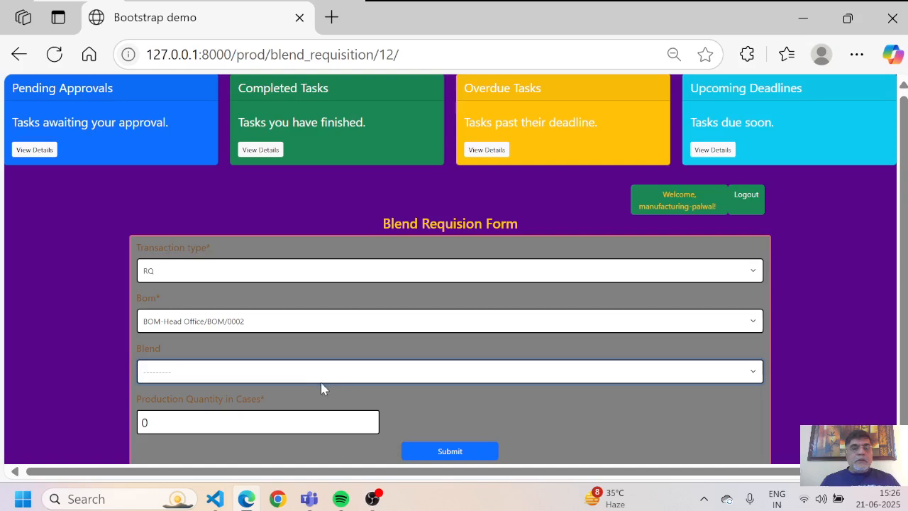
left_click(338, 376)
key("Down")
key("Down")
key("Down")
key("Down")
key("Down")
key("Down")
key("Down")
key("Down")
key("Down")
key("Down")
key("Down")
key("Down")
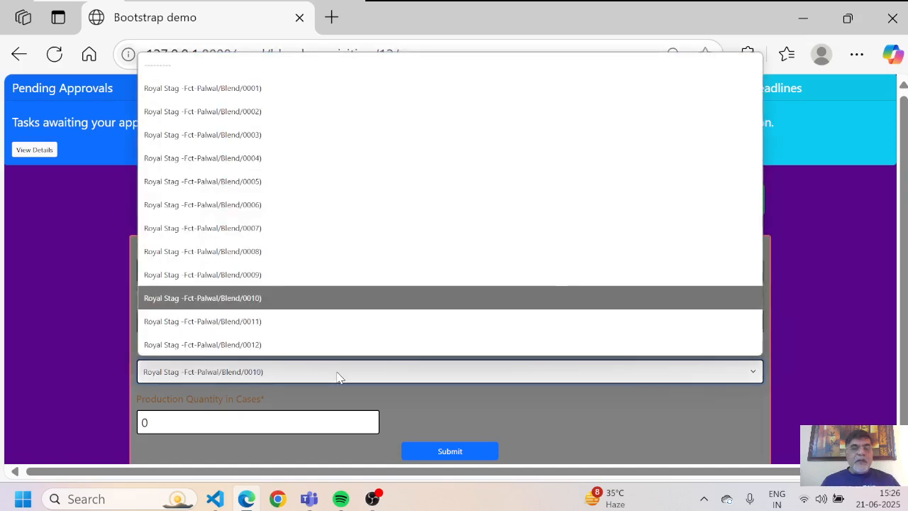
key("Return")
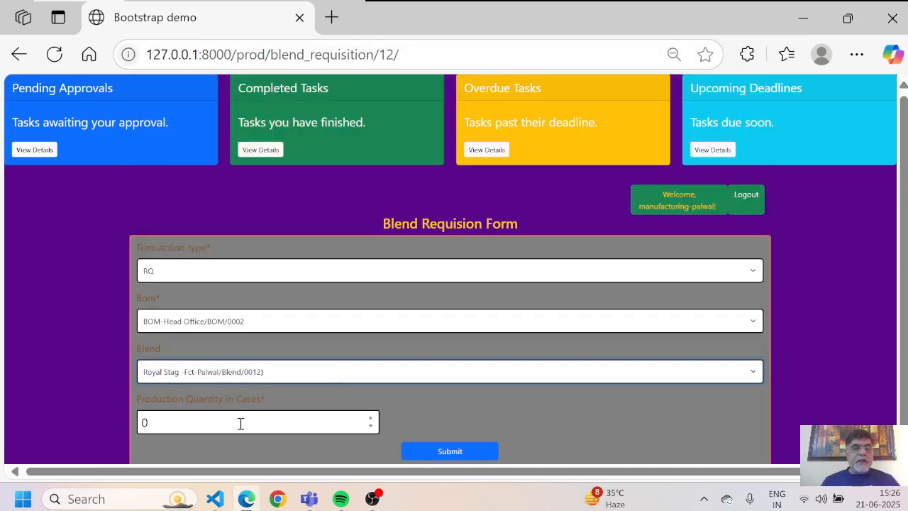
left_click(192, 427)
type("200")
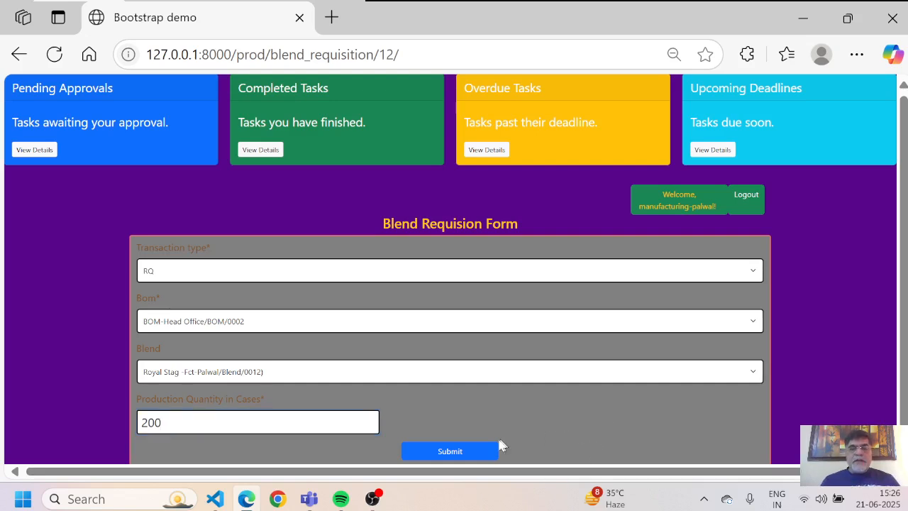
left_click(456, 451)
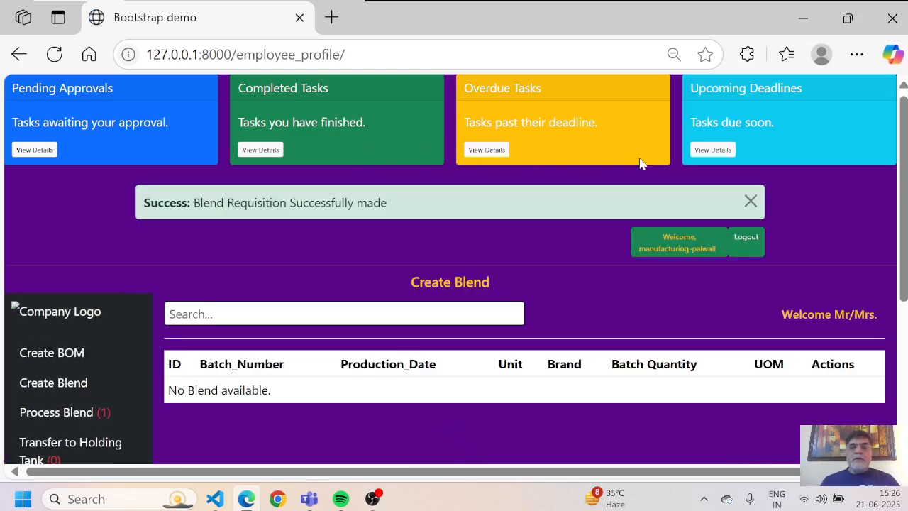
left_click(750, 202)
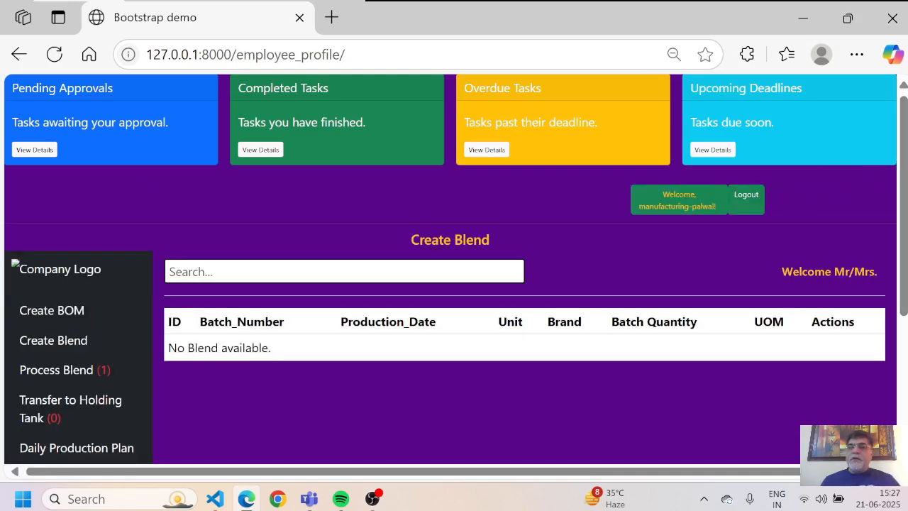
Step: Log out and sign in as the stores user with the saved username and password
left_click(749, 196)
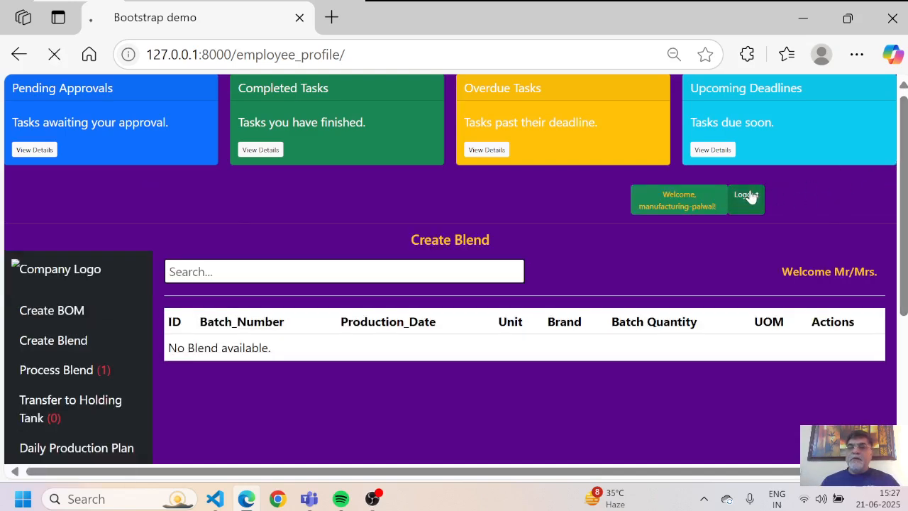
left_click(548, 263)
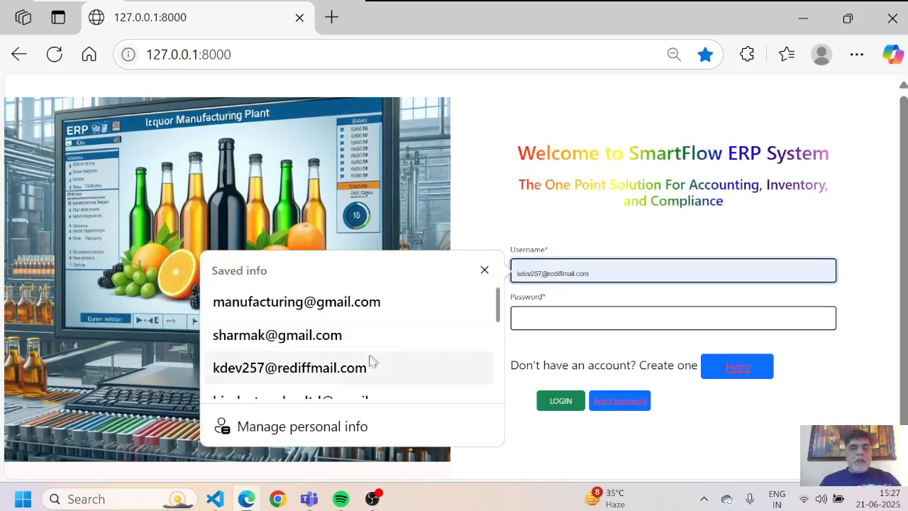
left_click(347, 343)
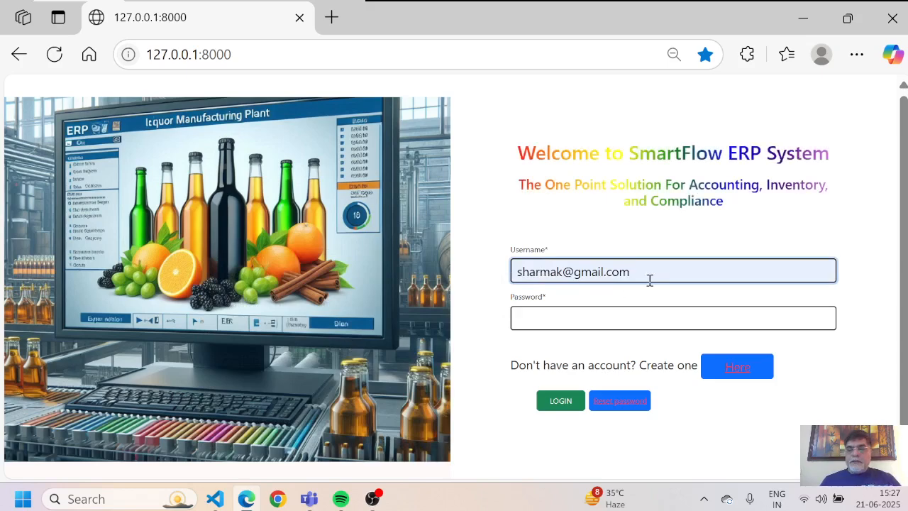
key("BackSpace")
key("BackSpace")
key("BackSpace")
key("BackSpace")
key("BackSpace")
key("BackSpace")
key("BackSpace")
key("BackSpace")
key("BackSpace")
key("BackSpace")
key("Tab")
key("Return")
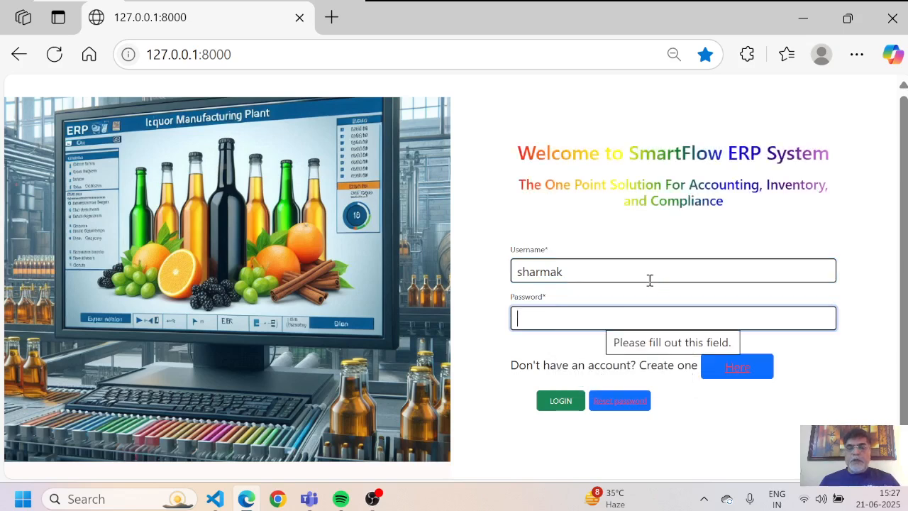
type("*********")
key("Return")
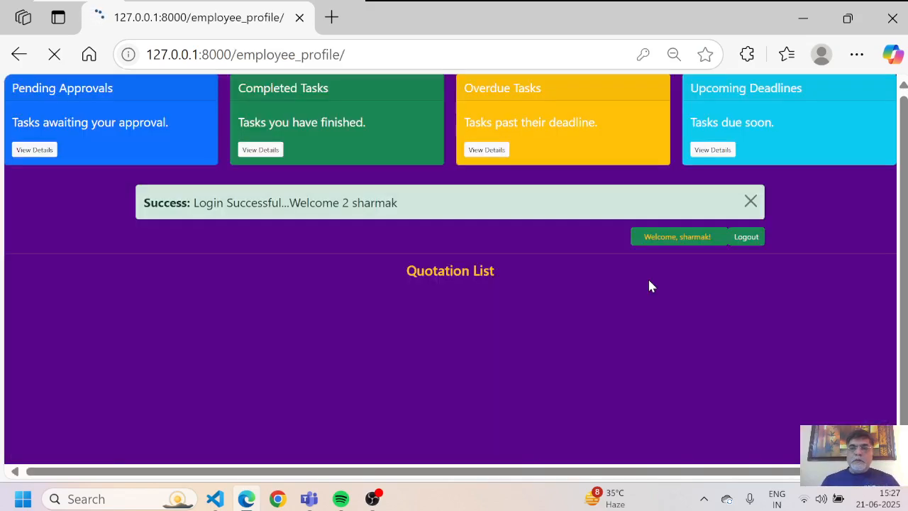
scroll(649, 286, "down", 3)
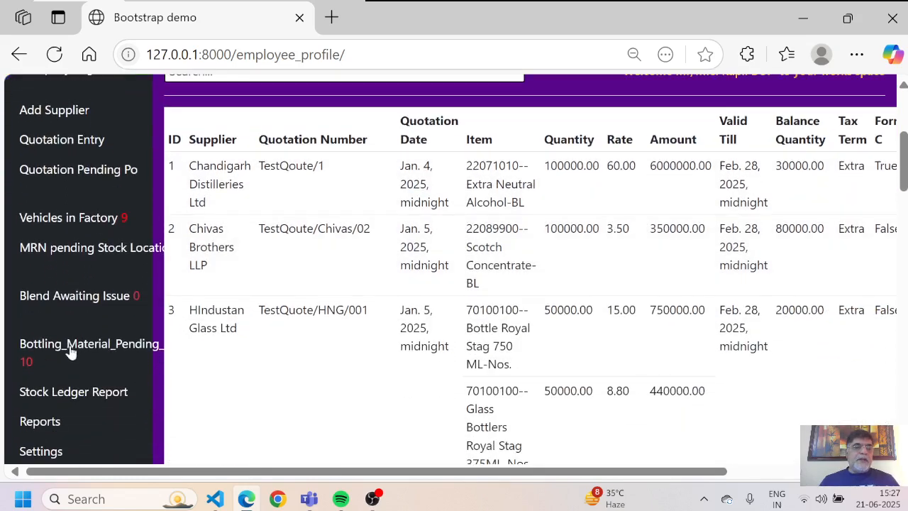
Step: In Bottling Material Pending, start issuing row 153, the 1818 BL Finished Blend from RQ/0024
left_click(64, 359)
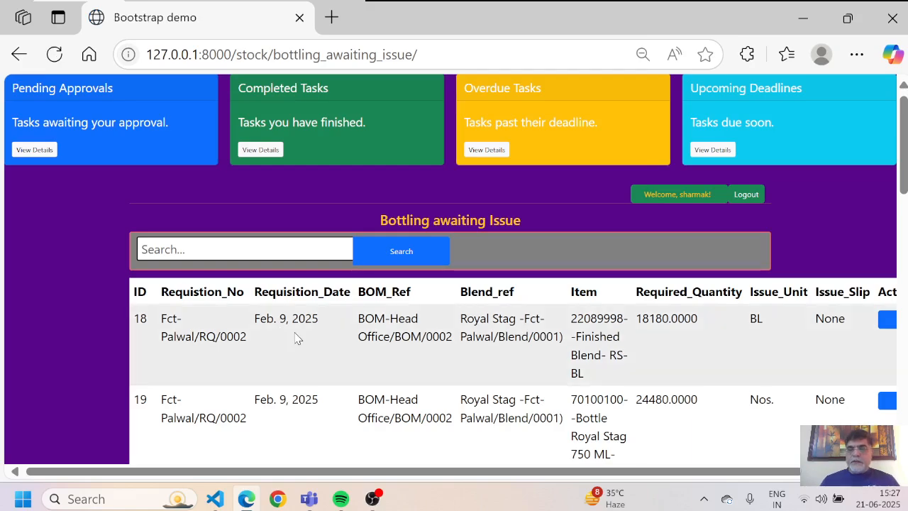
scroll(297, 338, "right", 2)
scroll(296, 338, "down", 2)
scroll(297, 337, "down", 1)
scroll(298, 339, "down", 10)
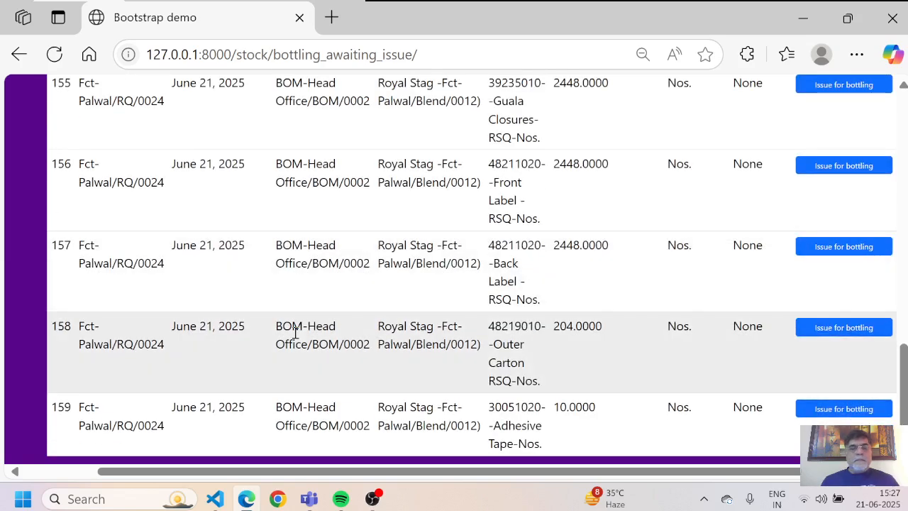
scroll(295, 334, "up", 5)
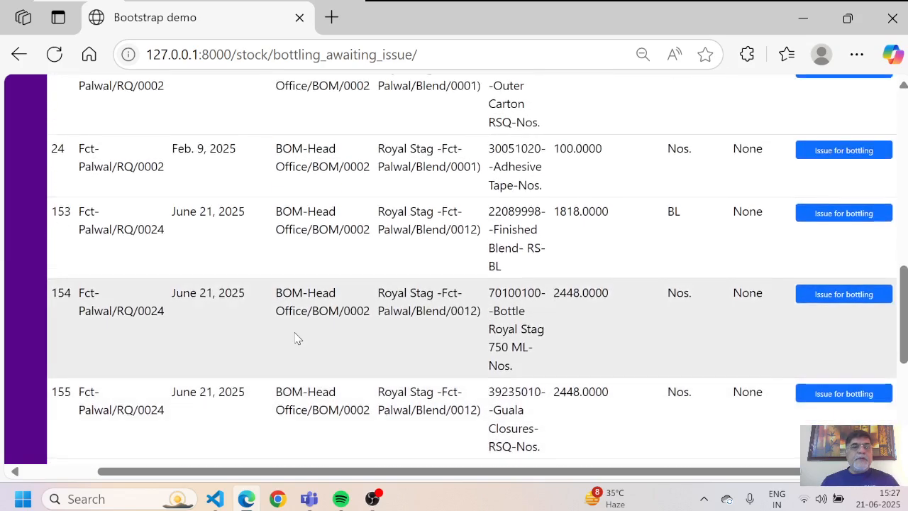
scroll(298, 333, "up", 1)
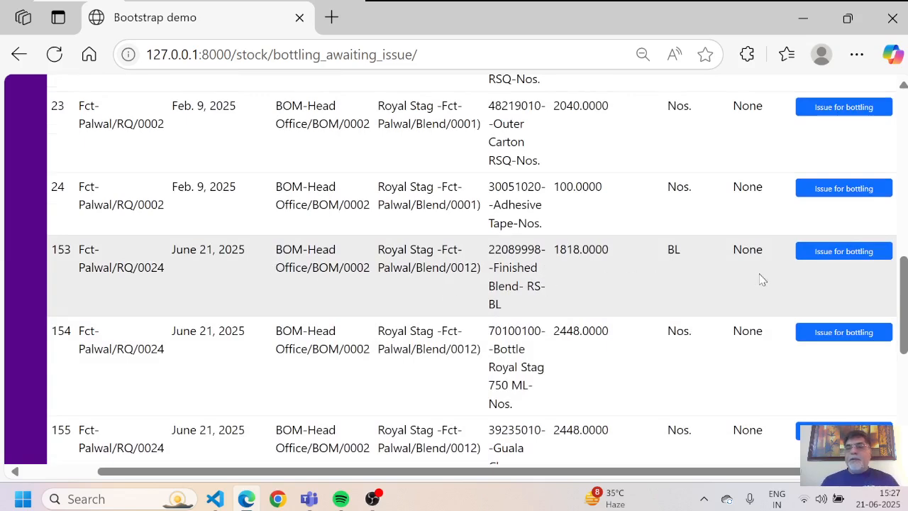
left_click(832, 259)
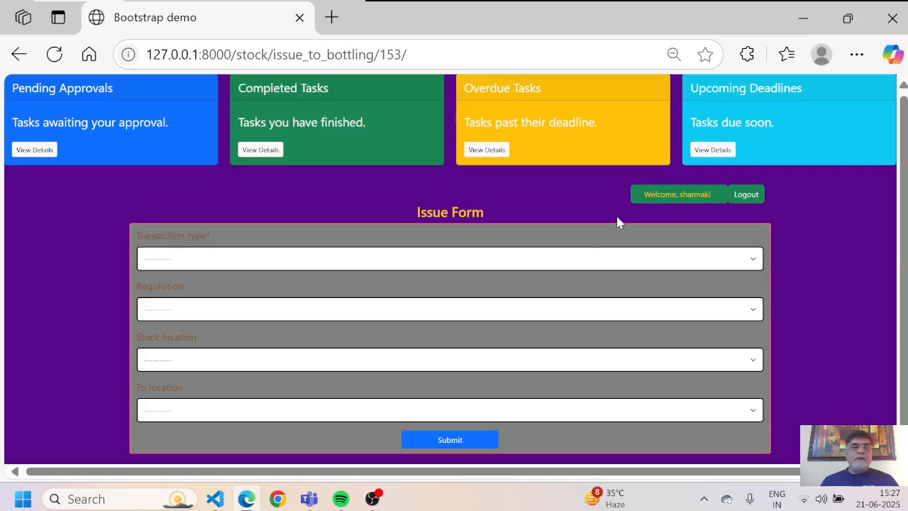
Step: Set the transaction type to Issue and select the RQ/0024 Finished Blend requisition line
left_click(566, 258)
key("Down")
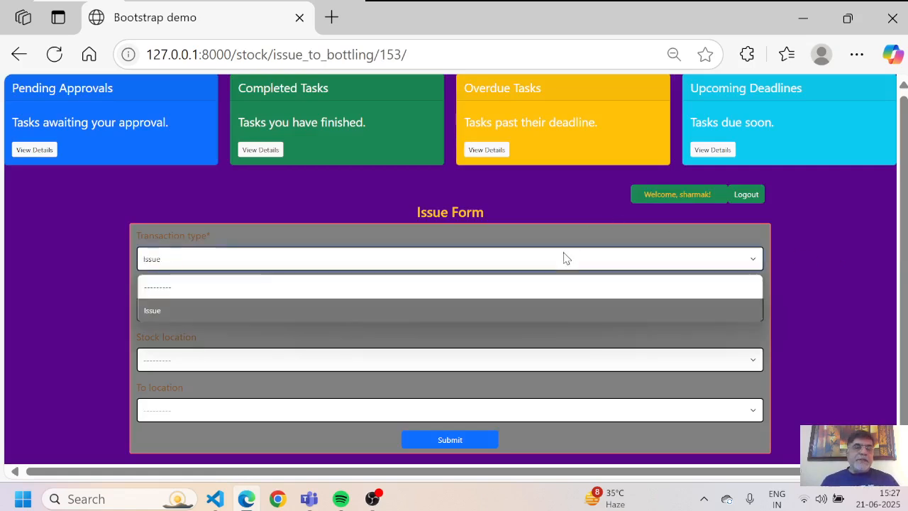
key("Return")
left_click(443, 312)
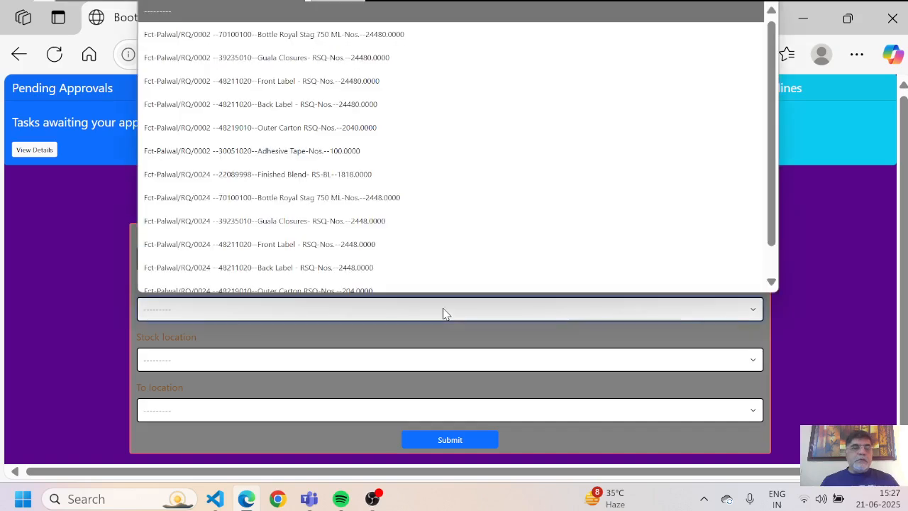
key("Down")
key("Down")
key("Down")
key("Down")
key("Down")
key("Down")
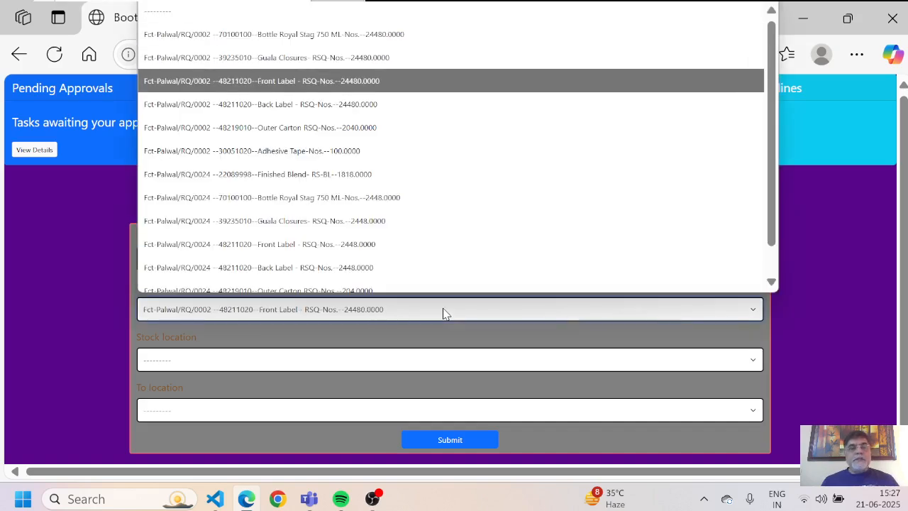
key("Down")
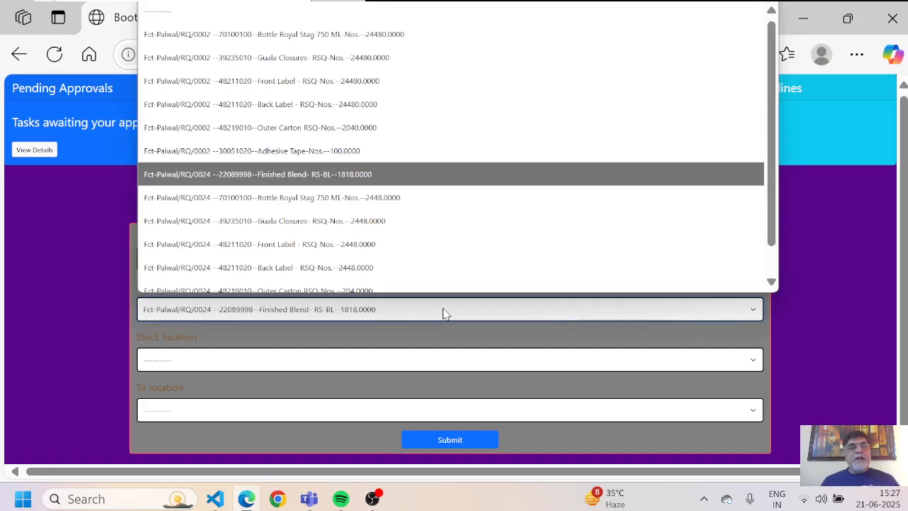
key("Return")
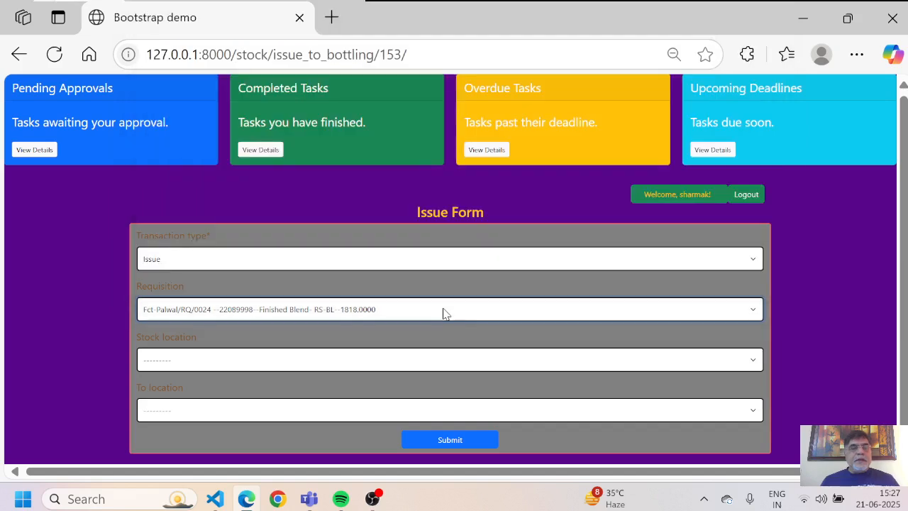
Step: Route the 1818 BL from Blend Holding Tank-BH-1 Palwal to Bottling Tank BT-1-Palwal and submit
left_click(317, 365)
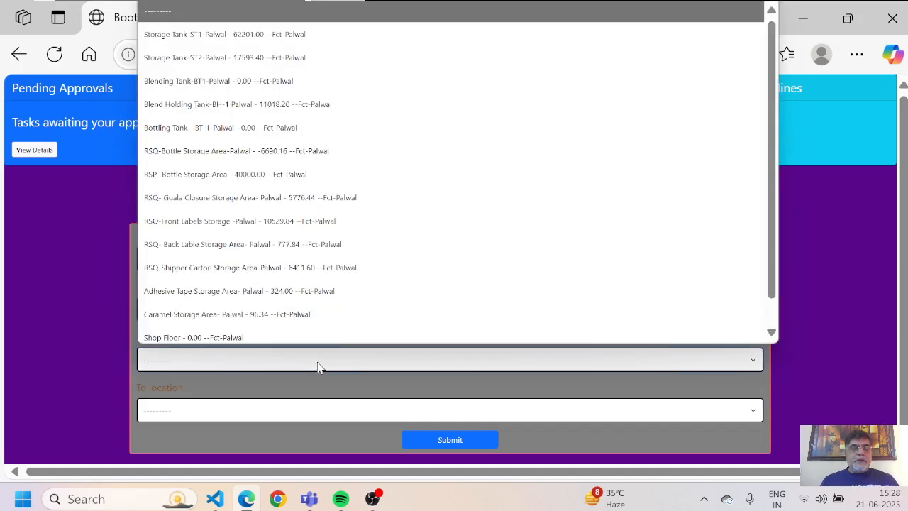
key("Down")
key("Down")
key("Down")
key("Down")
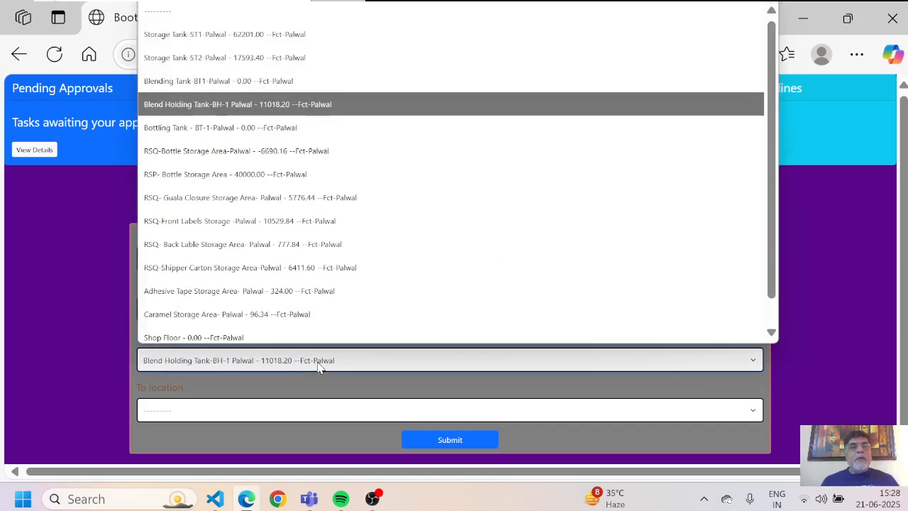
key("Return")
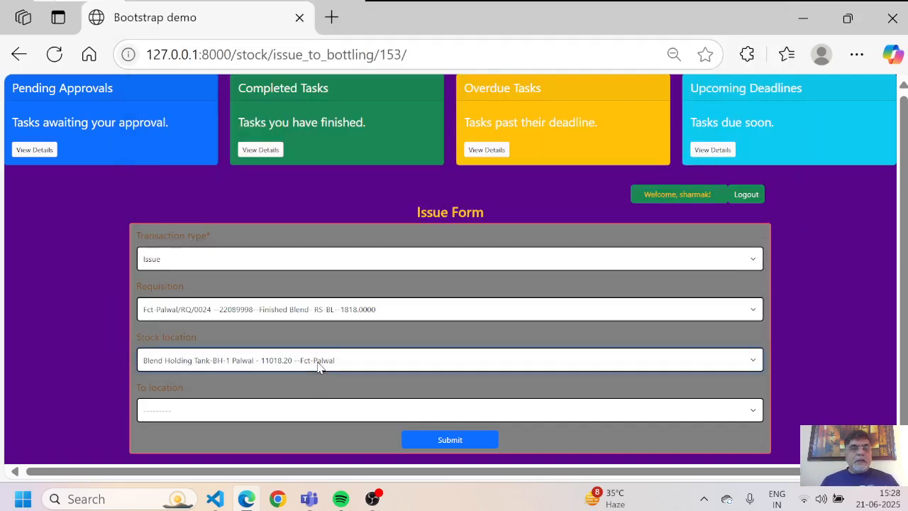
left_click(243, 415)
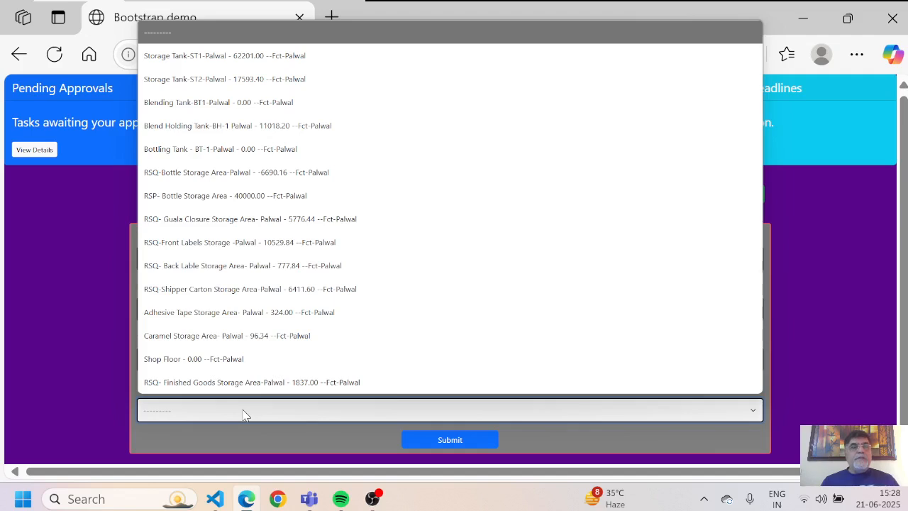
key("Down")
key("Down")
key("Down")
key("Down")
key("Down")
key("Down")
key("Down")
key("Down")
key("Down")
key("Down")
key("Down")
key("Down")
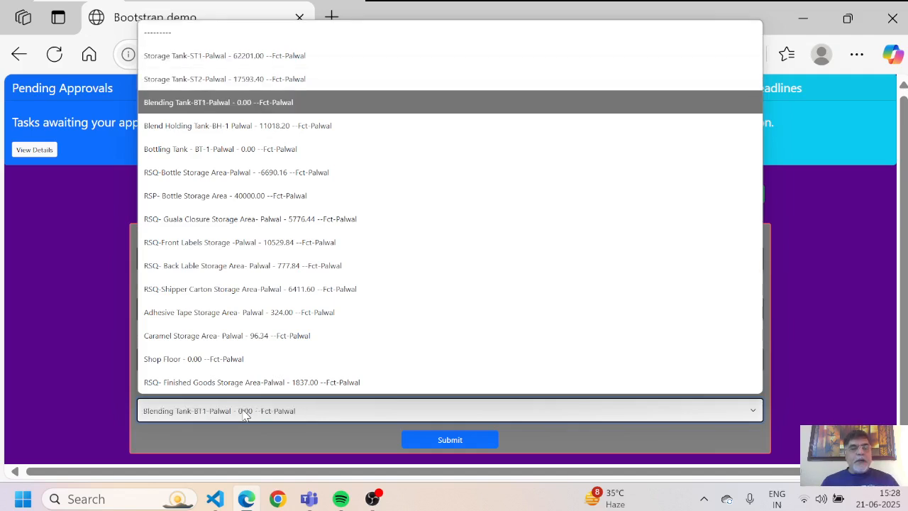
key("Down")
key("Down")
key("Down")
key("Up")
key("Up")
key("Up")
key("Up")
key("Up")
key("Up")
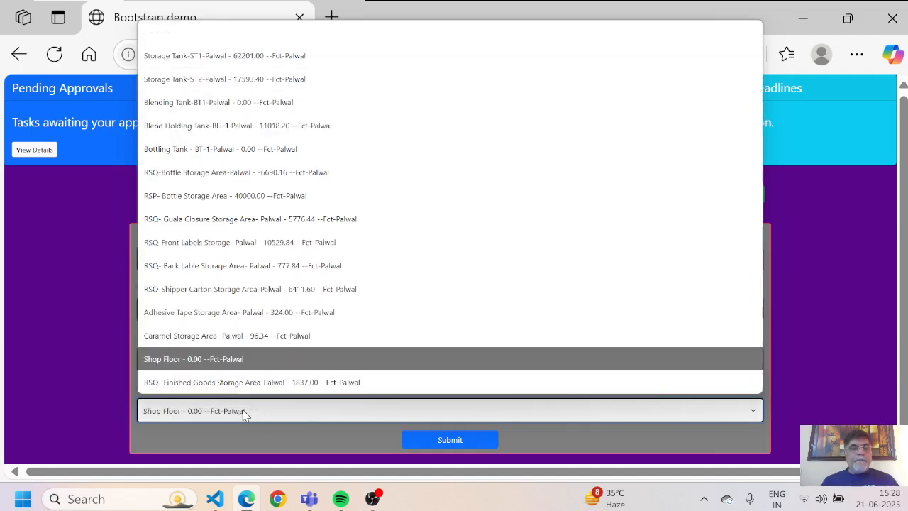
key("Home")
key("Down")
key("Down")
key("Down")
key("Down")
key("Down")
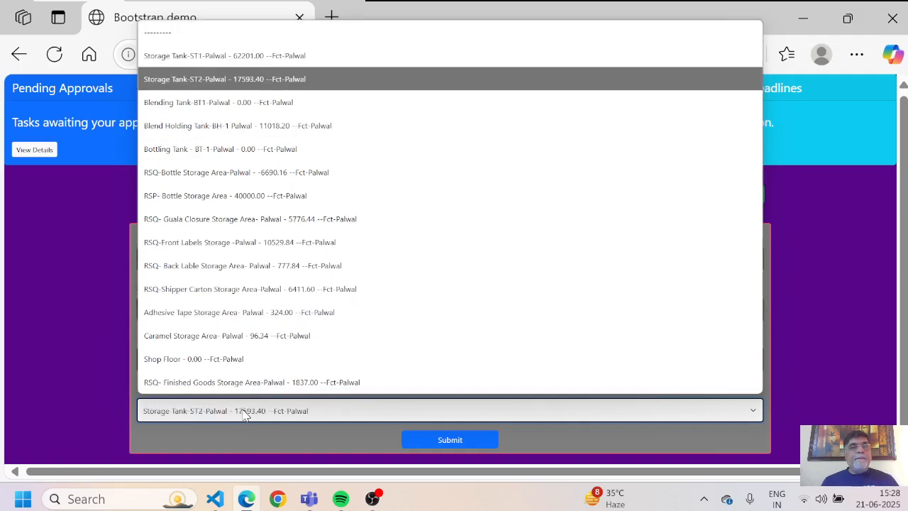
key("Return")
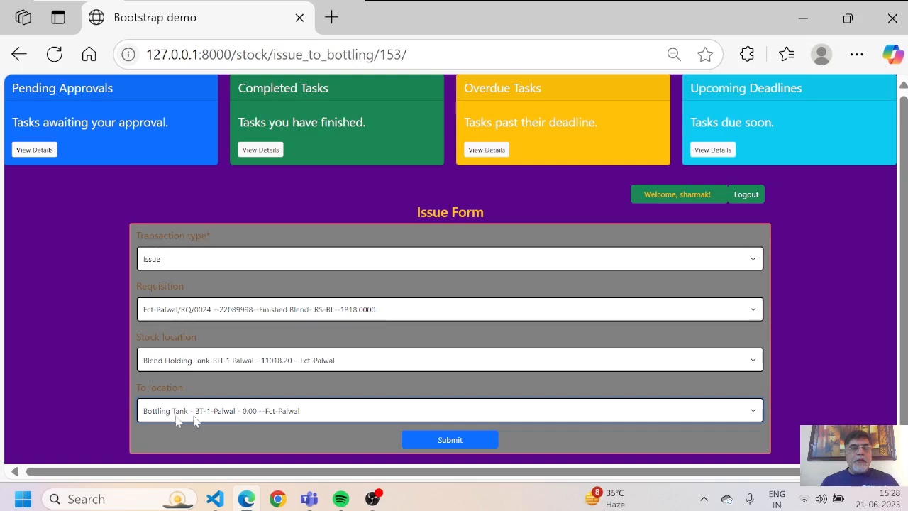
left_click(454, 438)
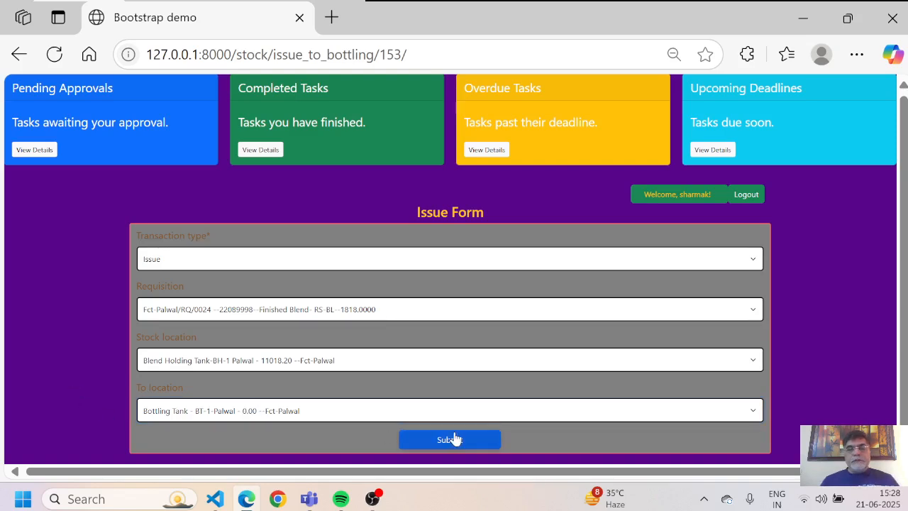
left_click(447, 443)
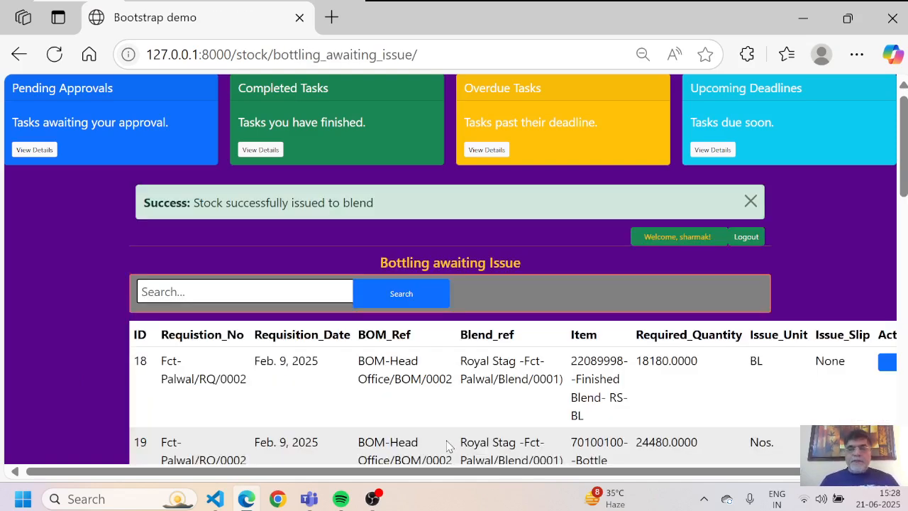
Step: Reload the Bottling awaiting Issue list and open the issue form for row 154's Royal Stag 750 ML bottles
scroll(653, 399, "right", 3)
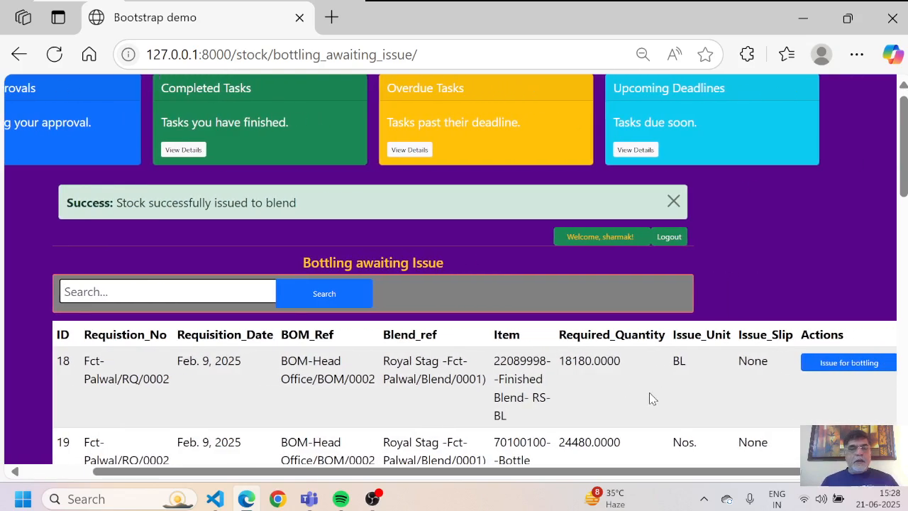
scroll(653, 399, "right", 1)
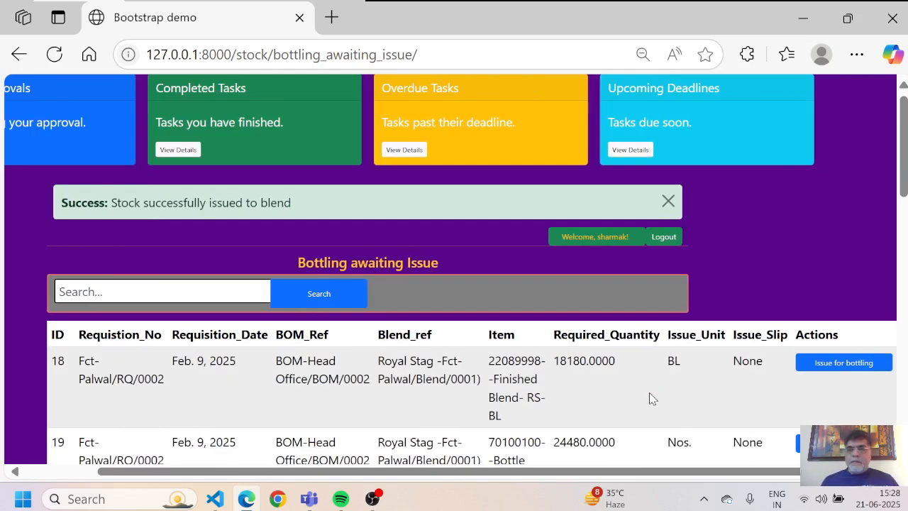
left_click(499, 63)
key("Return")
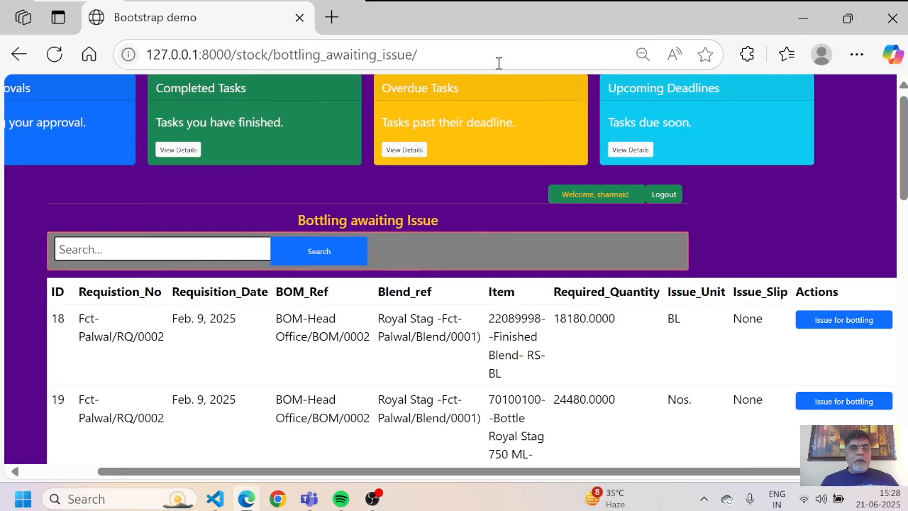
key("Down")
key("Down")
key("Down")
key("Down")
key("Down")
key("Down")
key("Down")
key("Down")
key("Down")
key("Down")
key("Down")
key("Down")
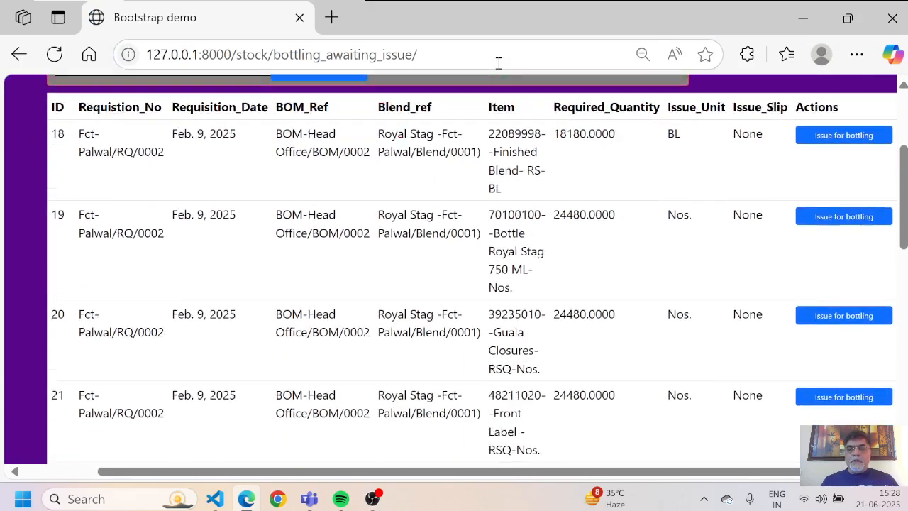
key("Down")
key("Down")
key("Down")
key("Down")
key("Down")
key("Down")
key("Down")
key("Down")
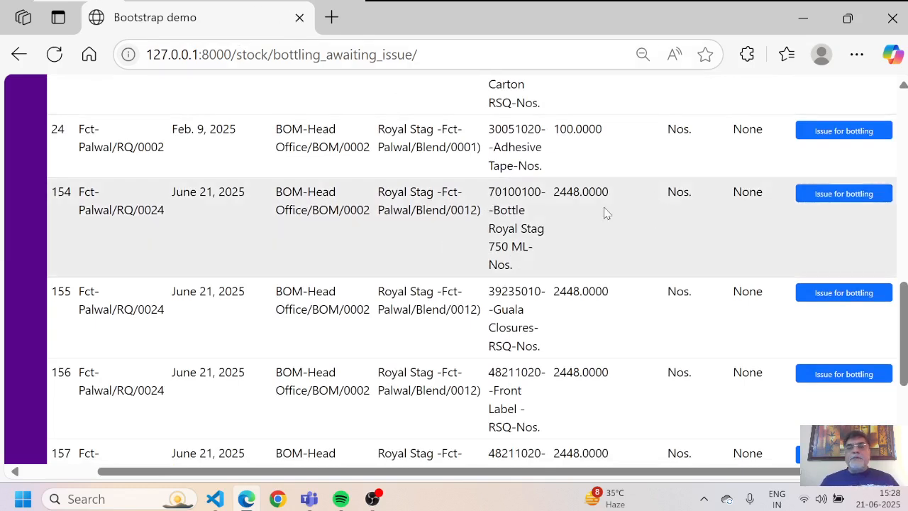
left_click(834, 195)
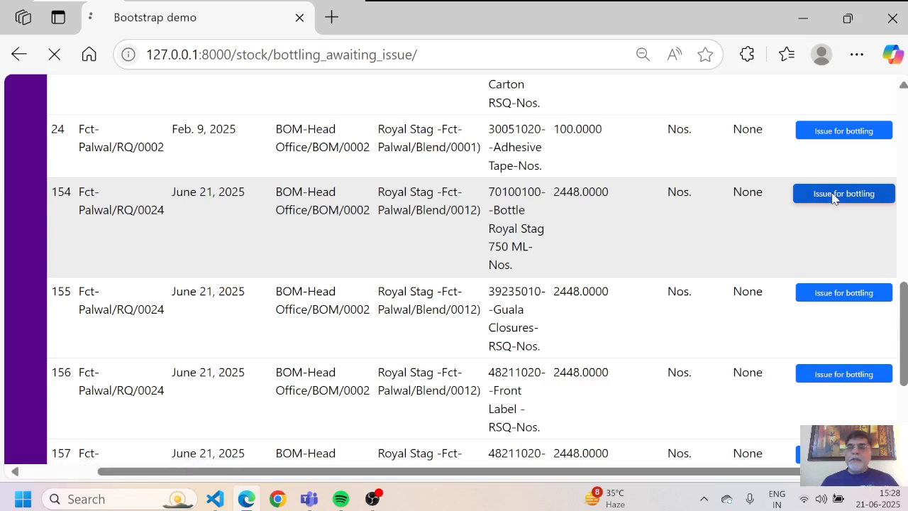
Step: Set the transaction type to Issue and select the RQ/0024 Royal Stag 750 ML bottle requisition
left_click(728, 260)
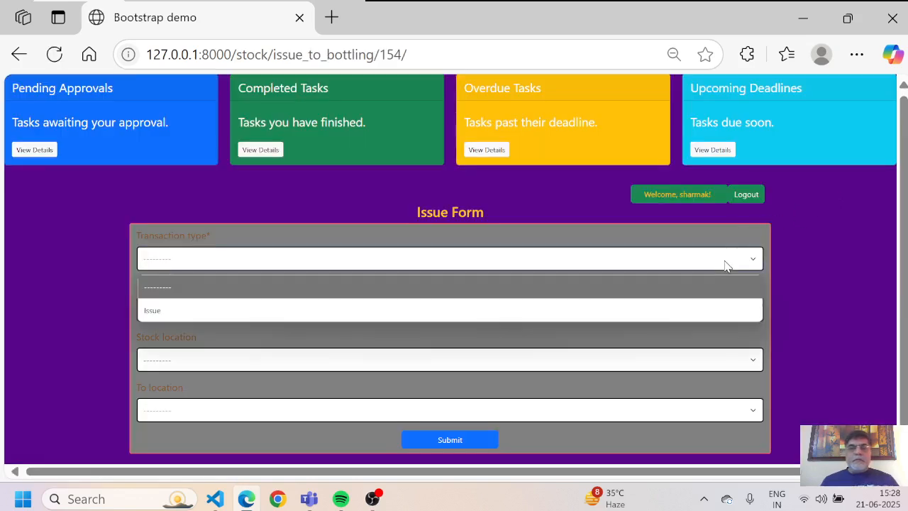
key("Down")
key("Return")
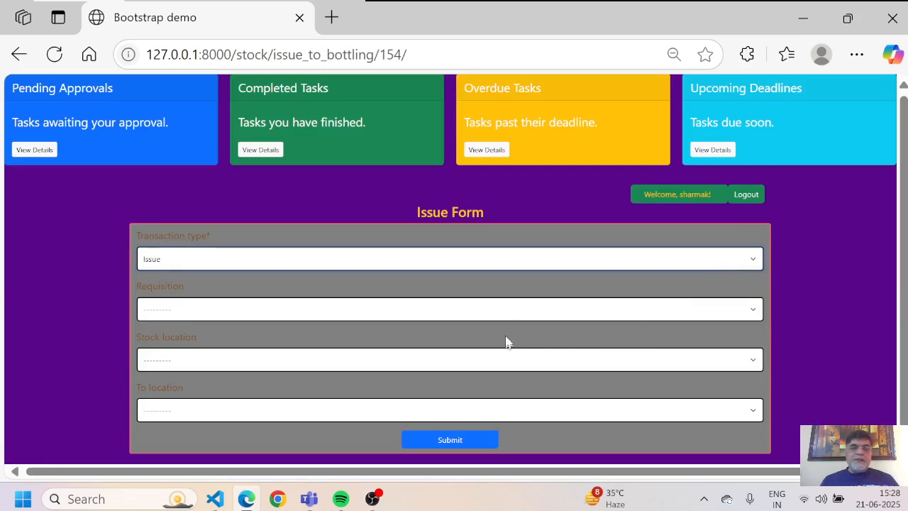
left_click(505, 309)
key("Down")
key("Down")
key("Down")
key("Down")
key("Down")
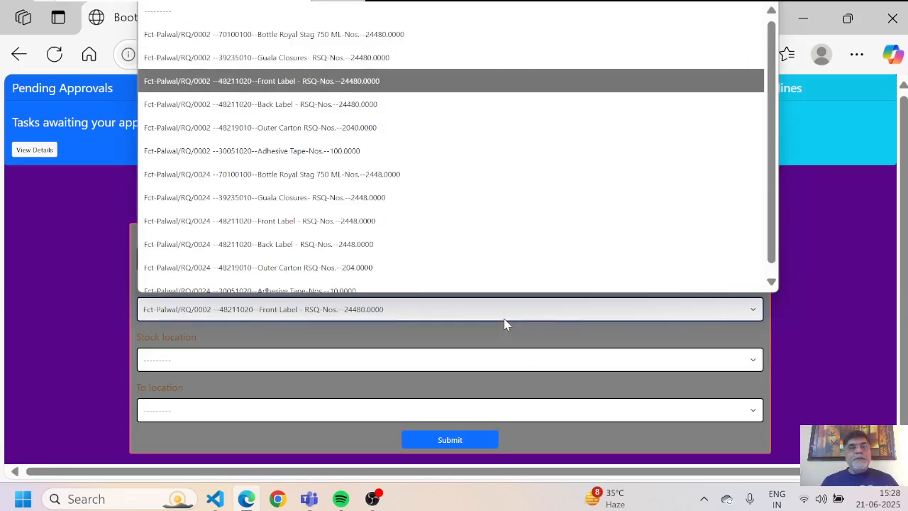
key("Down")
key("Down")
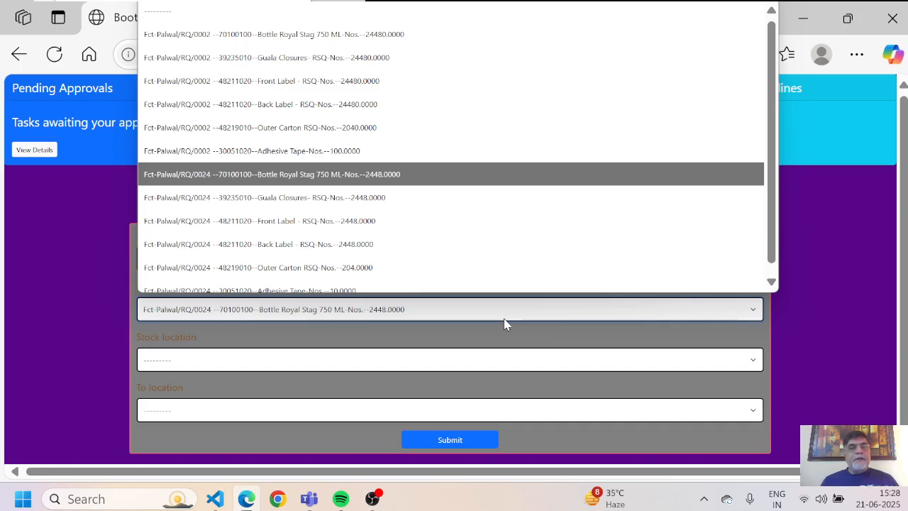
key("Return")
Step: Send the 2448 bottles from RSQ-Bottle Storage Area-Palwal to Shop Floor and submit
left_click(323, 364)
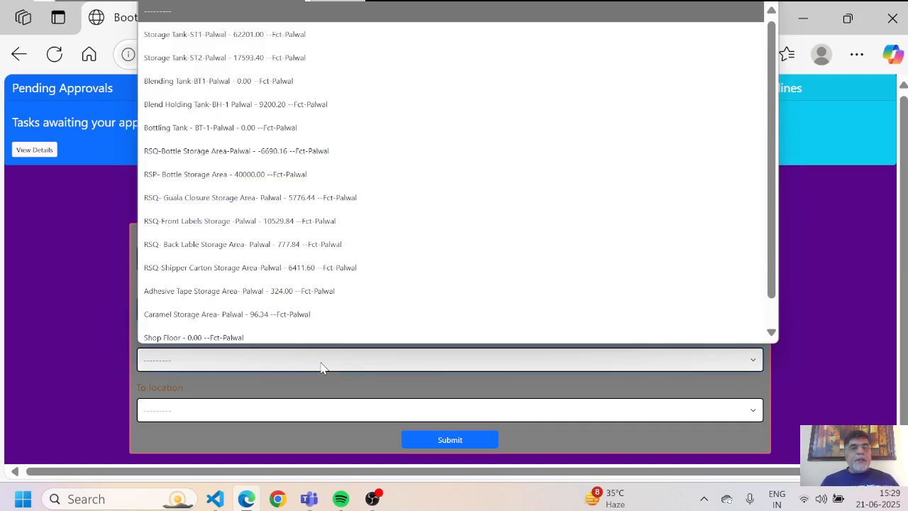
key("Down")
key("Down")
key("Down")
key("Down")
key("Down")
key("Down")
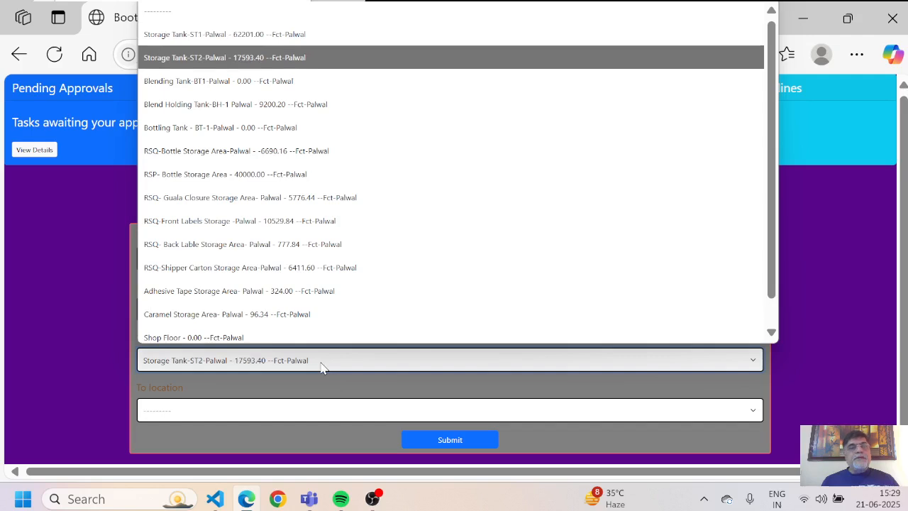
key("Down")
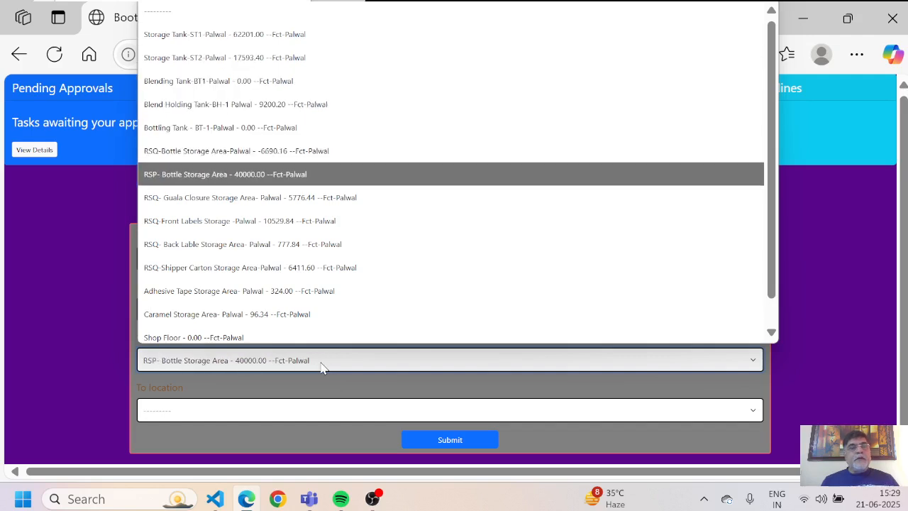
key("Up")
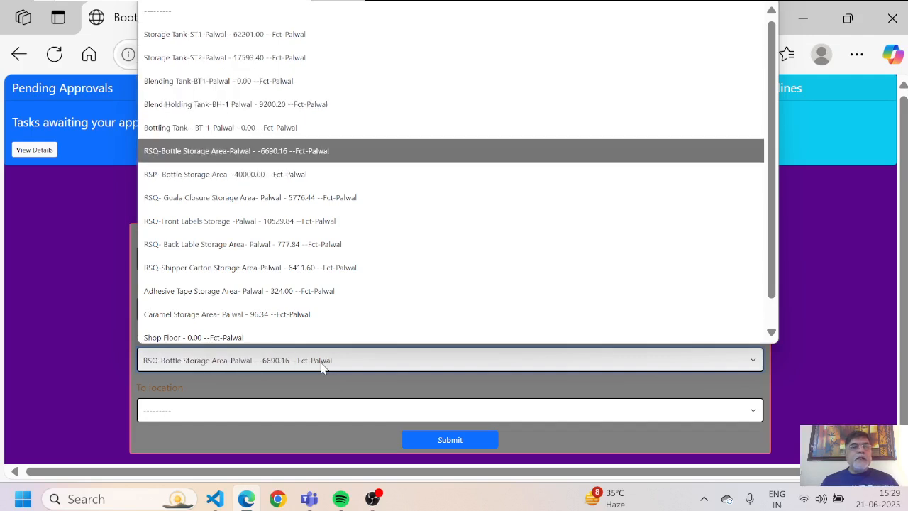
key("Return")
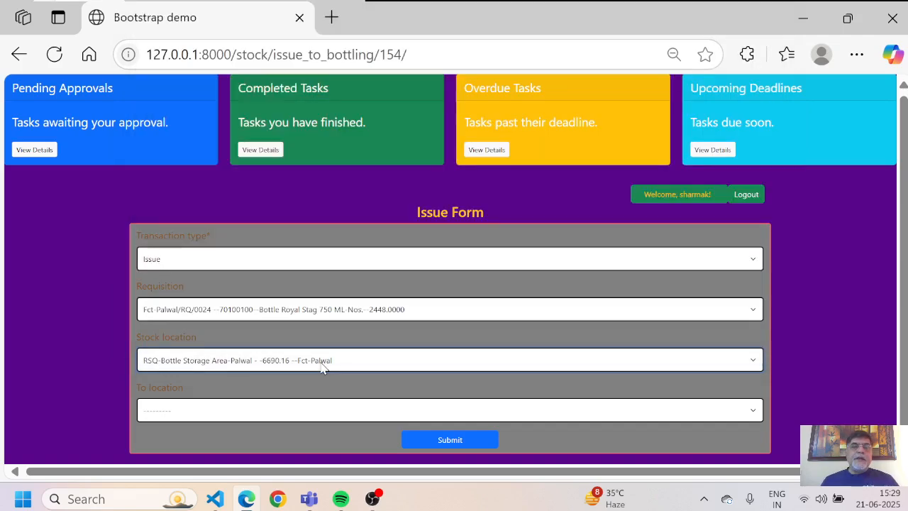
left_click(239, 419)
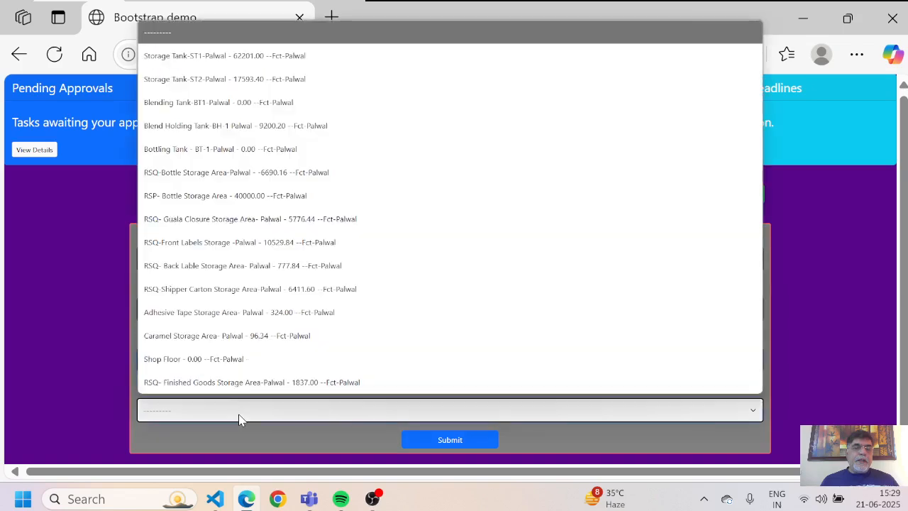
key("Down")
key("Down")
key("Down")
key("Down")
key("Down")
key("Down")
key("Down")
key("Down")
key("Down")
key("Down")
key("Down")
key("Down")
key("Down")
key("Down")
key("Down")
key("Up")
key("Return")
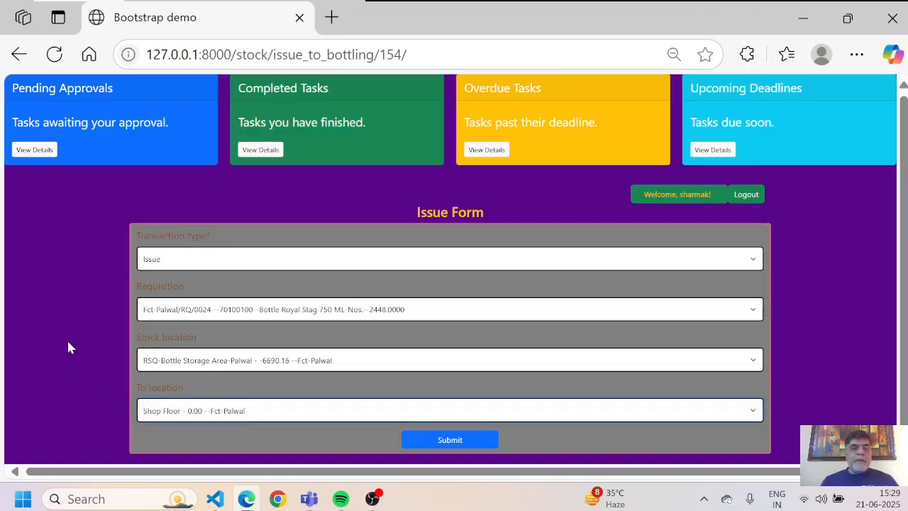
left_click(445, 440)
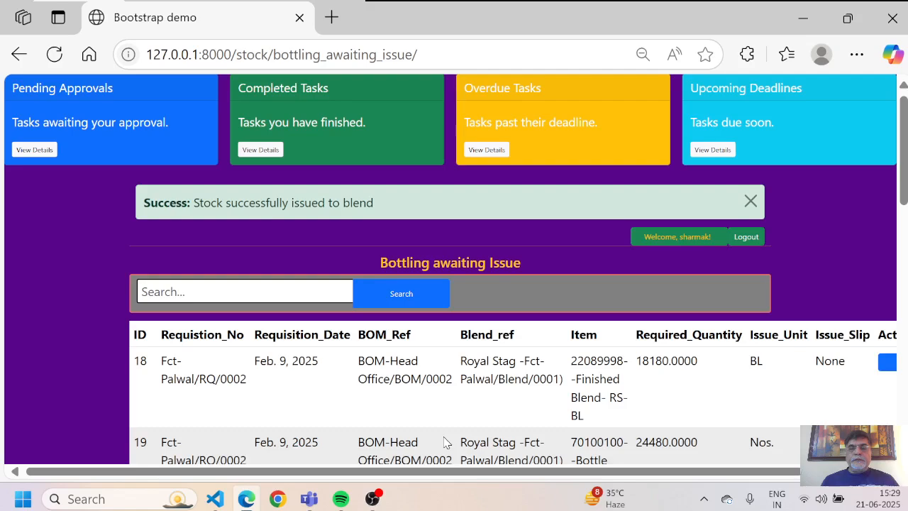
scroll(445, 442, "down", 7)
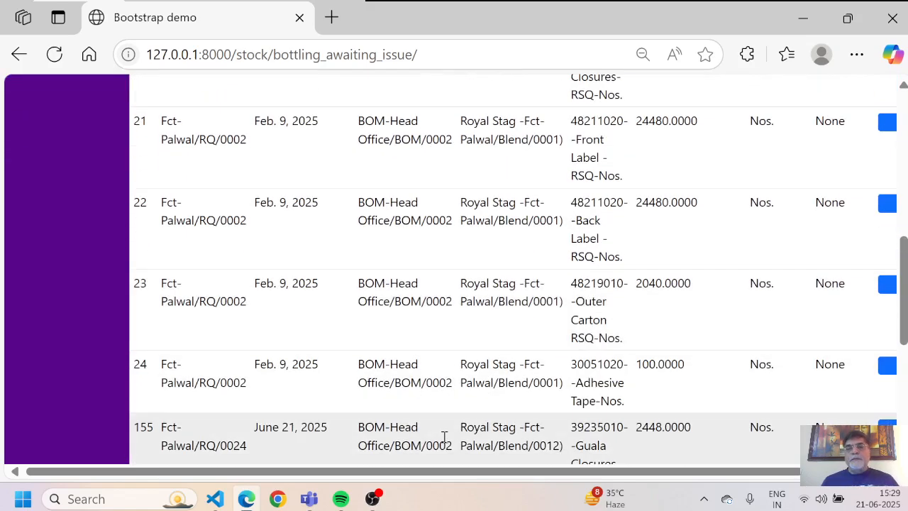
scroll(445, 436, "right", 1)
scroll(445, 437, "down", 3)
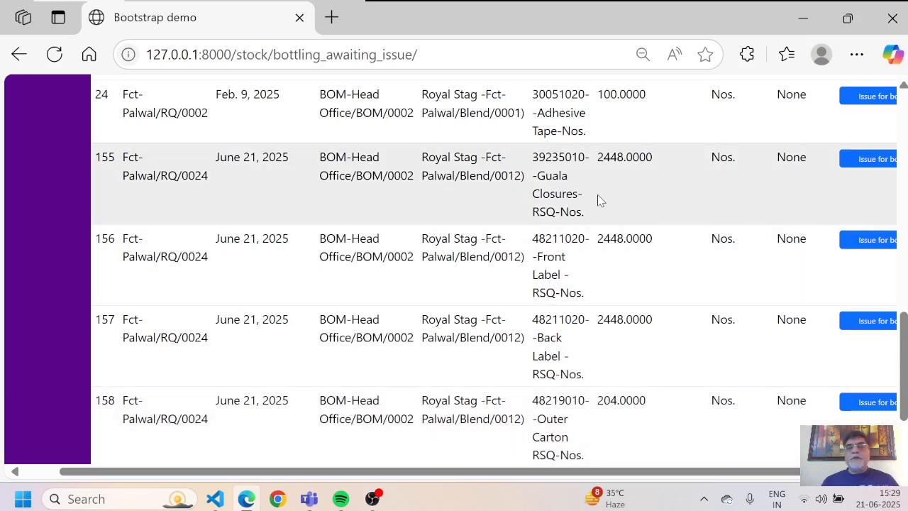
Step: Open the issue form for row 155, set type Issue and select the RQ/0024 Guala Closures requisition
left_click(854, 162)
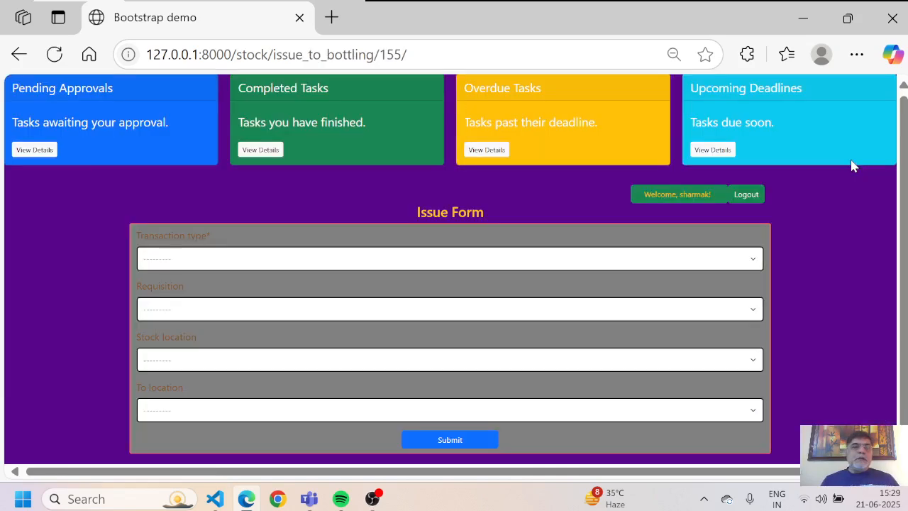
left_click(310, 259)
key("Down")
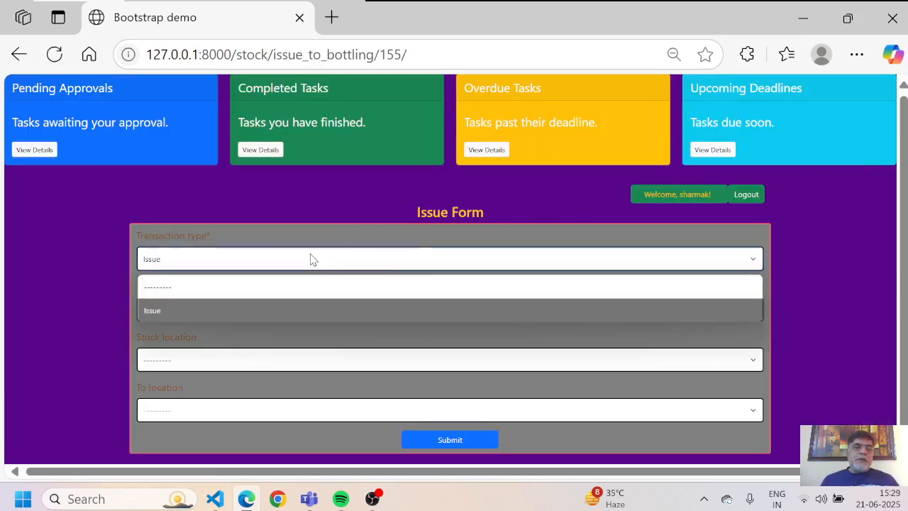
key("Return")
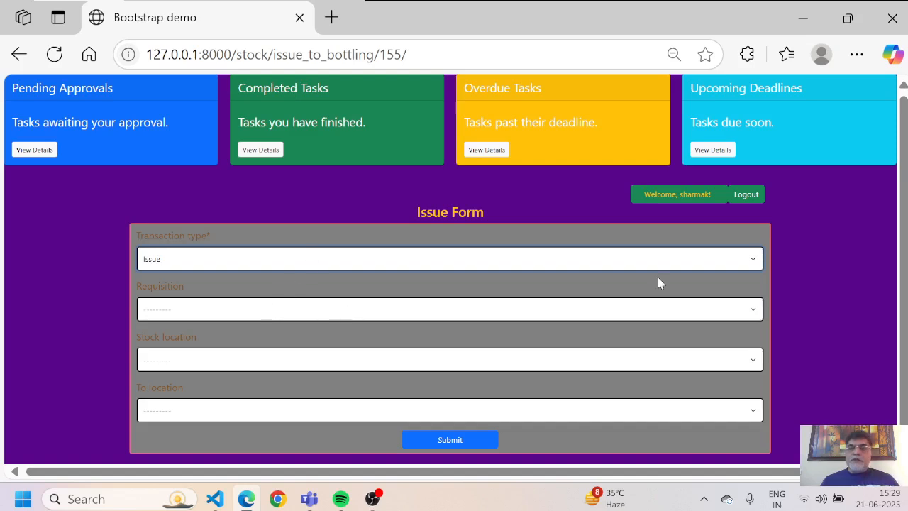
left_click(751, 312)
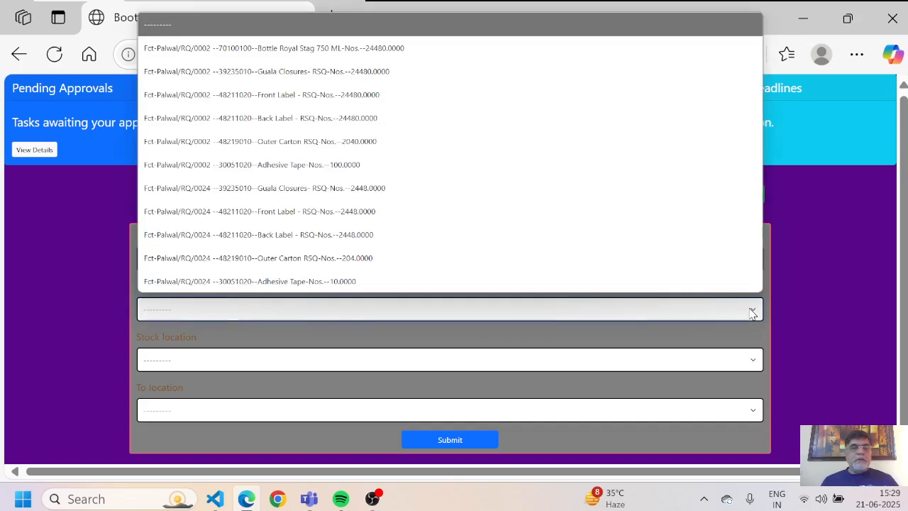
key("Down")
key("Down")
key("Down")
key("Down")
key("Down")
key("Down")
key("Down")
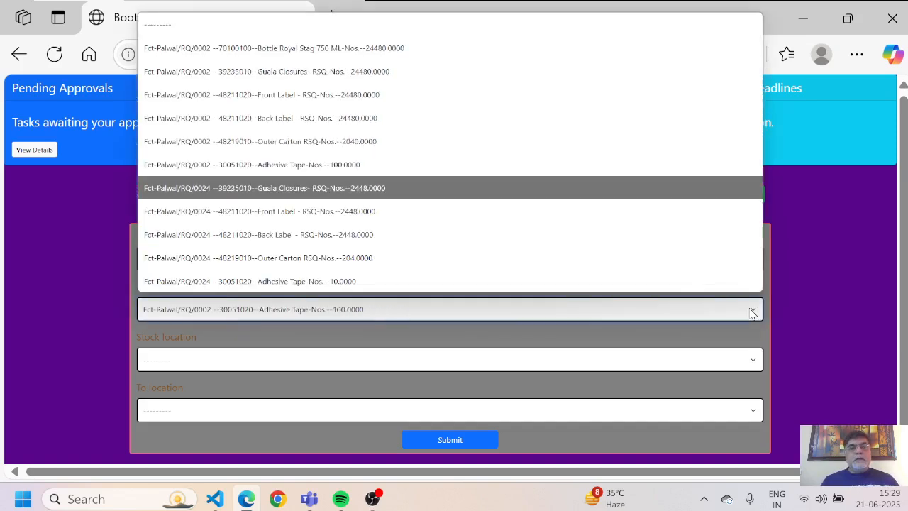
key("Return")
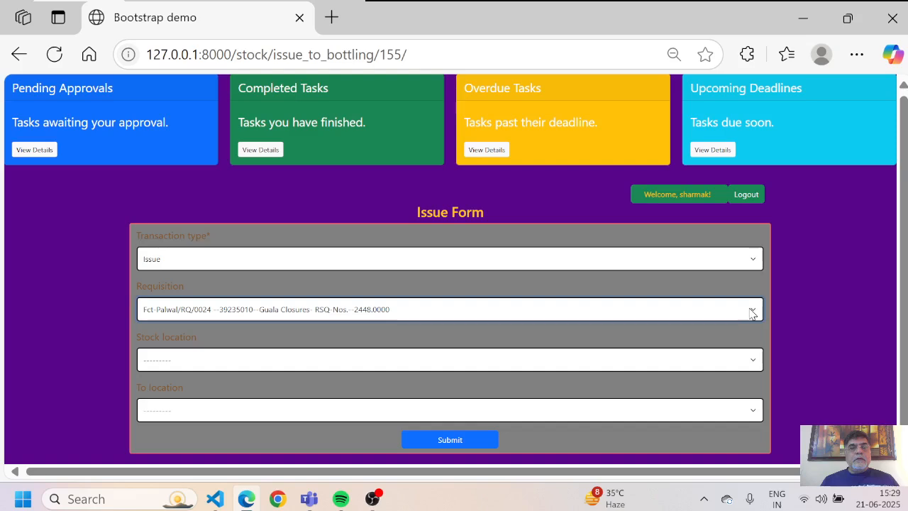
Step: Send the 2448 closures from RSQ-Guala Closure Storage Area-Palwal to Shop Floor and submit
left_click(460, 366)
key("Down")
key("Down")
key("Down")
key("Down")
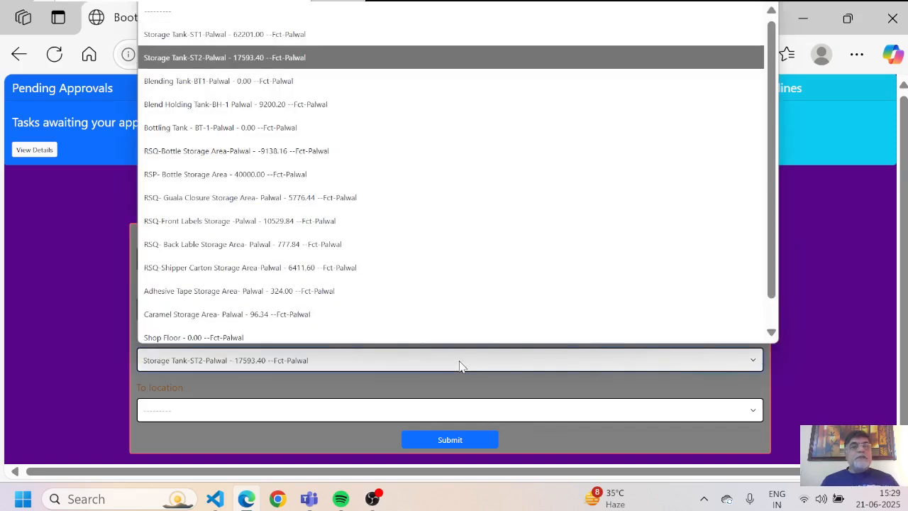
key("Down")
key("Down")
key("Down")
key("Down")
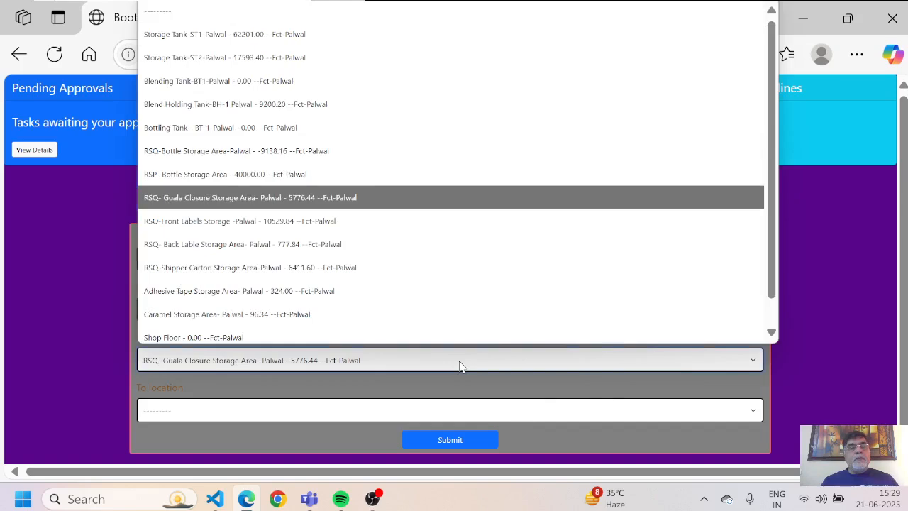
key("Return")
left_click(320, 410)
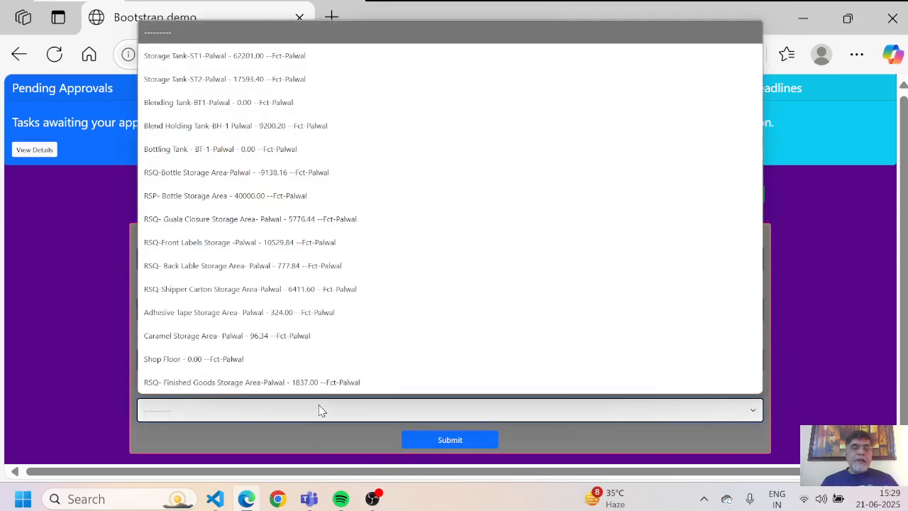
key("Down")
key("Down")
key("Down")
key("Down")
key("Down")
key("Down")
key("Down")
key("Down")
key("Down")
key("Down")
key("Down")
key("Down")
key("Down")
key("Down")
key("Down")
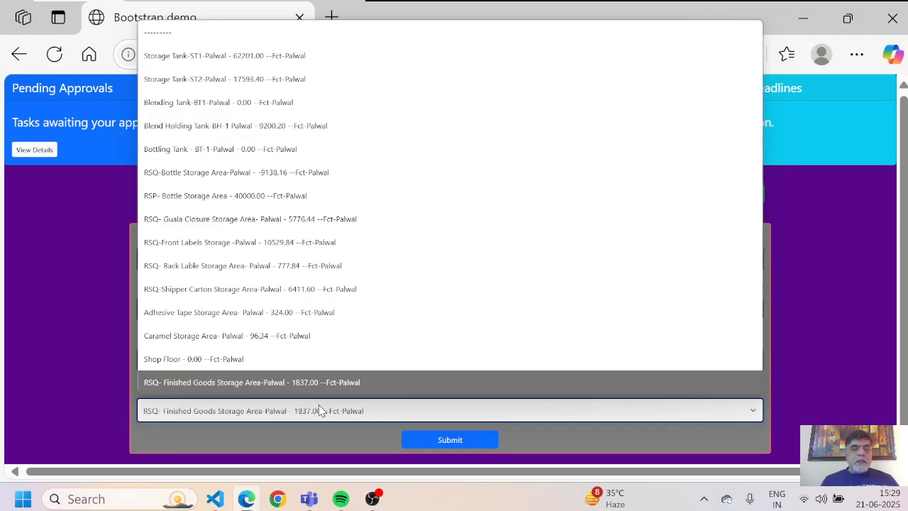
key("Up")
key("Return")
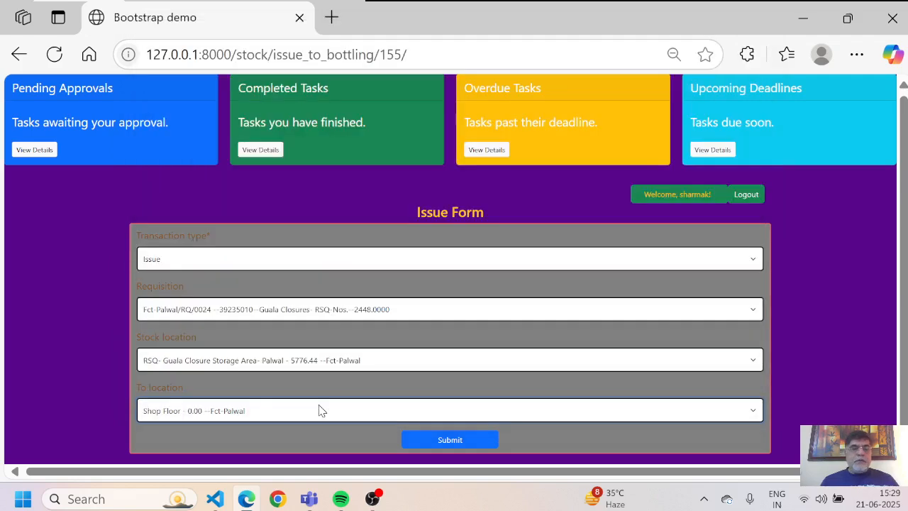
left_click(435, 441)
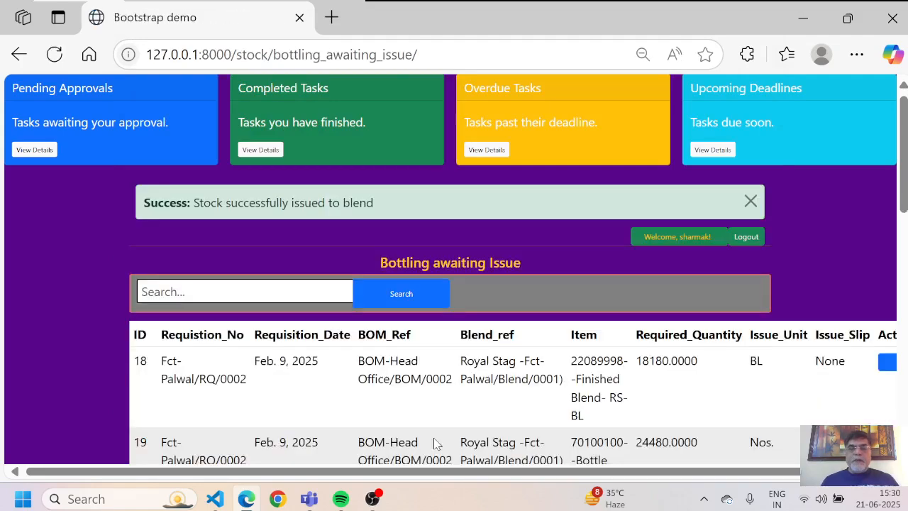
Step: Scroll down to row 156 and open the issue form for its 2448 Front Label RSQ item
scroll(435, 443, "down", 3)
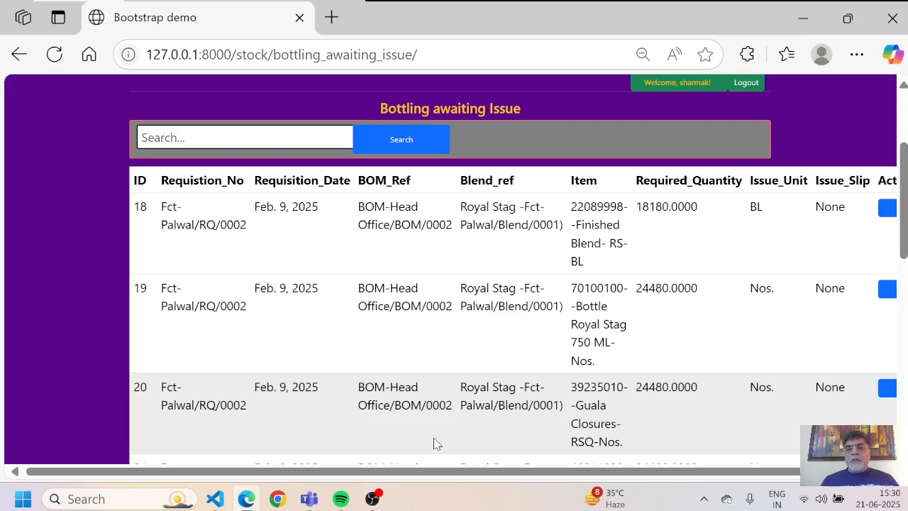
scroll(435, 443, "down", 8)
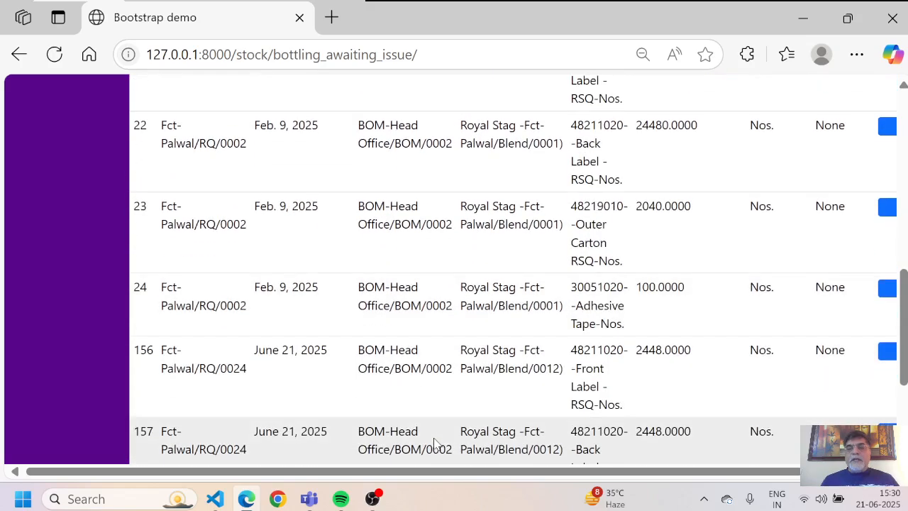
scroll(435, 444, "down", 1)
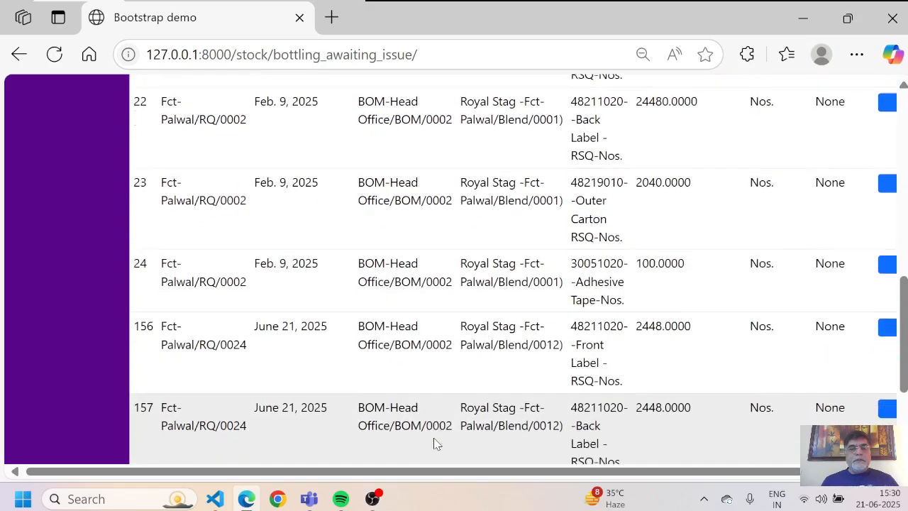
scroll(435, 443, "down", 1)
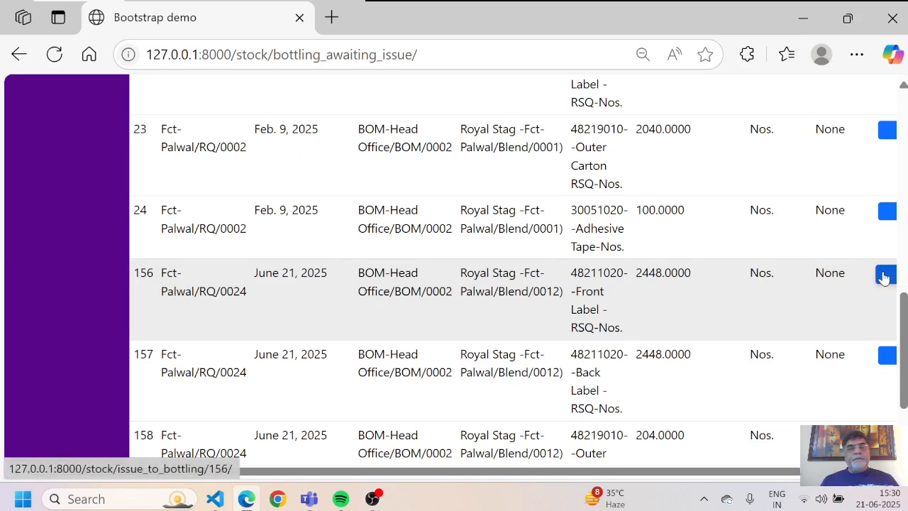
left_click(884, 276)
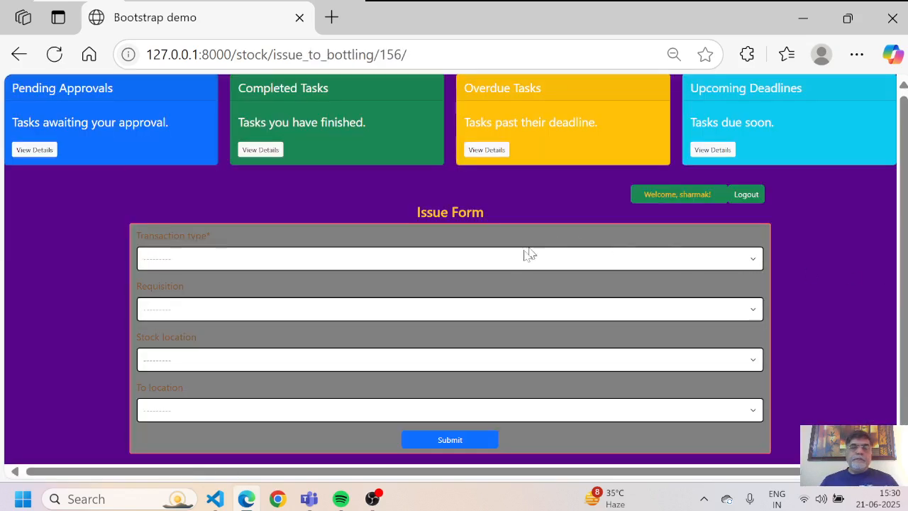
Step: Set the transaction type to Issue and select the RQ/0024 Front Label requisition line
left_click(503, 260)
key("Down")
key("Return")
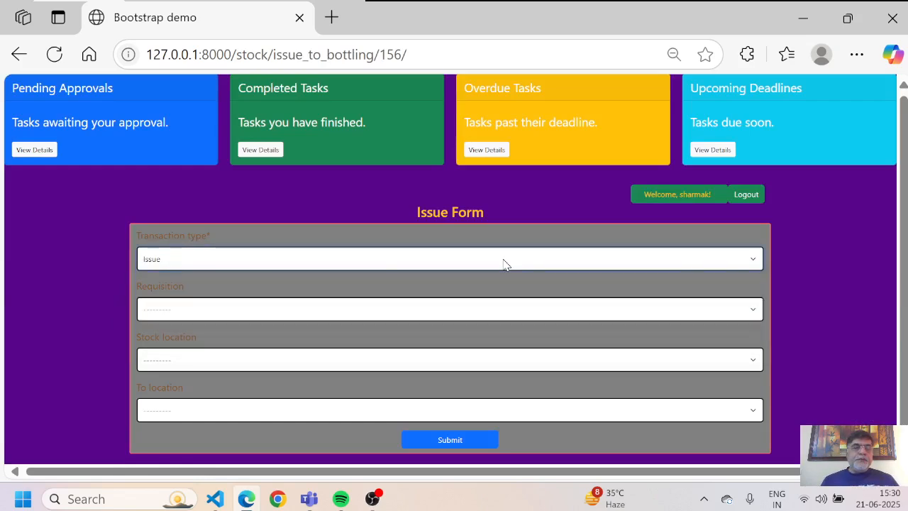
left_click(337, 310)
key("Down")
key("Down")
key("Down")
key("Down")
key("Down")
key("Down")
key("Down")
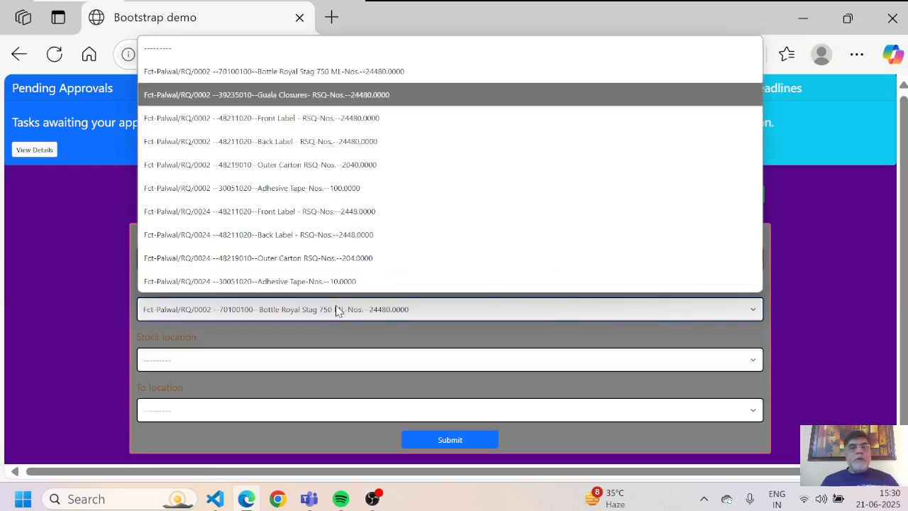
key("Return")
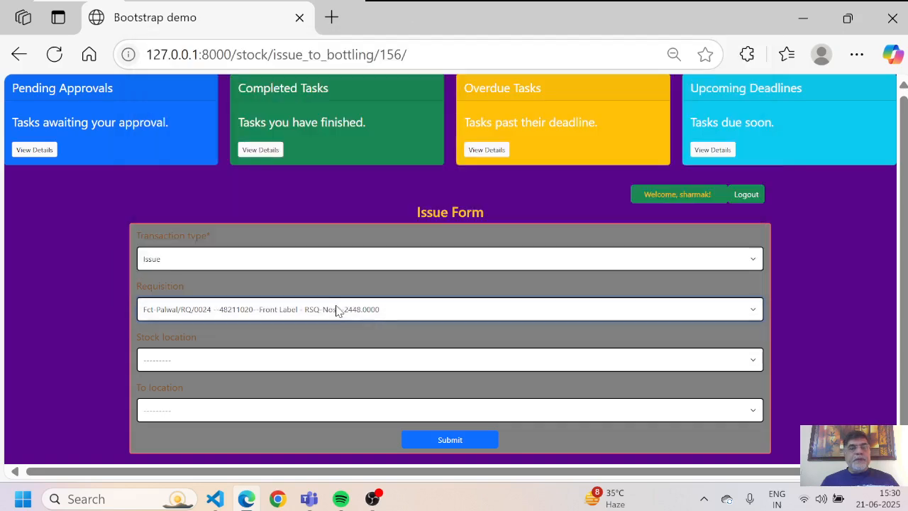
Step: Send the 2448 front labels from RSQ-Front Labels Storage-Palwal to Shop Floor and submit
left_click(199, 361)
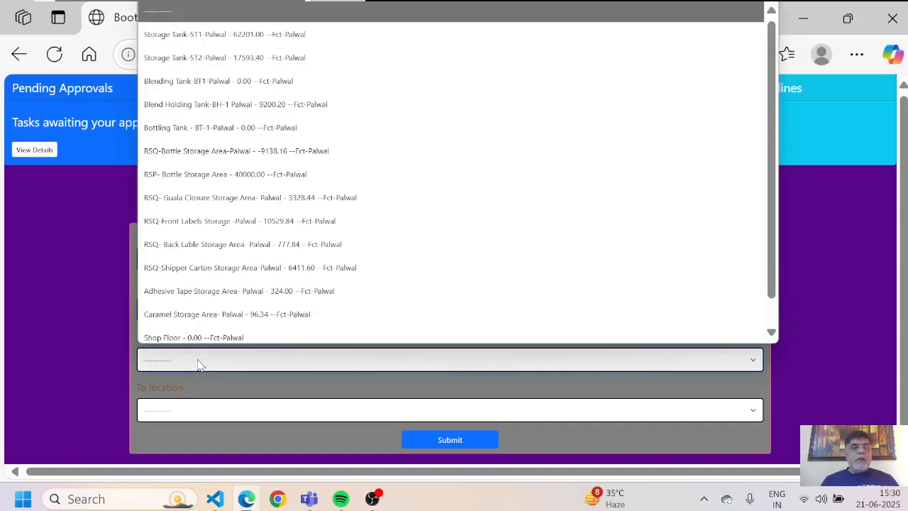
key("Down")
key("Down")
key("Down")
key("Down")
key("Down")
key("Down")
key("Down")
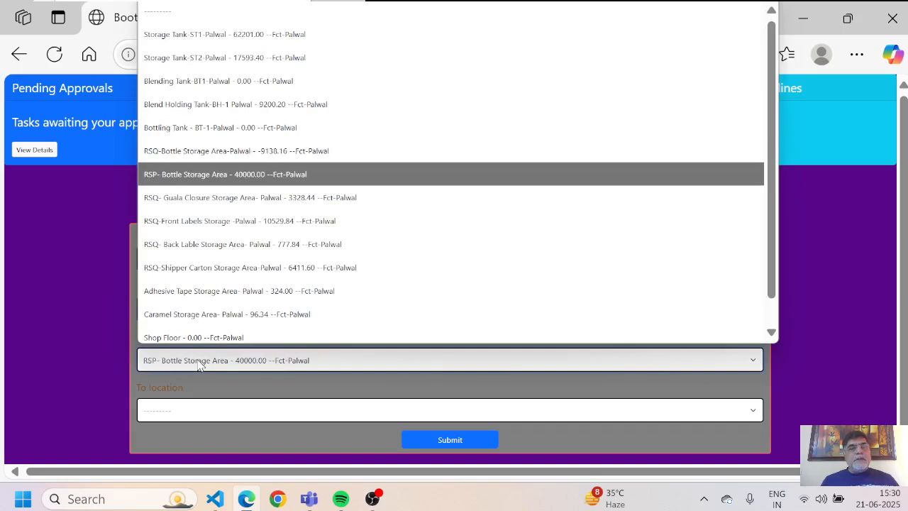
key("Down")
key("Down")
key("Return")
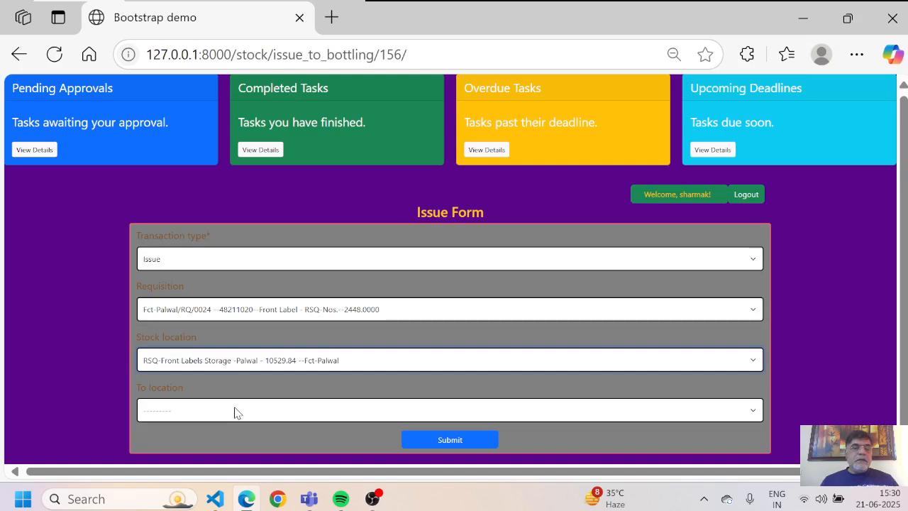
left_click(389, 417)
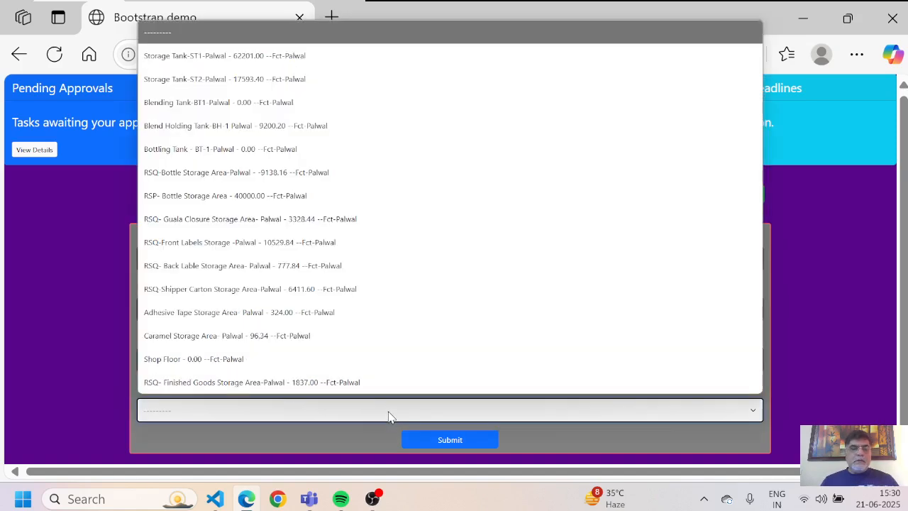
key("Down")
key("Down")
key("Down")
key("Down")
key("Down")
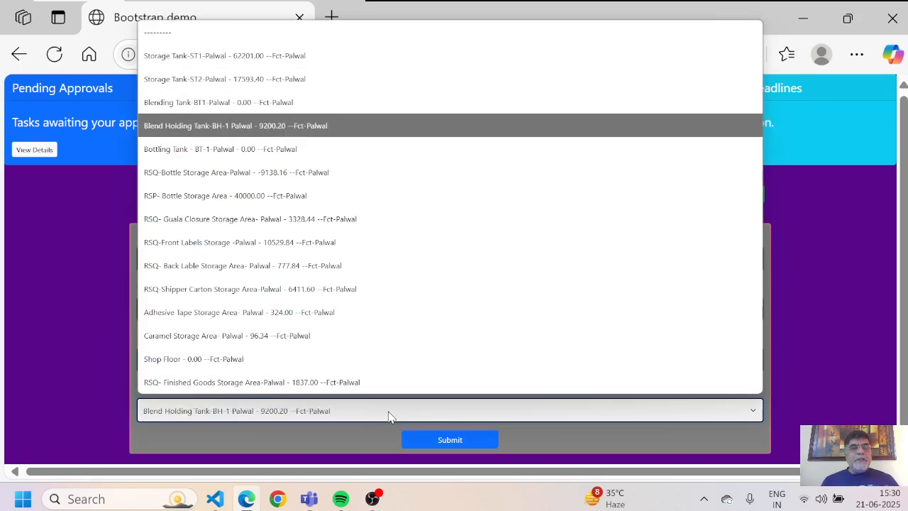
key("Down")
key("Down")
key("Down")
key("Down")
key("Down")
key("Down")
key("Down")
key("Down")
key("Down")
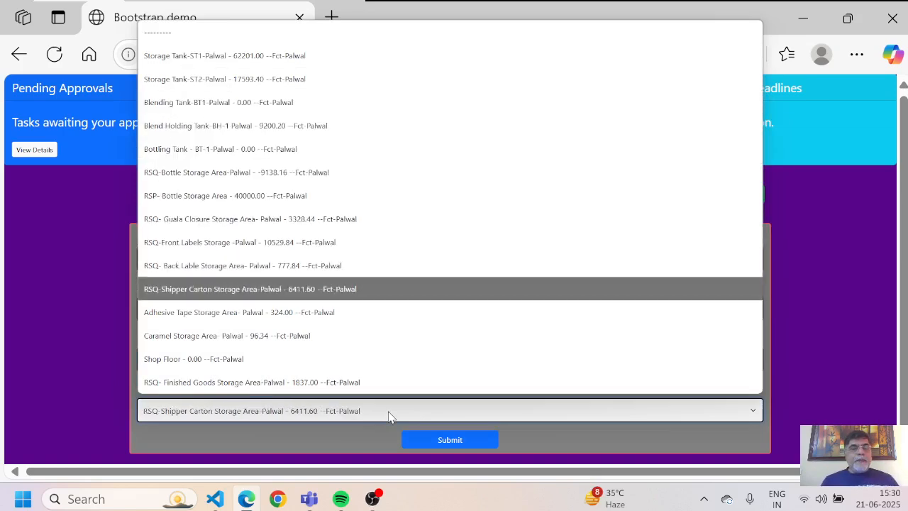
key("Return")
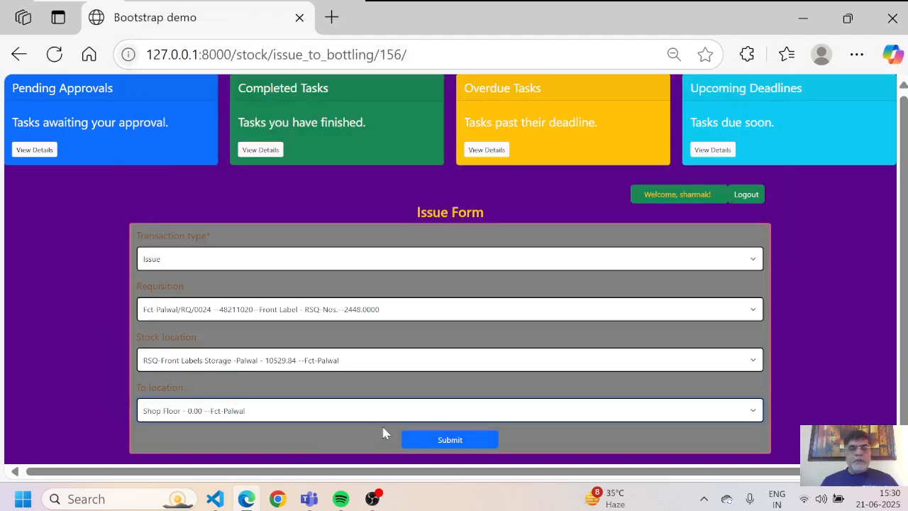
left_click(440, 439)
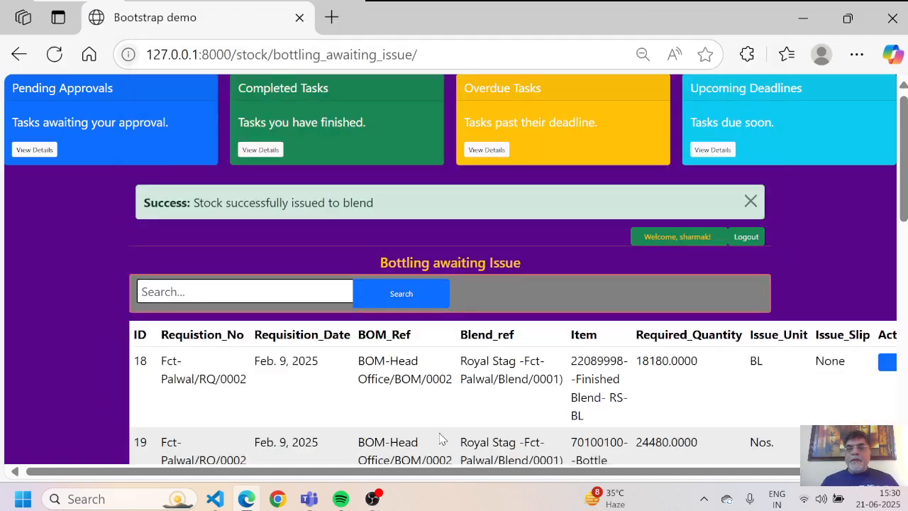
Step: Open row 157's issue form, set type Issue and select the RQ/0024 Back Label requisition
scroll(439, 439, "down", 5)
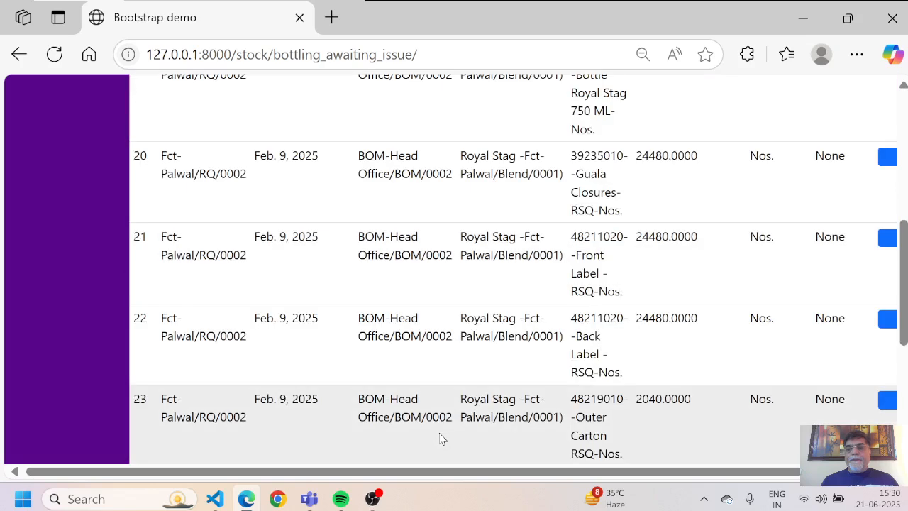
scroll(439, 439, "down", 1)
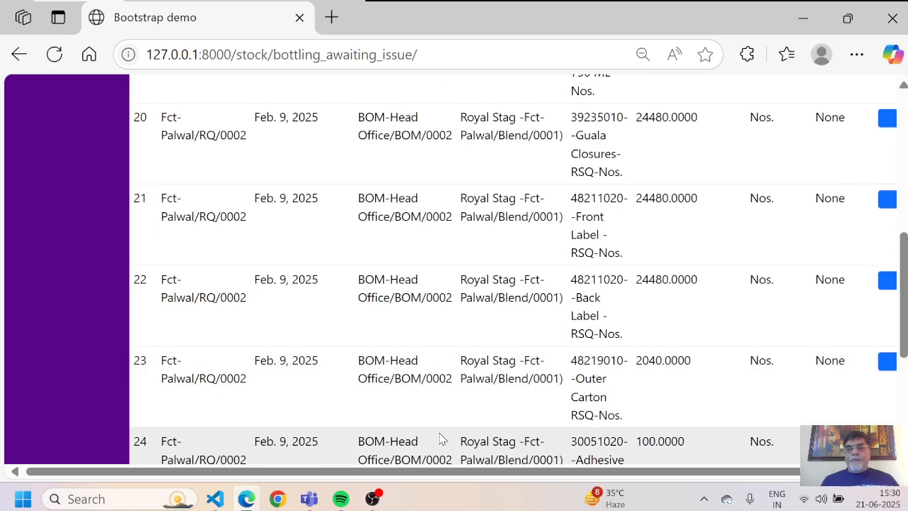
scroll(440, 439, "down", 4)
scroll(439, 438, "down", 1)
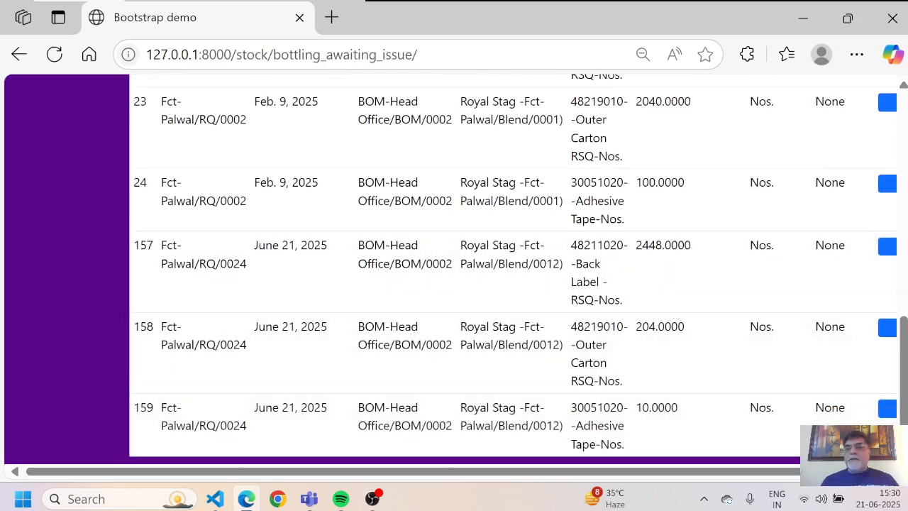
left_click(887, 248)
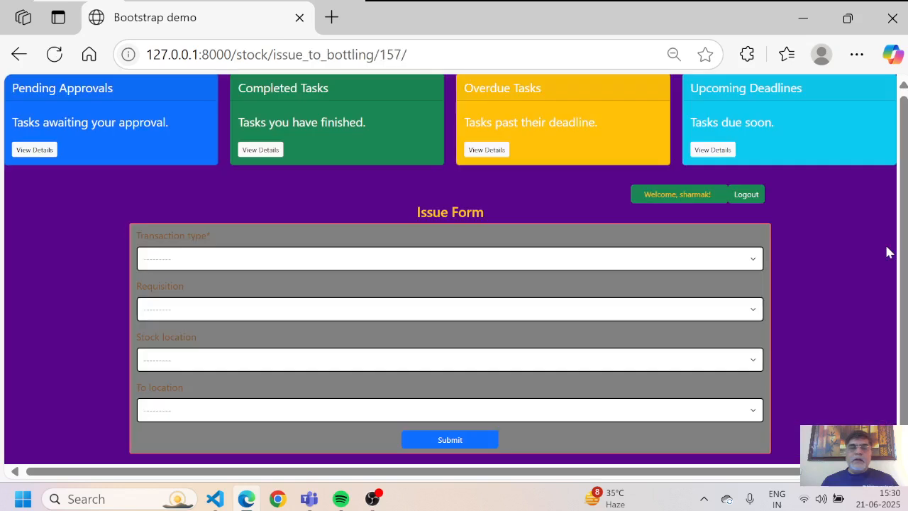
key("Down")
key("Return")
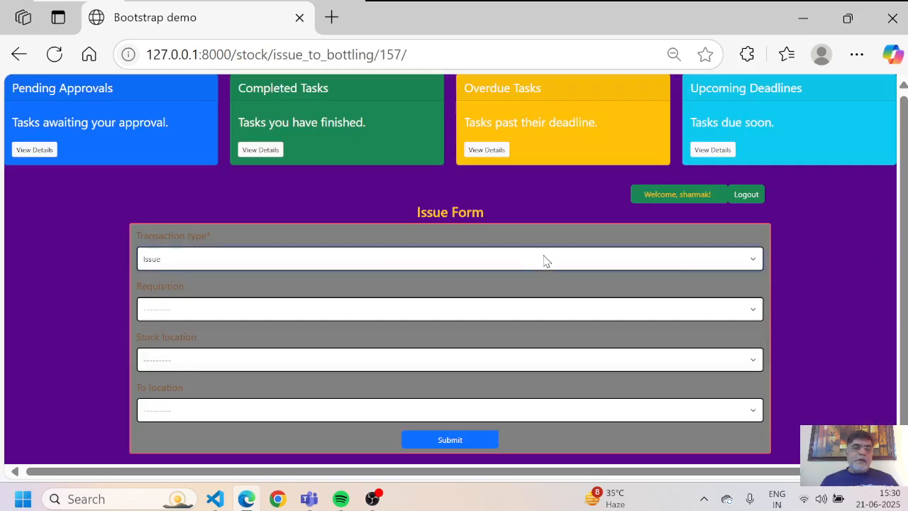
left_click(416, 313)
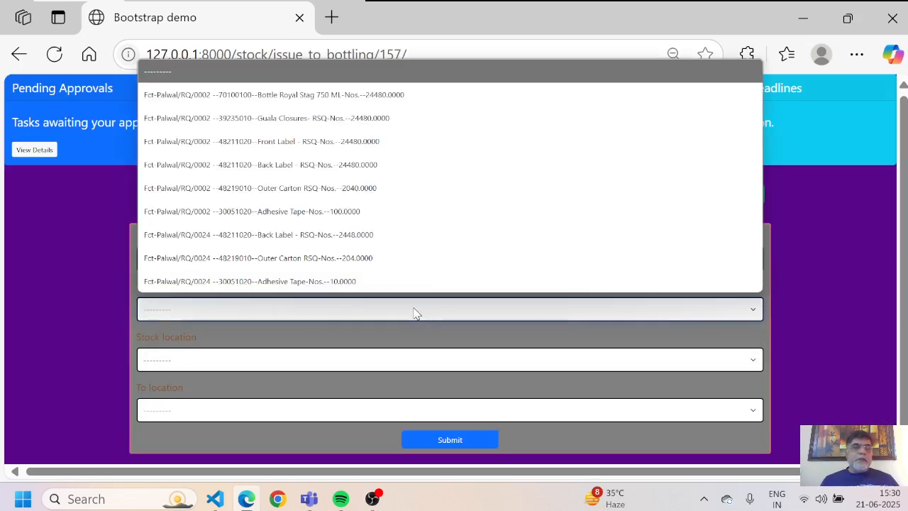
key("Down")
key("Down")
key("Down")
key("Down")
key("Down")
key("Down")
key("Down")
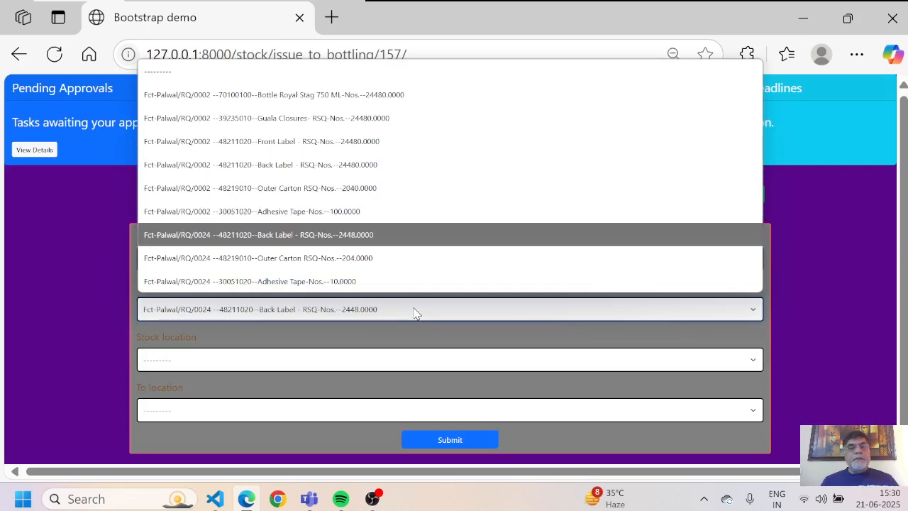
key("Return")
Step: Set the source to RSQ-Back Lable Storage Area-Palwal and the destination to Shop Floor
left_click(272, 360)
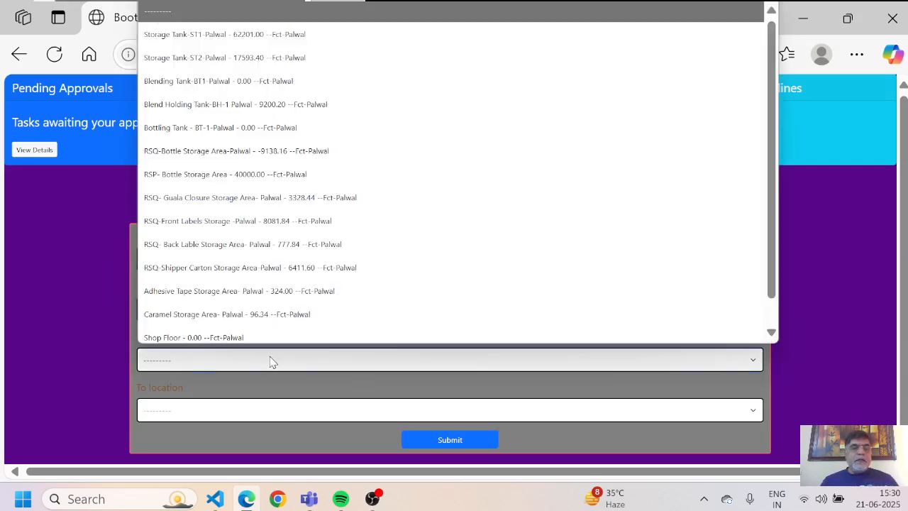
key("Down")
key("Down")
key("Down")
key("Down")
key("Down")
key("Down")
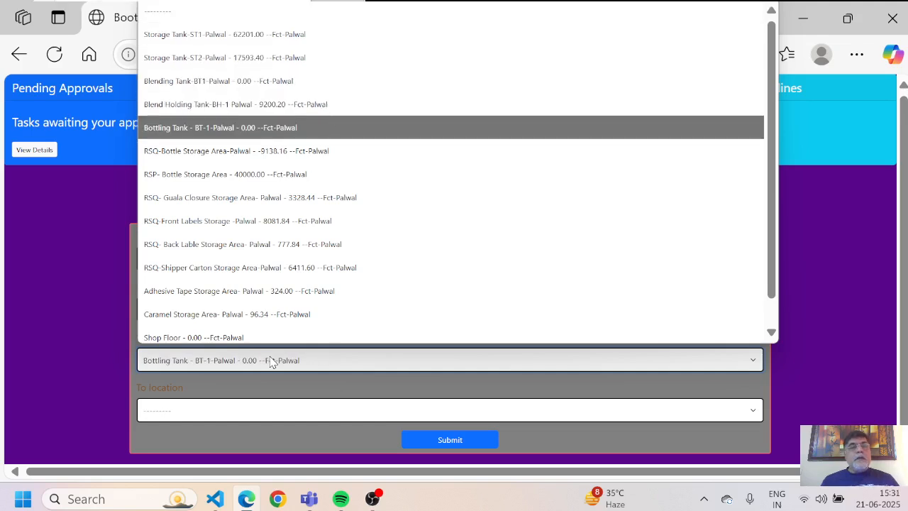
key("Down")
key("Down")
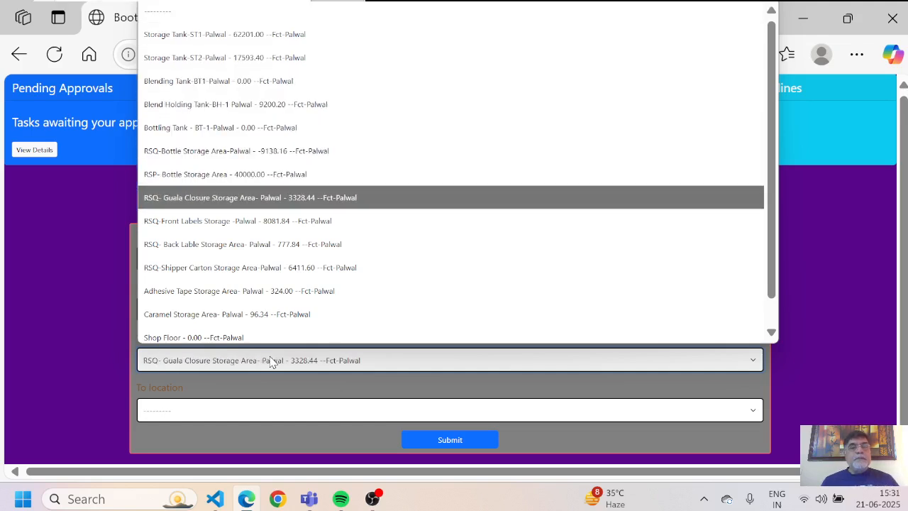
key("Down")
key("Down")
key("Return")
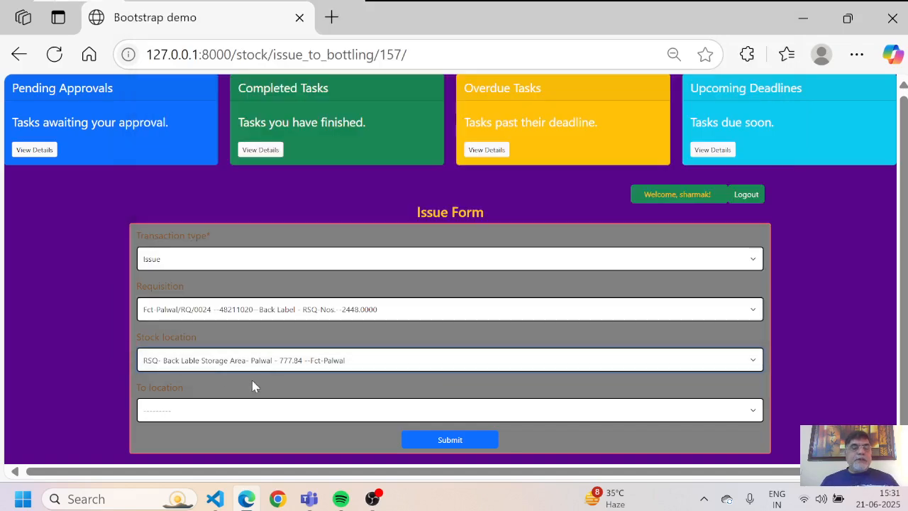
left_click(277, 416)
key("Down")
key("Down")
key("Down")
key("Down")
key("Down")
key("Down")
key("Down")
key("Down")
key("Down")
key("Down")
key("Down")
key("Down")
key("Down")
key("Down")
key("Down")
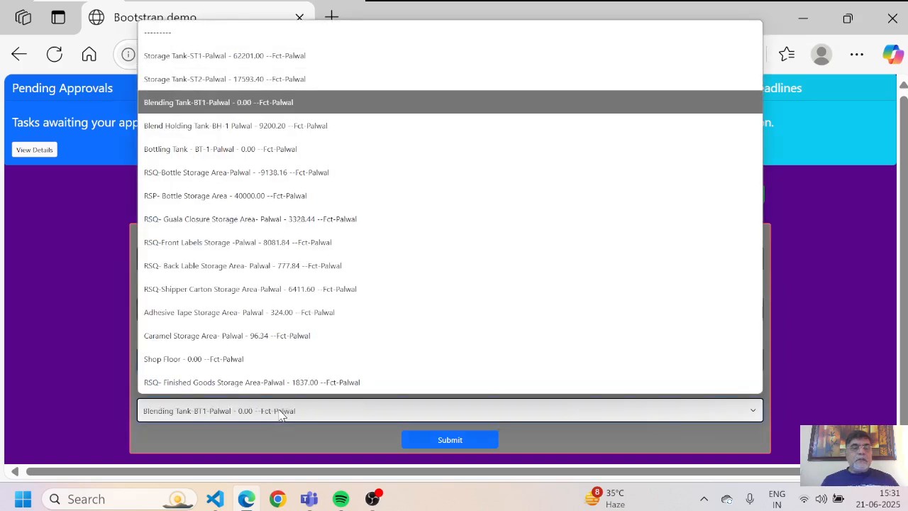
key("Up")
key("Return")
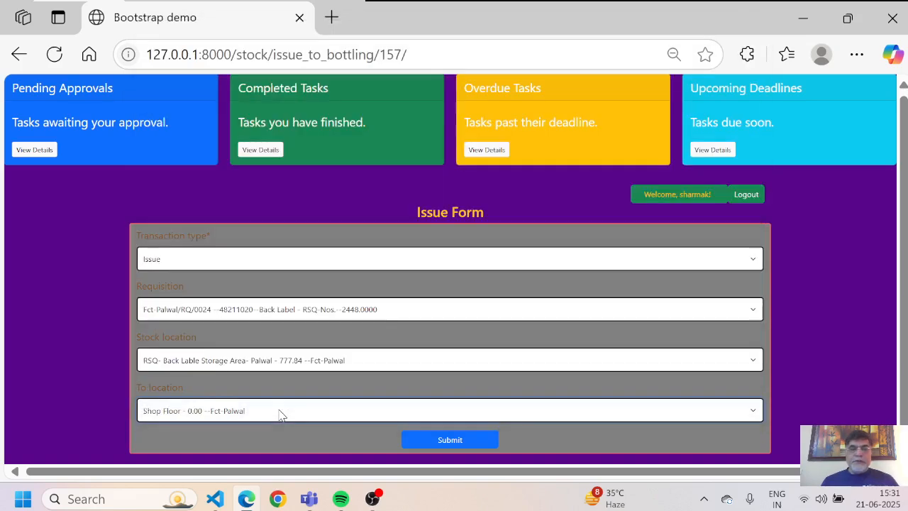
Step: Submit the back label issue and open the issue form for row 158's outer cartons
left_click(450, 440)
scroll(450, 440, "down", 4)
scroll(449, 440, "down", 5)
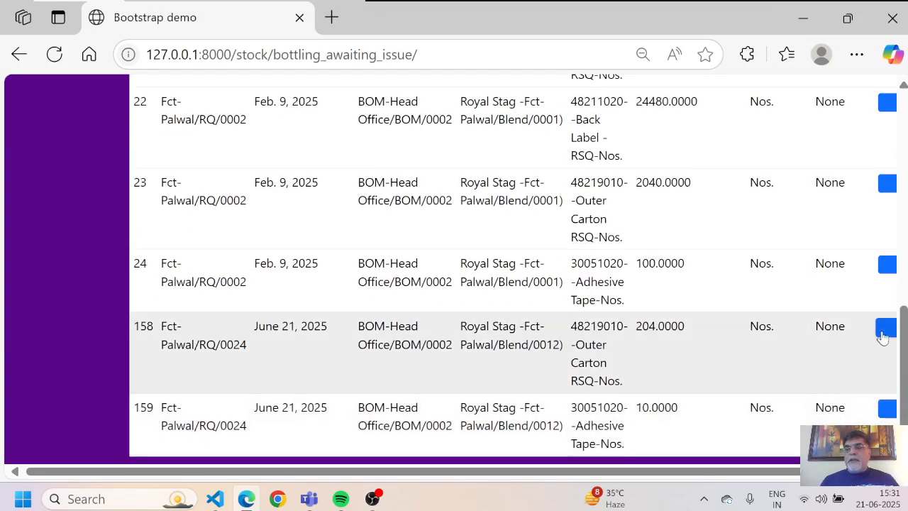
left_click(886, 328)
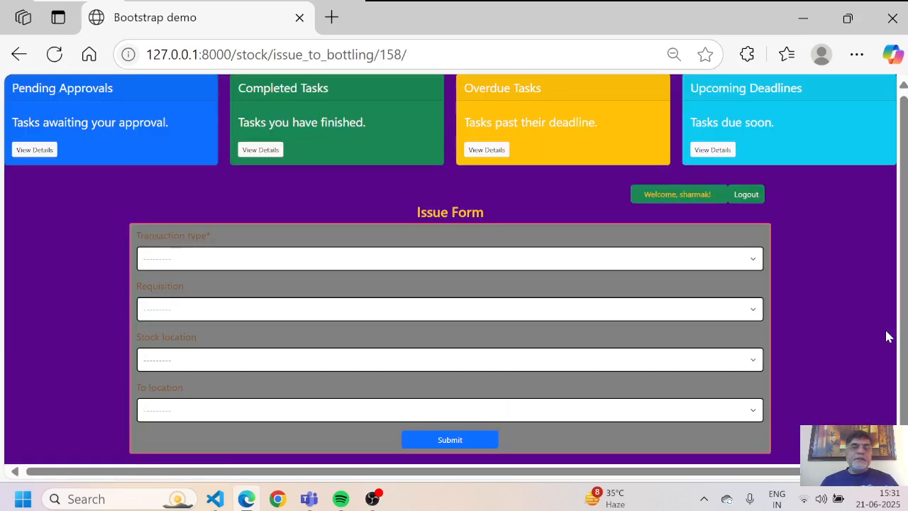
Step: Set the transaction type to Issue and select the RQ/0024 Outer Carton requisition (204 Nos.)
left_click(580, 266)
key("Down")
key("Return")
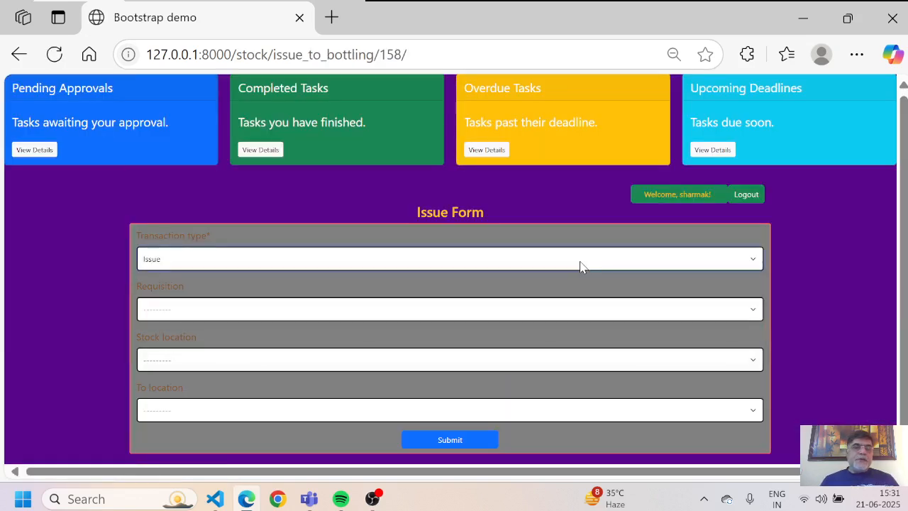
left_click(439, 310)
key("Down")
key("Down")
key("Down")
key("Down")
key("Down")
key("Down")
key("Down")
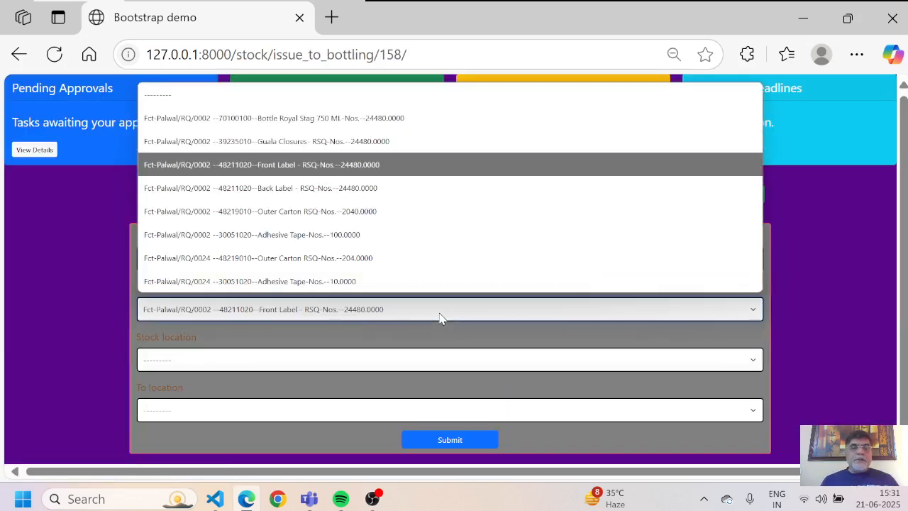
key("Return")
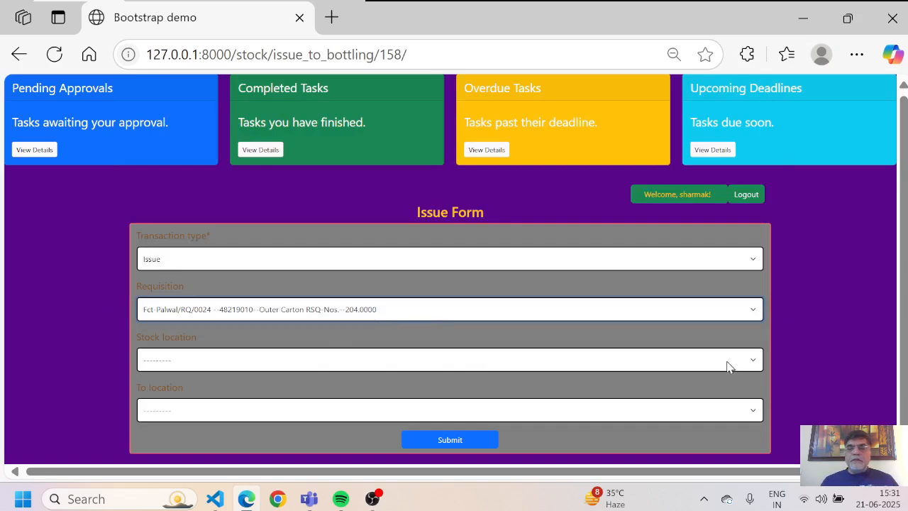
Step: Set the source to RSQ-Shipper Carton Storage Area-Palwal and the destination to Shop Floor
left_click(756, 362)
key("Down")
key("Down")
key("Down")
key("Down")
key("Down")
key("Down")
key("Down")
key("Down")
key("Down")
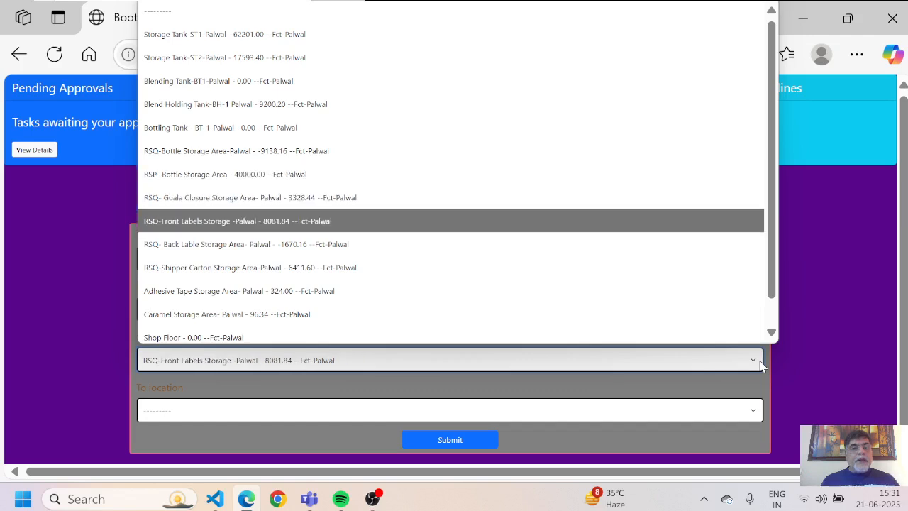
key("Down")
key("Down")
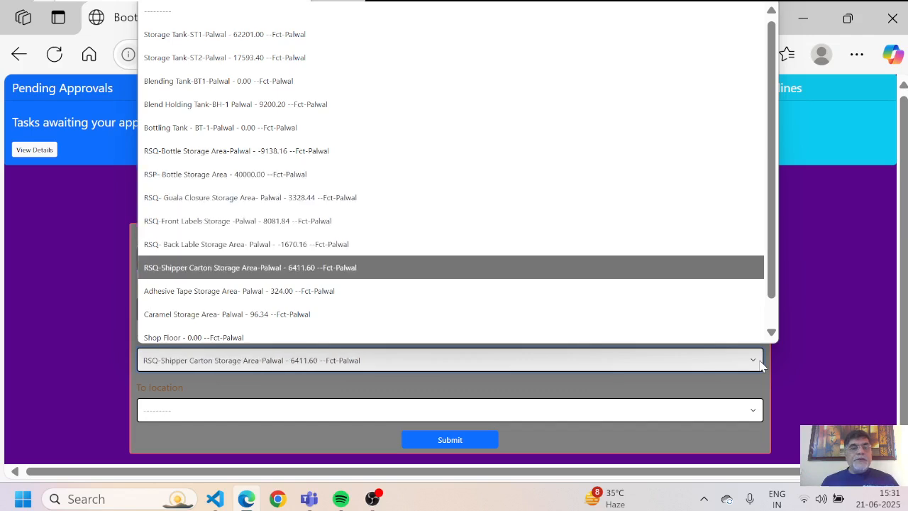
key("Return")
left_click(431, 417)
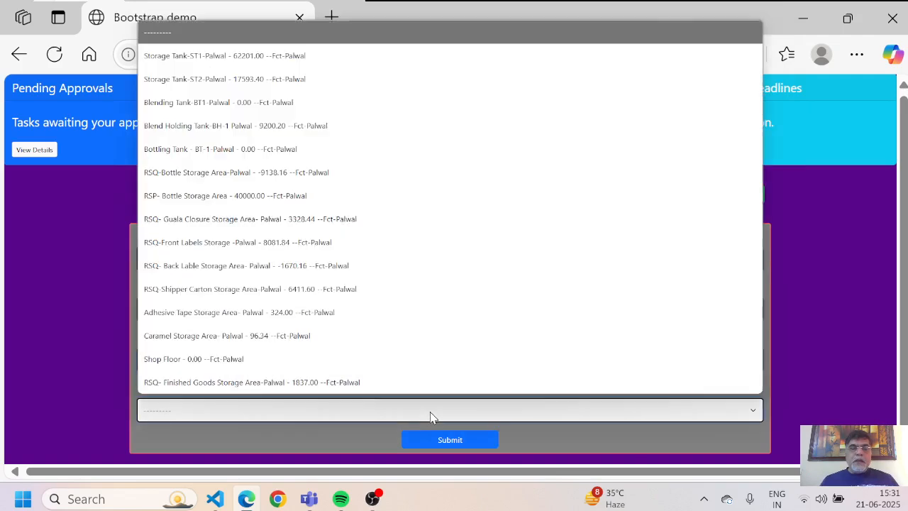
key("Down")
key("Down")
key("Down")
key("Down")
key("Down")
key("Down")
key("Down")
key("Down")
key("Down")
key("Down")
key("Down")
key("Down")
key("Down")
key("Down")
key("Down")
key("Up")
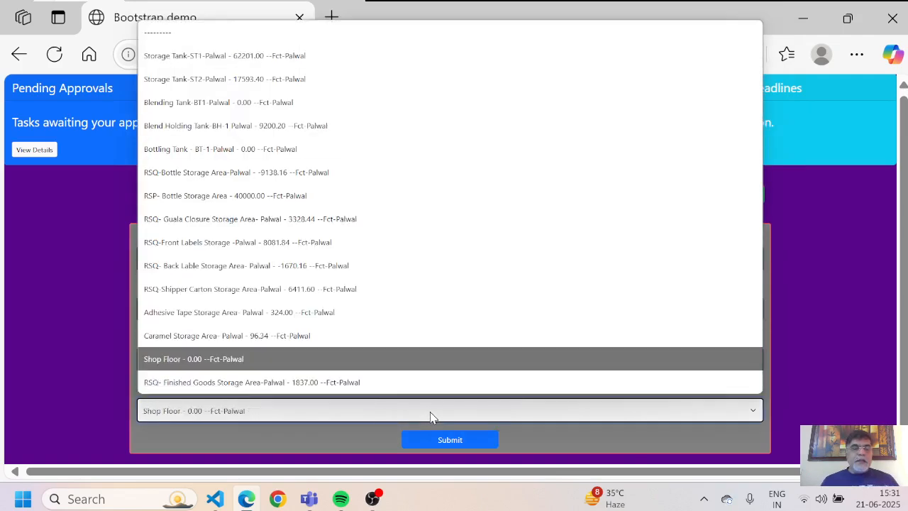
key("Return")
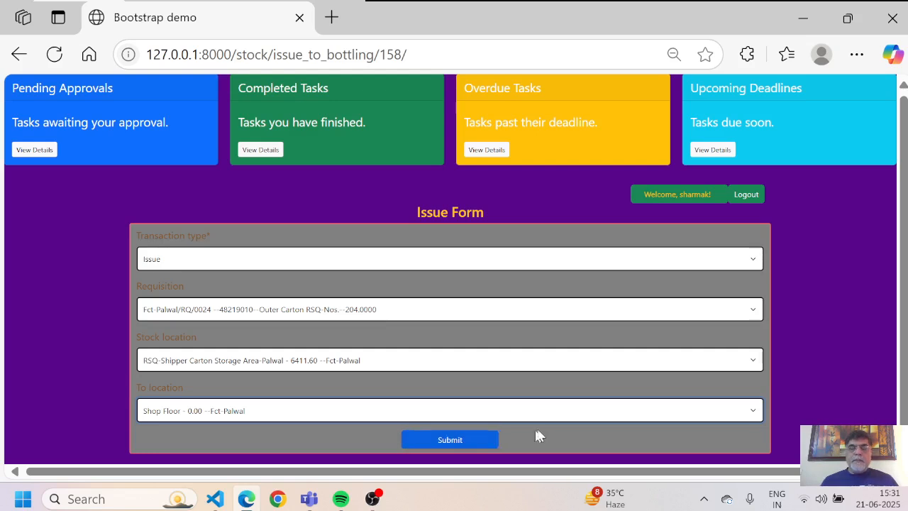
Step: Submit the outer carton issue and open the issue form for row 159's adhesive tape
left_click(456, 440)
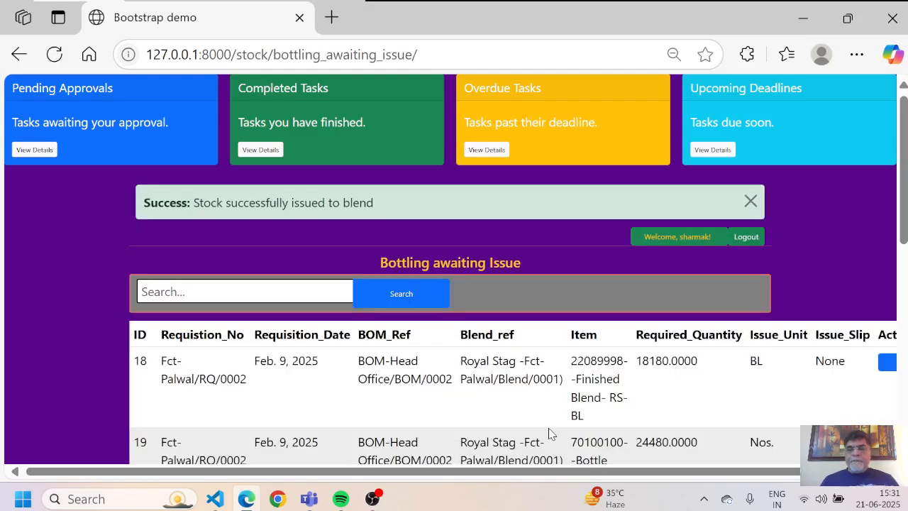
scroll(549, 429, "down", 1)
scroll(549, 428, "down", 6)
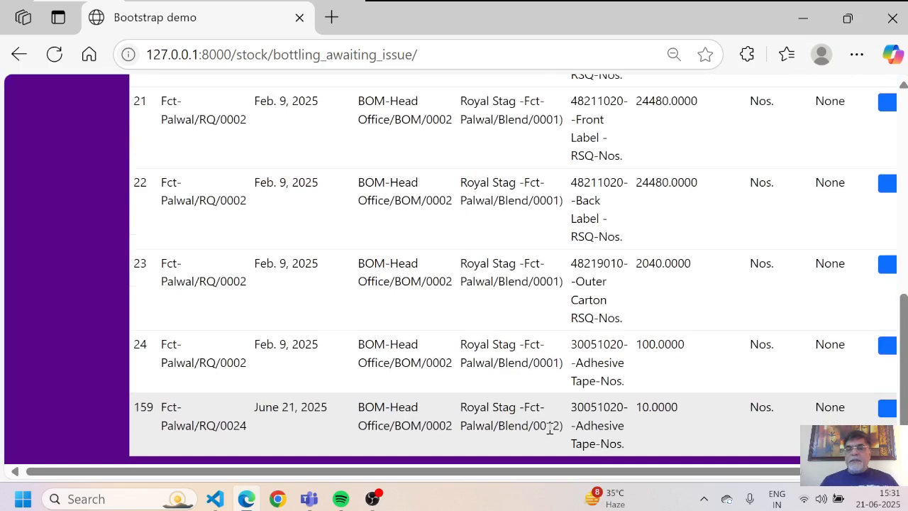
scroll(667, 449, "right", 1)
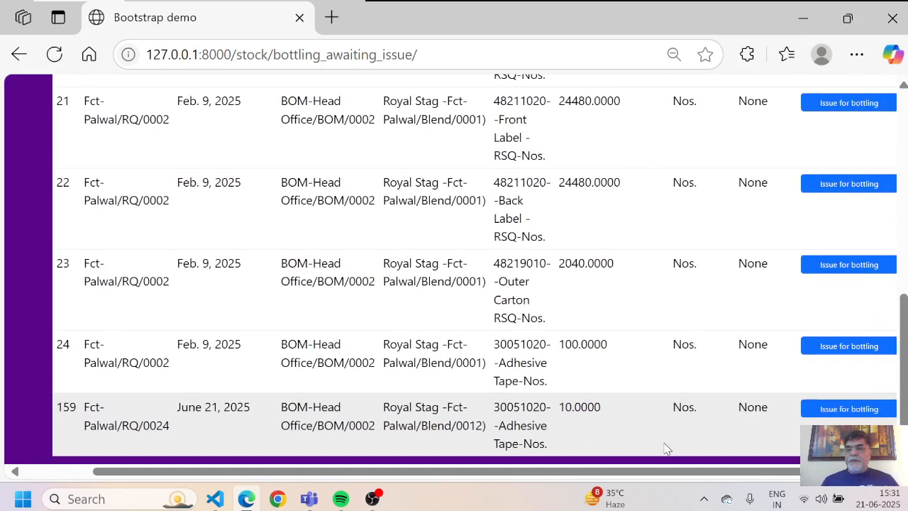
left_click(816, 414)
Step: Set the transaction type to Issue and select the RQ/0024 Adhesive Tape requisition
left_click(357, 259)
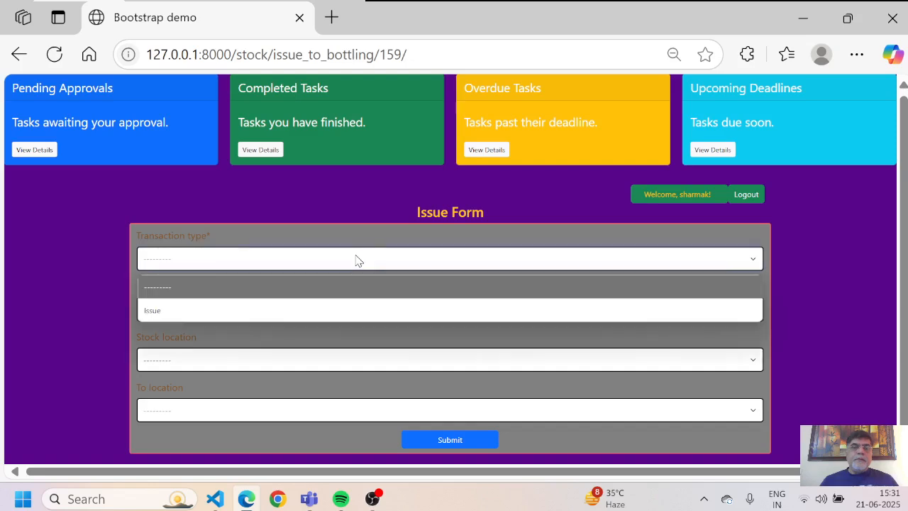
key("Down")
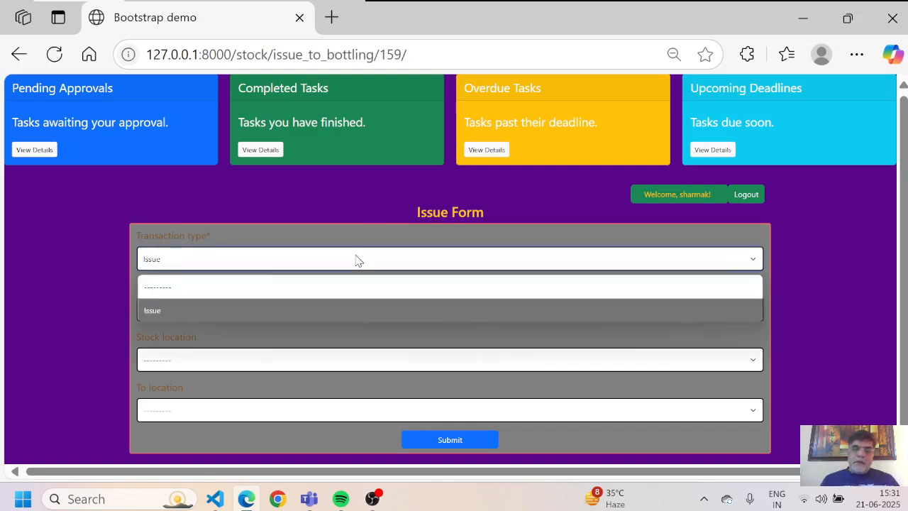
key("Return")
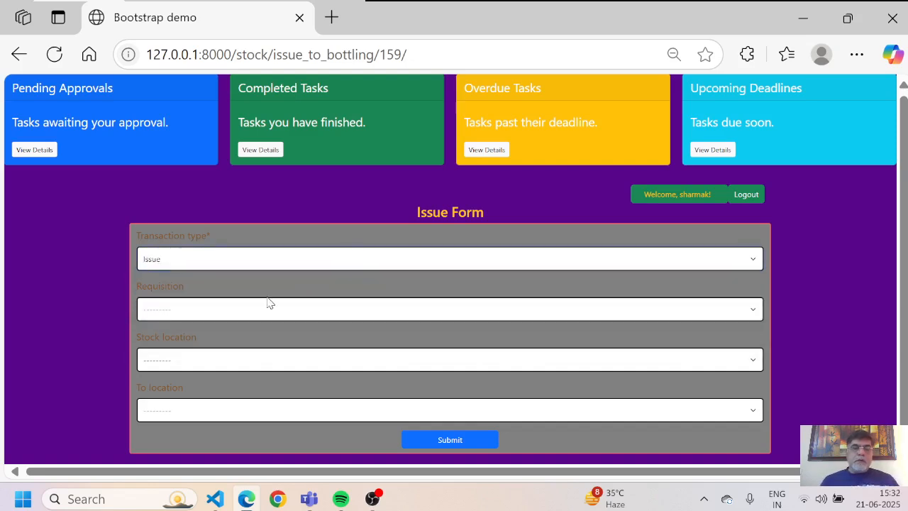
left_click(347, 310)
key("Down")
key("Down")
key("Down")
key("Down")
key("Down")
key("Down")
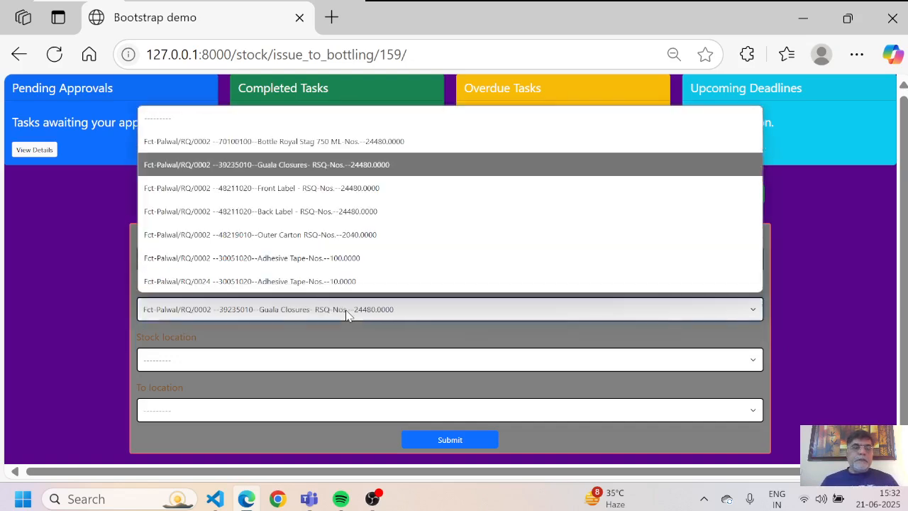
key("Down")
key("Return")
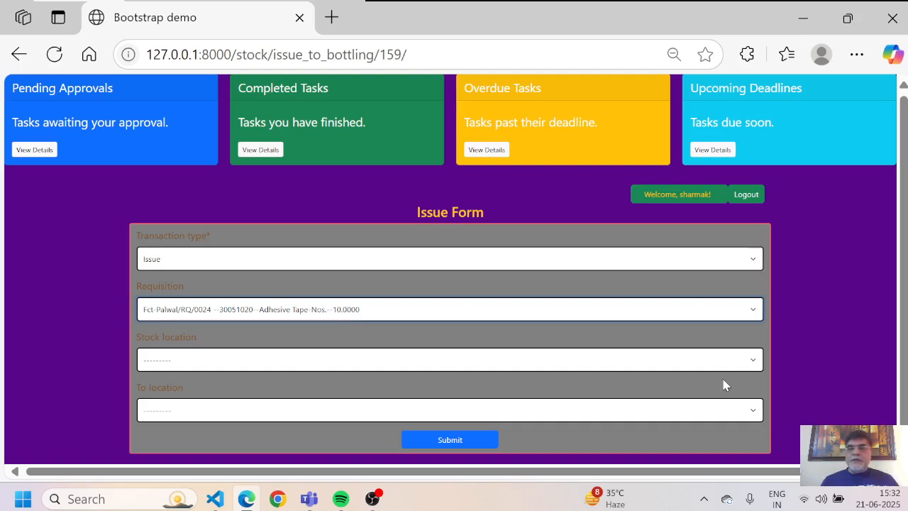
Step: Set the source to Adhesive Tape Storage Area-Palwal and the destination to Shop Floor
left_click(739, 359)
key("Down")
key("Down")
key("Down")
key("Down")
key("Down")
key("Down")
key("Down")
key("Down")
key("Down")
key("Down")
key("Down")
key("Down")
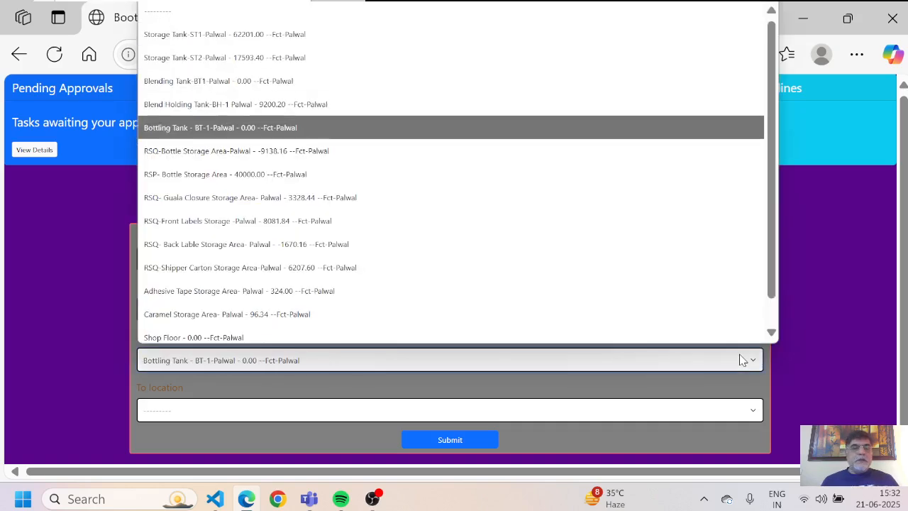
key("Return")
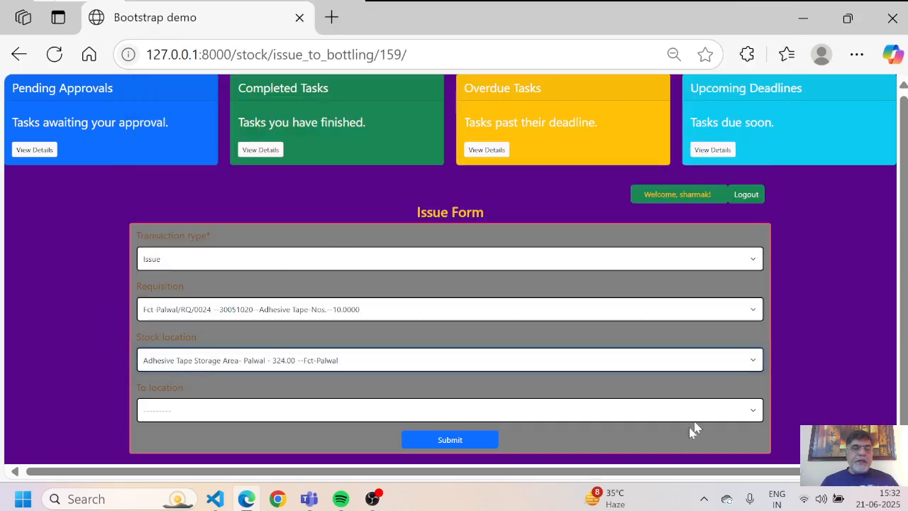
left_click(397, 417)
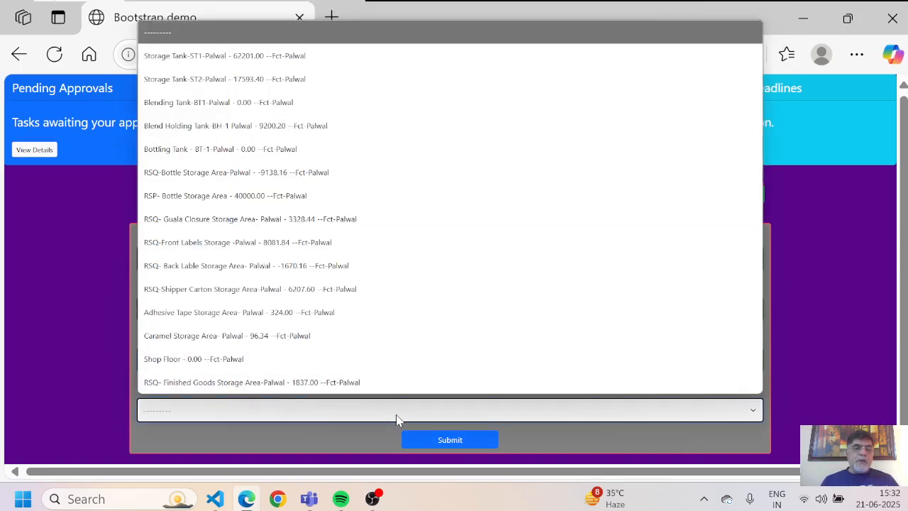
key("Down")
key("Down")
key("Down")
key("Down")
key("Down")
key("Down")
key("Down")
key("Down")
key("Down")
key("Down")
key("Down")
key("Down")
key("Down")
key("Down")
key("Down")
key("Up")
key("Up")
key("Down")
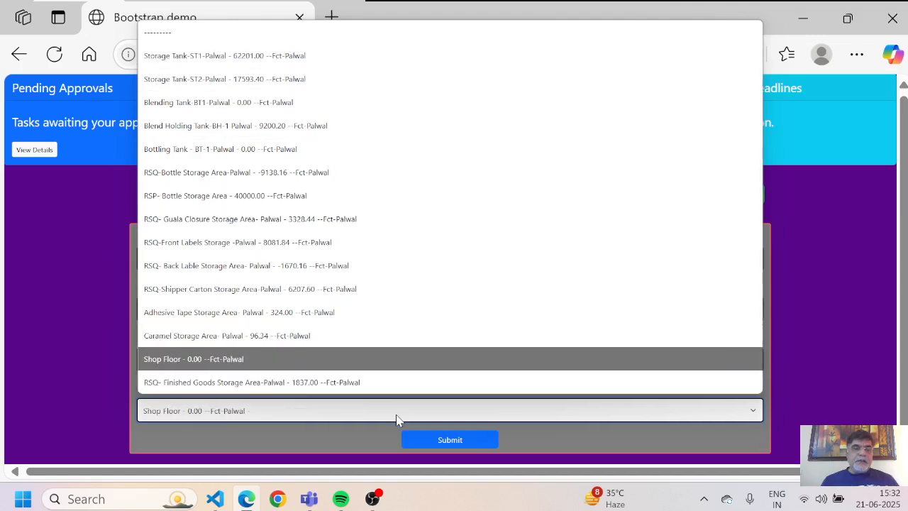
key("Return")
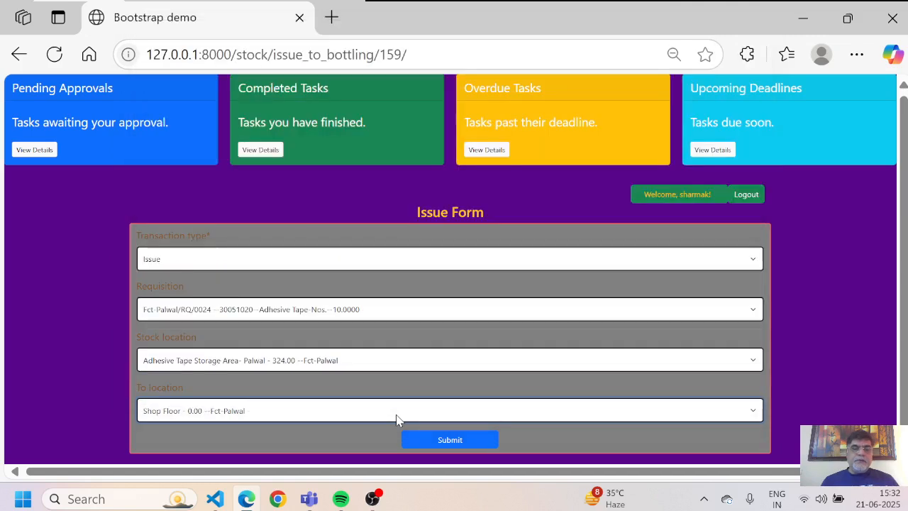
Step: Submit the 10 Adhesive Tape issue to Shop Floor and close the green Success banner
left_click(454, 439)
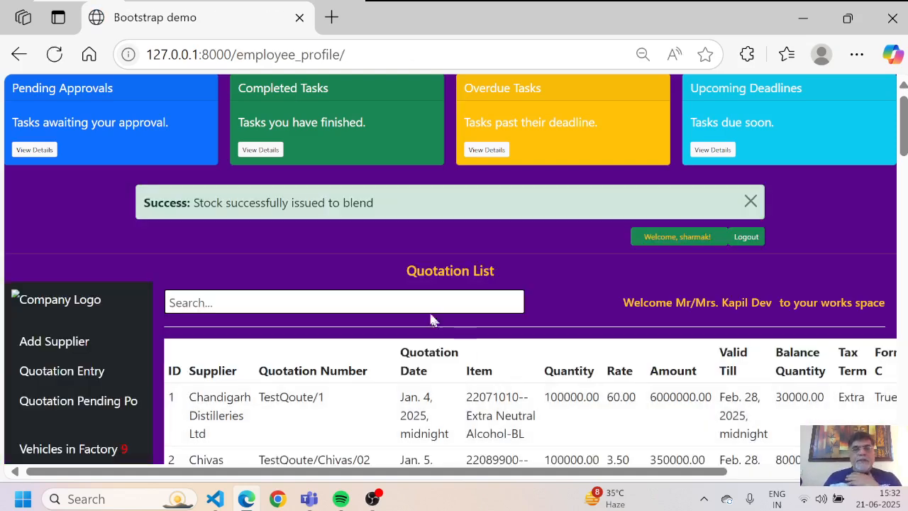
left_click(751, 202)
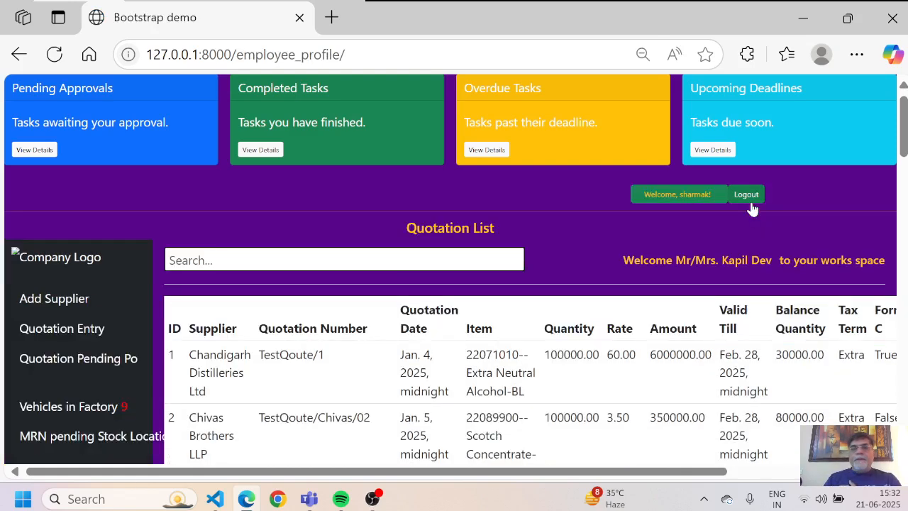
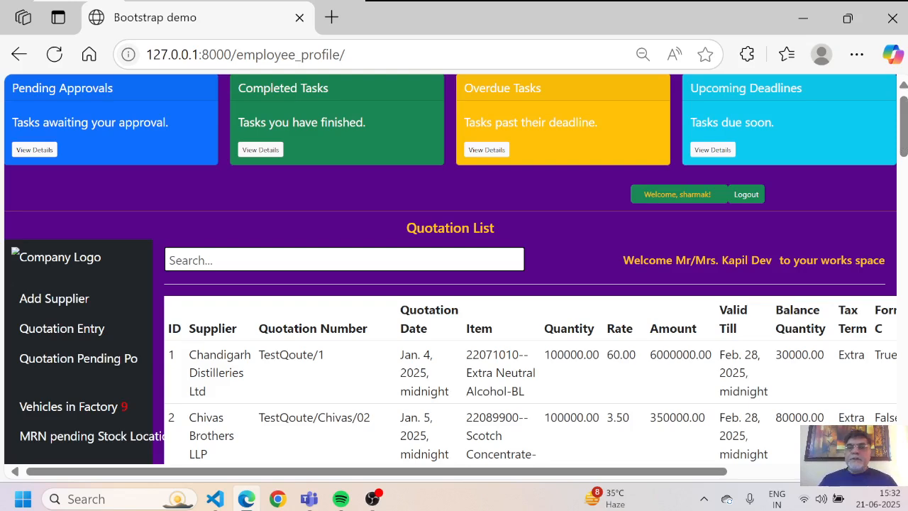
Step: Log out using the Logout button beside the Welcome badge
left_click(746, 194)
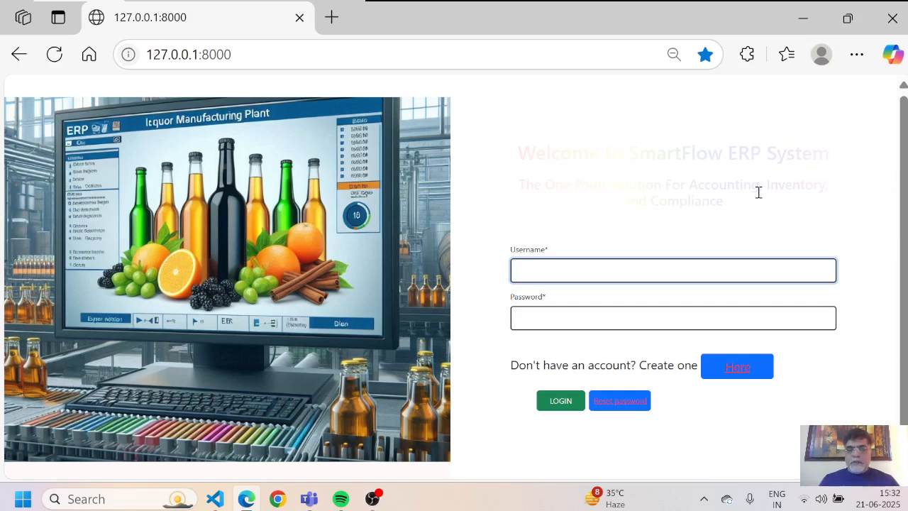
Step: Log in with the saved manufacturing username, edited to the suggested account, and its password
left_click(618, 276)
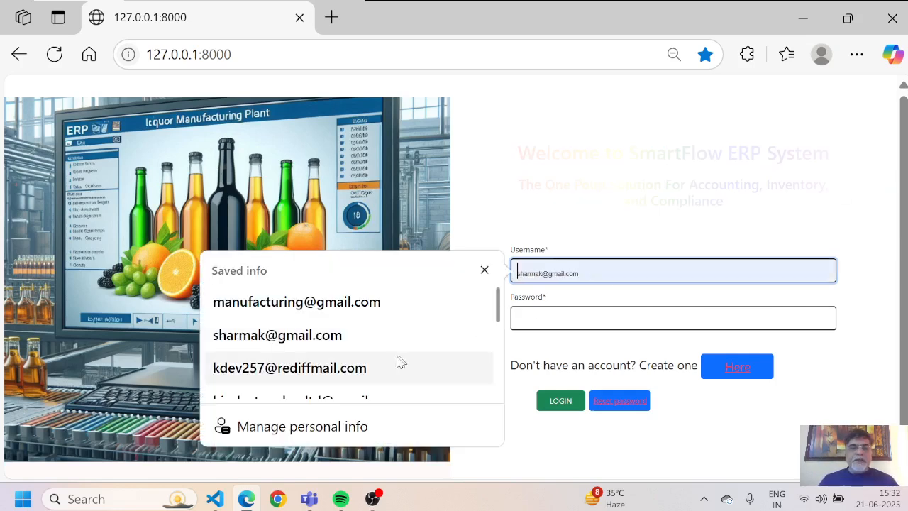
left_click(341, 316)
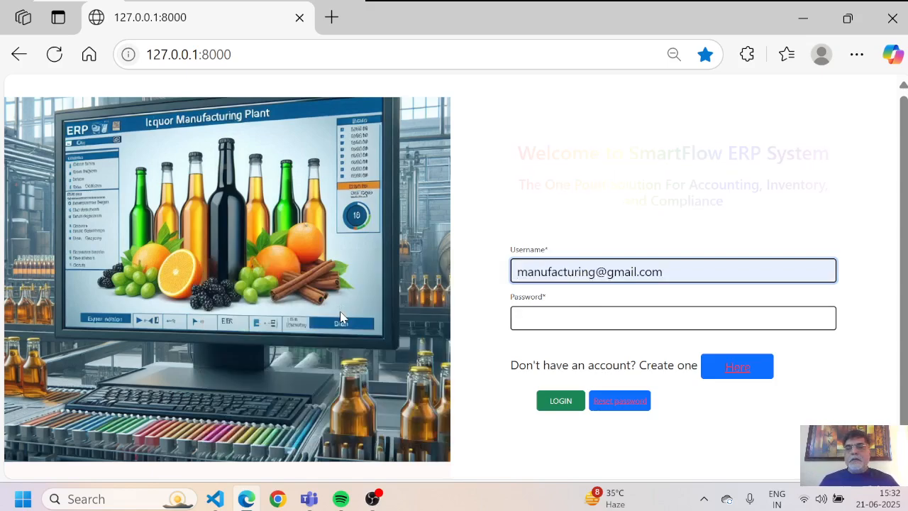
key("BackSpace")
key("BackSpace")
key("BackSpace")
key("BackSpace")
key("BackSpace")
key("BackSpace")
key("BackSpace")
key("BackSpace")
key("BackSpace")
key("BackSpace")
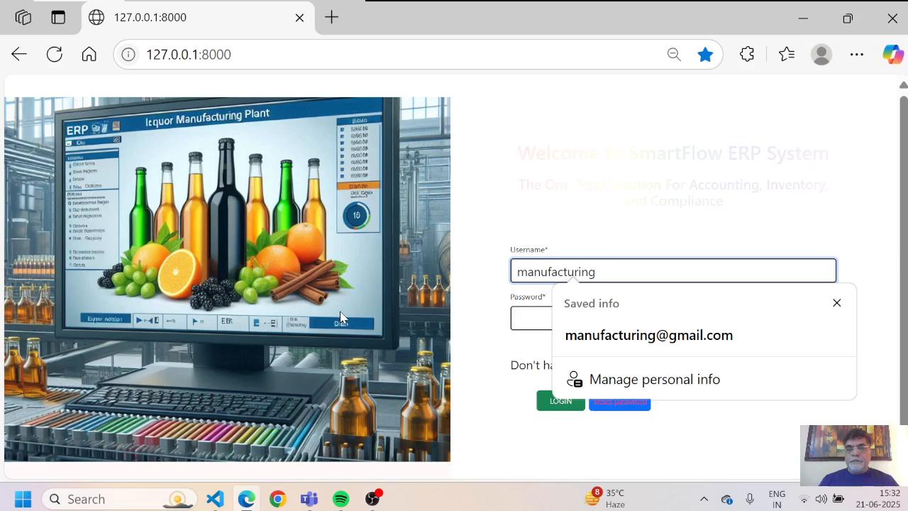
type("-palwal")
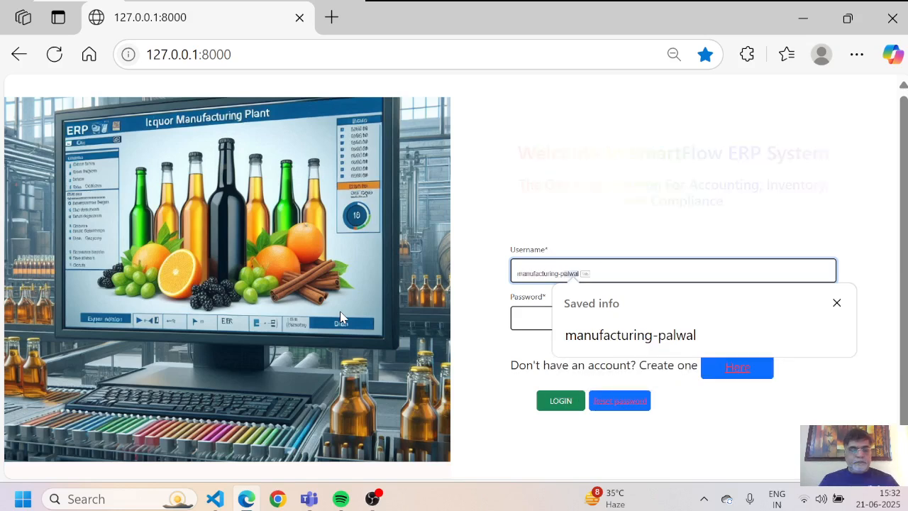
key("Tab")
type("•••")
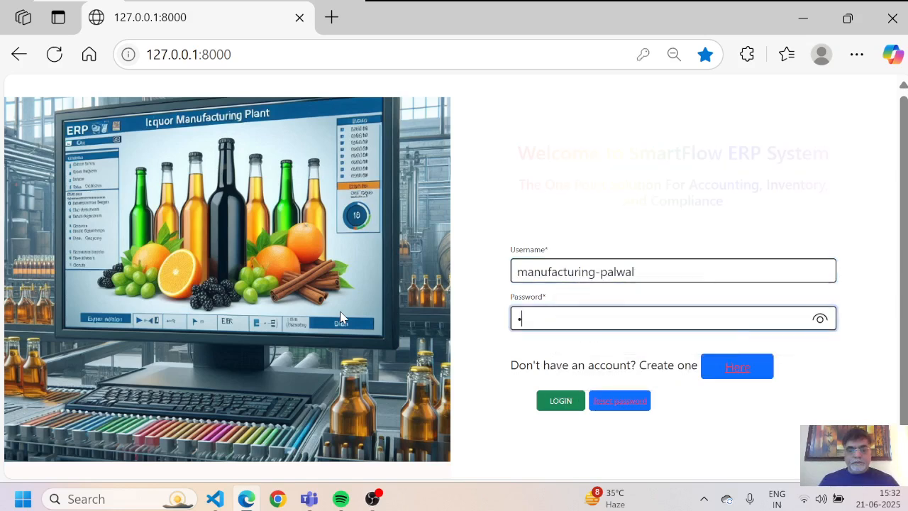
type("••••••")
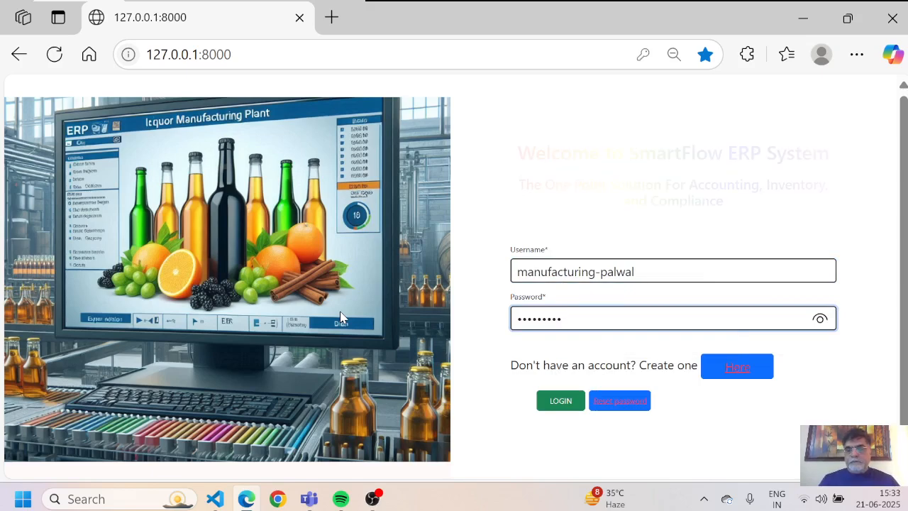
key("Return")
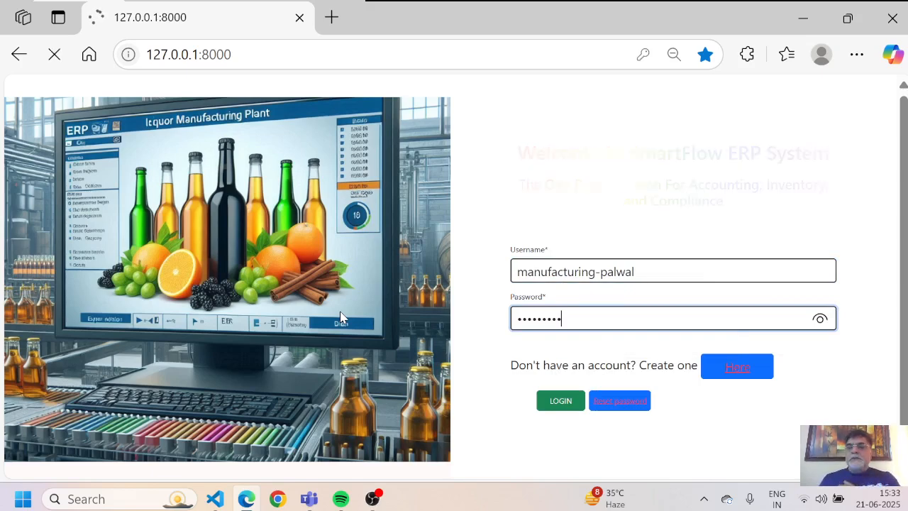
Step: Open the Open Production Plan list showing the Royal Stag 750 ML, 200-case Haryana plan
scroll(341, 312, "down", 3)
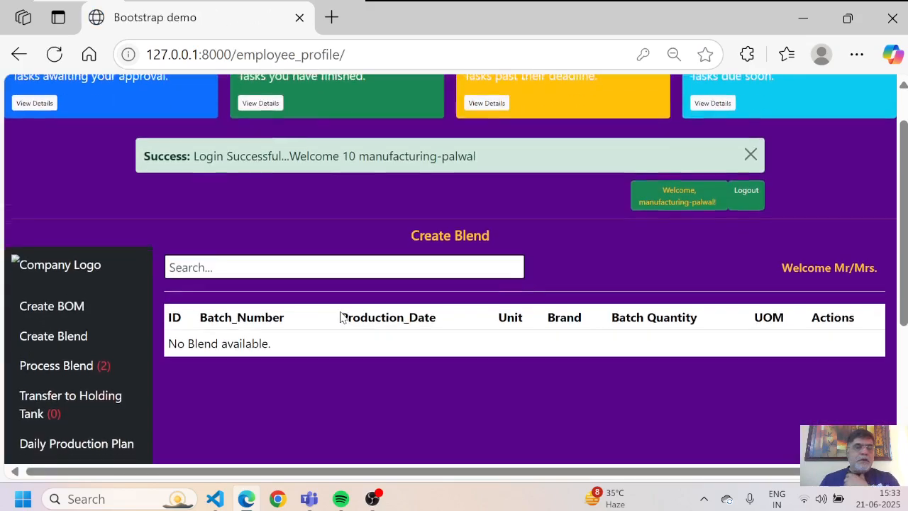
scroll(341, 317, "down", 1)
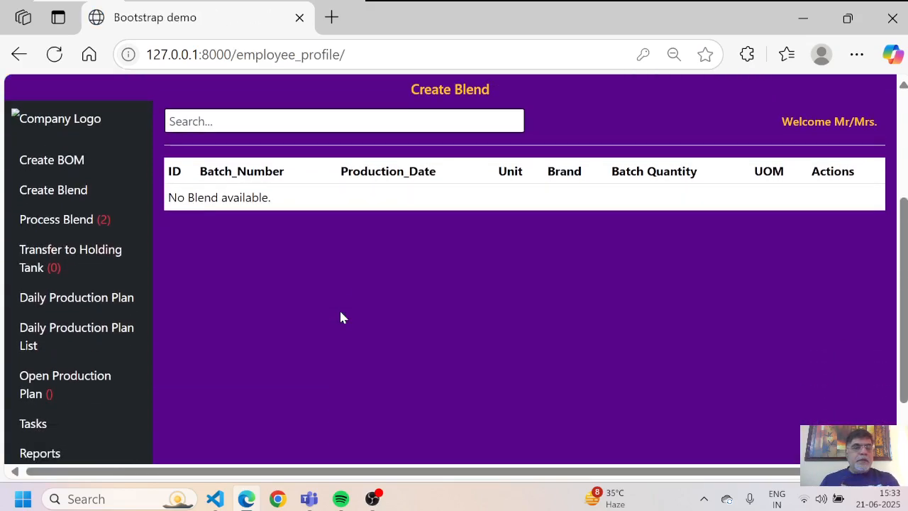
scroll(340, 317, "down", 2)
scroll(340, 317, "up", 1)
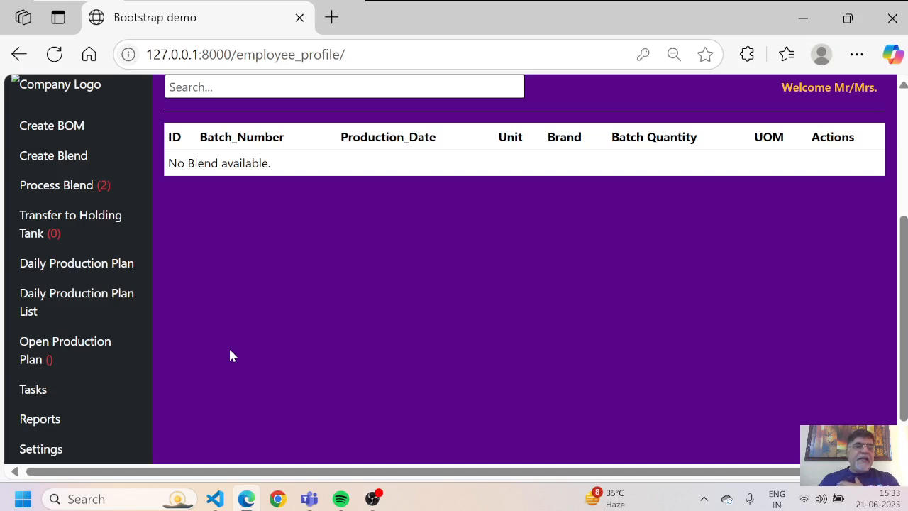
left_click(31, 349)
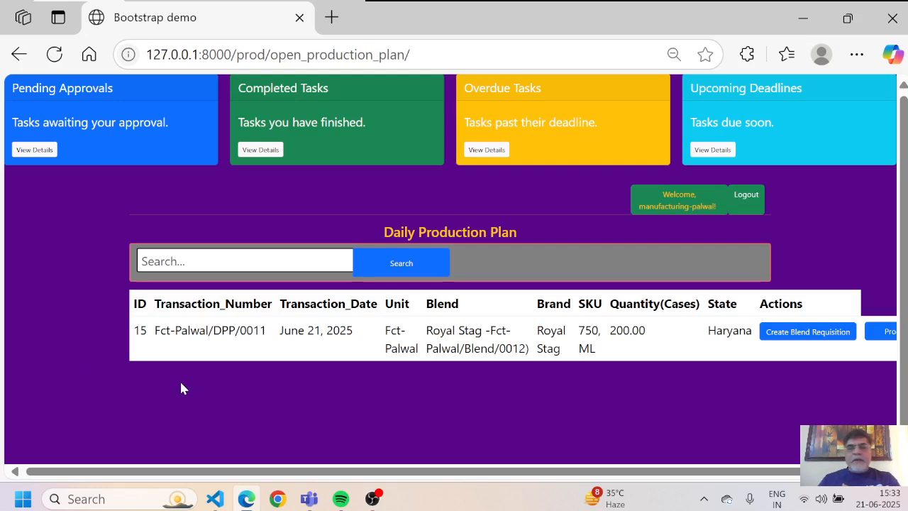
Step: Start a Production Entry on plan Fct-Palwal/DPP/0011 and show the Transaction type options
scroll(181, 388, "right", 2)
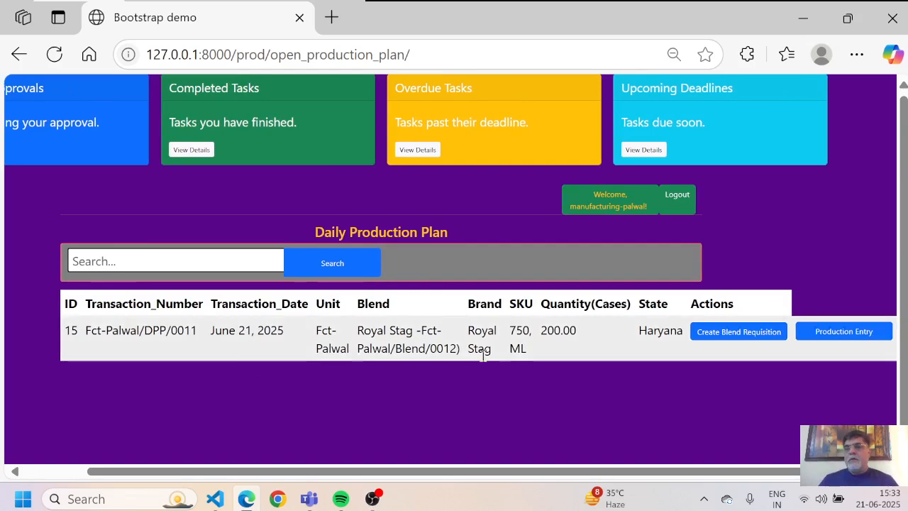
left_click(831, 340)
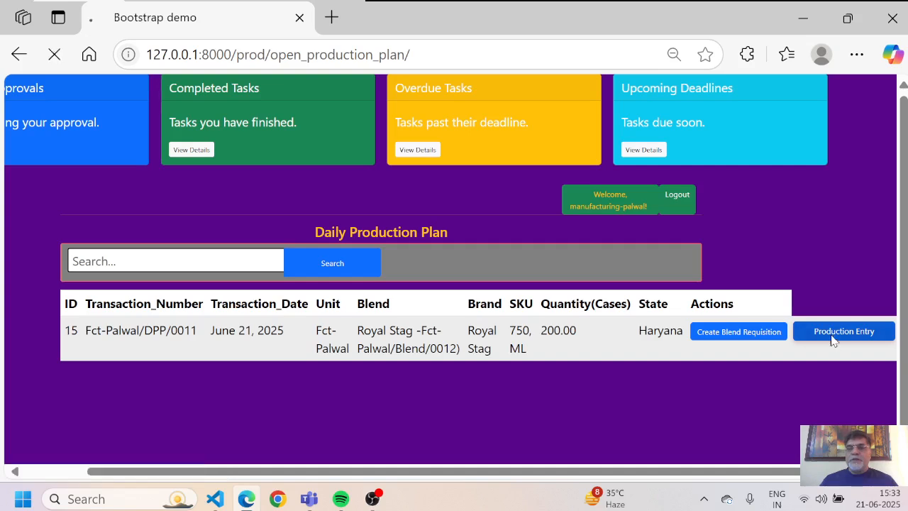
left_click(656, 278)
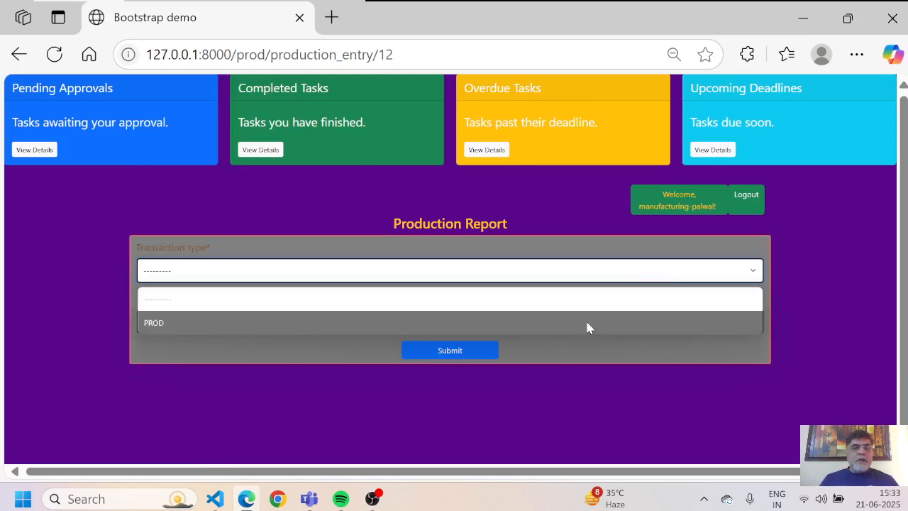
Step: Submit the production report header with transaction type PROD and plan Fct-Palwal/DPP/0011
left_click(587, 326)
left_click(388, 333)
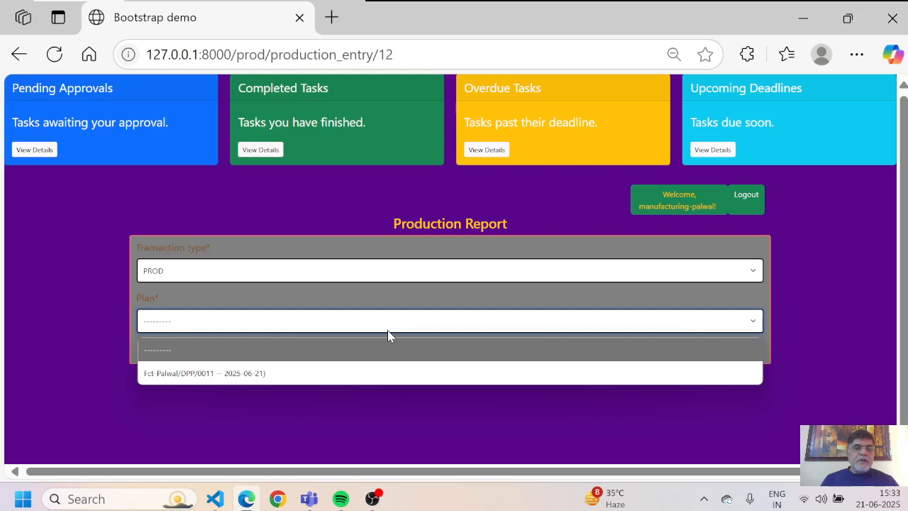
key("Down")
key("Return")
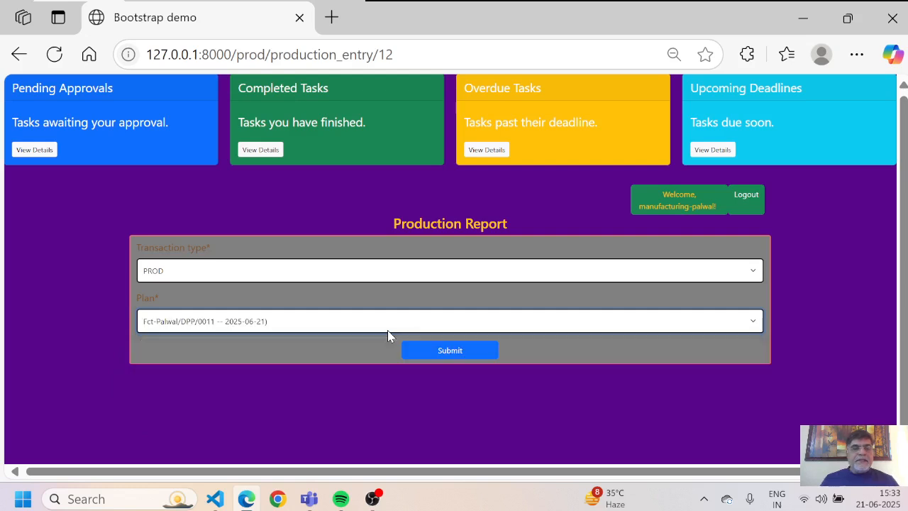
left_click(455, 354)
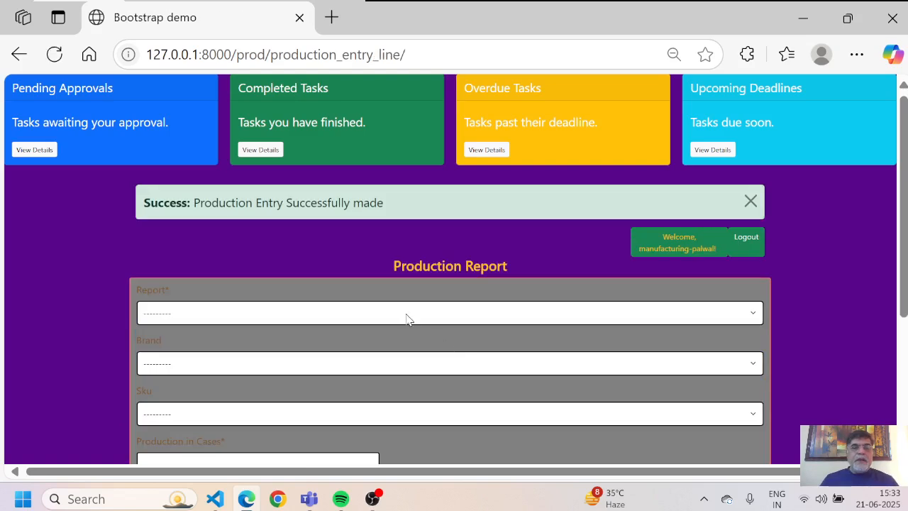
Step: Choose report Fct-Palwal/PROD/0010, brand Royal Stag and SKU 750 ML for the new line
left_click(407, 319)
key("Down")
key("Return")
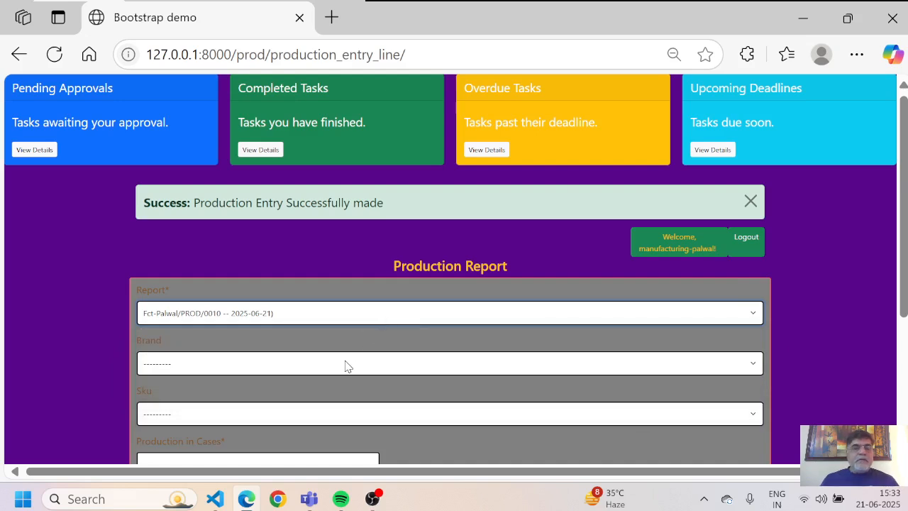
left_click(661, 366)
key("Down")
key("Return")
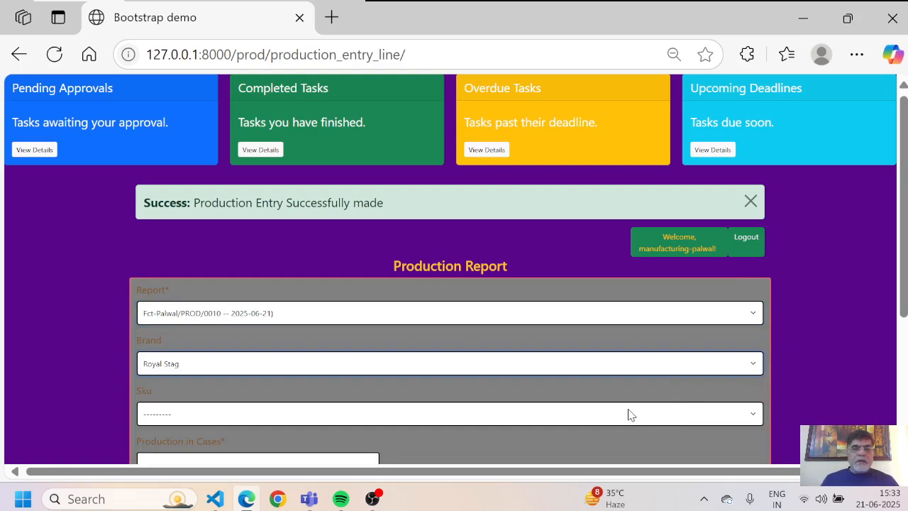
left_click(744, 415)
key("Down")
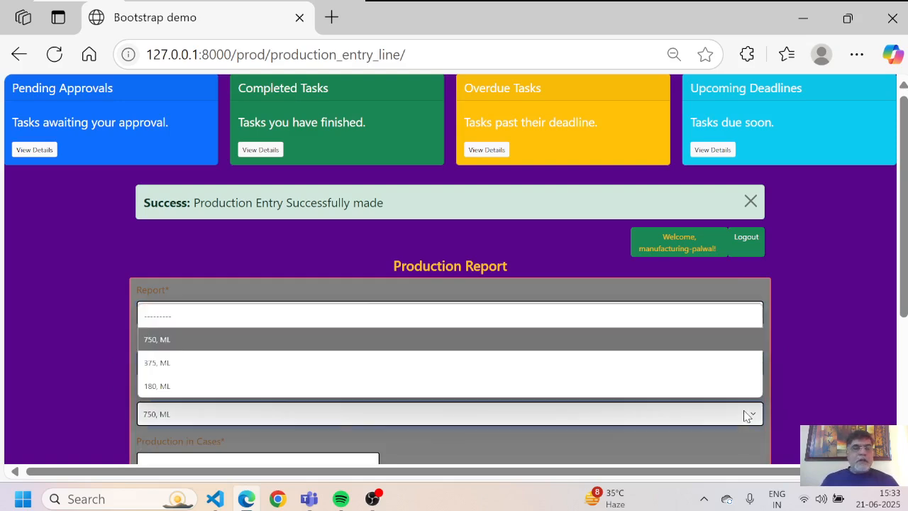
key("Return")
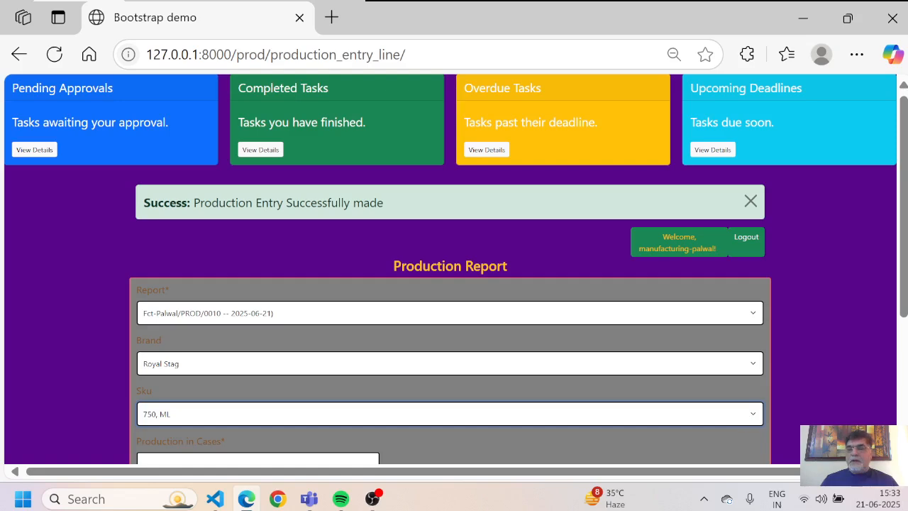
Step: Set the production quantity to 201 cases and the state to Haryana
scroll(160, 371, "down", 2)
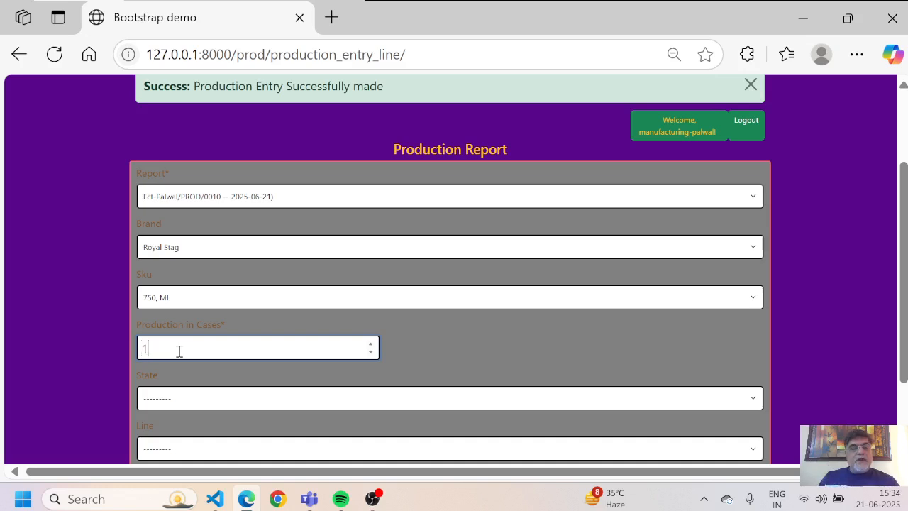
key("BackSpace")
type("210")
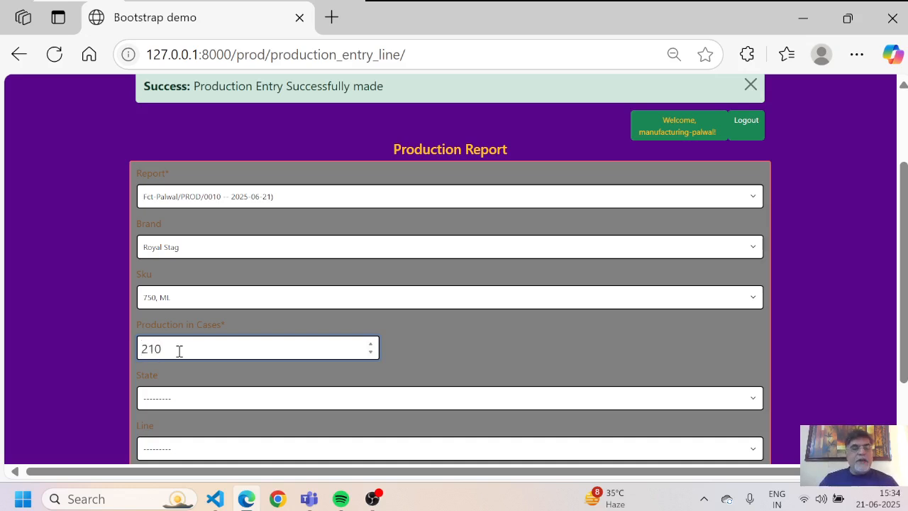
key("BackSpace")
key("BackSpace")
type("01")
left_click(232, 402)
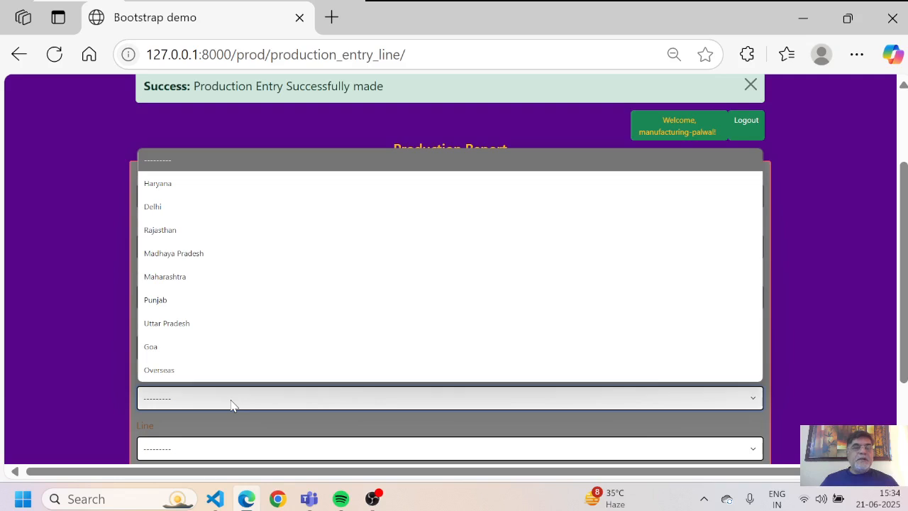
key("Down")
key("Return")
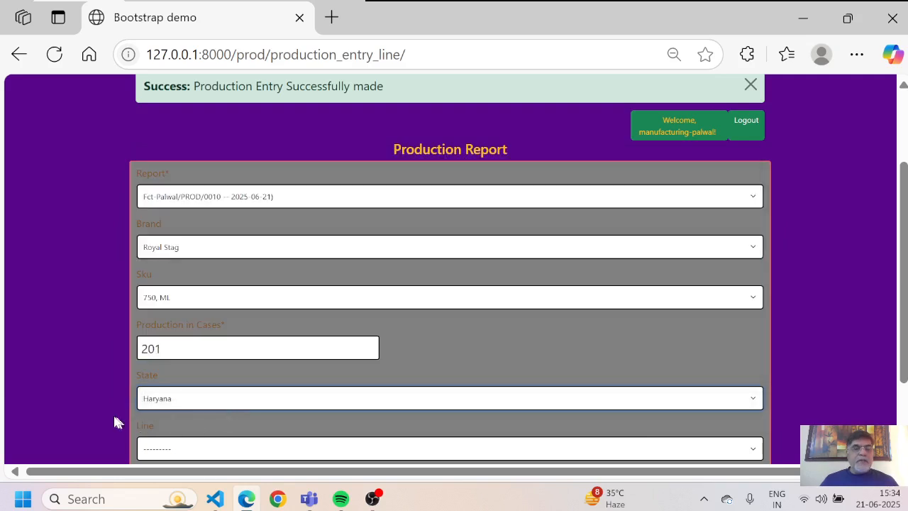
key("Down")
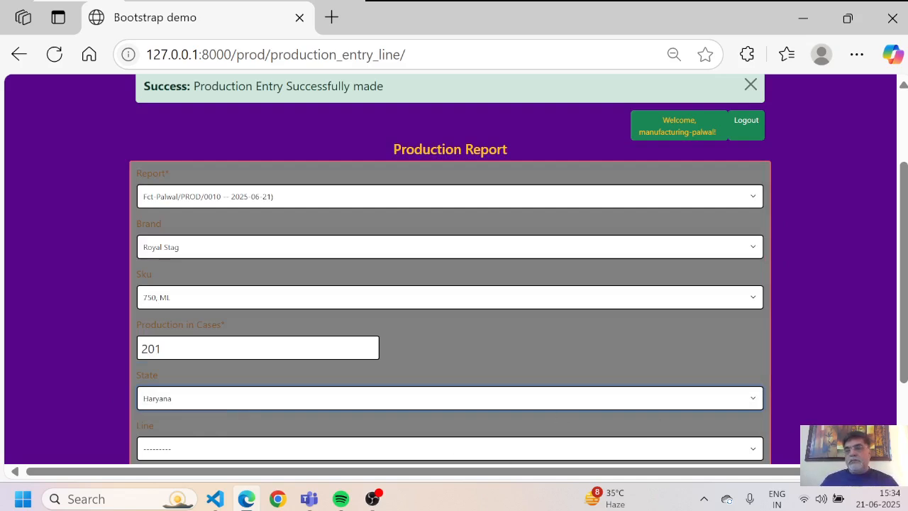
Step: Choose Bottling Line1, answer No to adding an item, and submit the entry
scroll(450, 269, "down", 3)
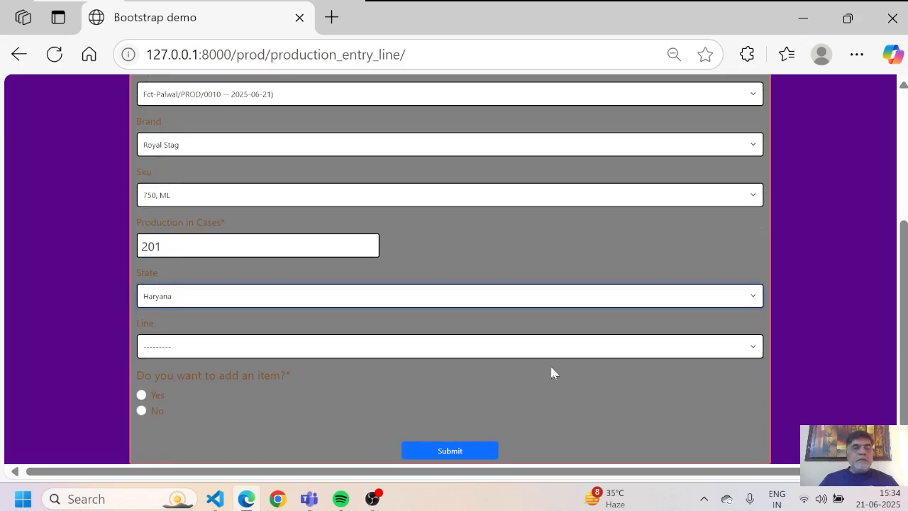
left_click(711, 353)
left_click(715, 352)
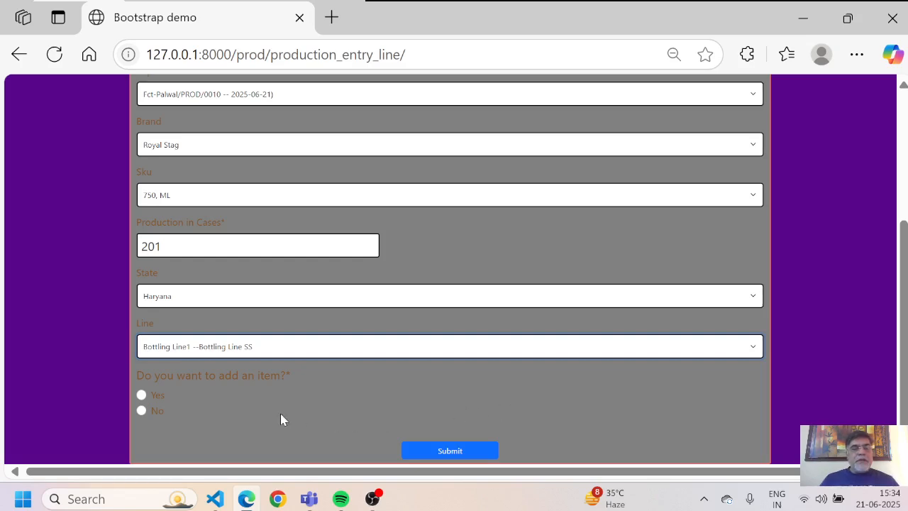
left_click(141, 410)
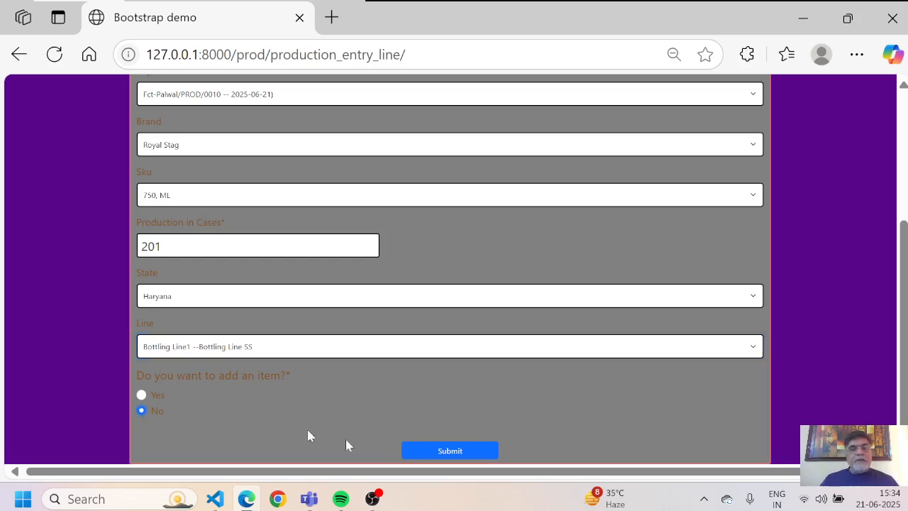
left_click(486, 453)
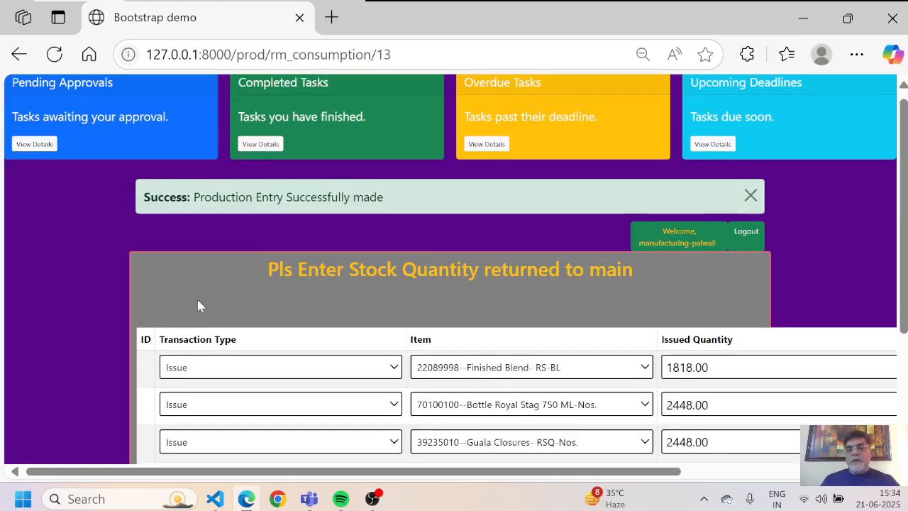
scroll(197, 297, "down", 2)
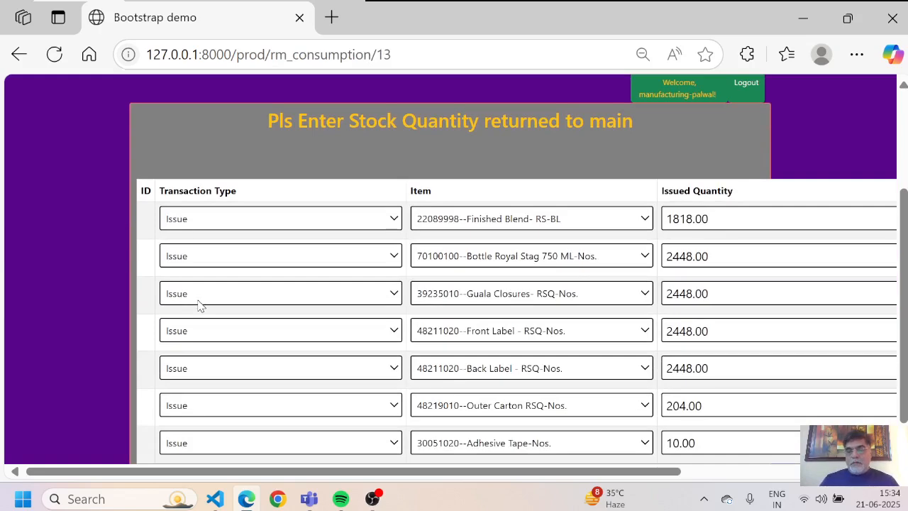
scroll(199, 305, "right", 3)
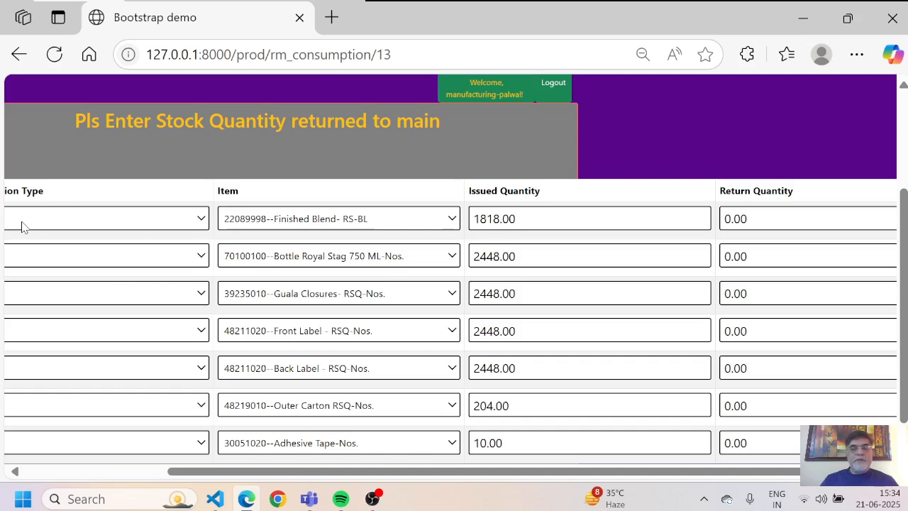
key("ctrl+plus")
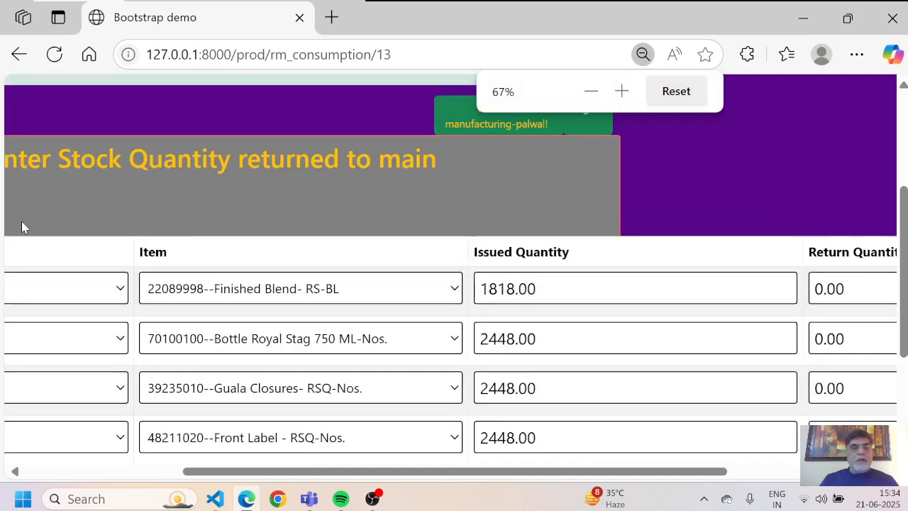
scroll(21, 226, "down", 2)
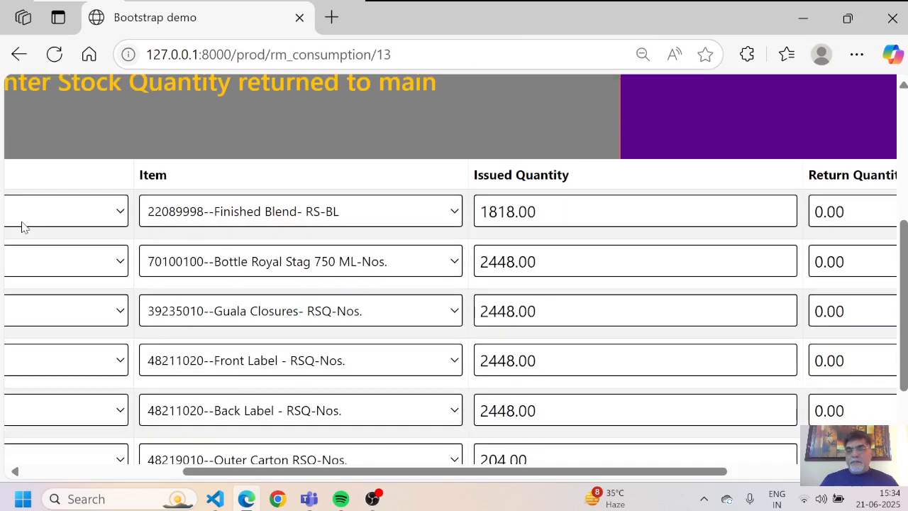
key("ctrl+minus")
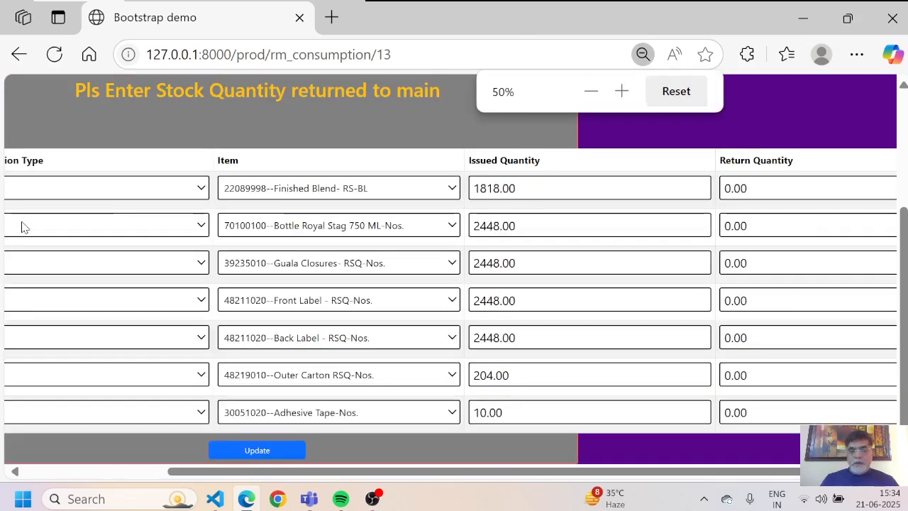
scroll(21, 227, "left", 2)
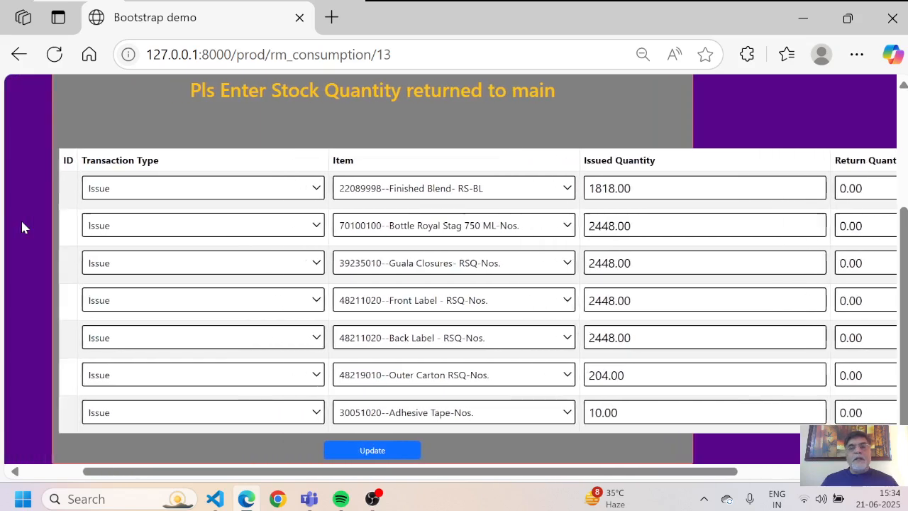
scroll(21, 227, "right", 2)
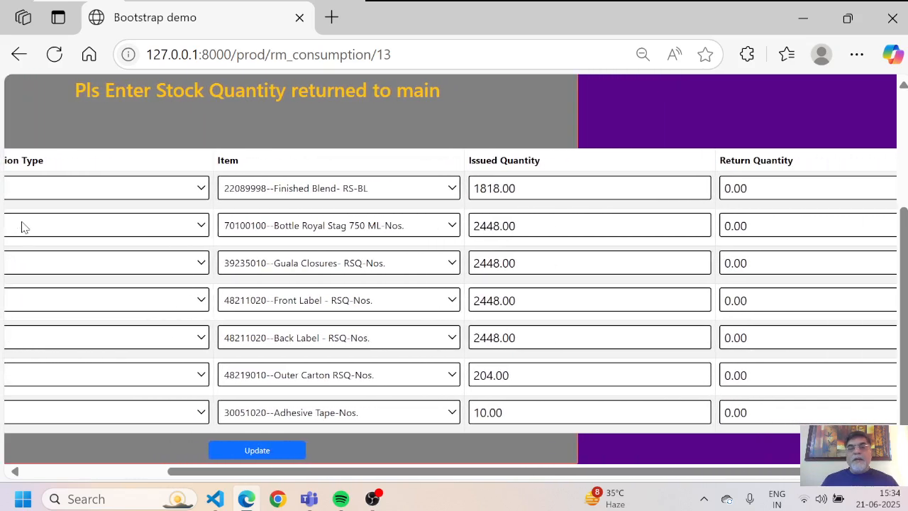
scroll(22, 227, "right", 1)
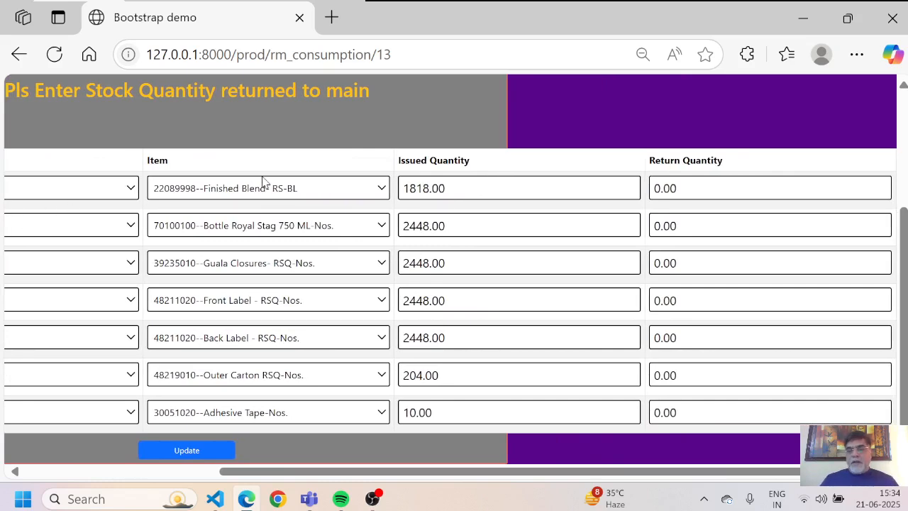
scroll(261, 176, "up", 1, "ctrl")
scroll(262, 176, "down", 1, "ctrl")
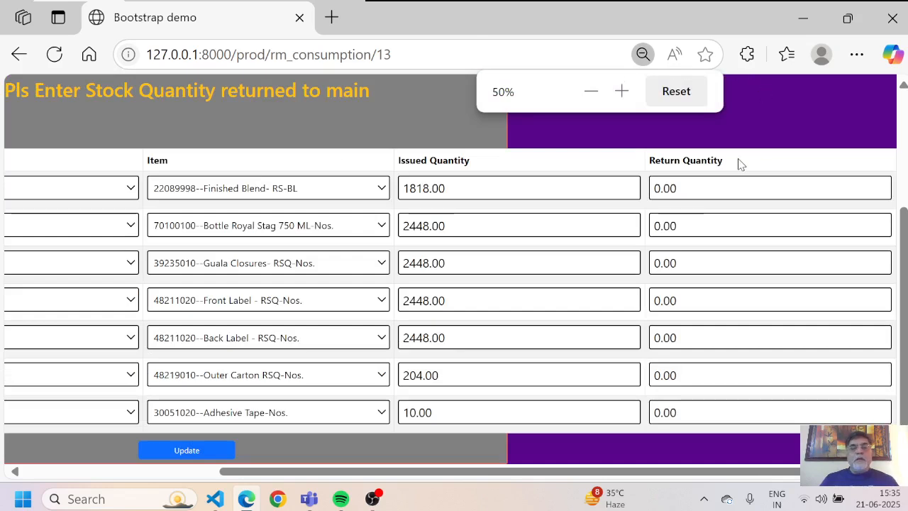
scroll(740, 165, "up", 3)
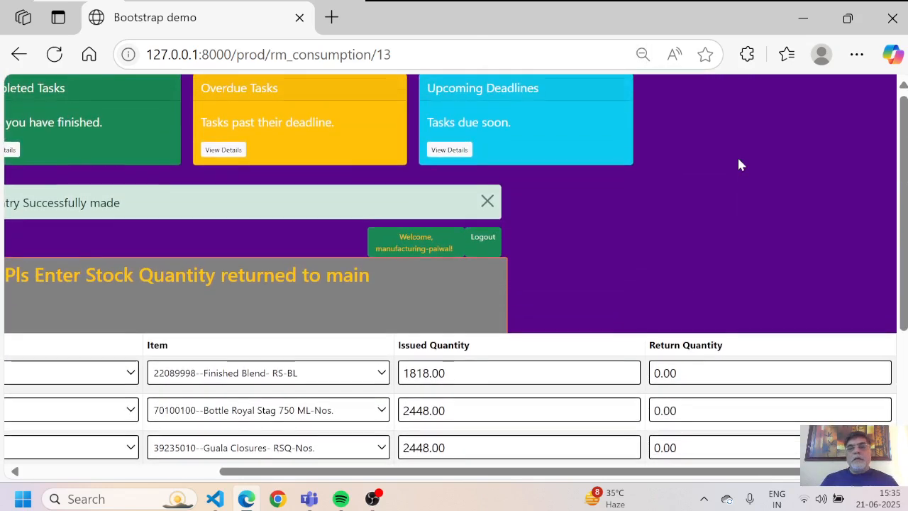
scroll(739, 165, "down", 3)
Step: Enter return quantities of 5 for Bottle Royal Stag and 6 for Guala Closures
left_click(707, 218)
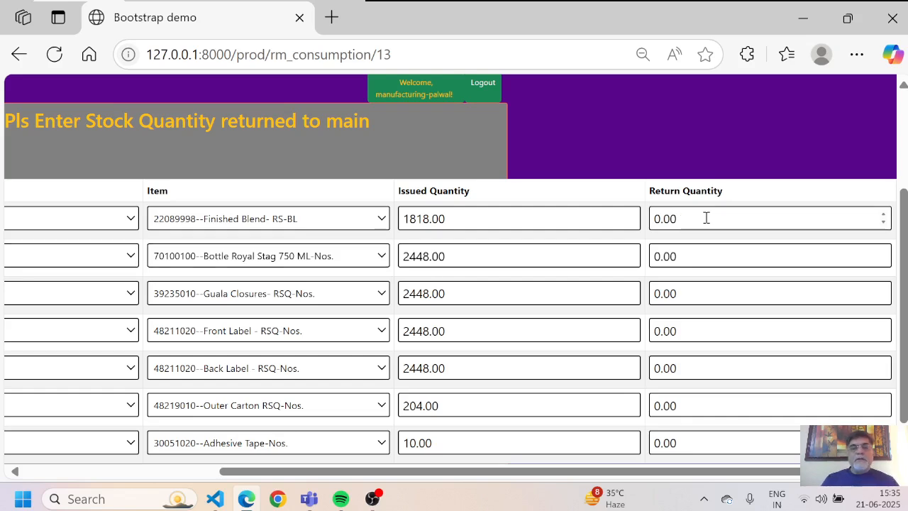
key("Tab")
key("Tab")
key("Tab")
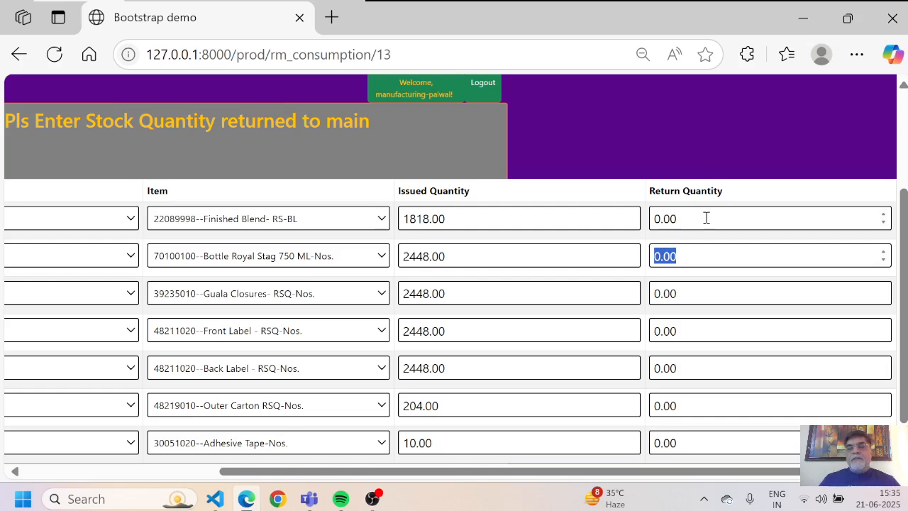
type("1")
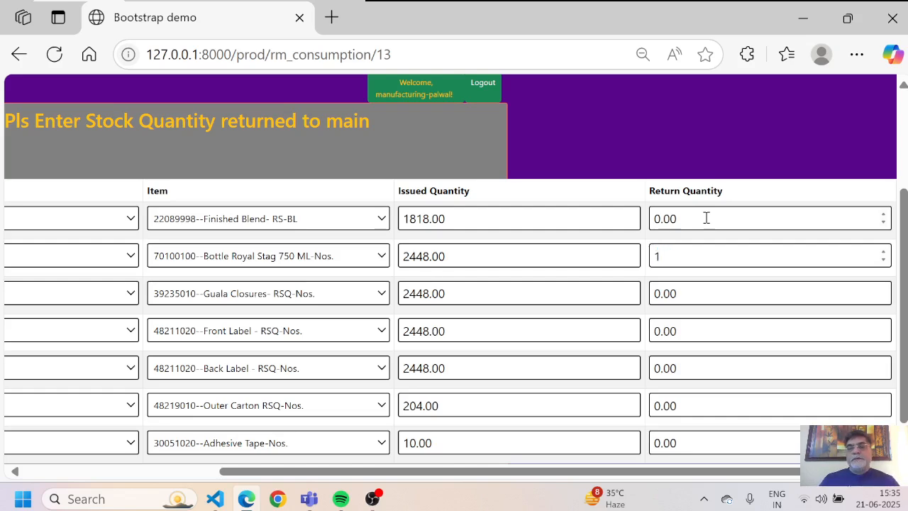
key("BackSpace")
type("5")
key("Tab")
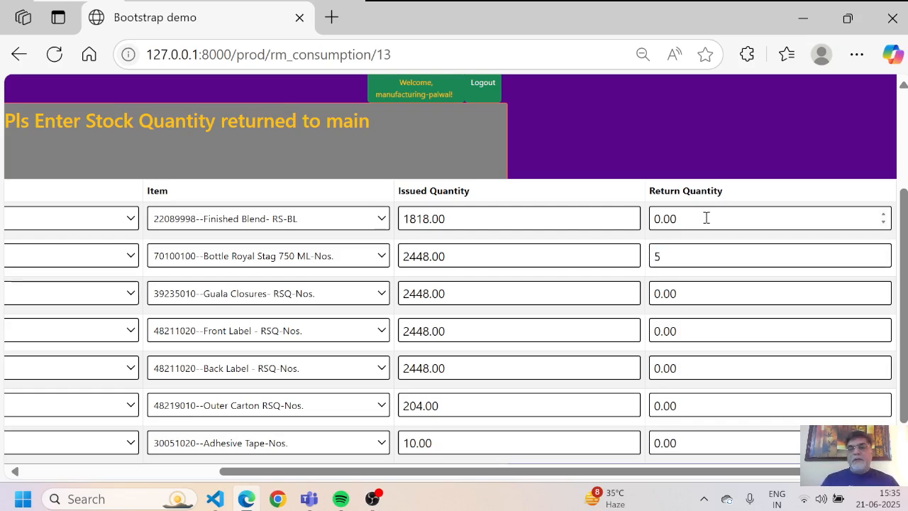
key("Tab")
key("Tab")
key("Tab")
double_click(725, 291)
left_click(725, 291)
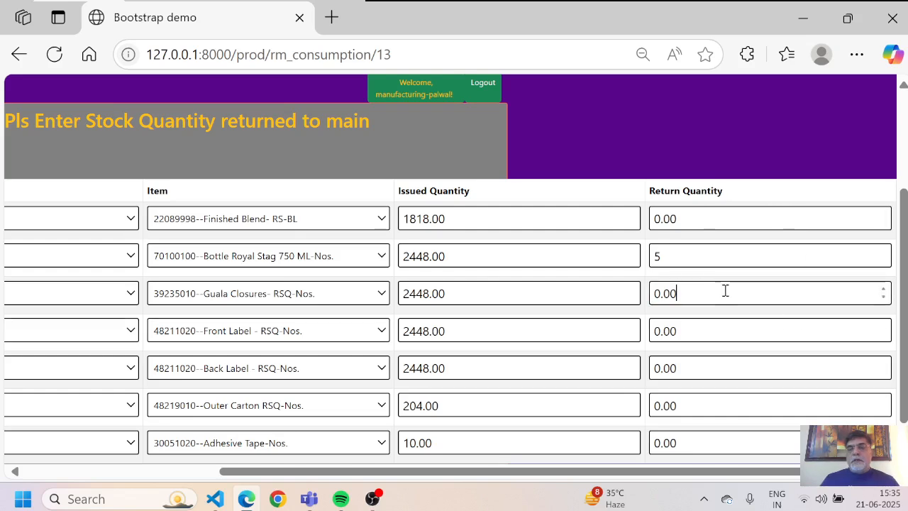
key("BackSpace")
key("BackSpace")
key("BackSpace")
key("BackSpace")
type("6")
key("Tab")
key("Tab")
key("Tab")
key("Tab")
key("Tab")
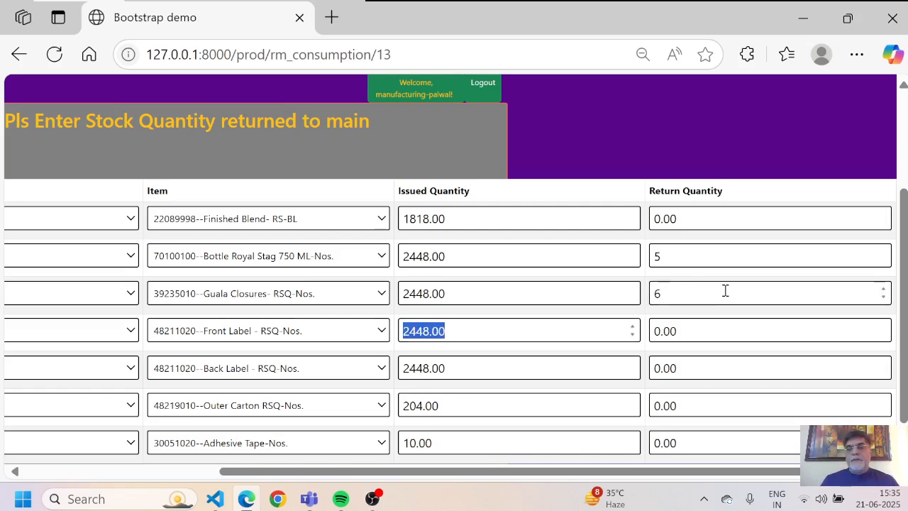
Step: Enter returns of 9 Front Label, 10 Back Label and 1 Outer Carton, then save
left_click(693, 332)
key("BackSpace")
key("BackSpace")
key("BackSpace")
key("BackSpace")
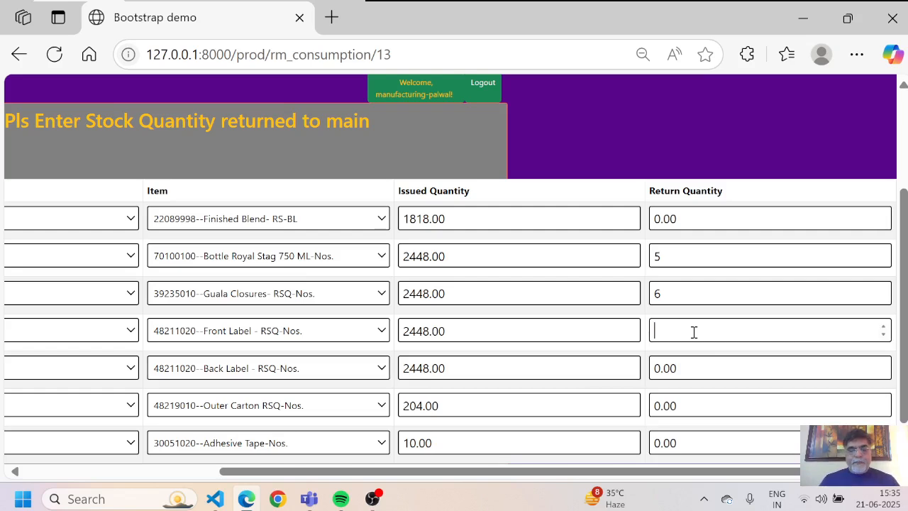
type("9")
key("Tab")
key("Tab")
key("Tab")
key("Tab")
type("10")
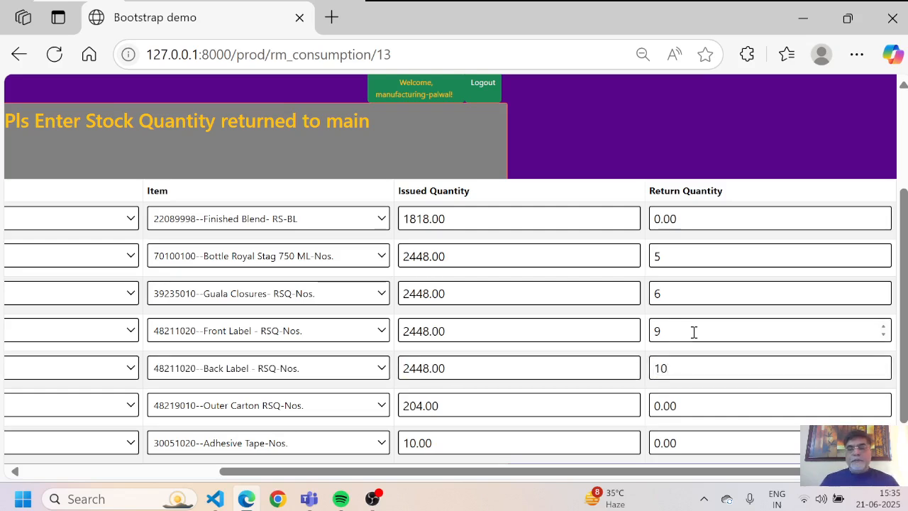
key("Tab")
key("Tab")
key("Tab")
key("Tab")
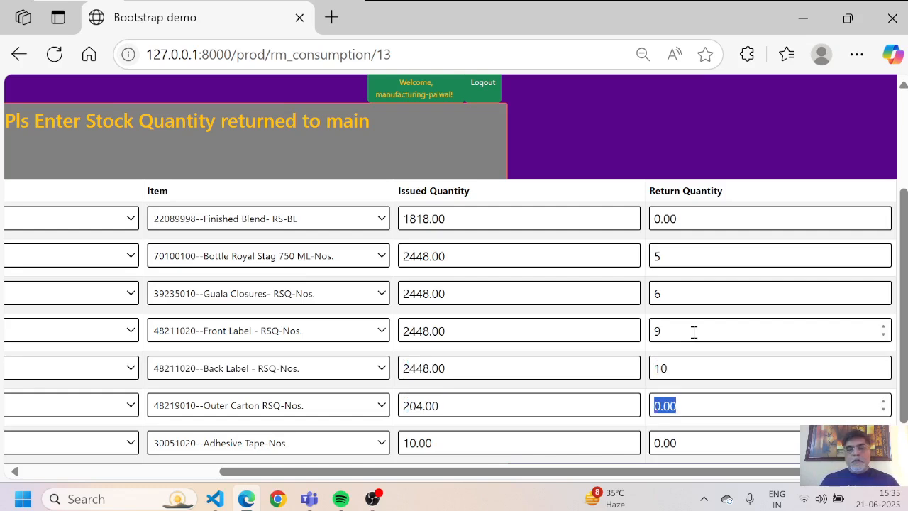
type("1")
key("Tab")
key("Tab")
key("Tab")
key("Tab")
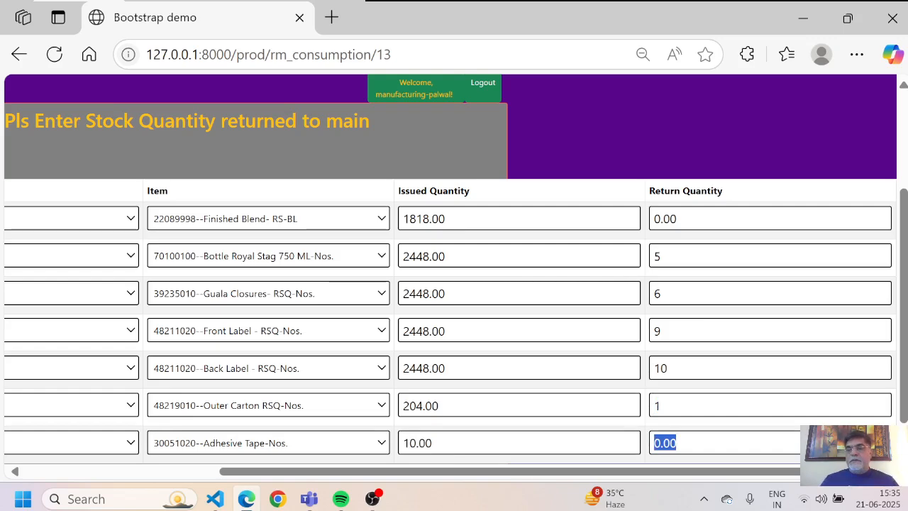
scroll(454, 284, "down", 1)
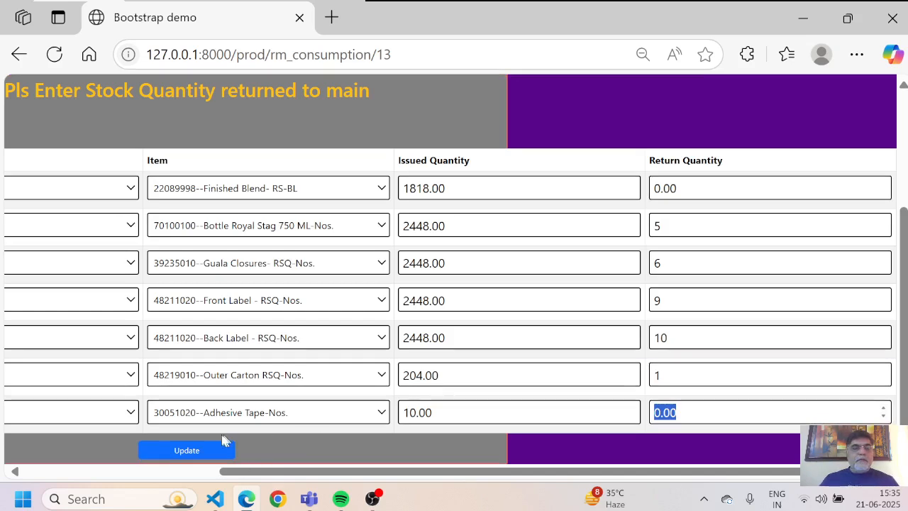
left_click(188, 451)
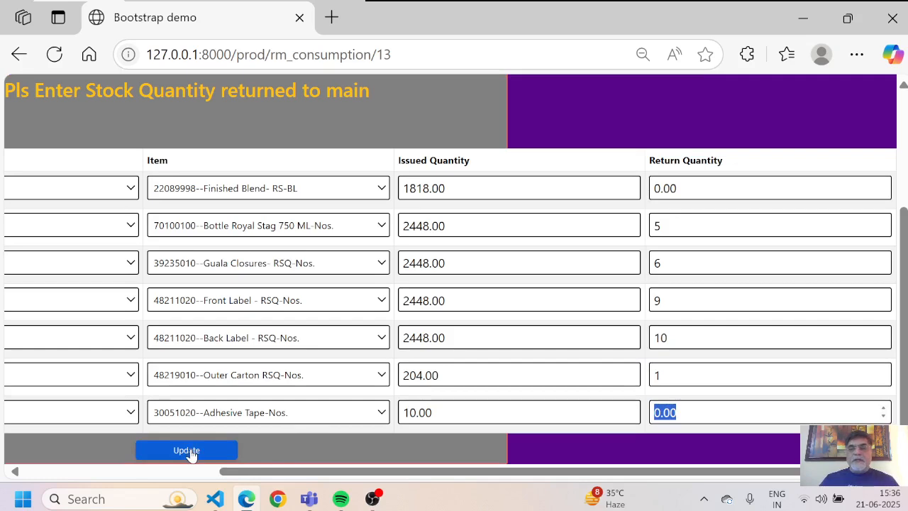
Step: Submit the return quantities and dismiss the transaction and overhead cost success messages
left_click(190, 451)
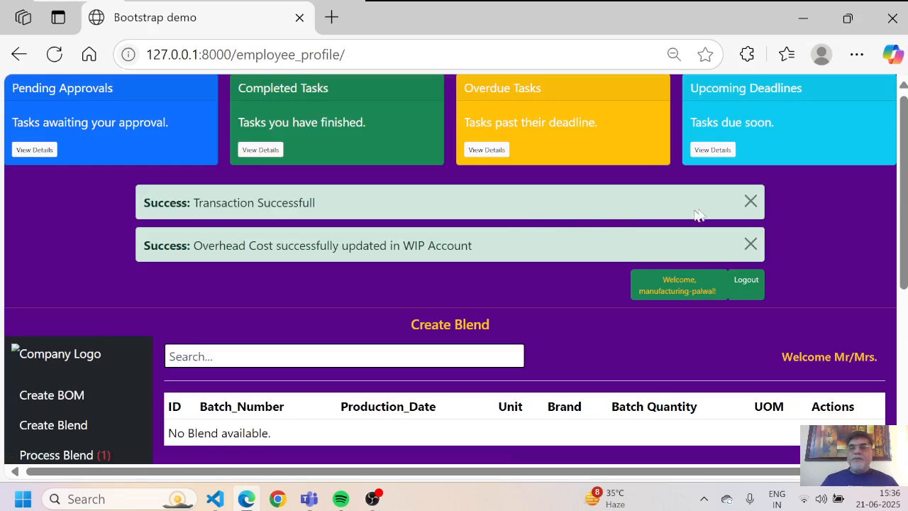
left_click(750, 202)
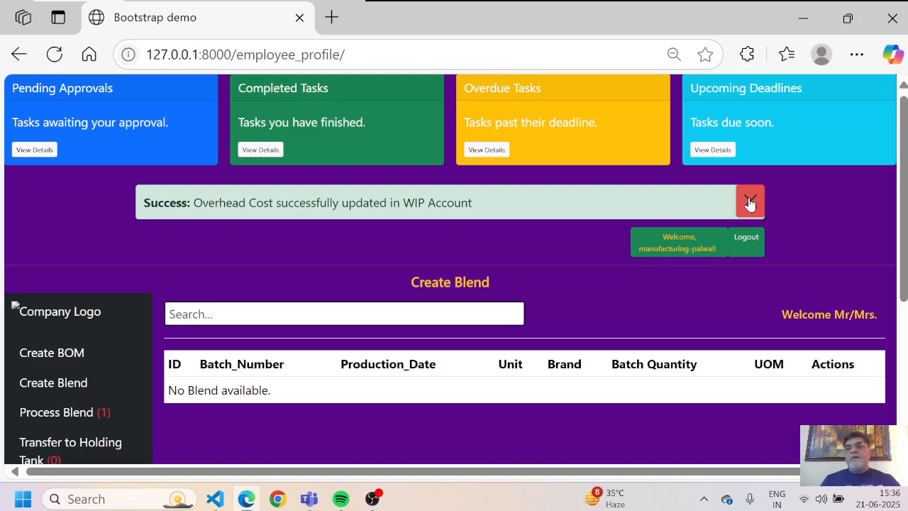
left_click(752, 211)
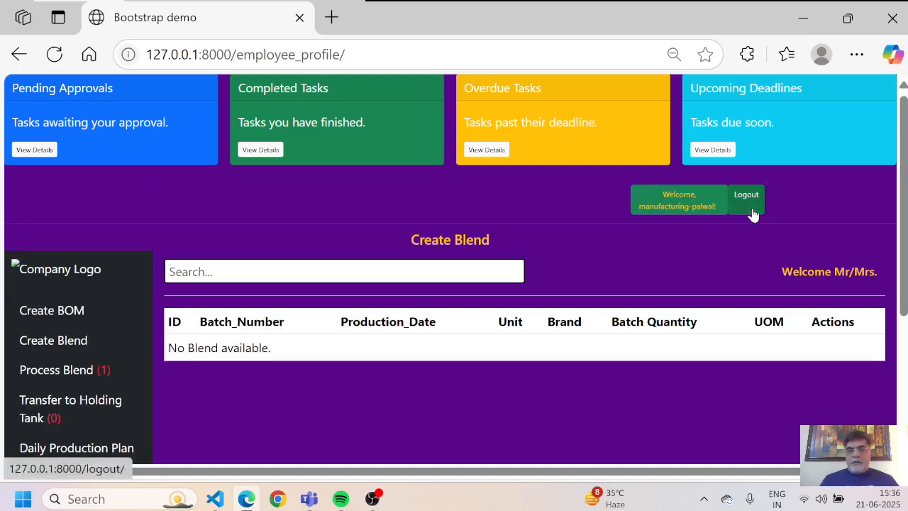
Step: Zoom the browser out, check the empty Create Blend list, and log out
key("ctrl+minus")
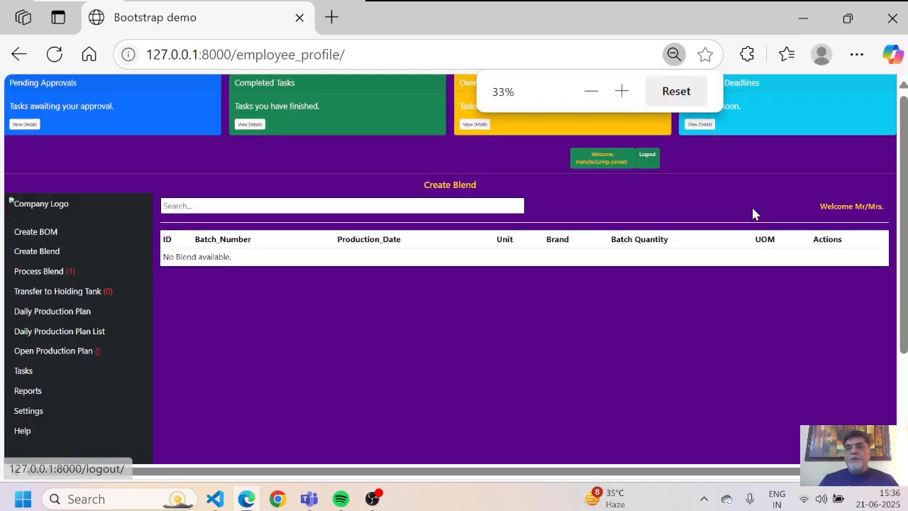
scroll(754, 213, "down", 1)
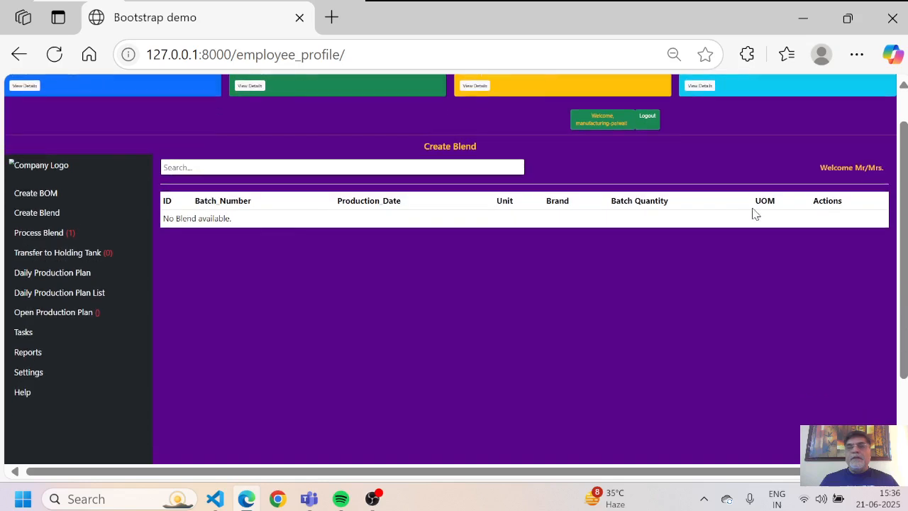
scroll(754, 214, "up", 1)
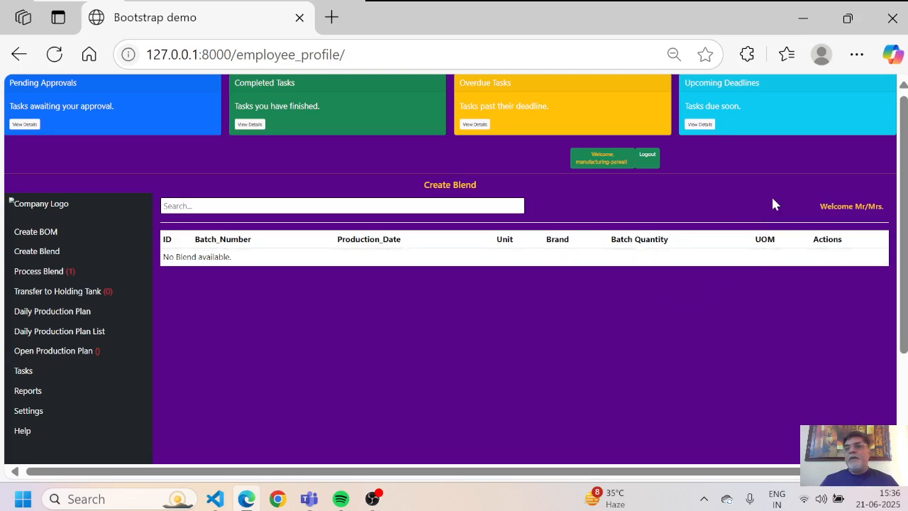
left_click(647, 157)
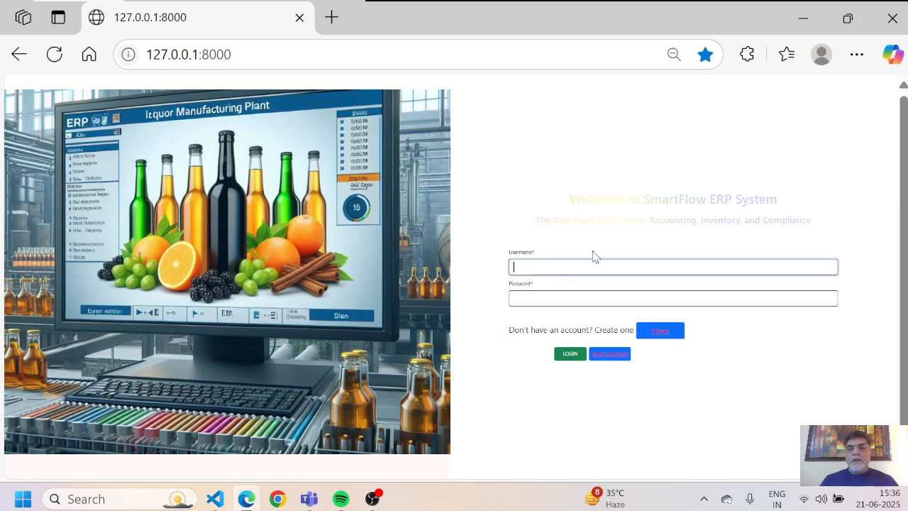
Step: Log in as the finance user with the saved username entry and the account password
type("unit")
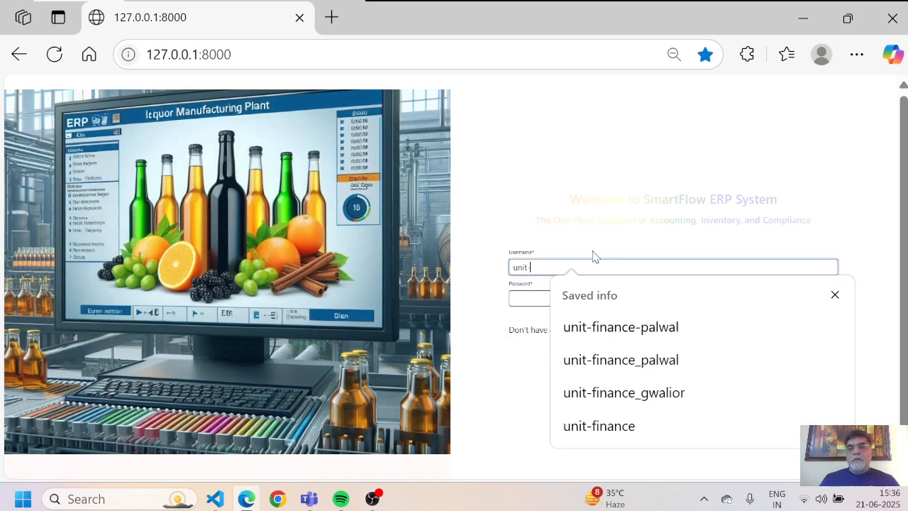
key("BackSpace")
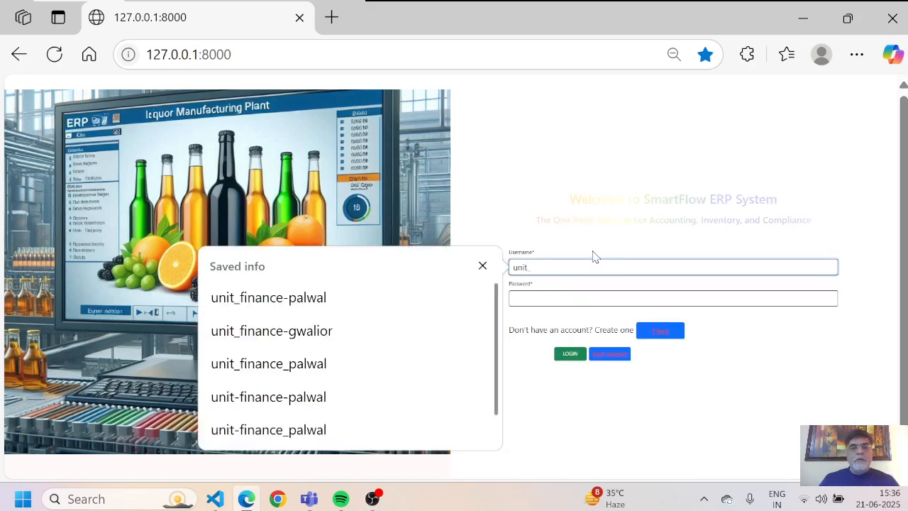
left_click(326, 310)
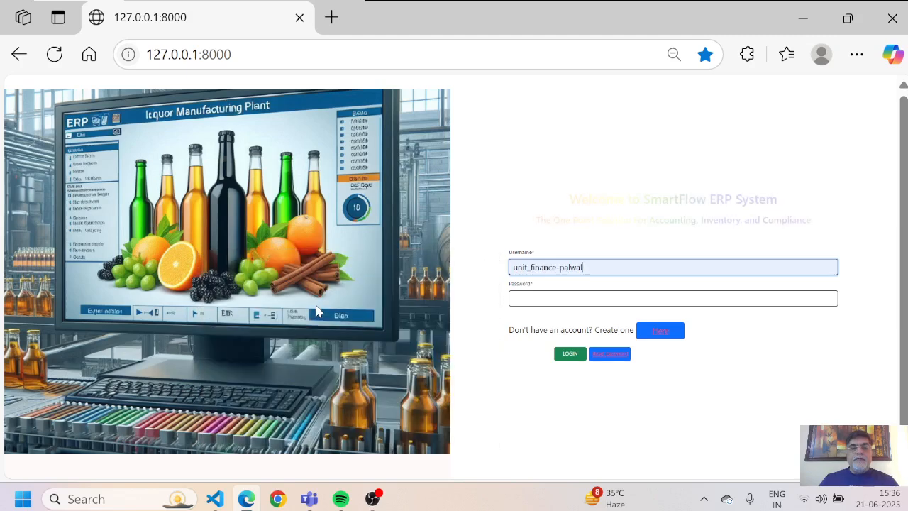
left_click(555, 298)
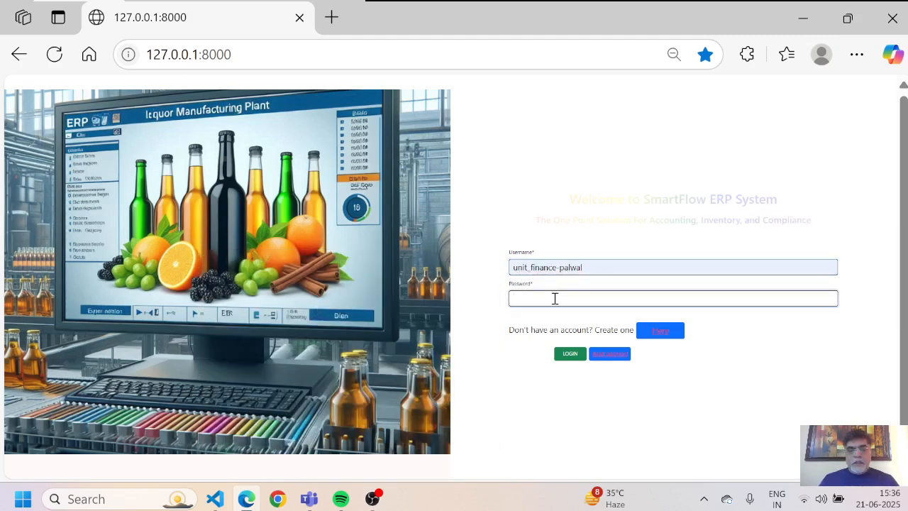
type("123456789")
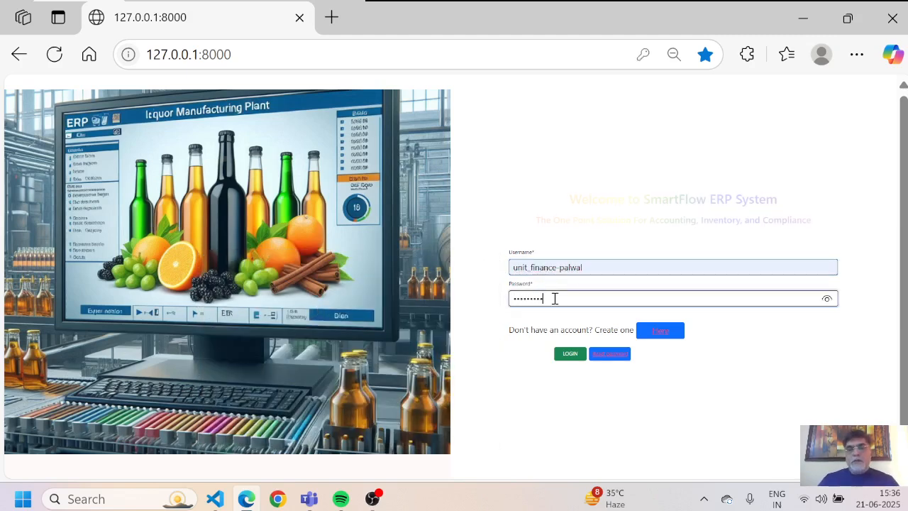
key("Return")
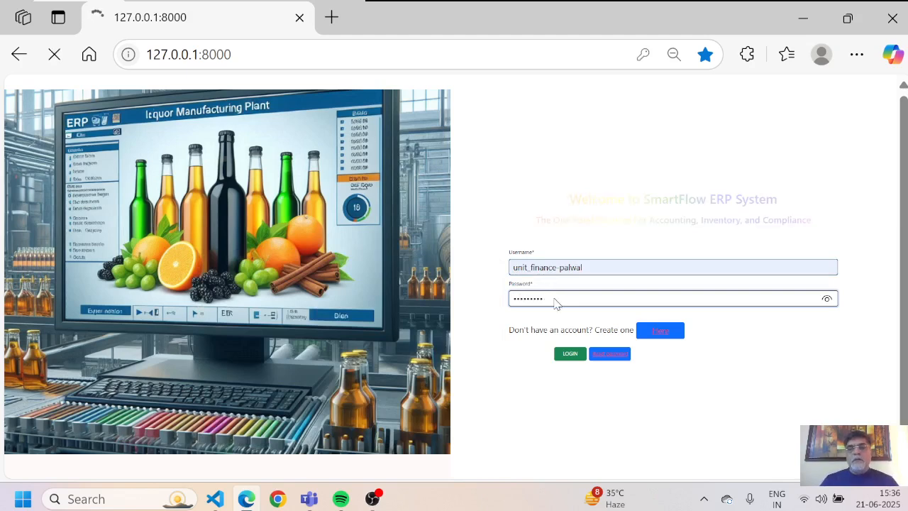
scroll(554, 304, "down", 3)
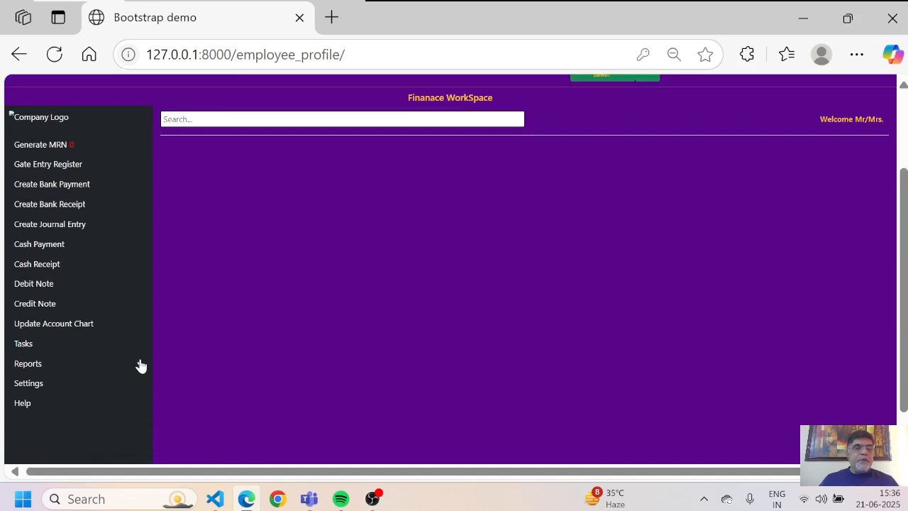
Step: Open the Journal Report and select unit Fct-Palwal with year 2025-26 (financial)
left_click(138, 364)
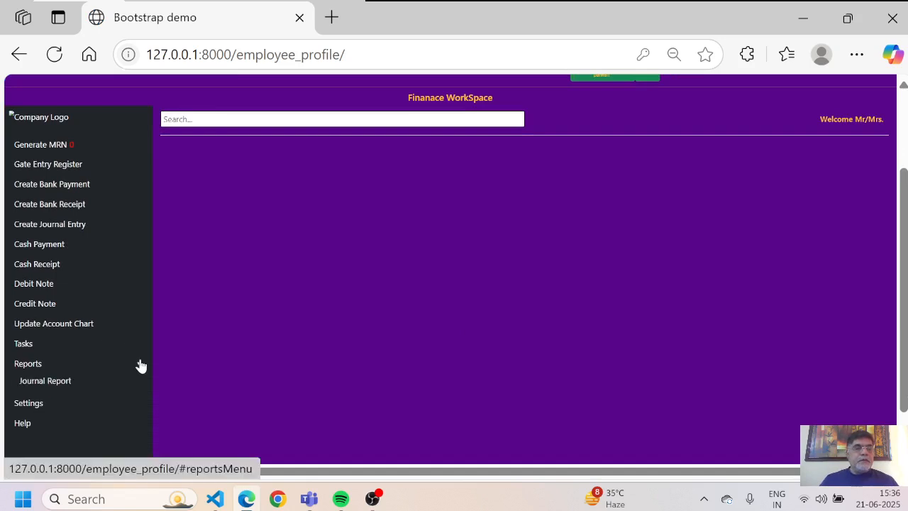
left_click(47, 384)
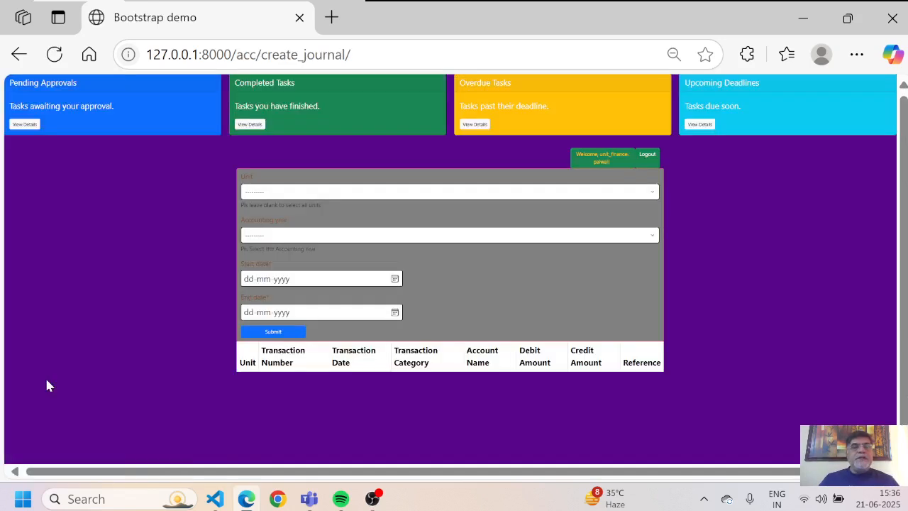
left_click(360, 195)
key("Down")
key("Return")
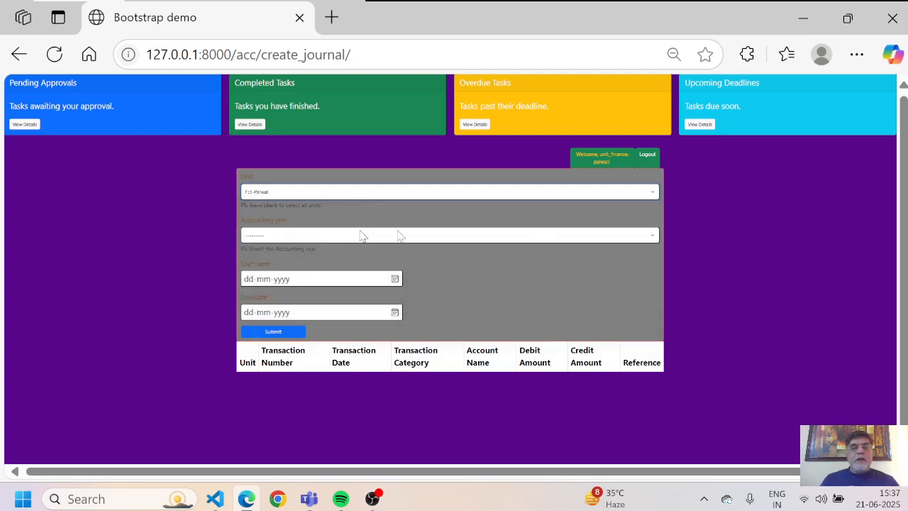
left_click(534, 239)
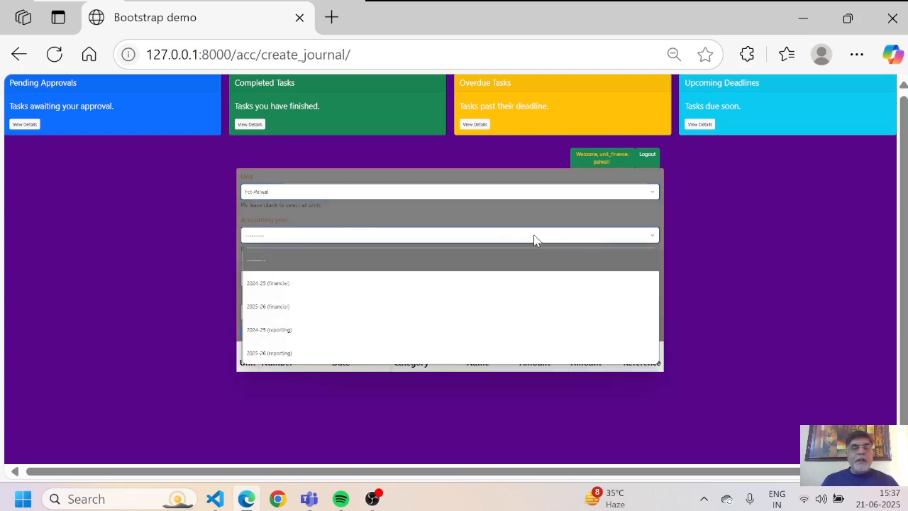
key("Down")
key("Down")
key("Return")
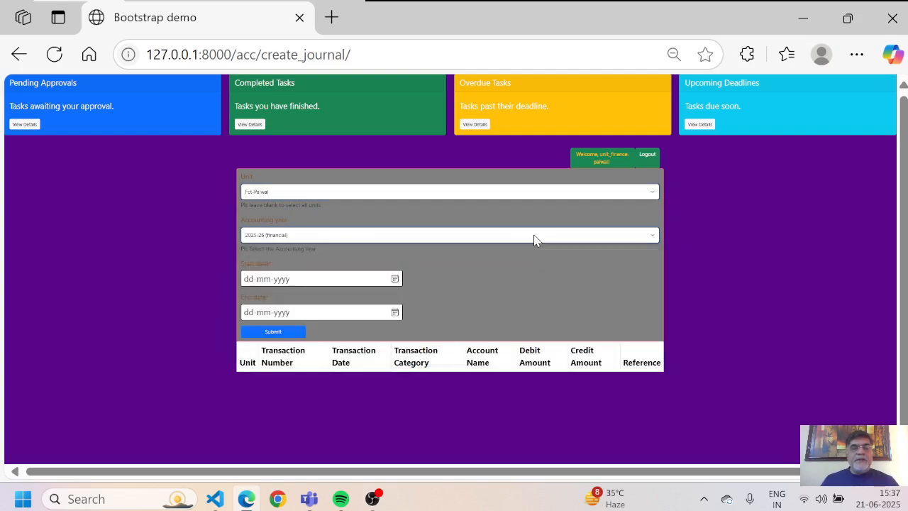
Step: Set both start and end dates to 21-06-2025 and generate the journal report
left_click(395, 280)
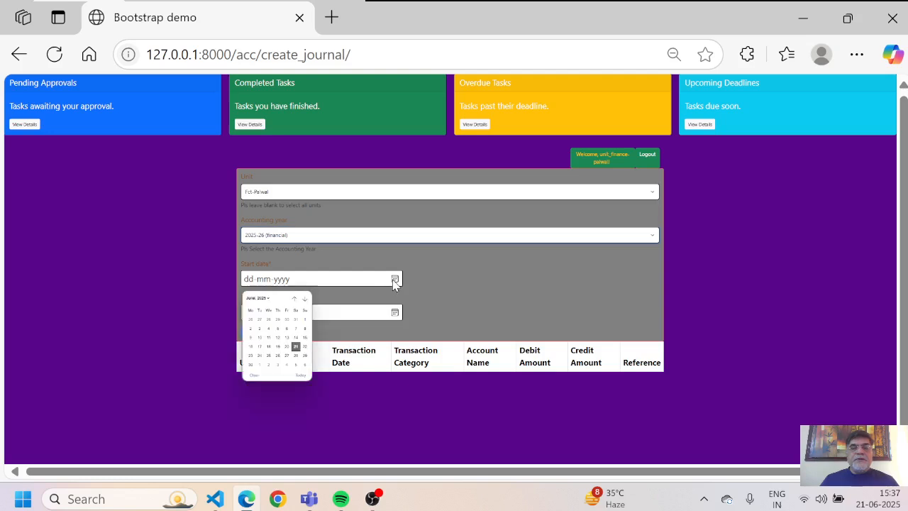
left_click(297, 348)
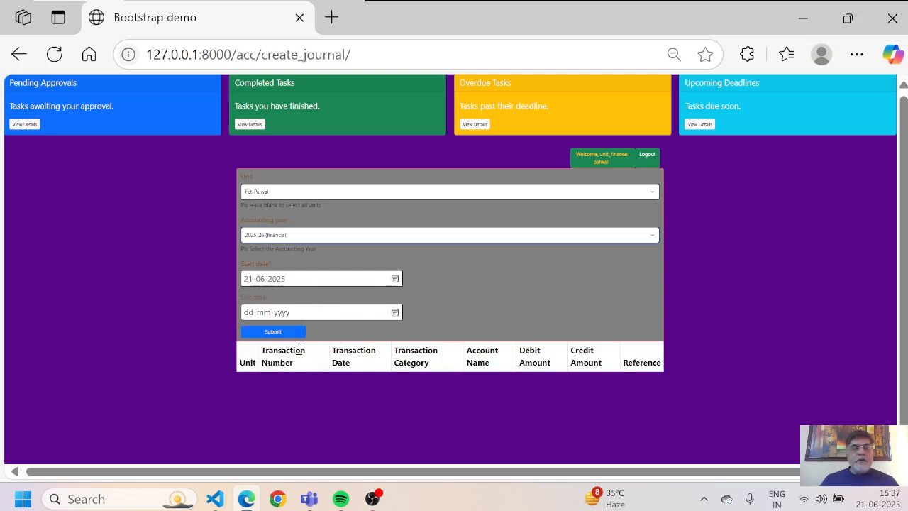
left_click(395, 313)
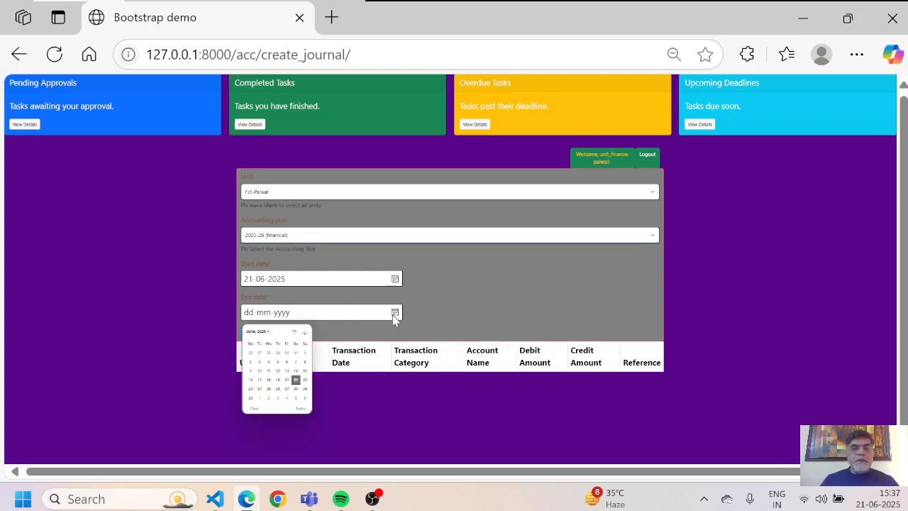
left_click(296, 380)
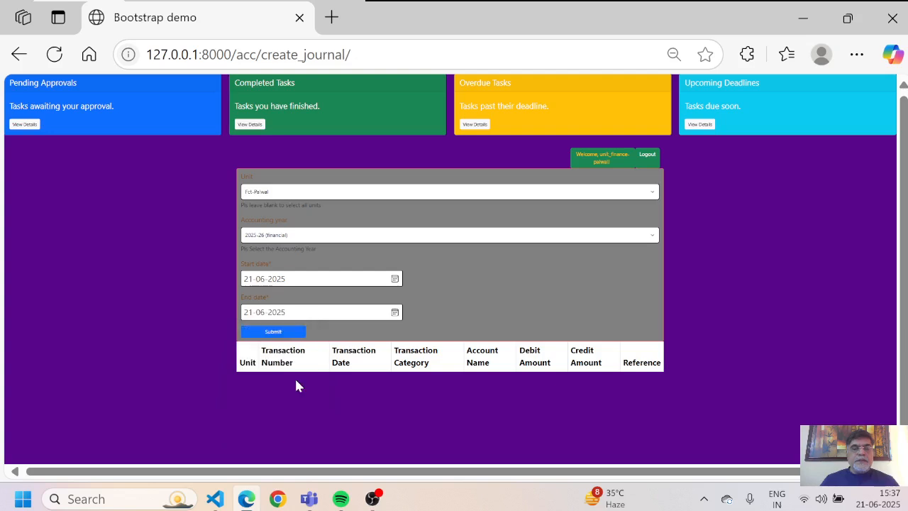
left_click(264, 332)
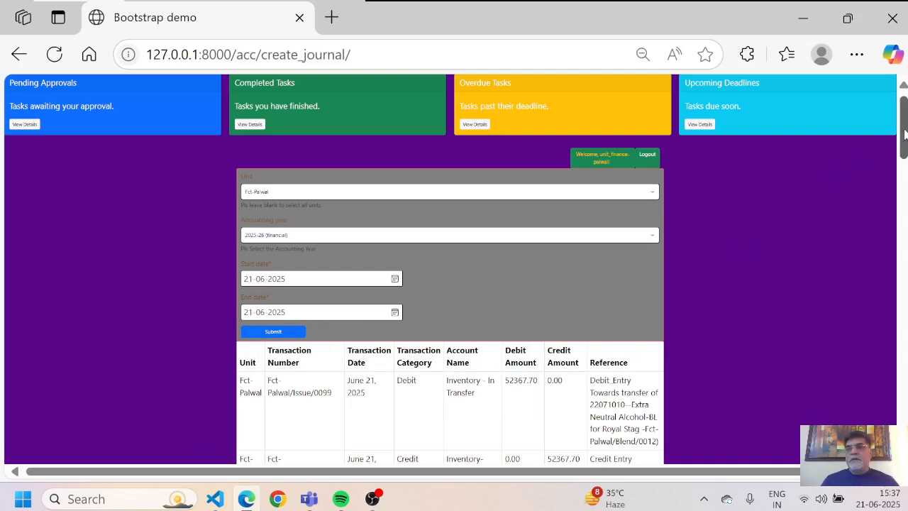
Step: Enlarge the page and scroll down the create_journal table to read its entries
scroll(904, 135, "down", 3)
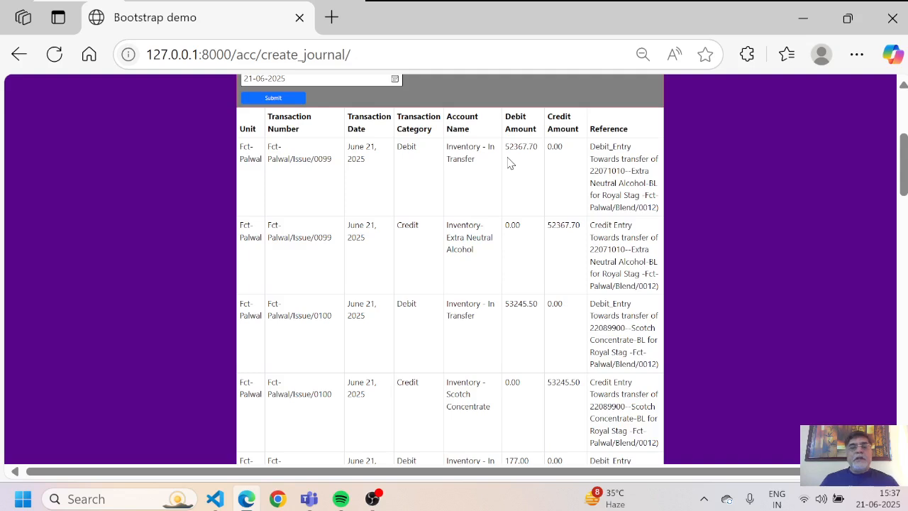
key("ctrl+plus")
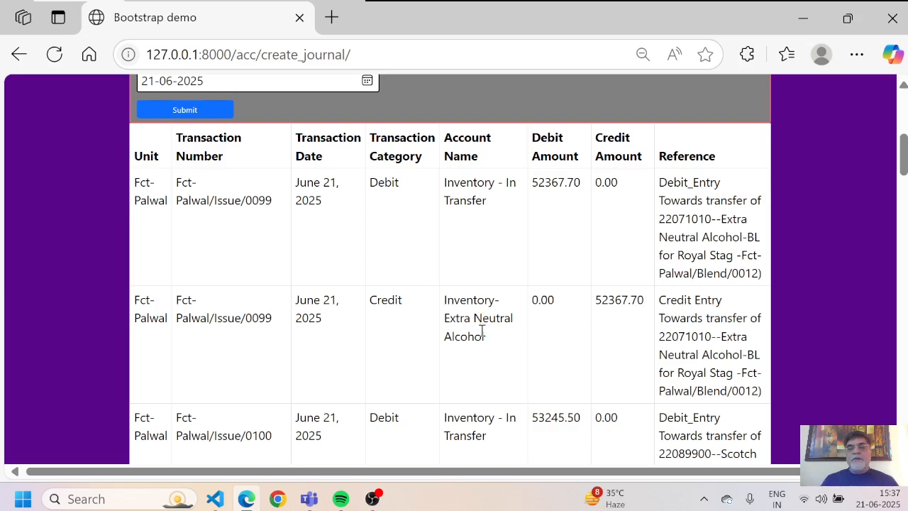
scroll(482, 331, "down", 1)
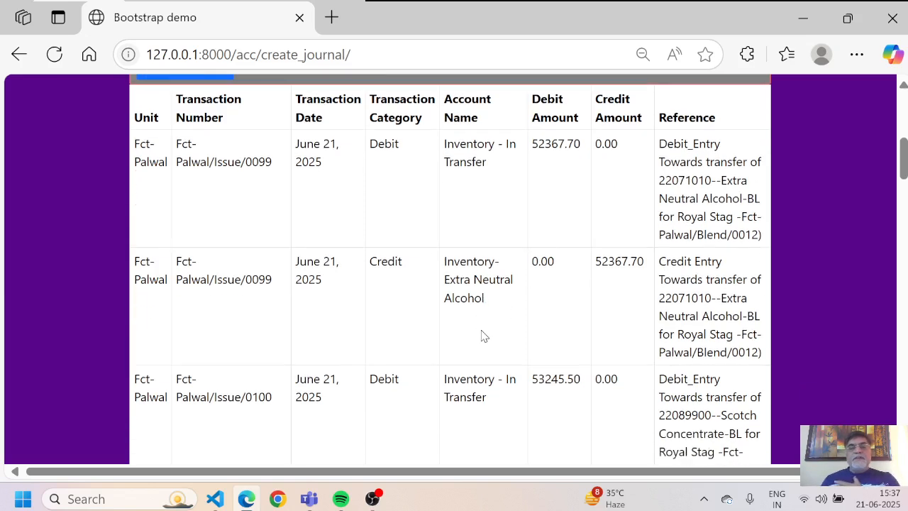
scroll(481, 330, "down", 5)
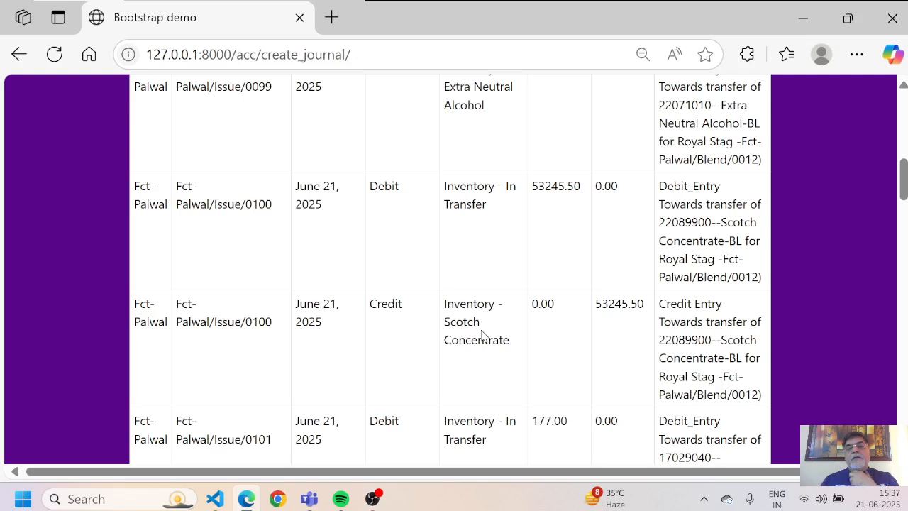
scroll(482, 335, "down", 1)
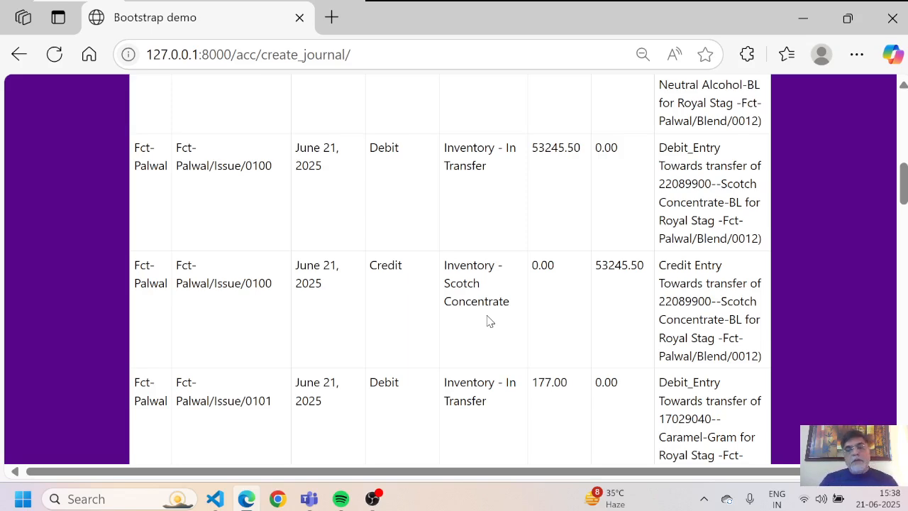
scroll(488, 322, "down", 2)
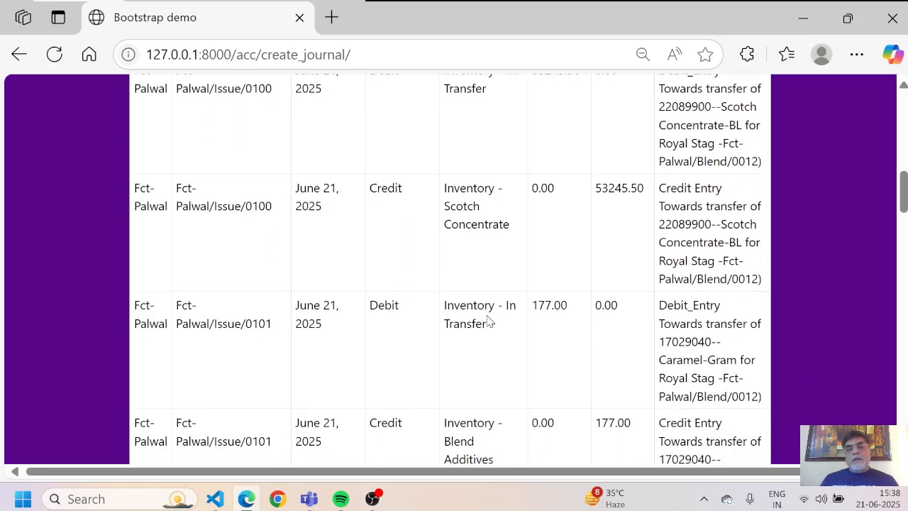
scroll(488, 321, "down", 1)
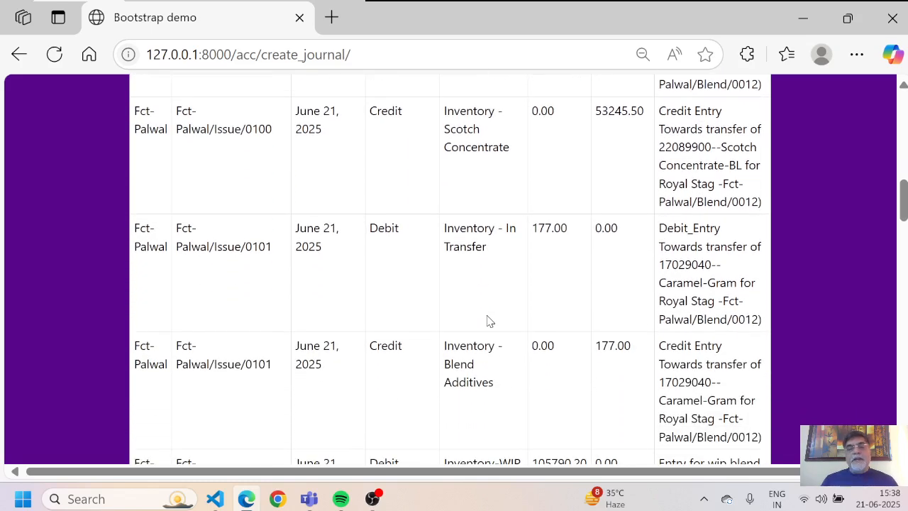
scroll(487, 321, "down", 2)
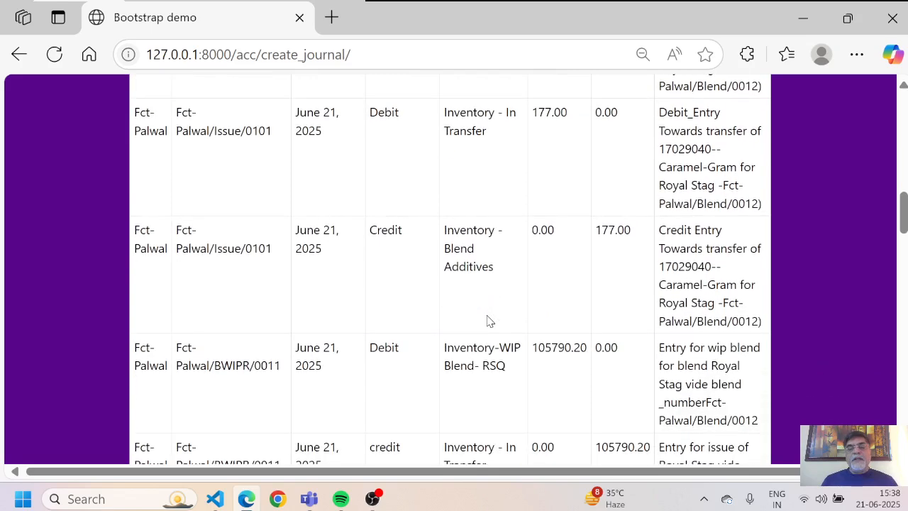
scroll(488, 321, "down", 2)
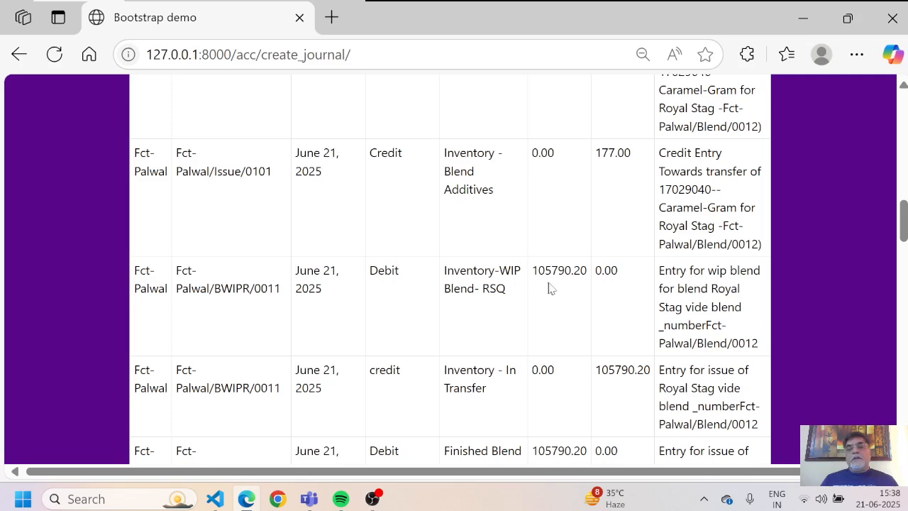
Step: Settle on the Transfer/0022 rows moving 105790.20 into Finished Blend -RSQ
scroll(569, 278, "up", 3)
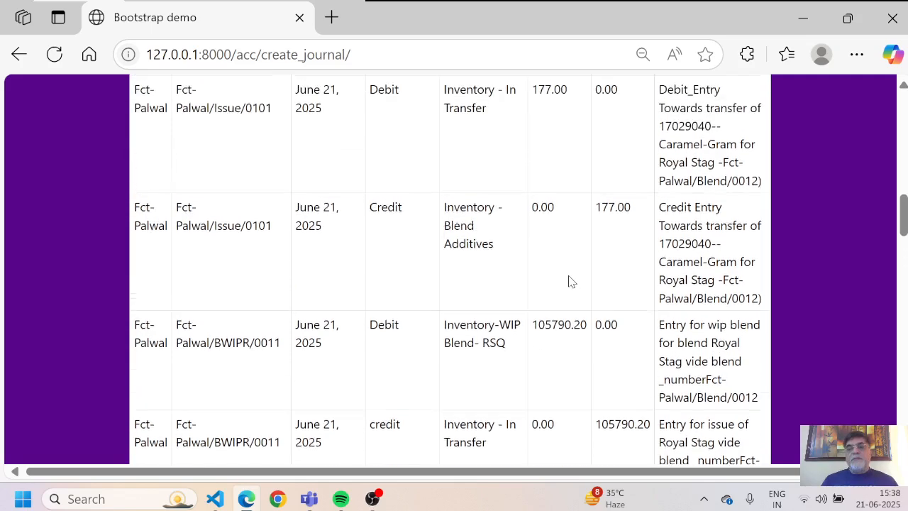
scroll(571, 281, "up", 1)
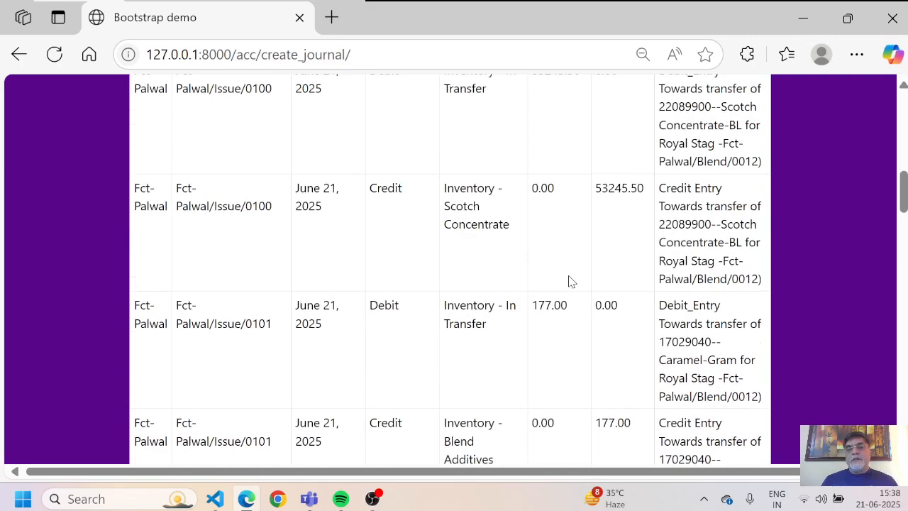
scroll(571, 282, "up", 3)
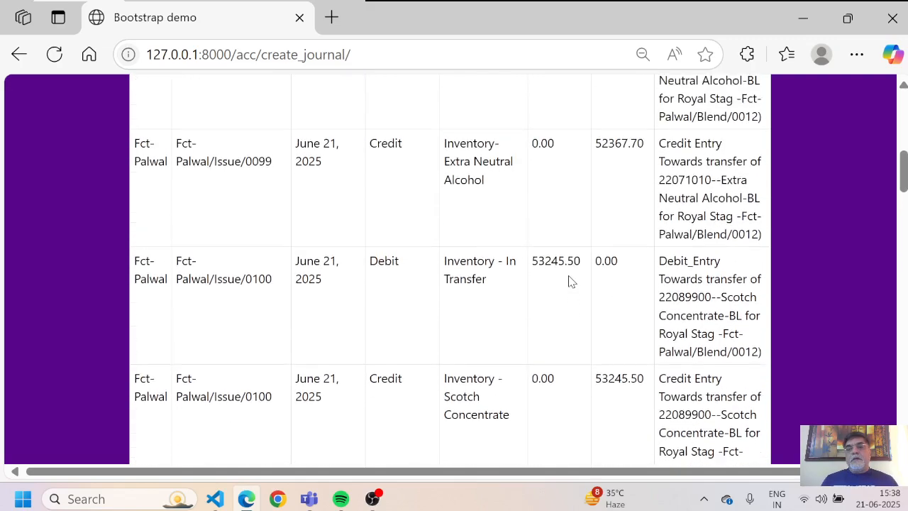
scroll(571, 282, "down", 3)
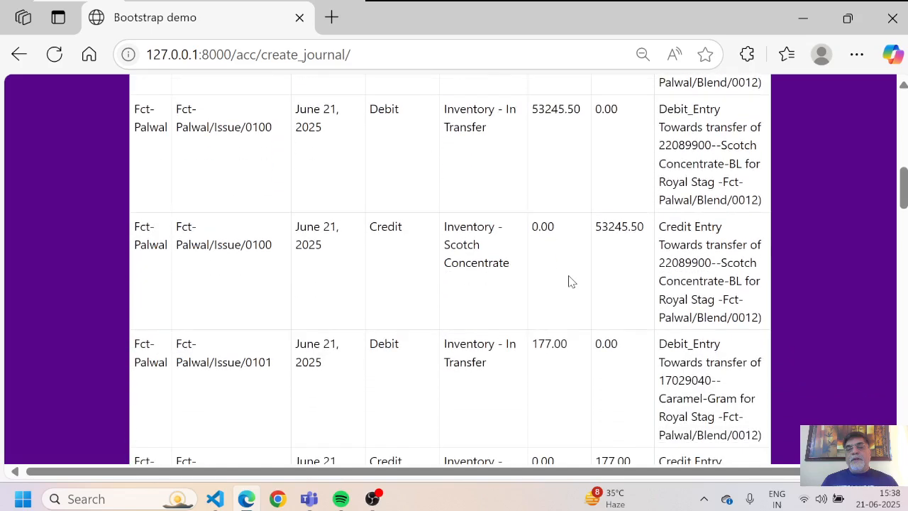
scroll(571, 281, "down", 4)
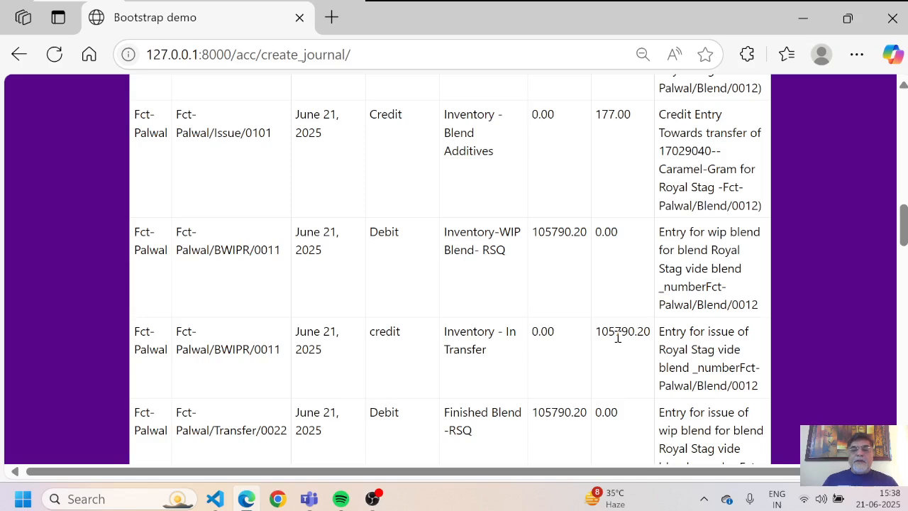
scroll(617, 338, "down", 1)
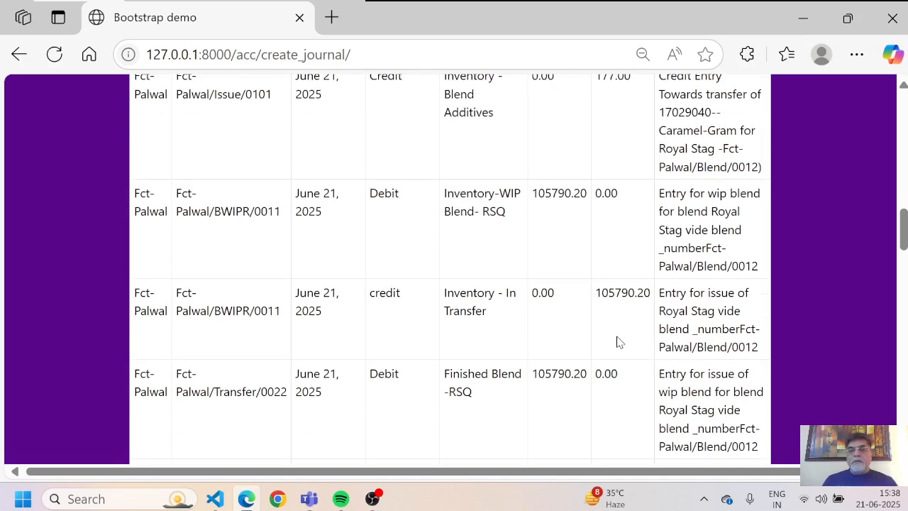
scroll(617, 343, "down", 4)
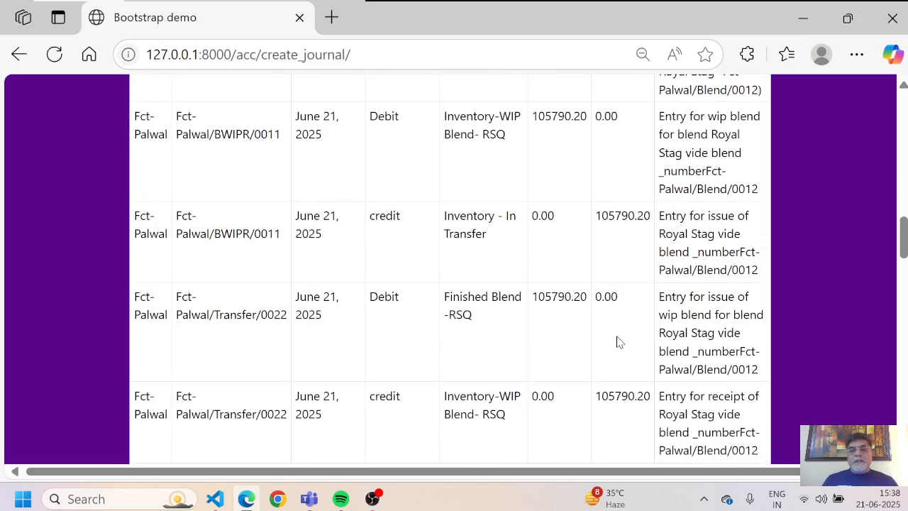
scroll(617, 343, "down", 1)
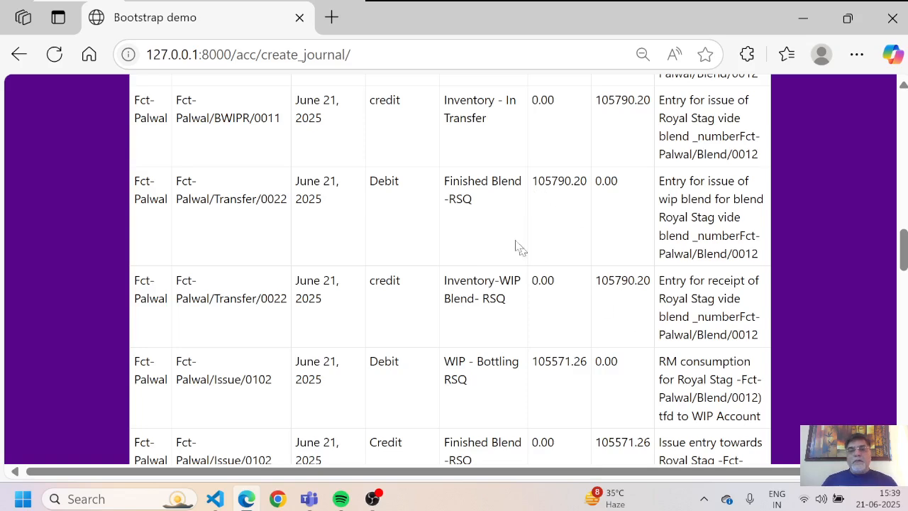
Step: Scroll past Issue/0103–0107 to the Issue/0108 Packing Tapes rows and OHA/0011 Bottling Charges 14230.80
scroll(468, 197, "down", 3)
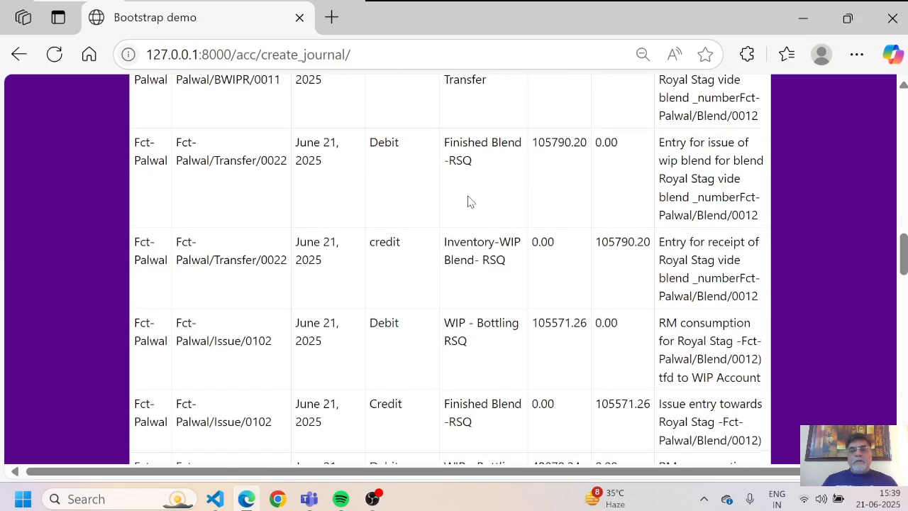
scroll(468, 203, "down", 1)
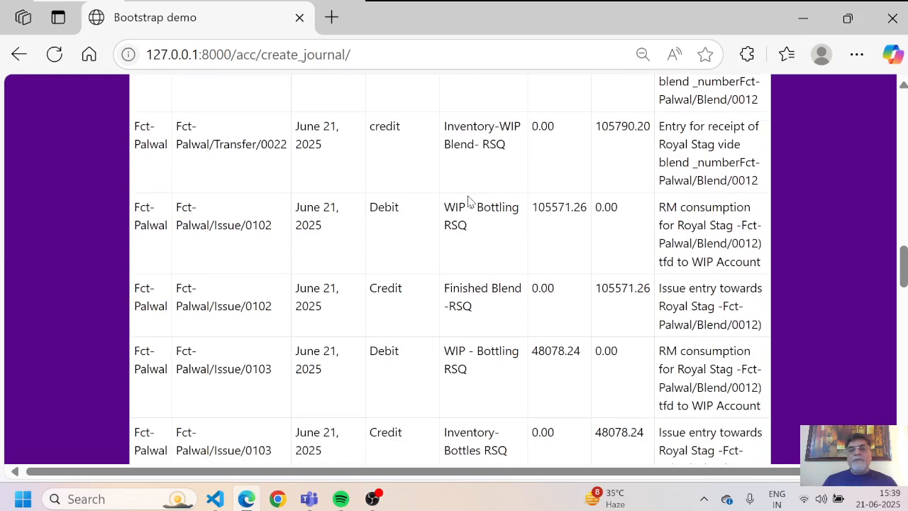
scroll(468, 203, "down", 1)
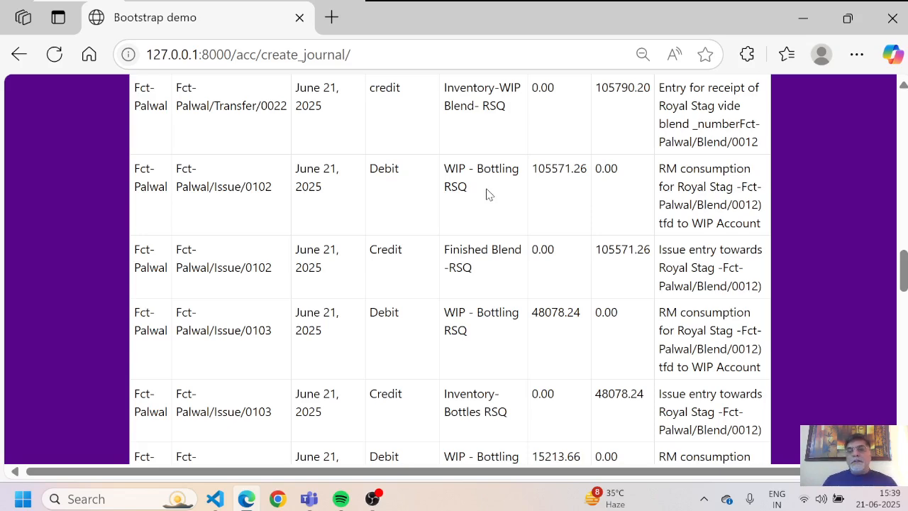
scroll(486, 194, "down", 3)
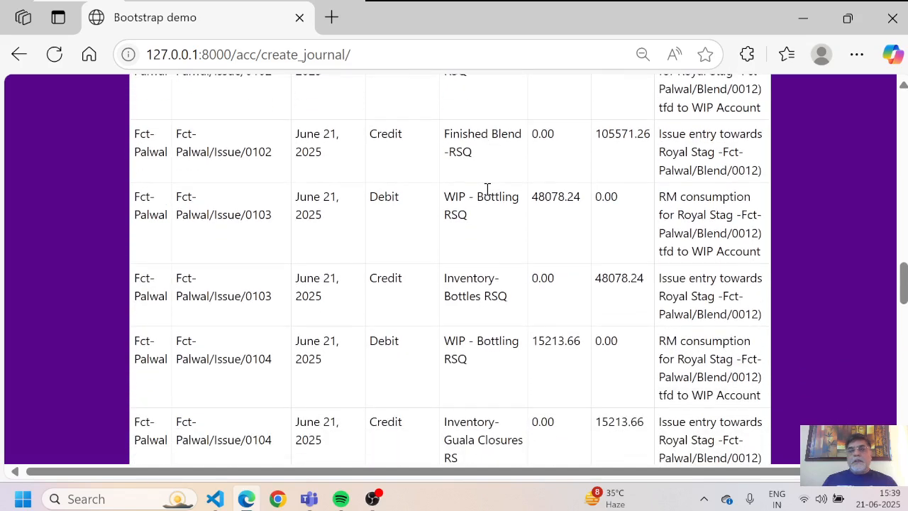
scroll(487, 192, "down", 1)
scroll(486, 195, "down", 1)
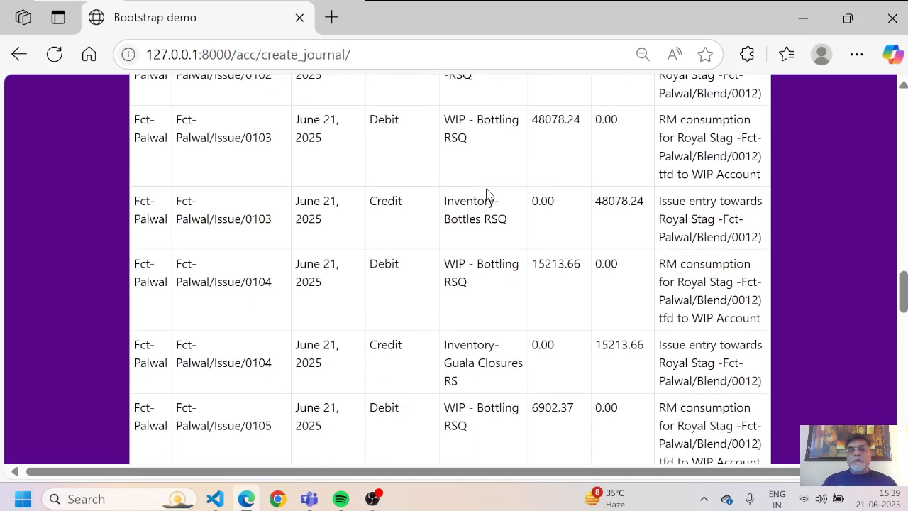
scroll(486, 194, "down", 1)
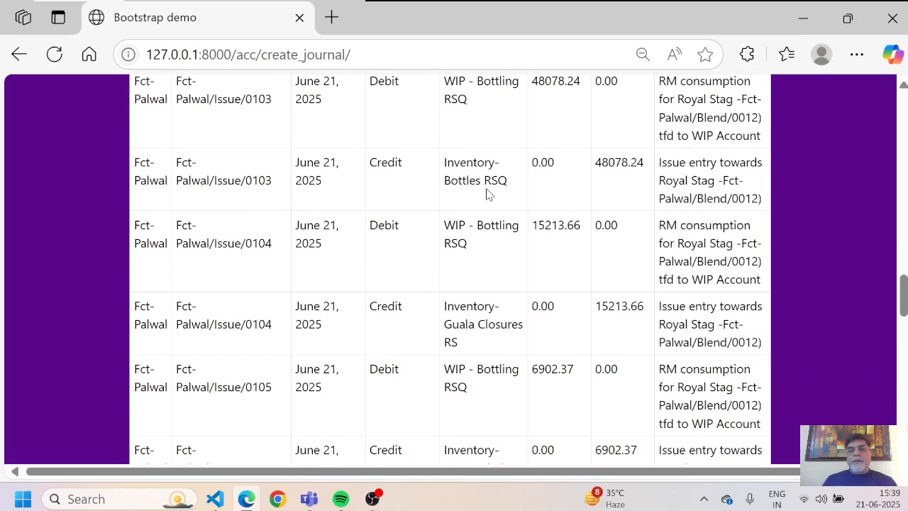
scroll(487, 195, "down", 1)
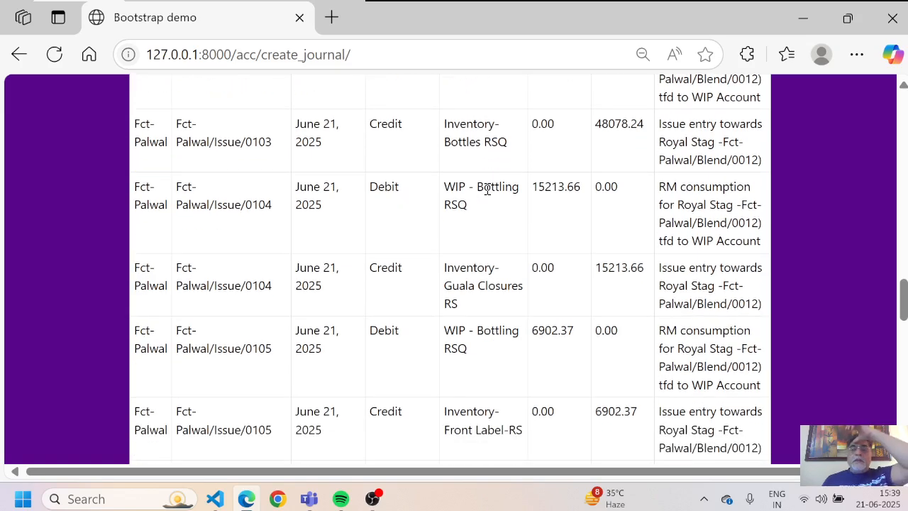
scroll(487, 189, "down", 3)
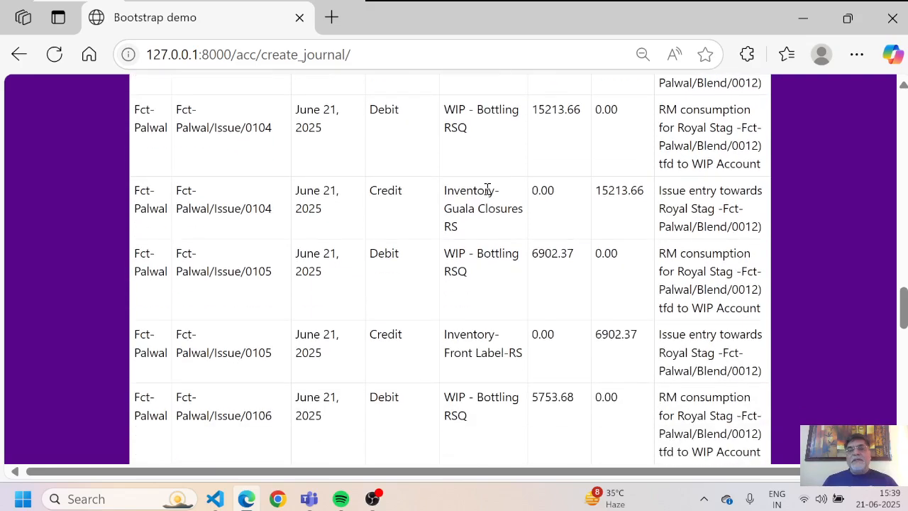
scroll(487, 194, "down", 1)
scroll(487, 192, "down", 6)
scroll(487, 189, "down", 2)
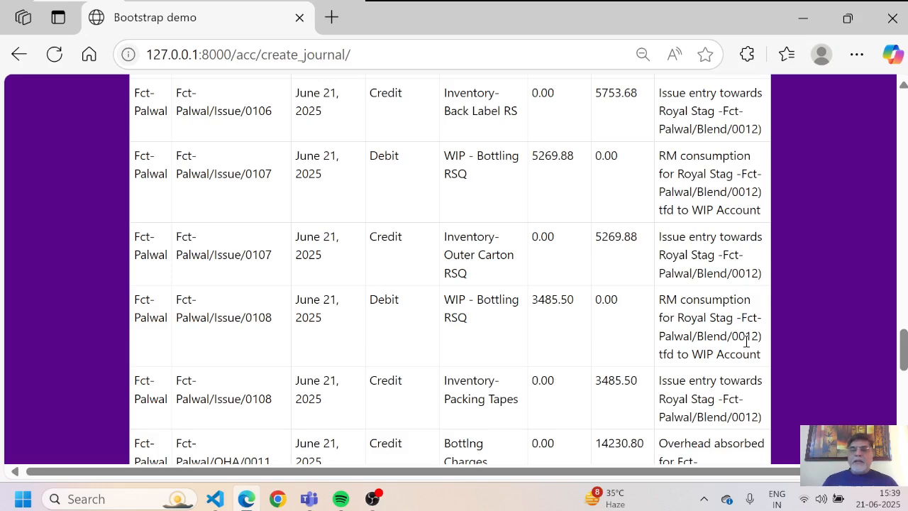
scroll(746, 341, "down", 1)
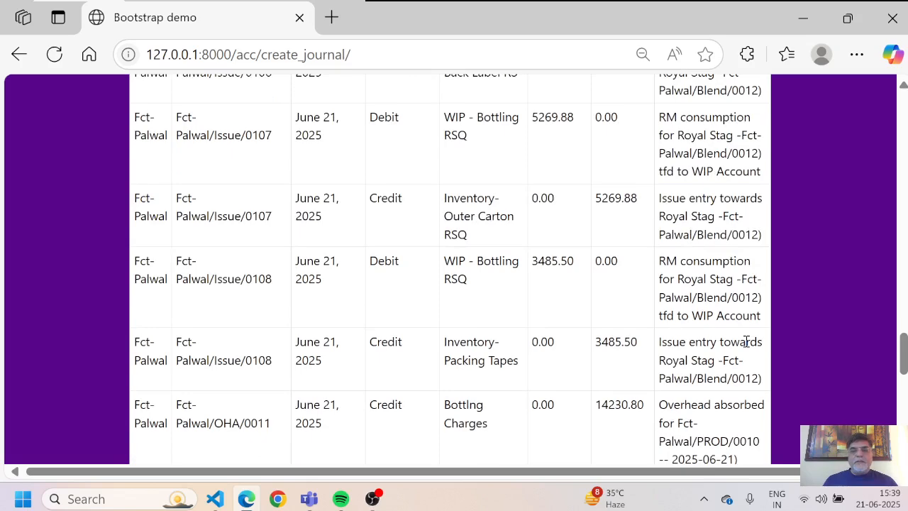
scroll(746, 342, "down", 1)
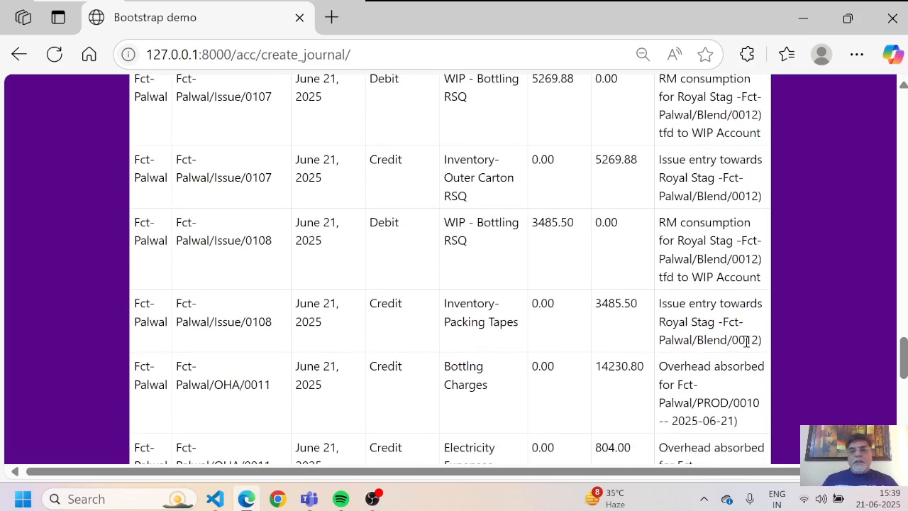
scroll(746, 341, "down", 1)
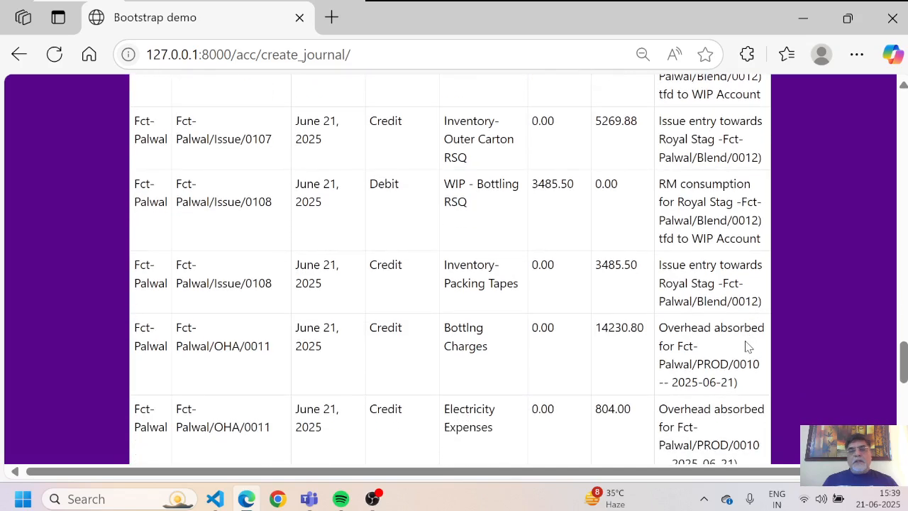
scroll(746, 345, "down", 1)
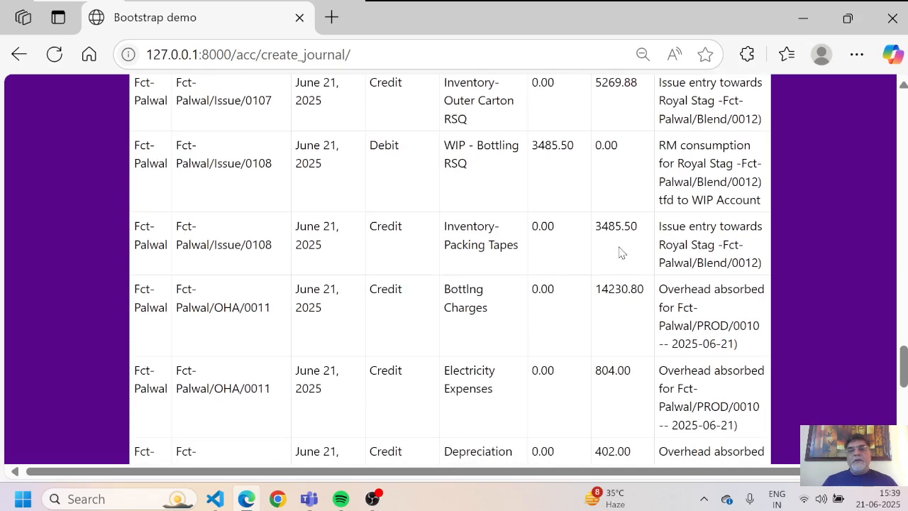
scroll(620, 249, "down", 2)
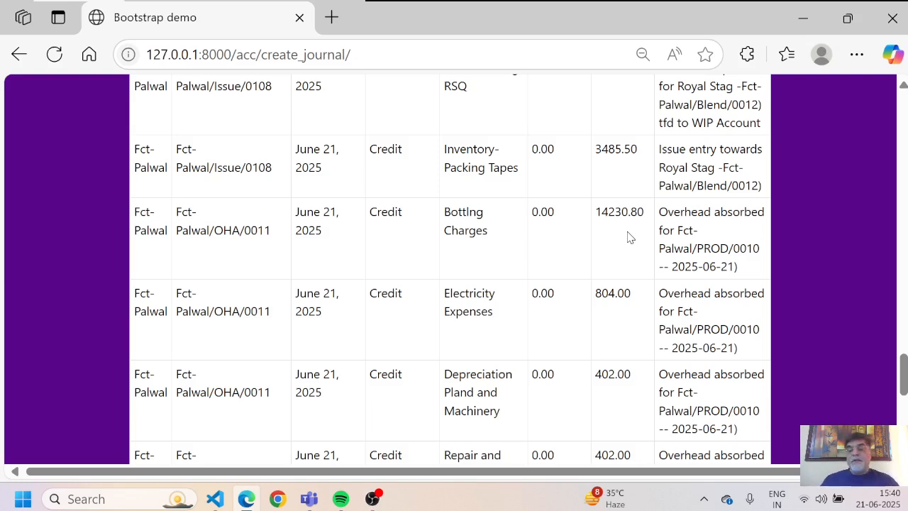
scroll(630, 237, "down", 1)
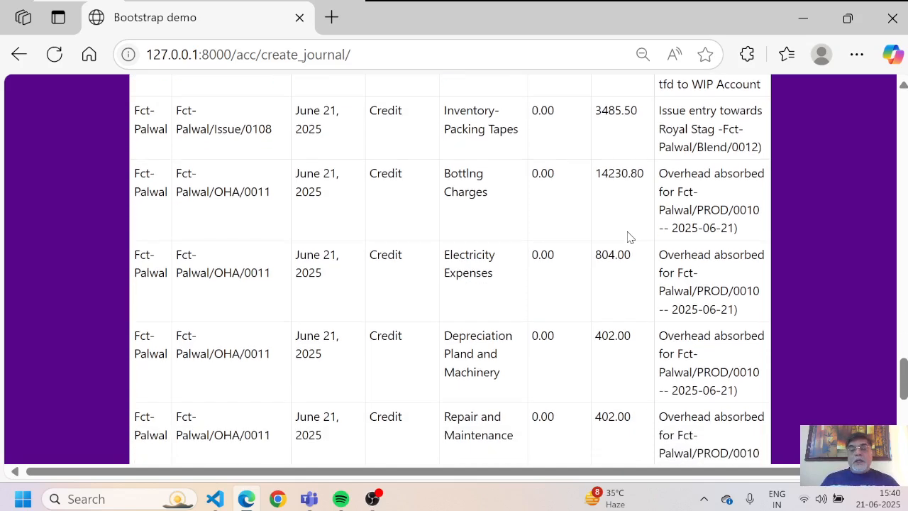
scroll(630, 237, "down", 1)
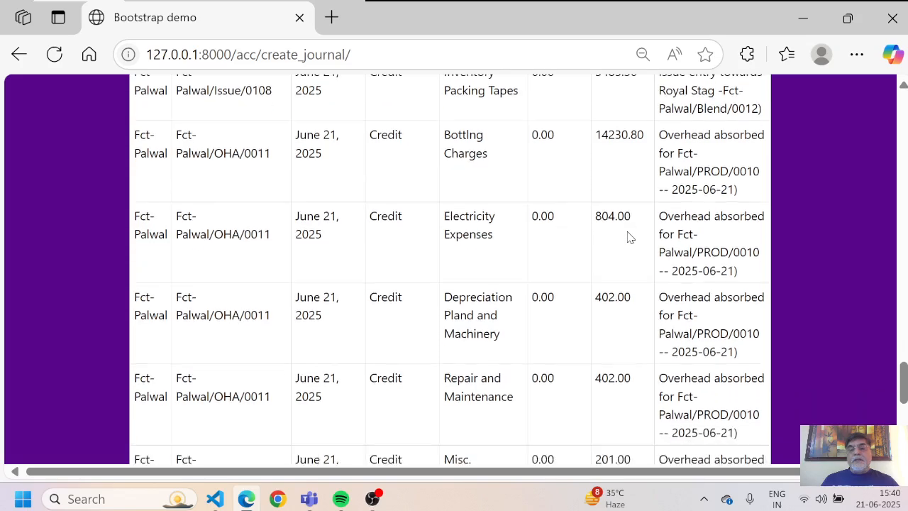
scroll(630, 237, "down", 1)
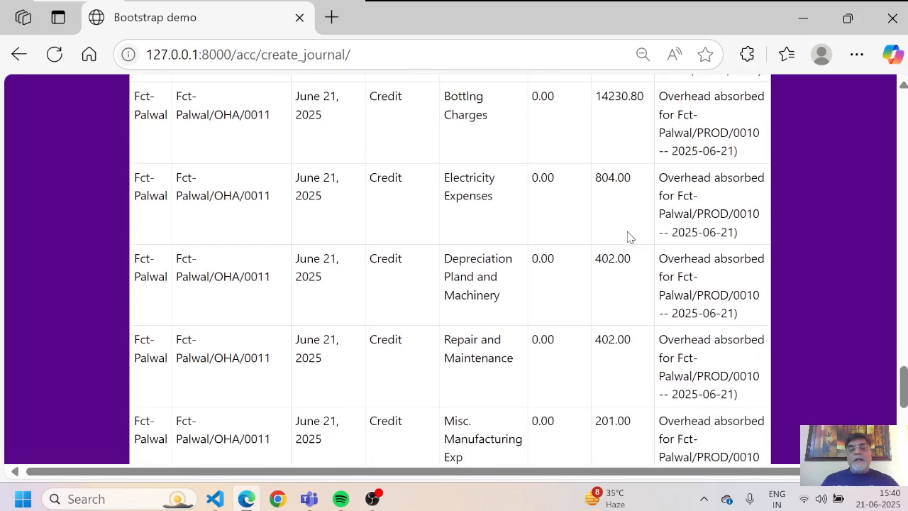
scroll(630, 237, "down", 1)
scroll(630, 237, "down", 2)
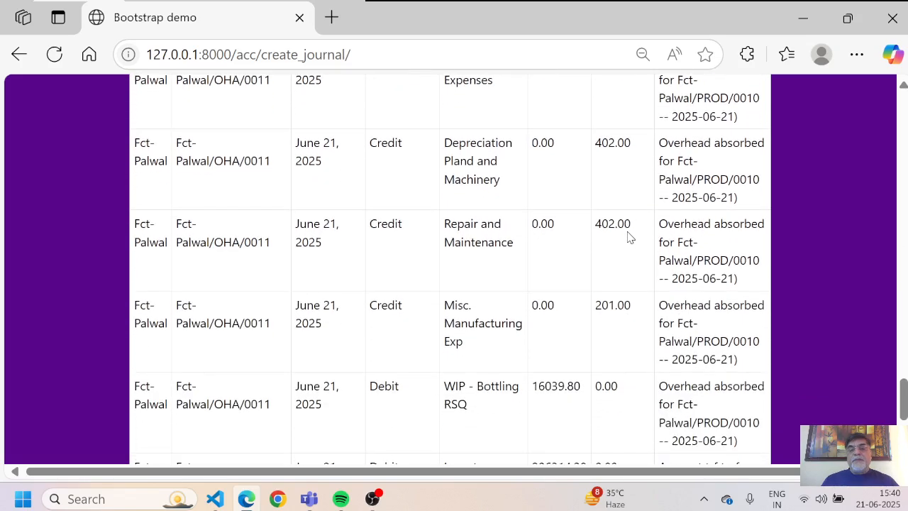
scroll(630, 237, "down", 1)
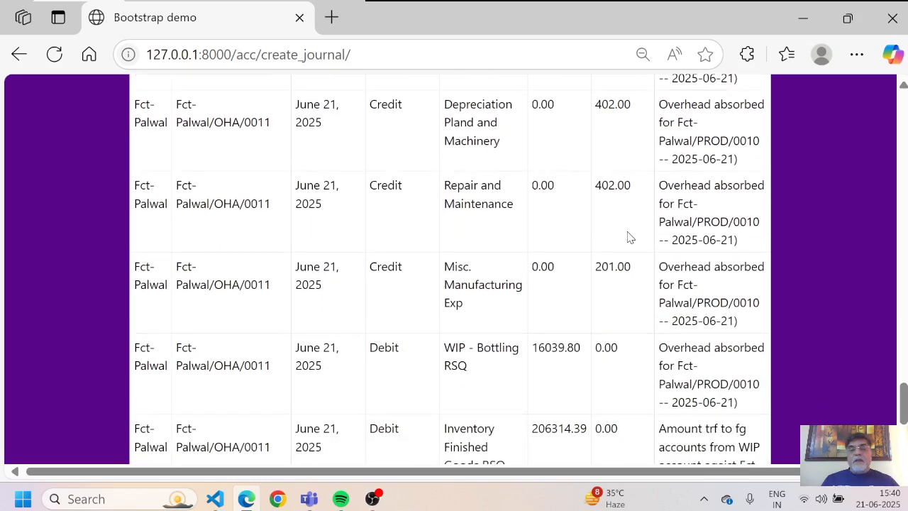
scroll(630, 237, "down", 1)
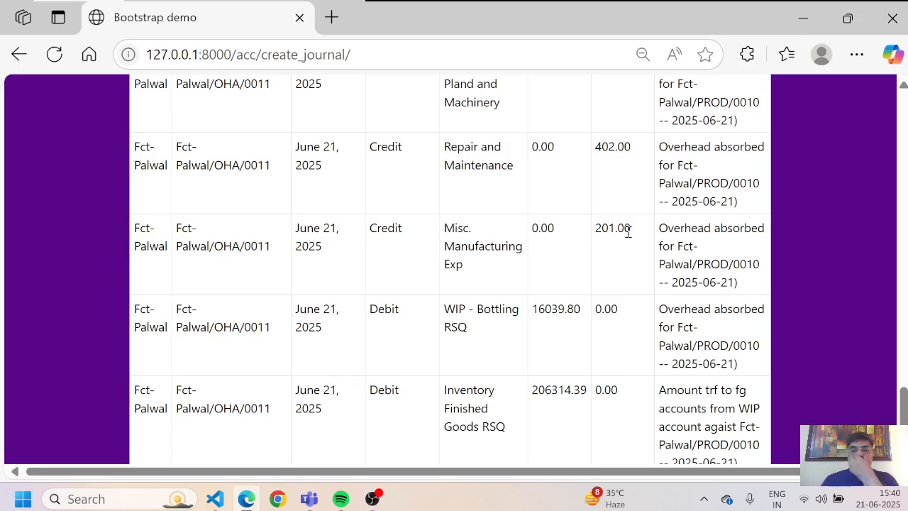
scroll(629, 231, "down", 1)
scroll(629, 234, "down", 1)
scroll(629, 237, "up", 3)
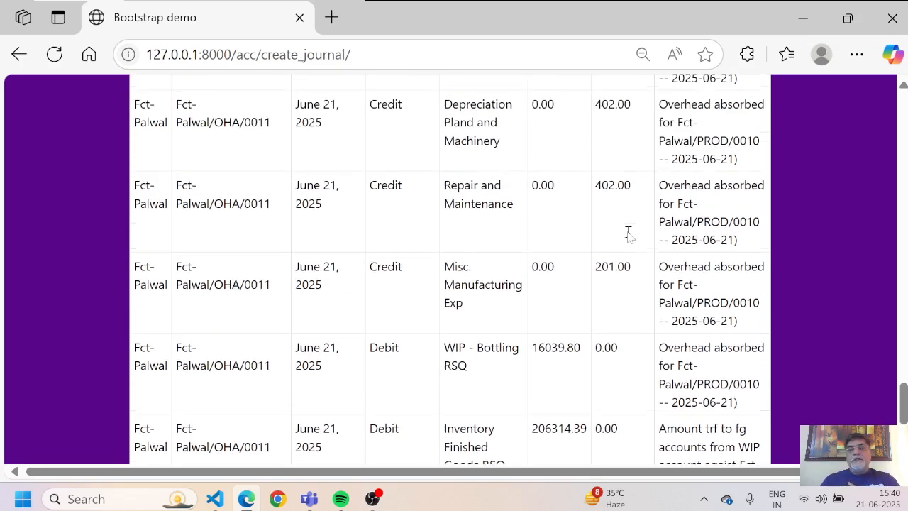
scroll(628, 237, "down", 4)
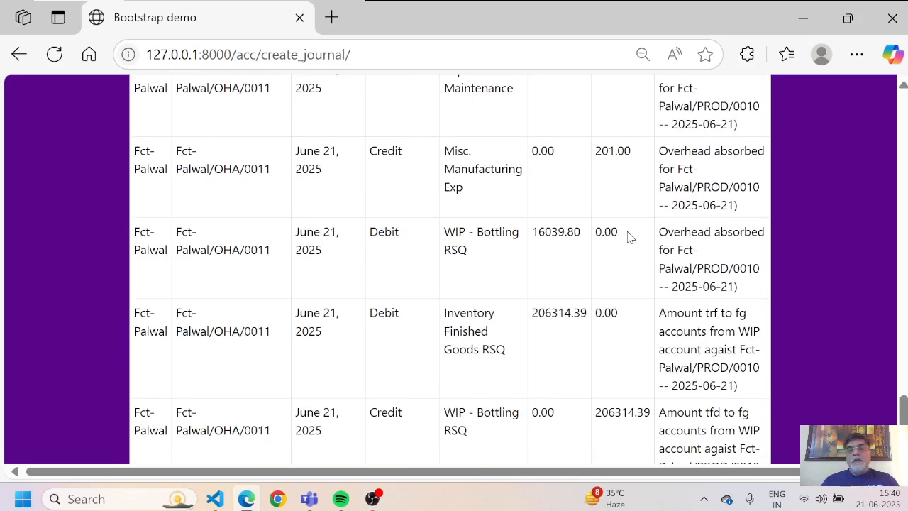
scroll(629, 237, "down", 1)
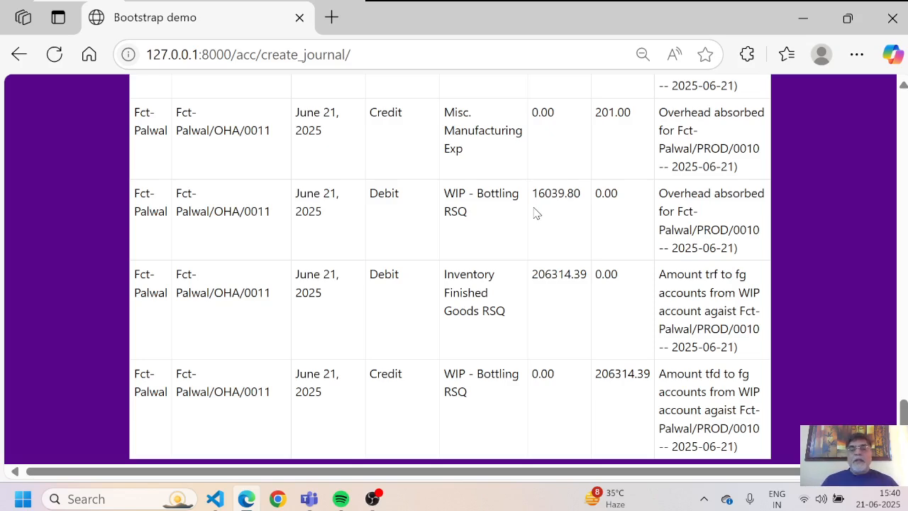
scroll(536, 213, "down", 1)
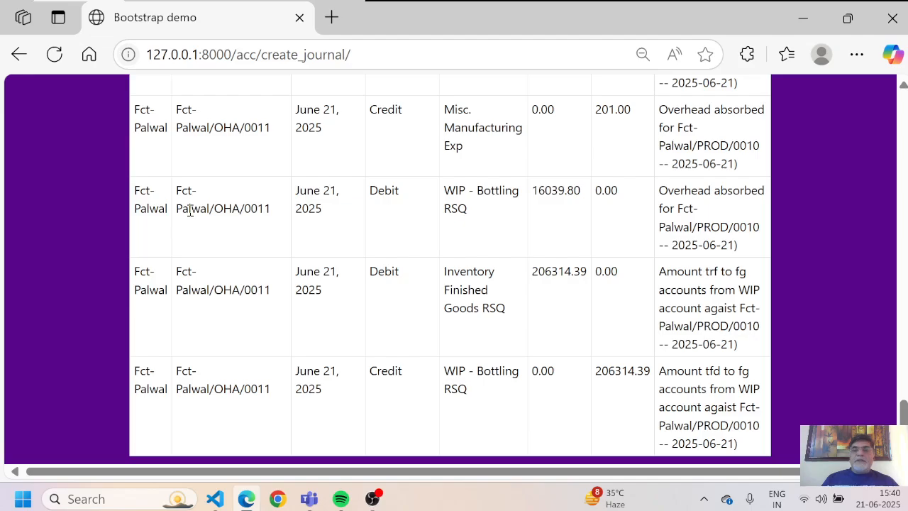
scroll(191, 211, "up", 15)
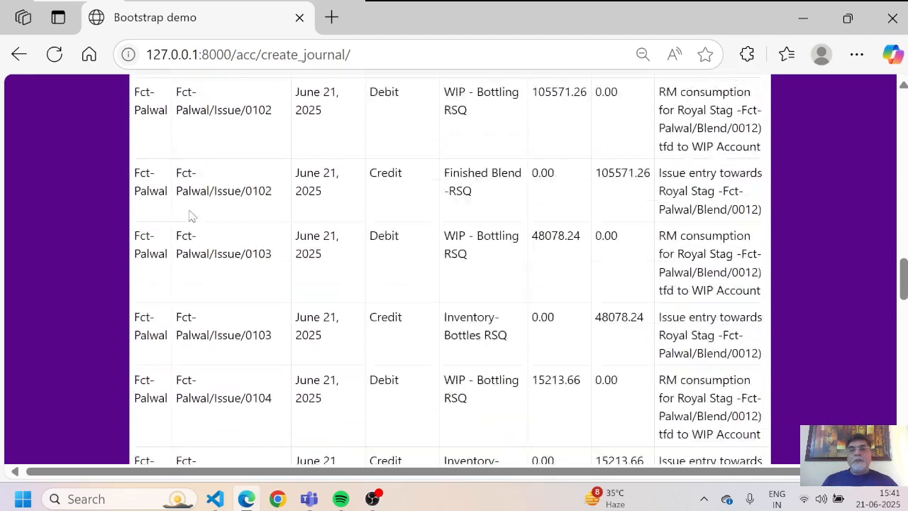
scroll(190, 216, "up", 10)
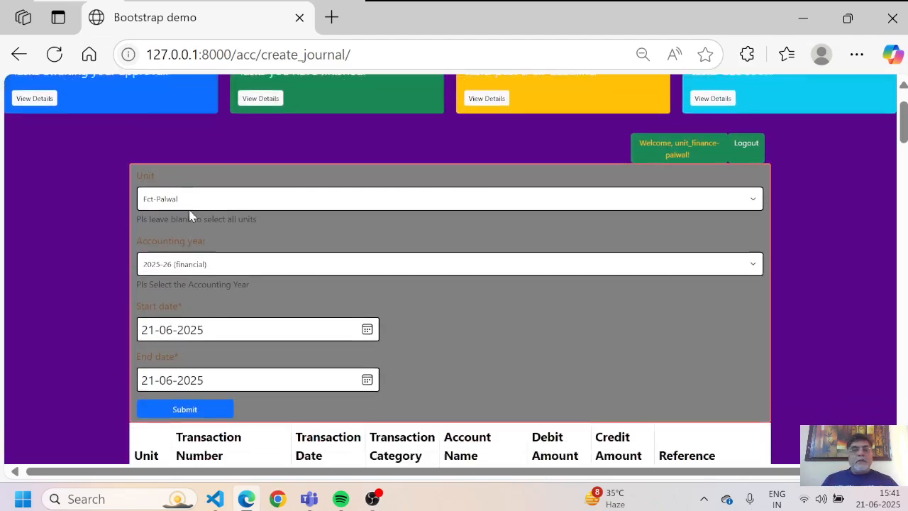
scroll(190, 216, "up", 1)
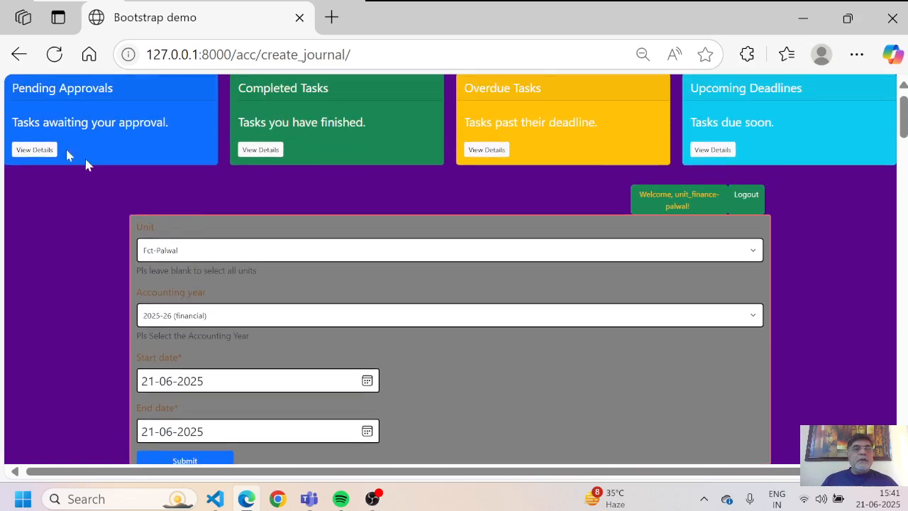
Step: Return to the finance workspace page and dismiss the login success message
left_click(19, 55)
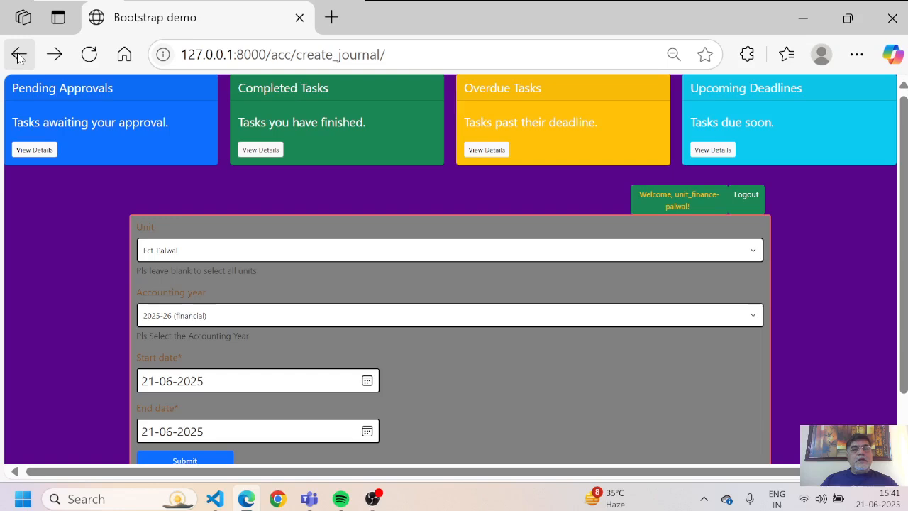
left_click(18, 56)
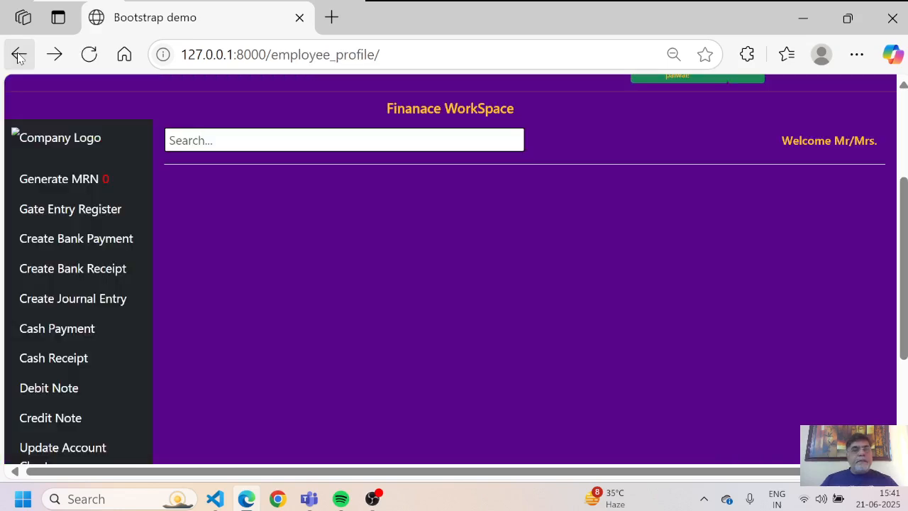
scroll(237, 302, "down", 1)
scroll(237, 302, "up", 1)
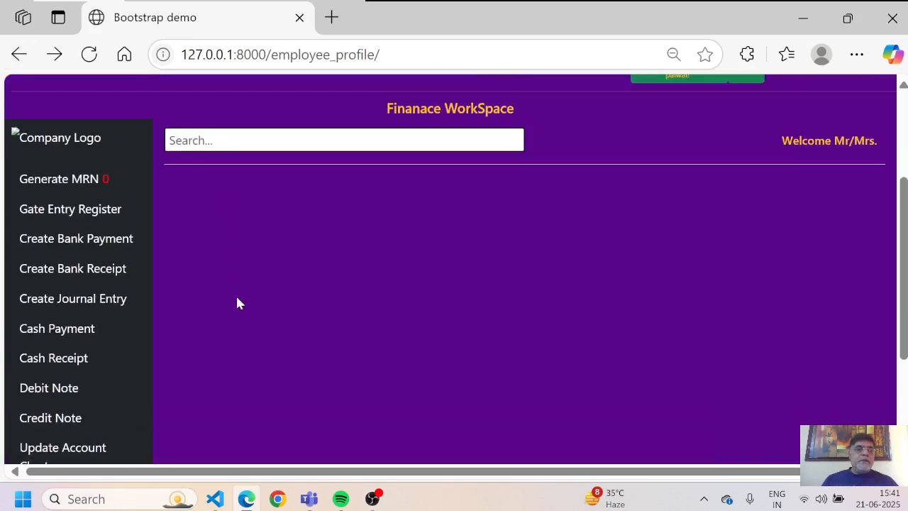
scroll(237, 303, "up", 2)
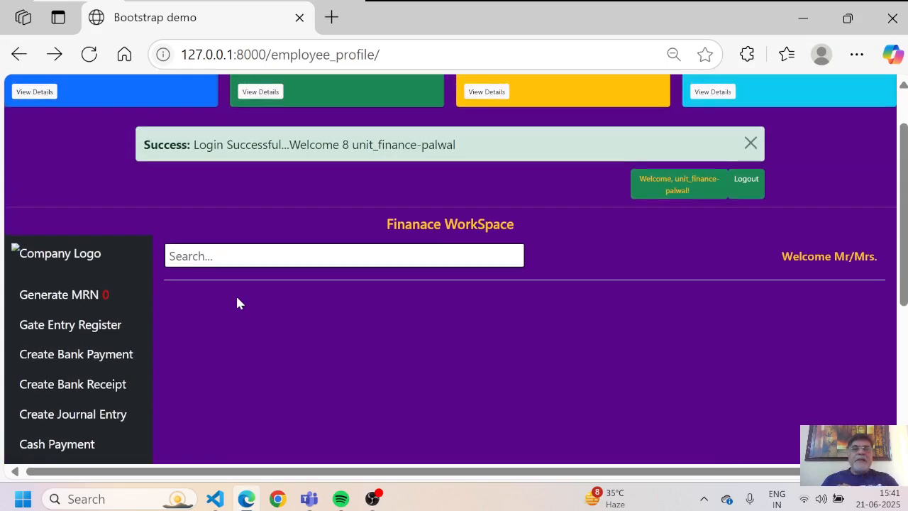
left_click(751, 145)
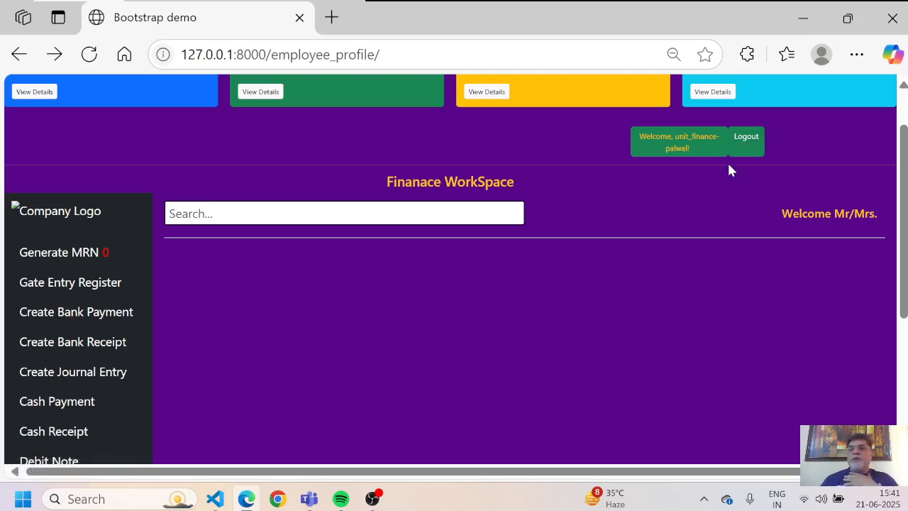
Step: Log out and sign back in with the saved username and the account password
left_click(756, 142)
type("s")
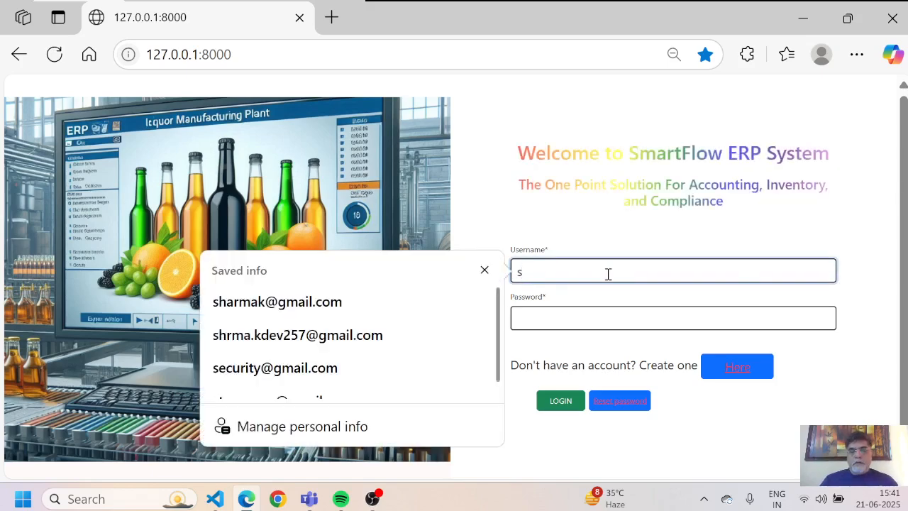
type("ha")
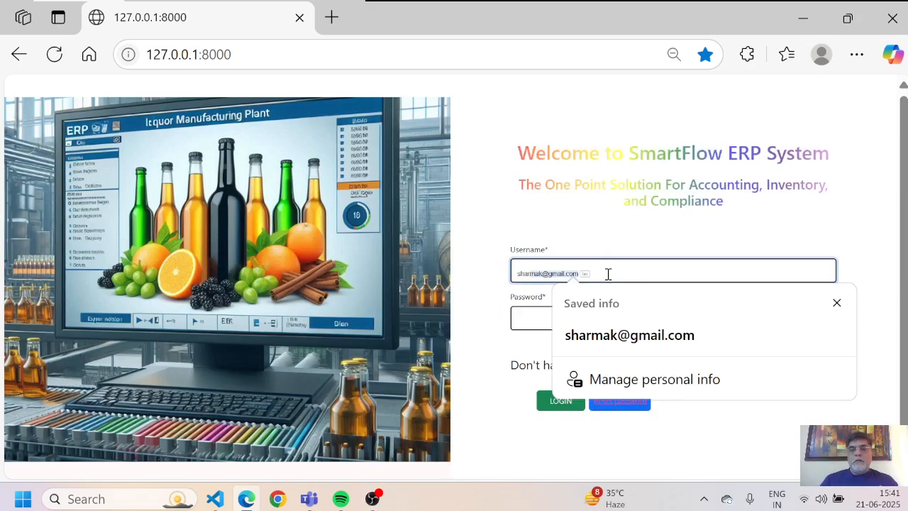
key("Down")
key("Return")
key("BackSpace")
key("BackSpace")
key("BackSpace")
key("BackSpace")
key("BackSpace")
key("BackSpace")
key("BackSpace")
key("BackSpace")
key("BackSpace")
key("BackSpace")
key("Return")
type("*********")
key("Return")
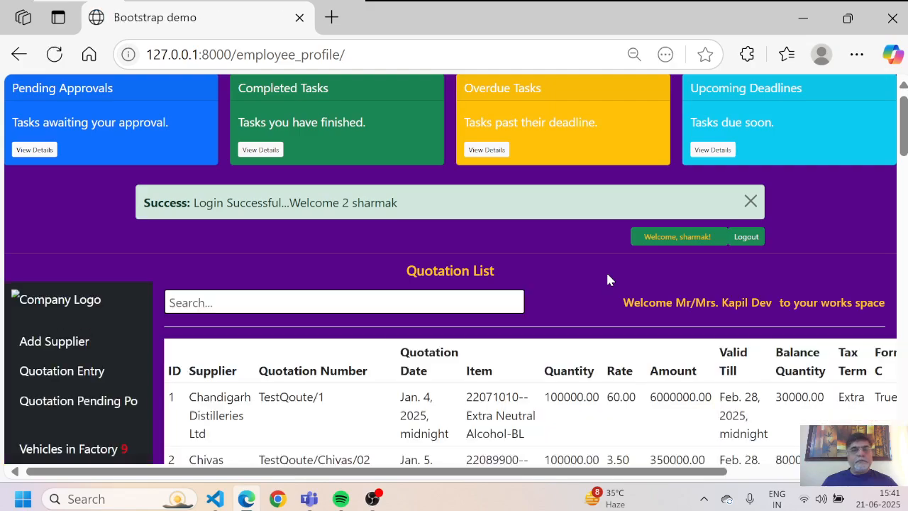
Step: Open the Stock Ledger report from the new user's sidebar
scroll(607, 279, "down", 2)
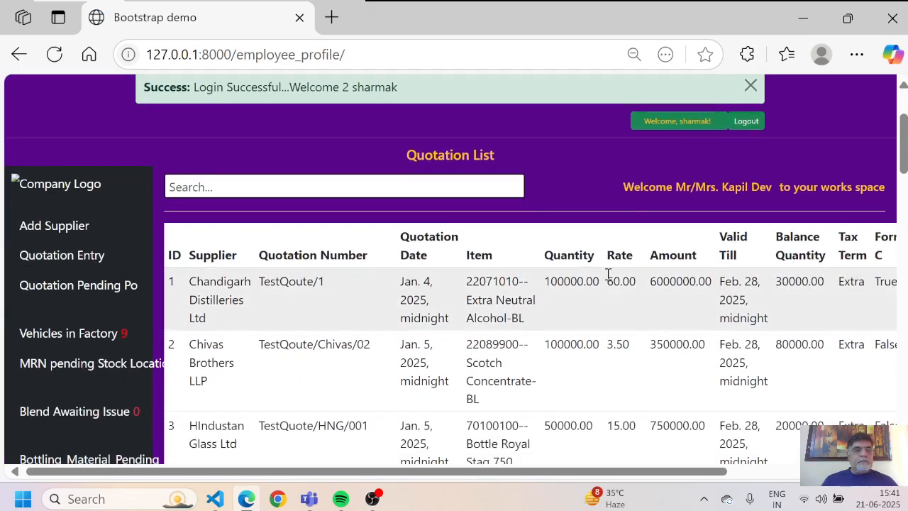
scroll(608, 275, "down", 2)
scroll(607, 280, "down", 1)
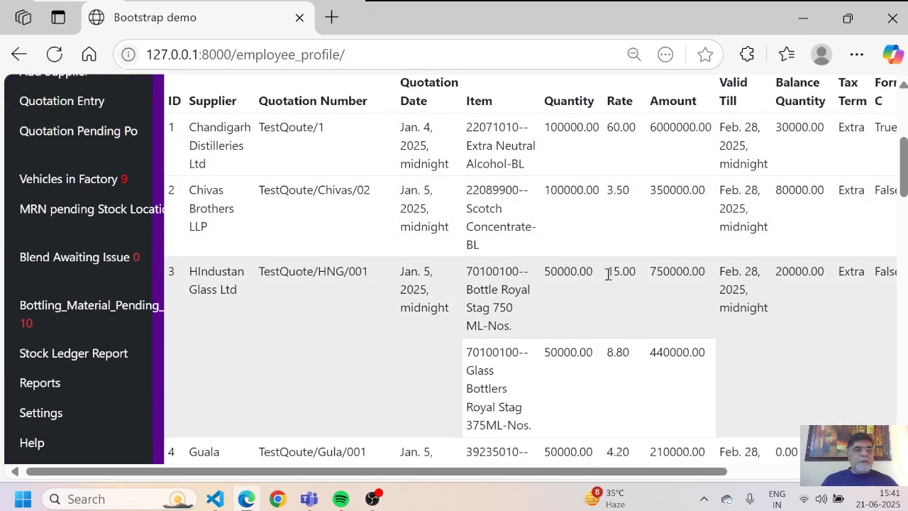
left_click(74, 362)
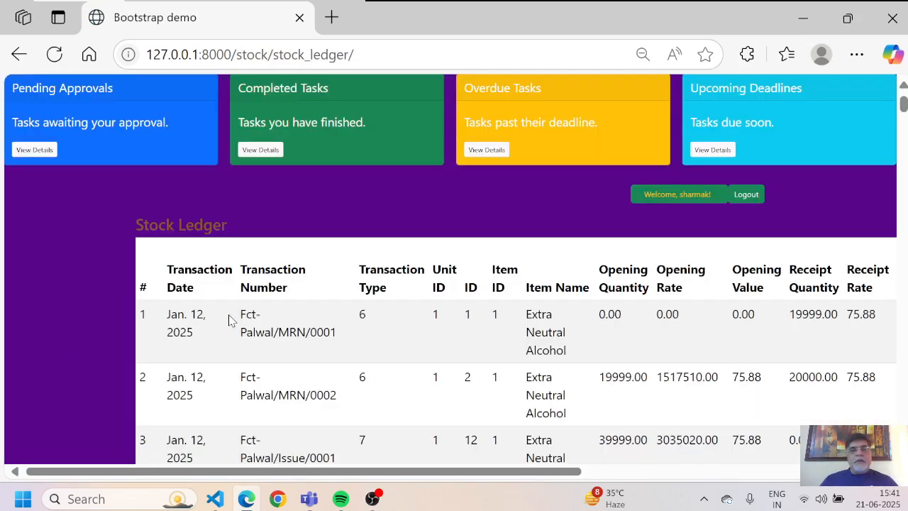
Step: Scroll to Extra Neutral Alcohol's 63741.00 balance after Issue/0099 and the Scotch Concentrate rows
scroll(229, 320, "down", 8)
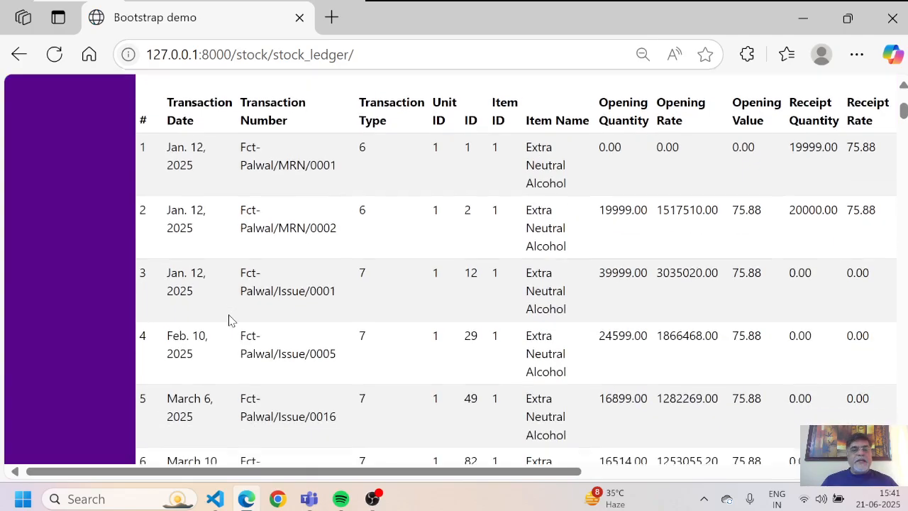
scroll(229, 320, "down", 20)
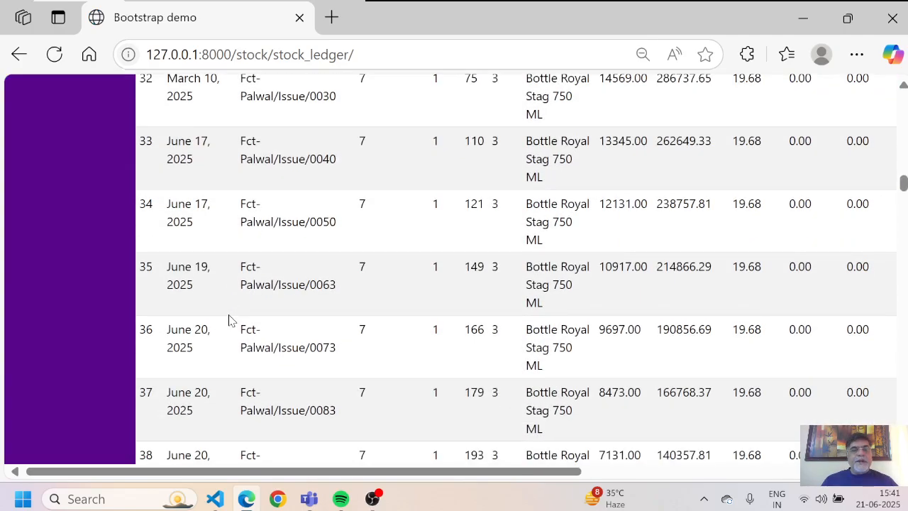
scroll(229, 319, "down", 5)
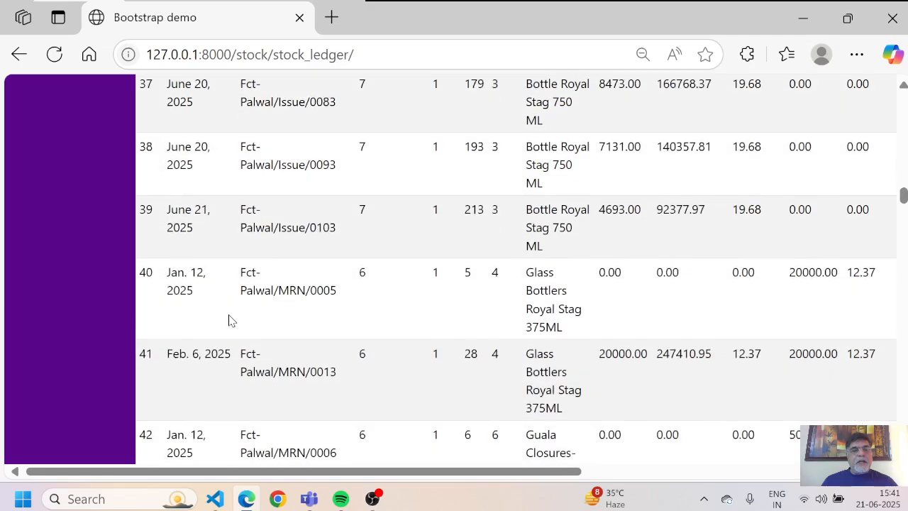
scroll(229, 320, "down", 10)
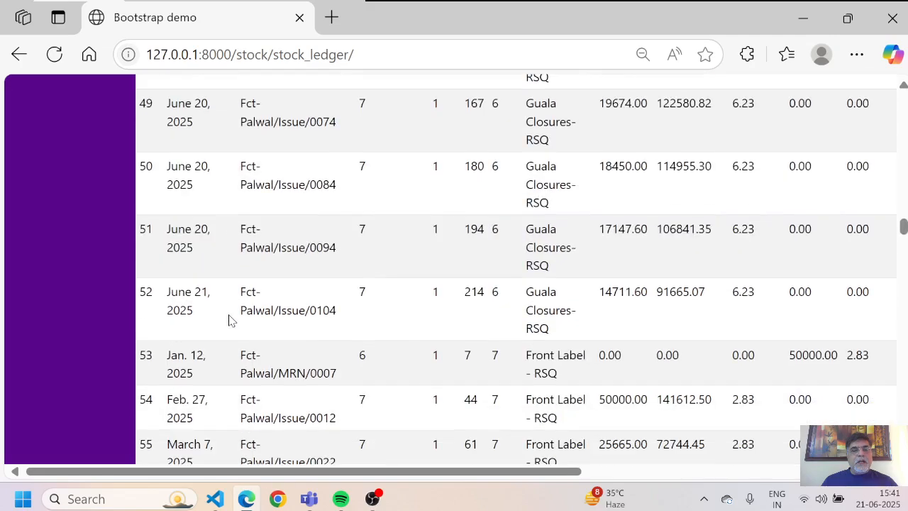
scroll(229, 320, "down", 1)
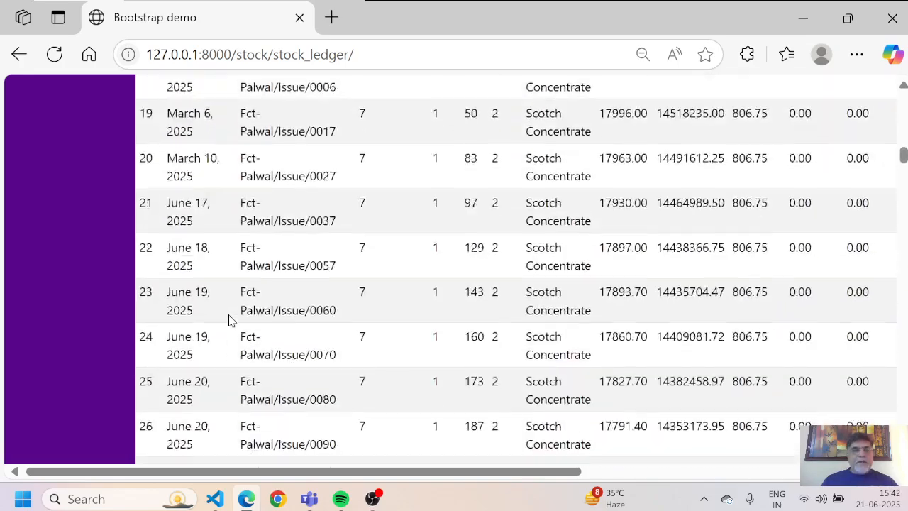
scroll(229, 320, "up", 6)
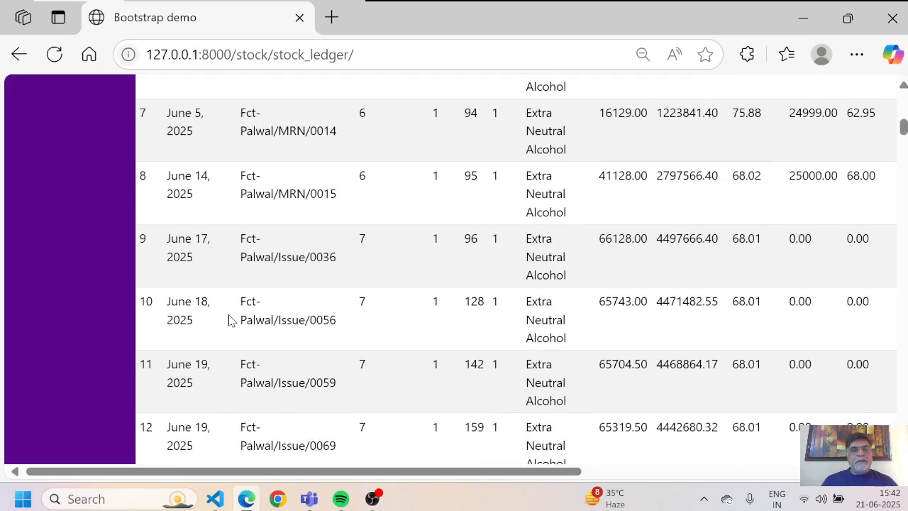
scroll(229, 320, "up", 5)
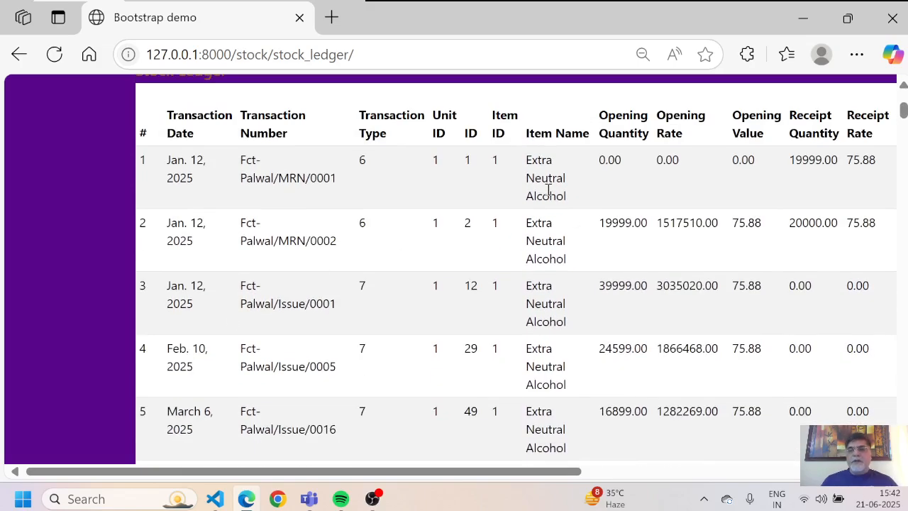
scroll(547, 190, "down", 3)
scroll(547, 190, "down", 6)
scroll(548, 190, "down", 5)
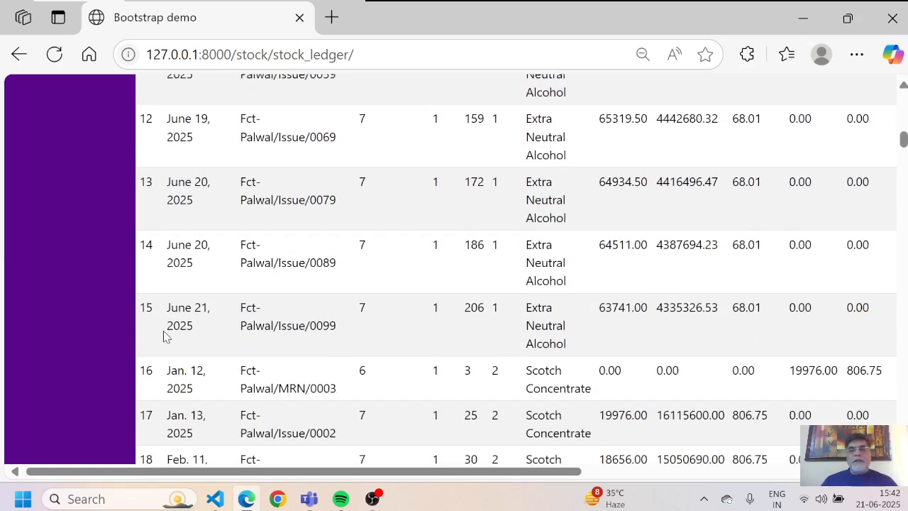
scroll(163, 337, "right", 1)
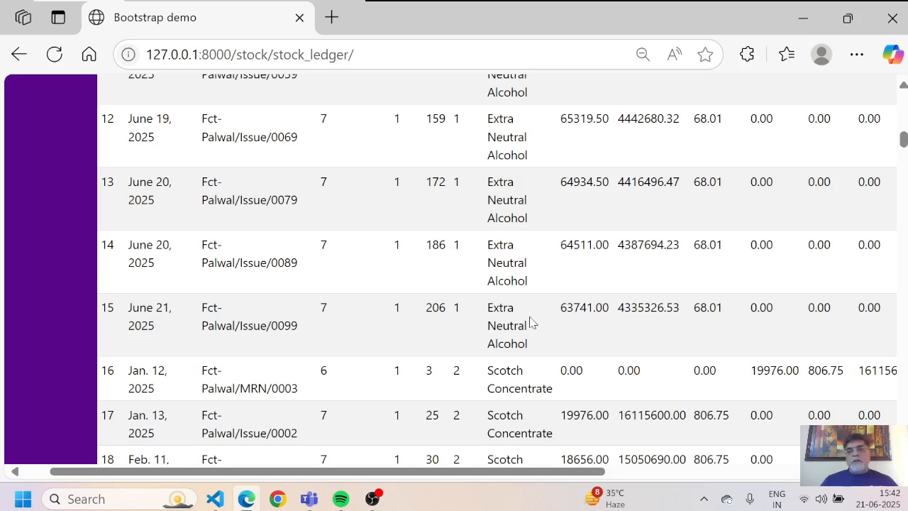
Step: Inspect the Scotch Concentrate and Bottle Royal Stag 750 ML issue rows across all columns
scroll(532, 323, "right", 5)
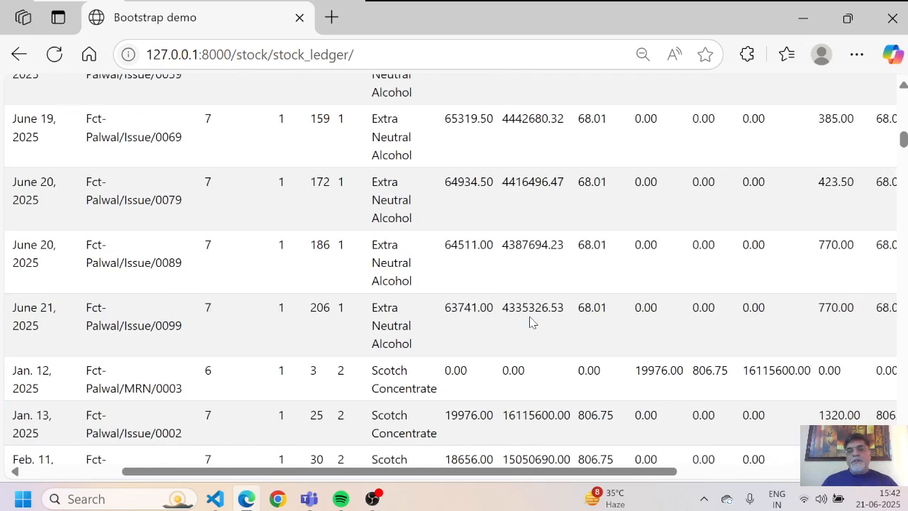
scroll(532, 323, "right", 5)
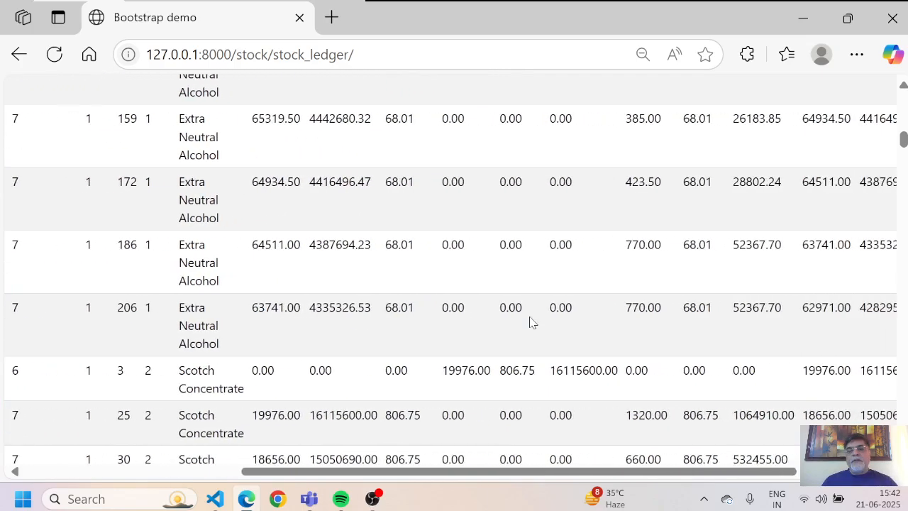
scroll(532, 323, "right", 1)
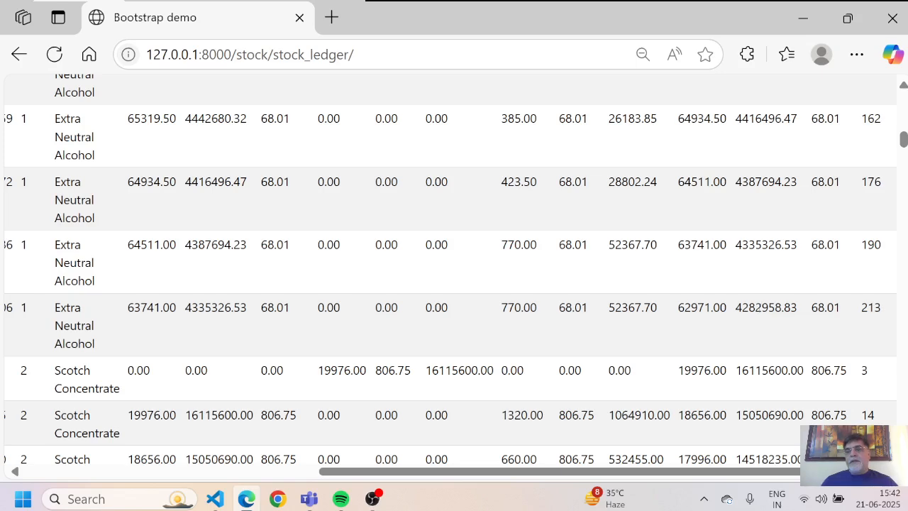
left_click(903, 86)
scroll(903, 86, "up", 5)
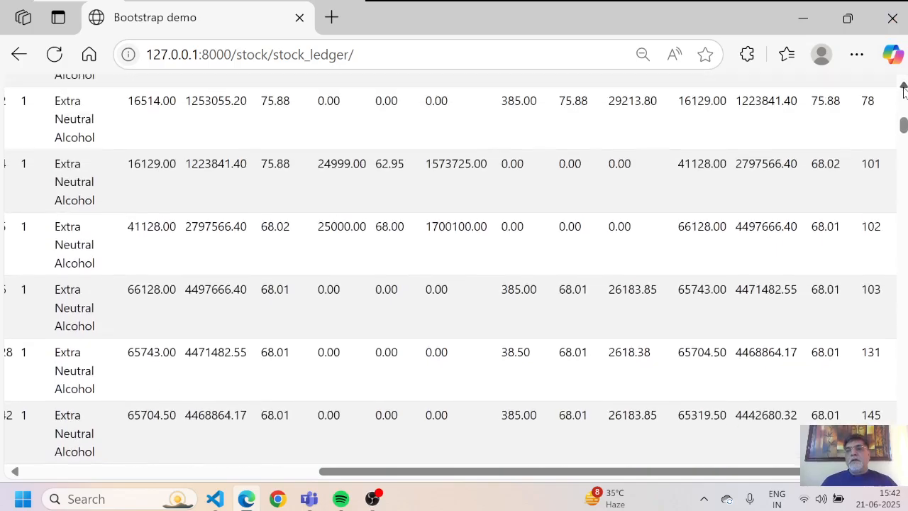
scroll(903, 86, "up", 4)
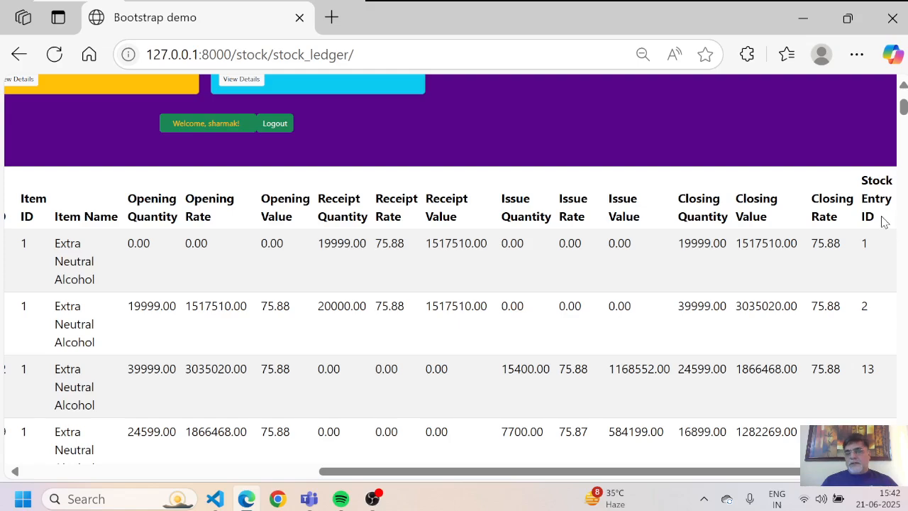
scroll(883, 222, "down", 3)
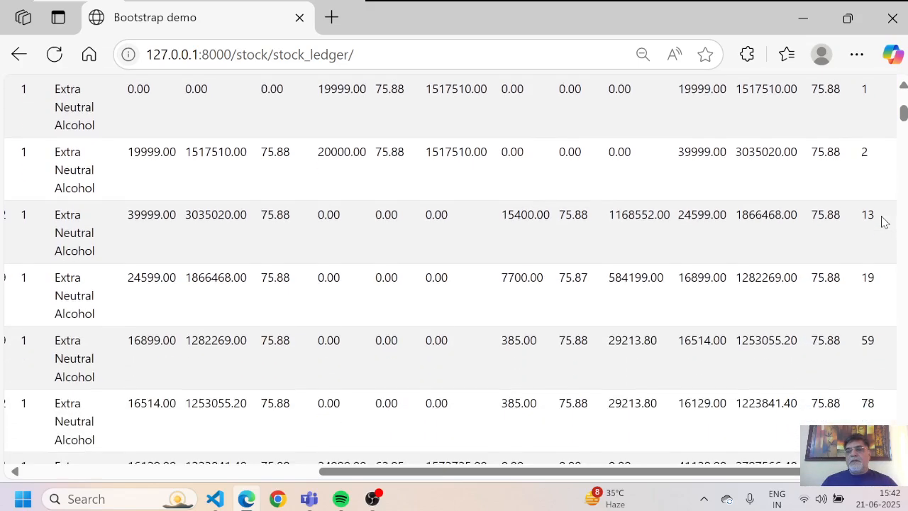
scroll(884, 222, "down", 7)
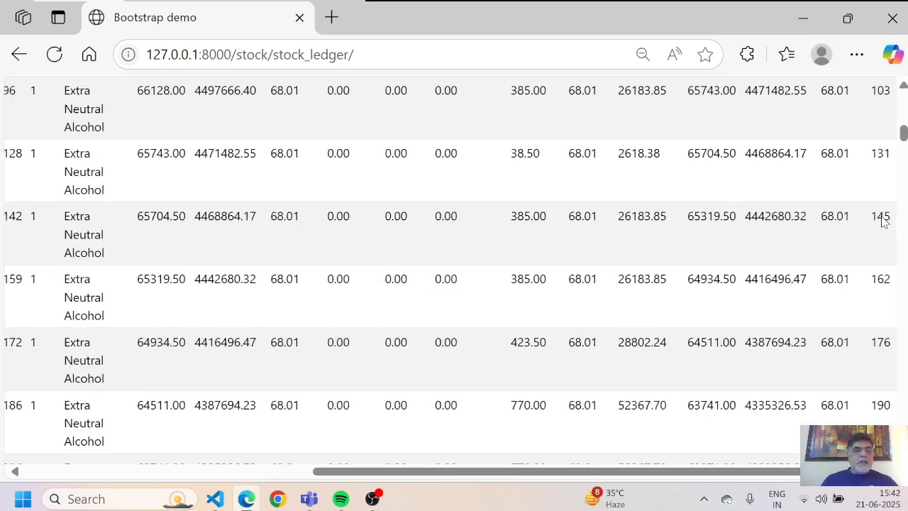
scroll(883, 222, "down", 5)
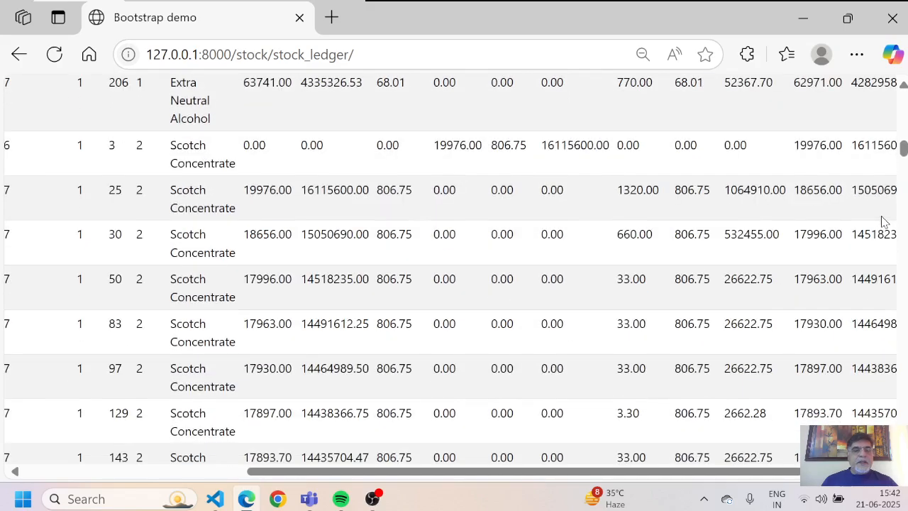
scroll(883, 222, "down", 5)
scroll(883, 220, "down", 1)
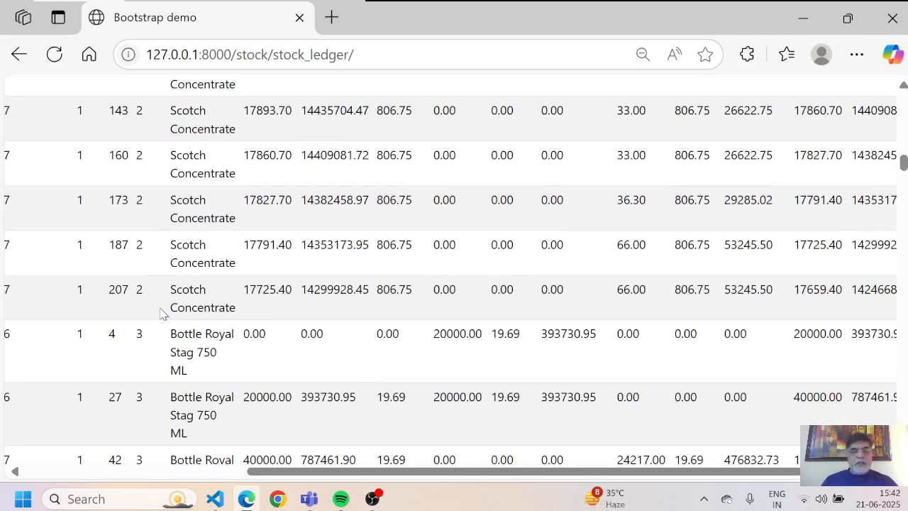
scroll(162, 314, "left", 5)
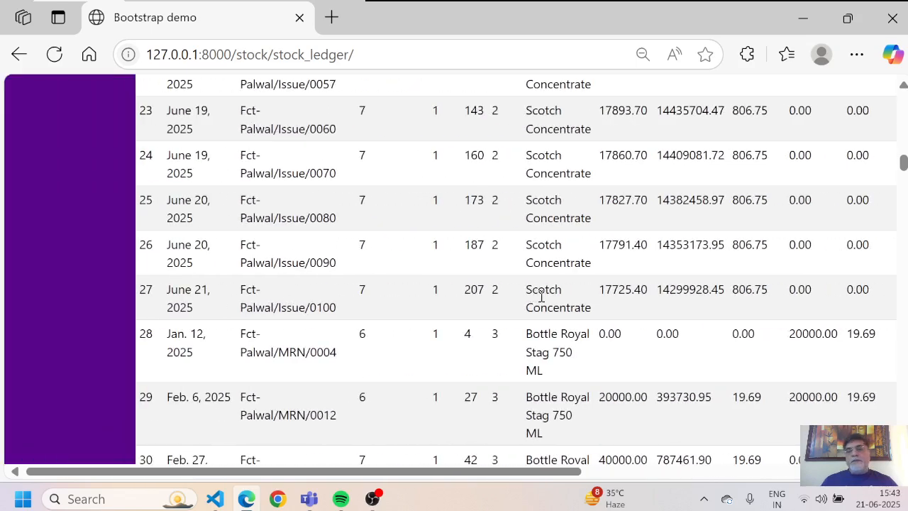
scroll(635, 285, "right", 5)
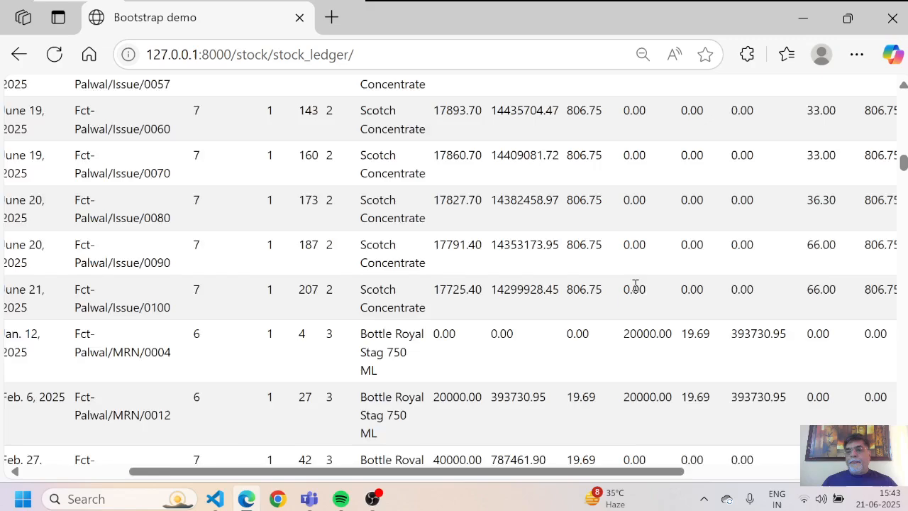
scroll(636, 285, "right", 2)
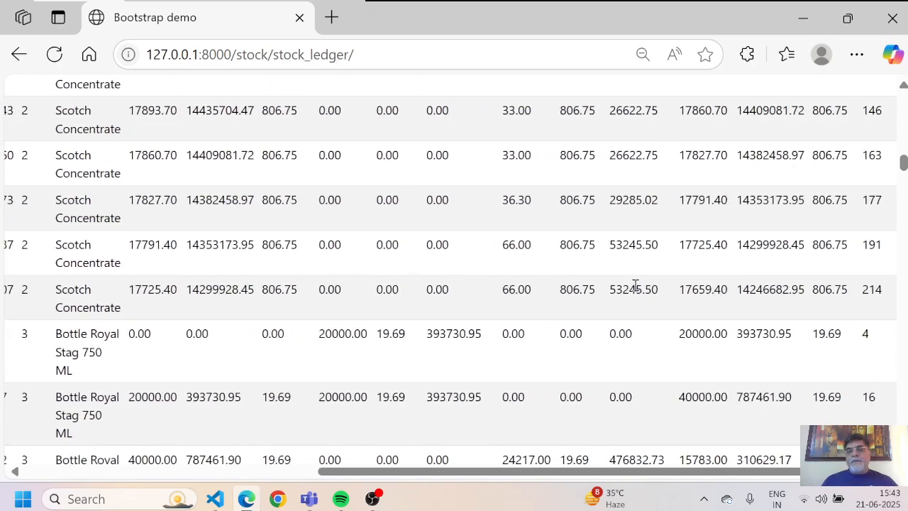
scroll(635, 285, "left", 6)
Step: Continue to Glass Bottlers Royal Stag 375ML receipts and Guala Closures-RSQ through Issue/0021
scroll(636, 290, "down", 5)
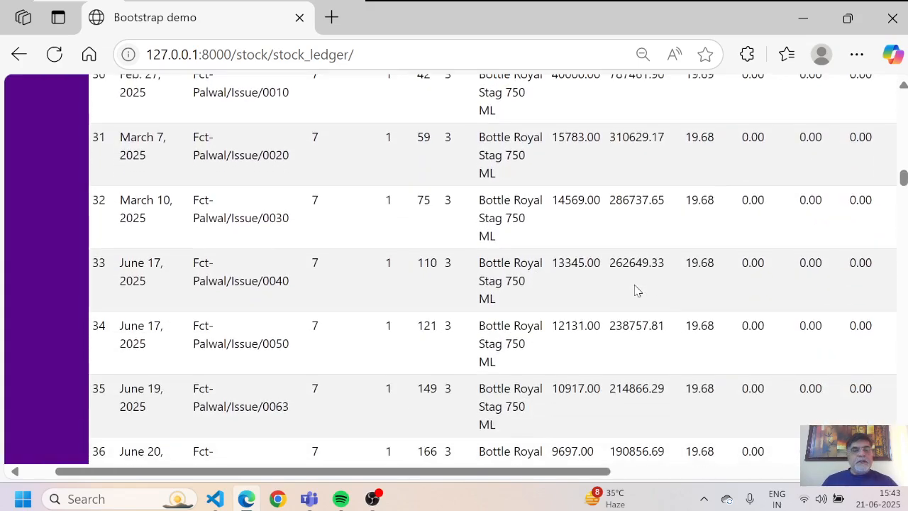
scroll(636, 290, "down", 3)
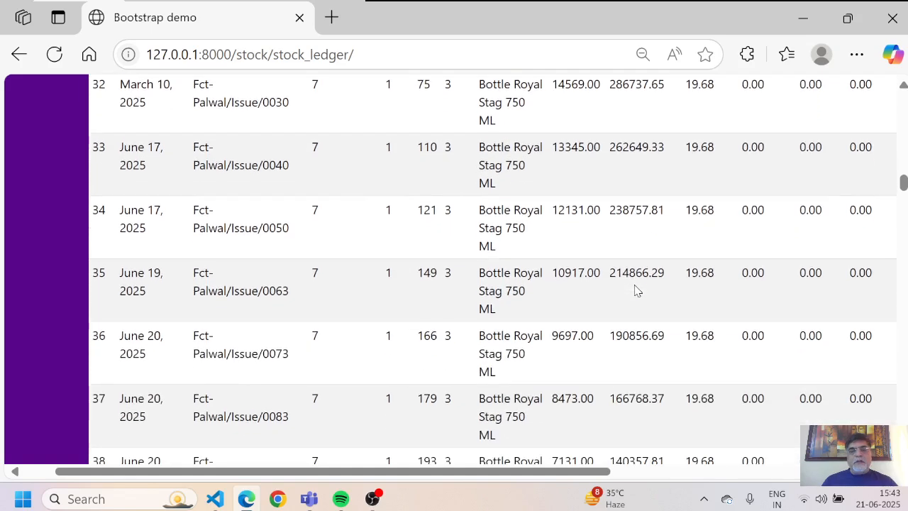
scroll(636, 288, "down", 1)
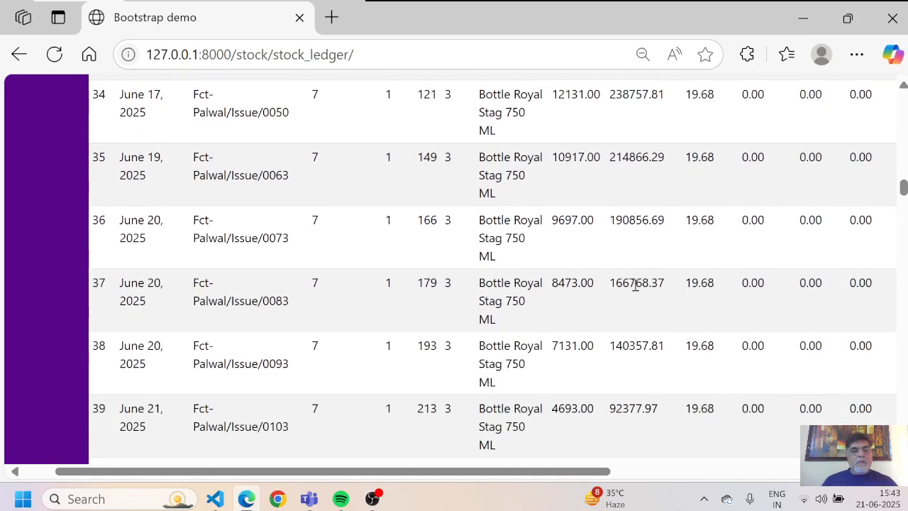
scroll(636, 287, "down", 1)
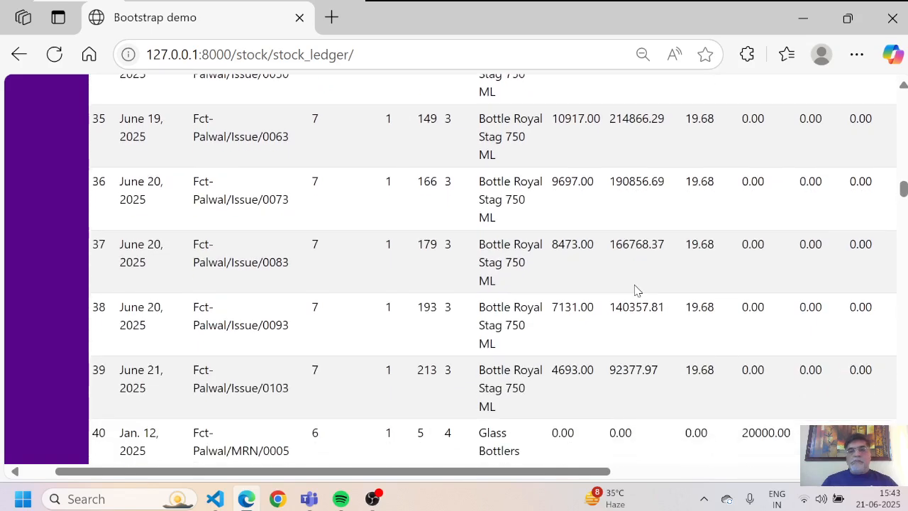
scroll(635, 290, "down", 3)
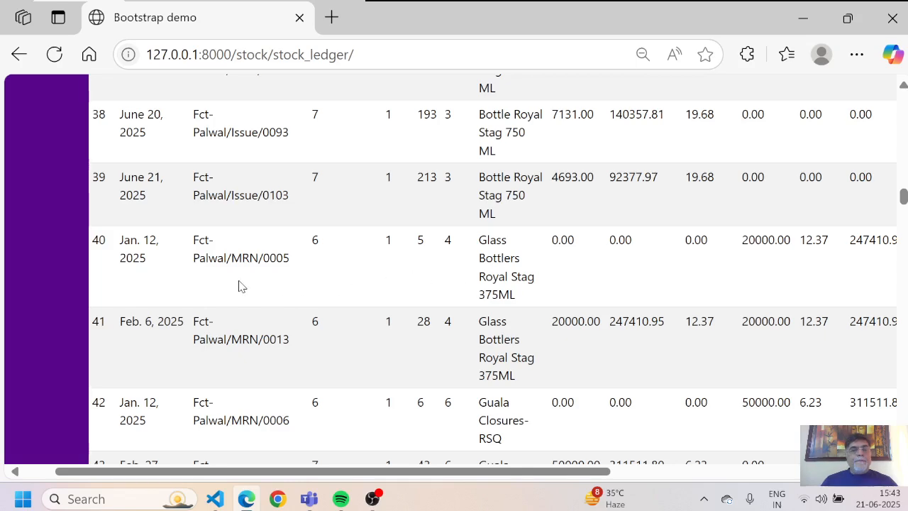
scroll(239, 286, "up", 1)
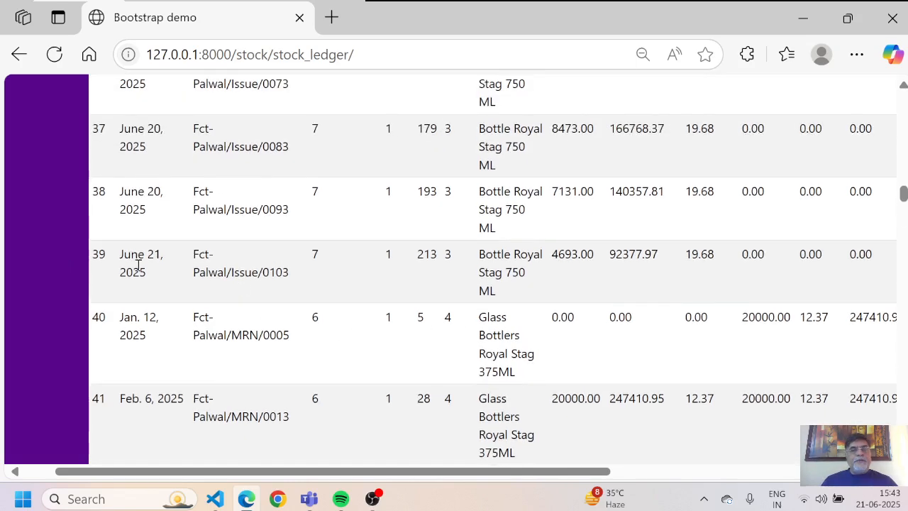
scroll(137, 266, "right", 5)
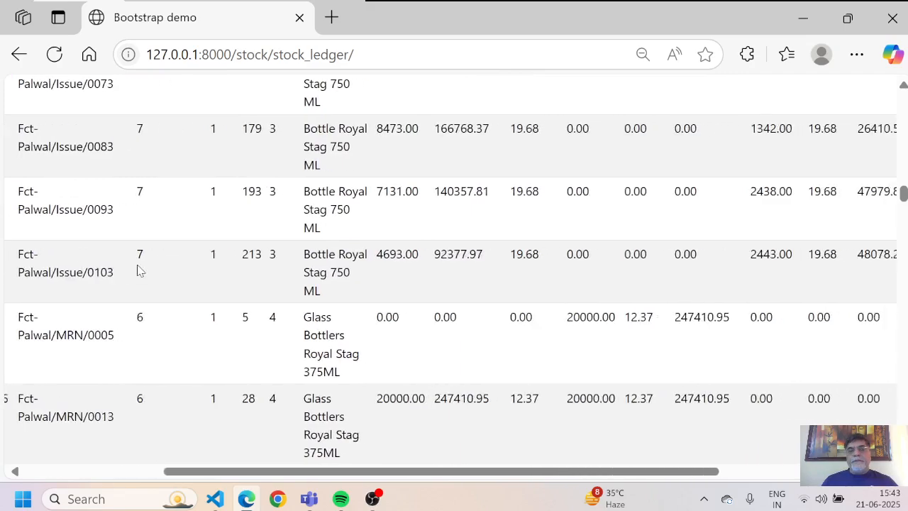
scroll(139, 270, "right", 3)
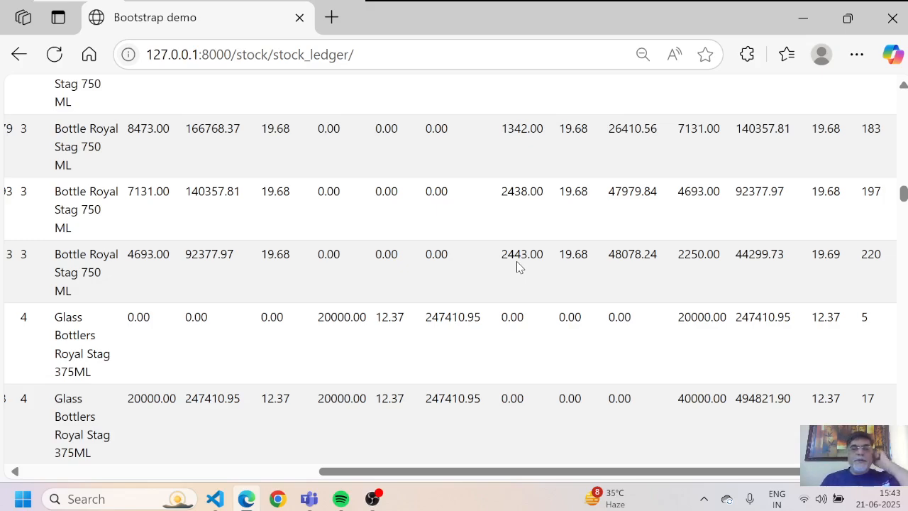
scroll(517, 267, "down", 1)
scroll(517, 267, "left", 6)
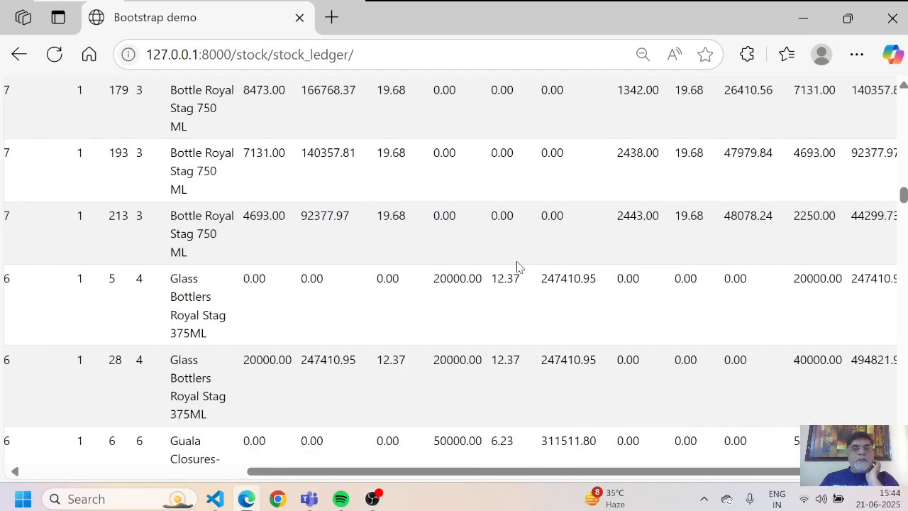
scroll(518, 267, "down", 2)
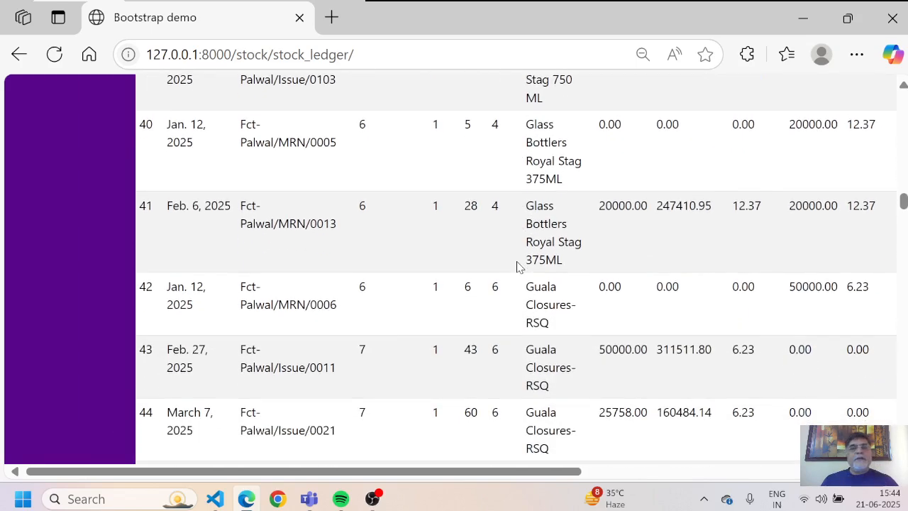
left_click(20, 55)
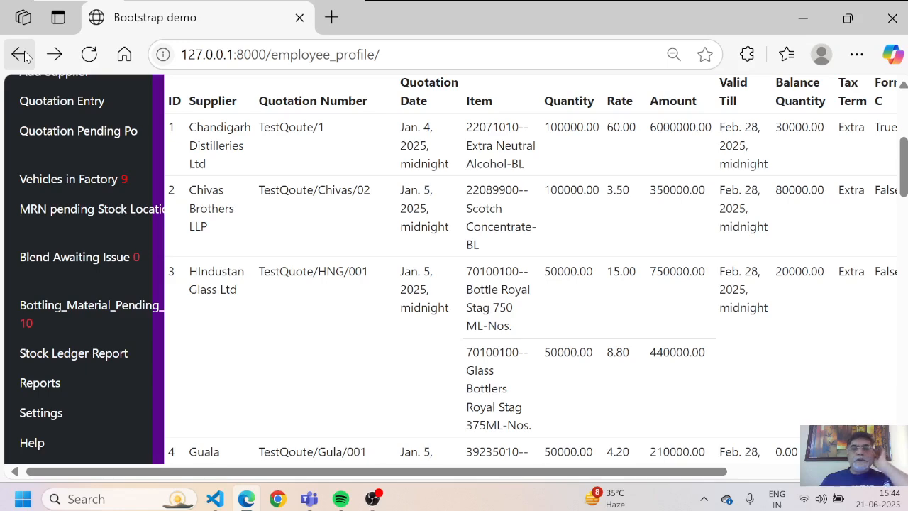
key("Down")
key("Down")
key("Down")
key("Down")
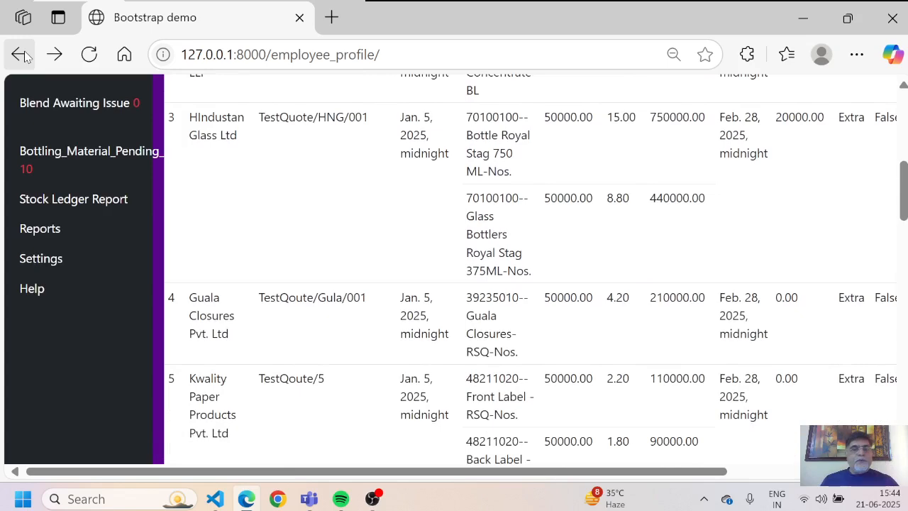
key("Down")
key("Up")
key("Up")
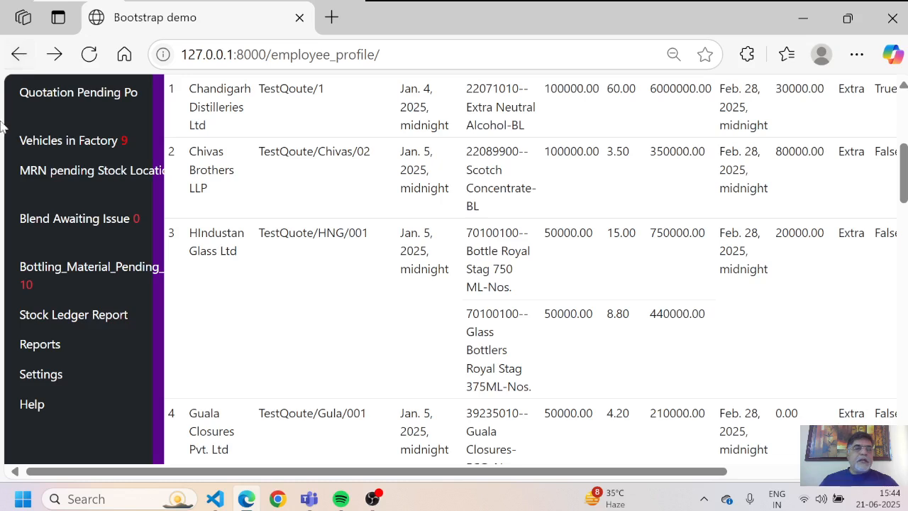
left_click(77, 317)
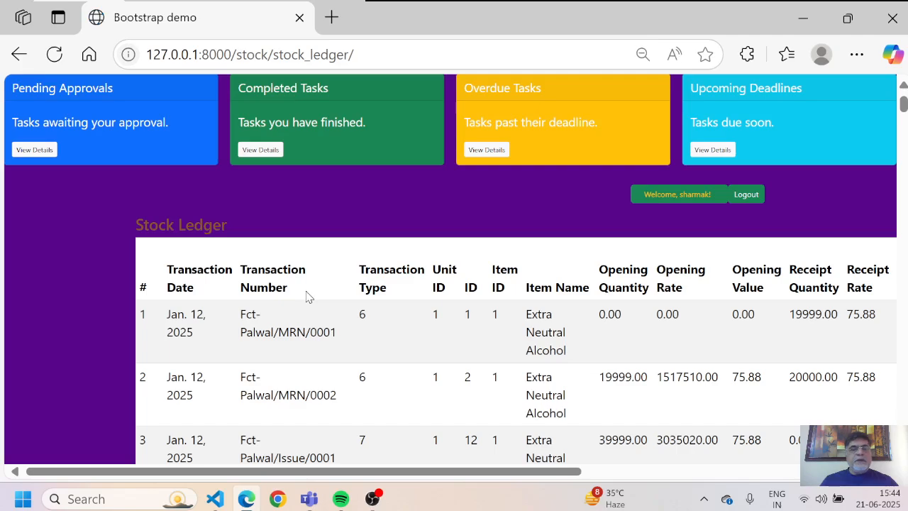
scroll(328, 295, "down", 20)
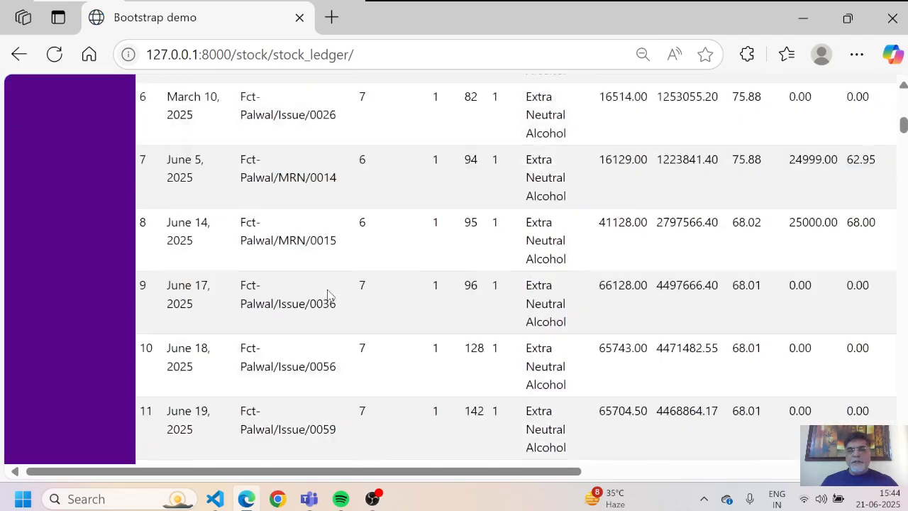
scroll(328, 295, "down", 5)
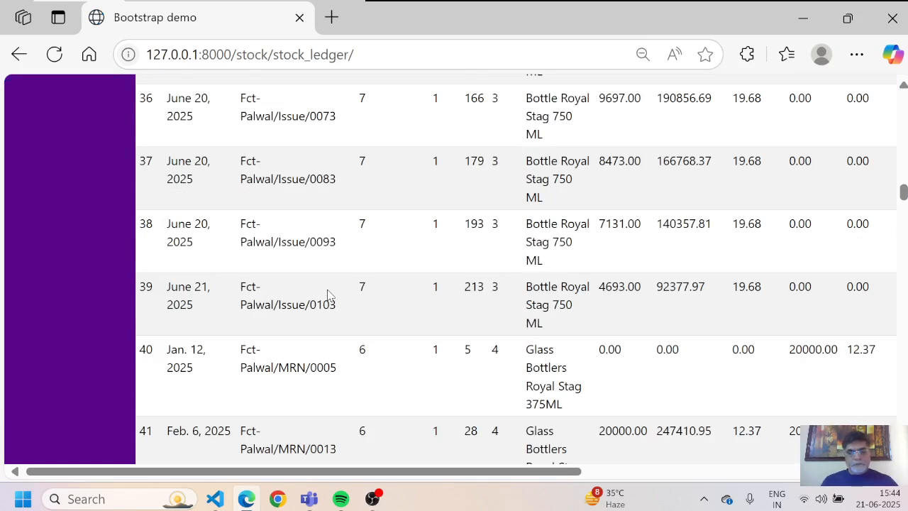
Step: Search the stock ledger page for the word 'finished'
key("ctrl+f")
type("fi")
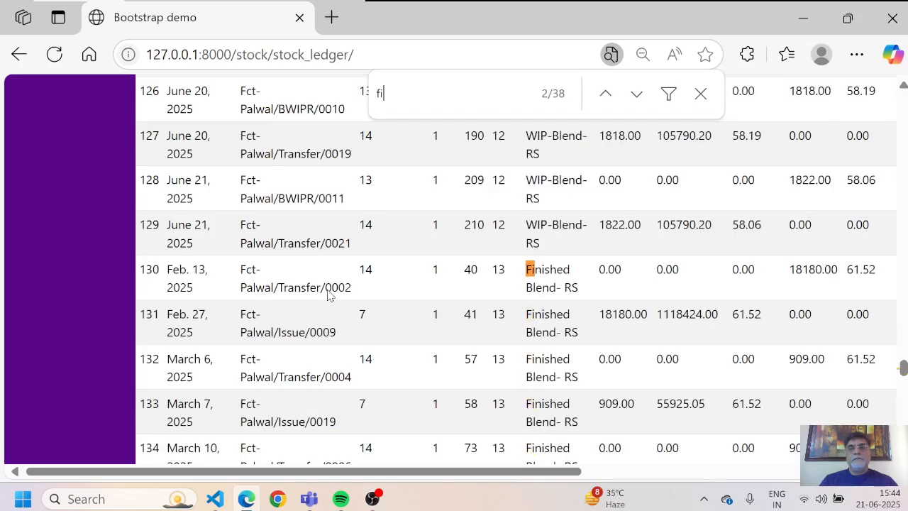
type("n")
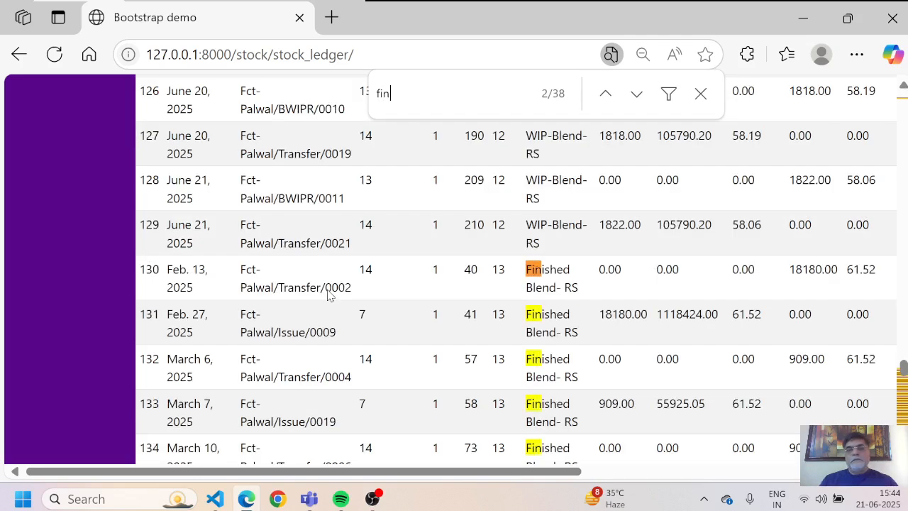
type("ished g")
key("BackSpace")
key("BackSpace")
type("g")
key("BackSpace")
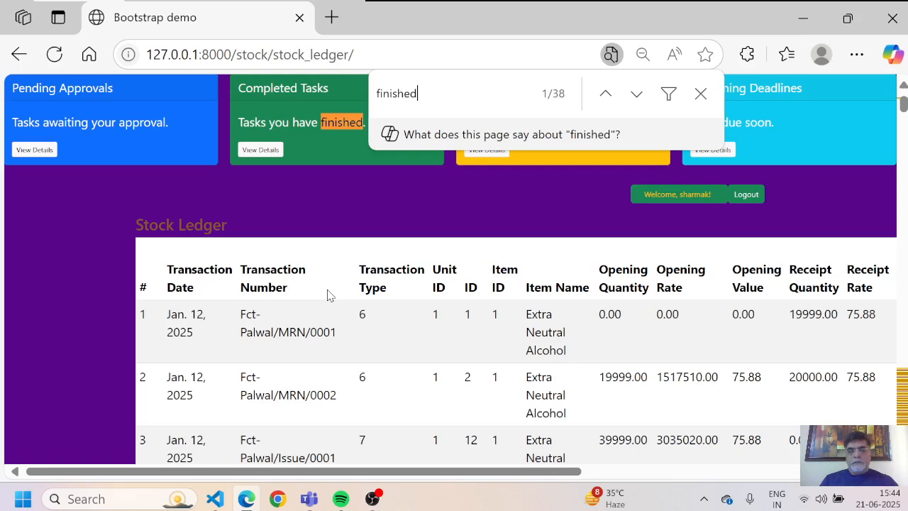
Step: Step through the Finished Blend- RS matches to the Finished-Goods RSQ match in row 152
key("Return")
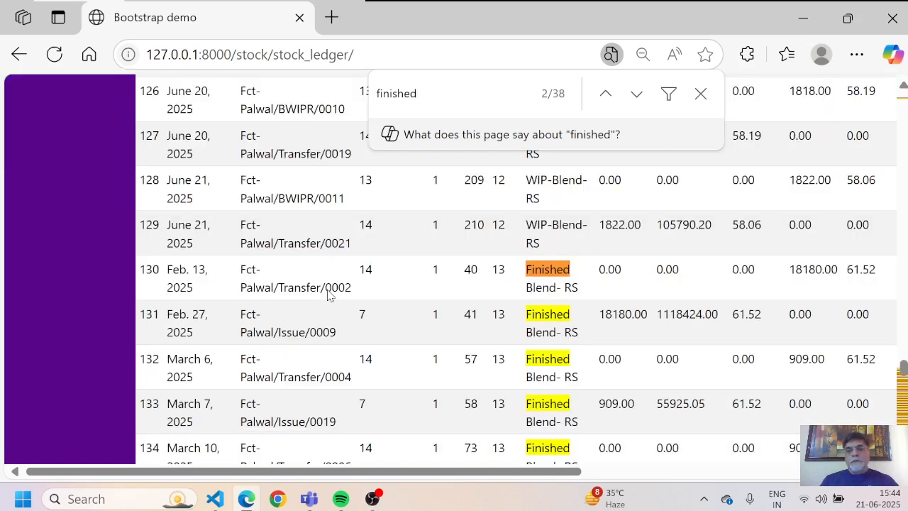
key("Return")
key("Return")
key("Return")
key("Return")
key("Return")
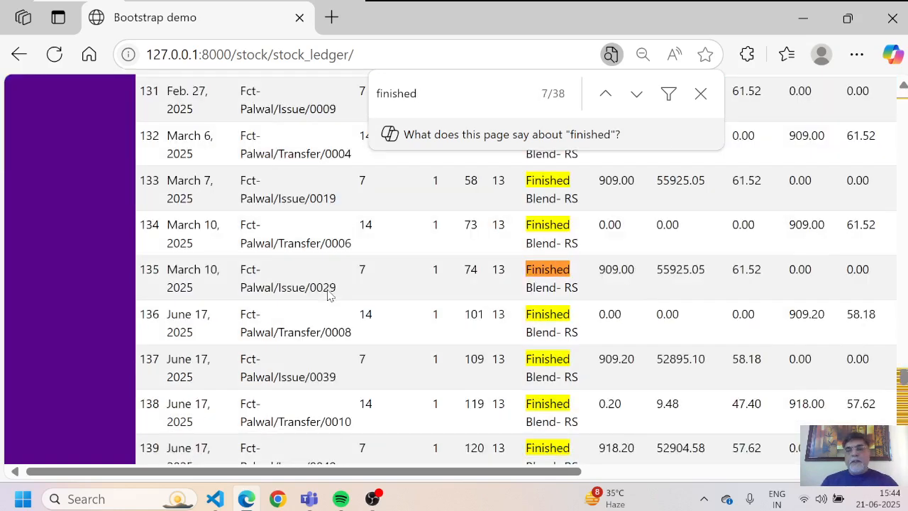
key("Return")
key("Return")
key("Return")
key("Return")
key("Return")
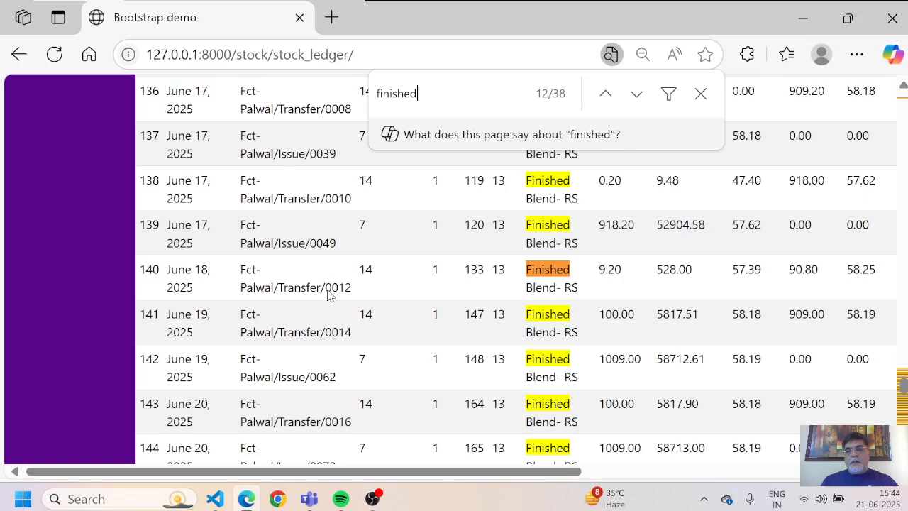
key("Return")
key("Return")
key("Return")
key("Return")
key("Return")
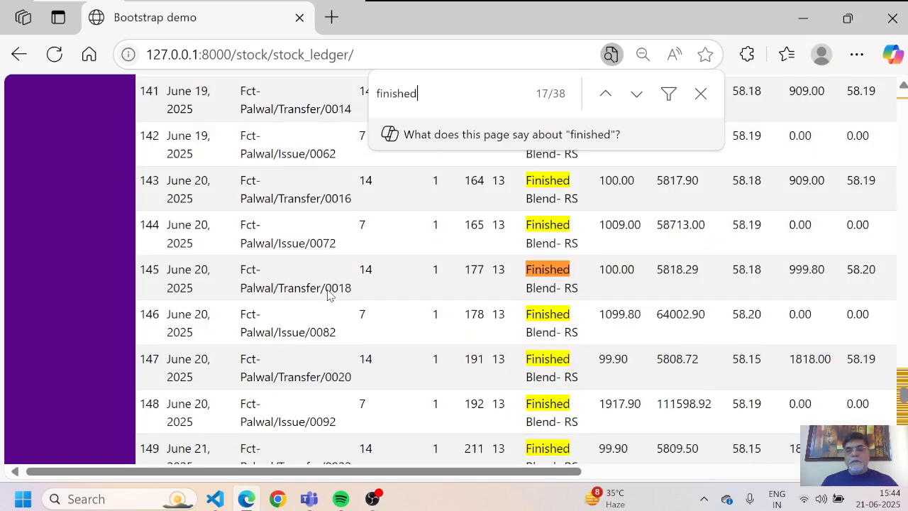
key("Return")
key("Return")
key("Return")
key("Return")
key("Return")
key("Return")
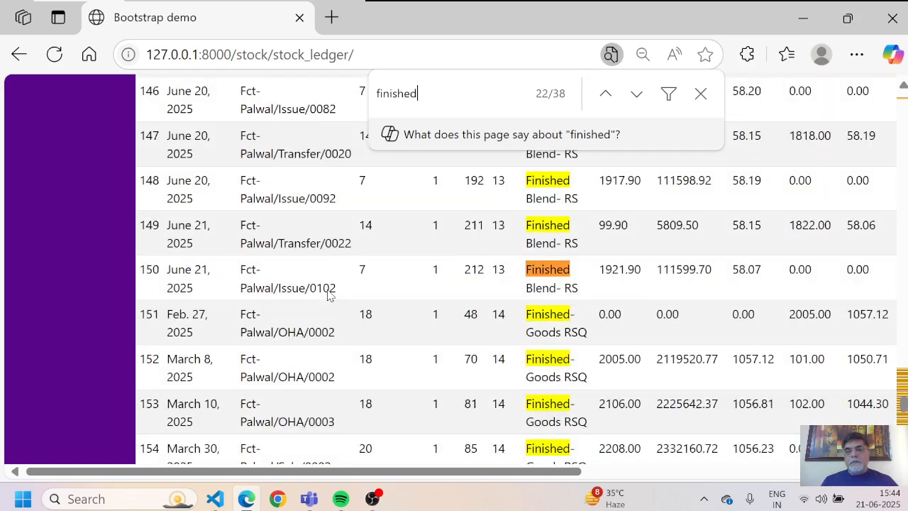
key("Return")
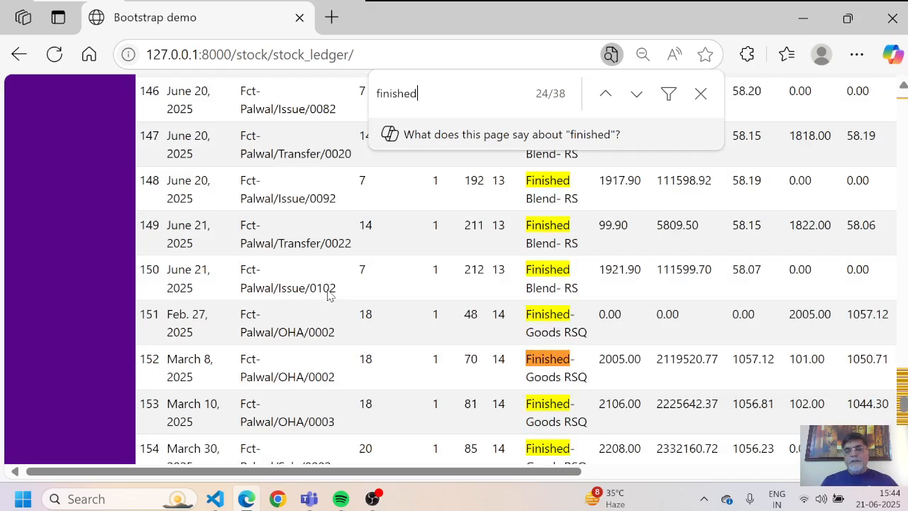
scroll(508, 349, "down", 2)
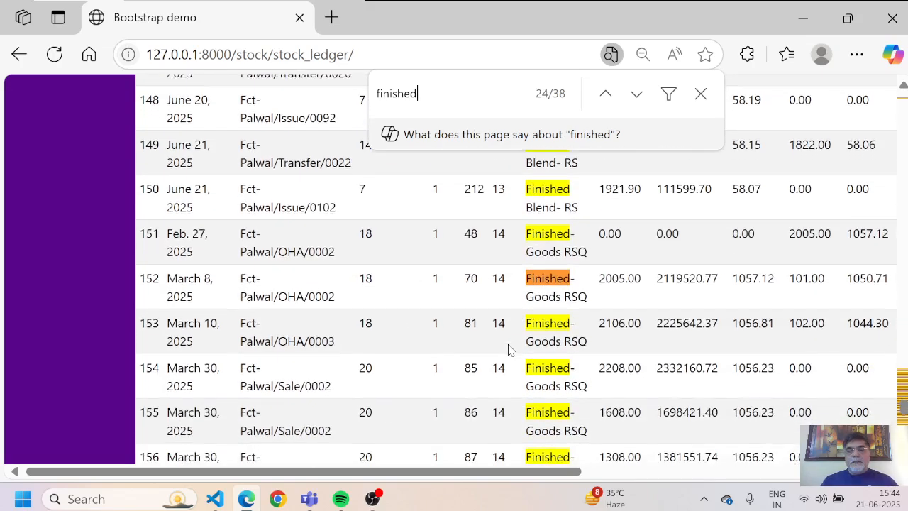
scroll(508, 349, "down", 6)
scroll(508, 349, "down", 1)
scroll(508, 349, "down", 3)
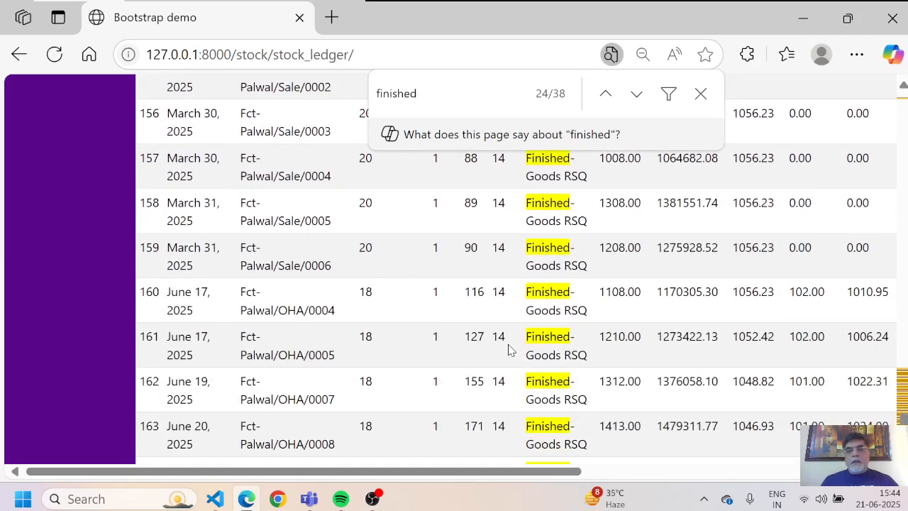
scroll(508, 349, "down", 2)
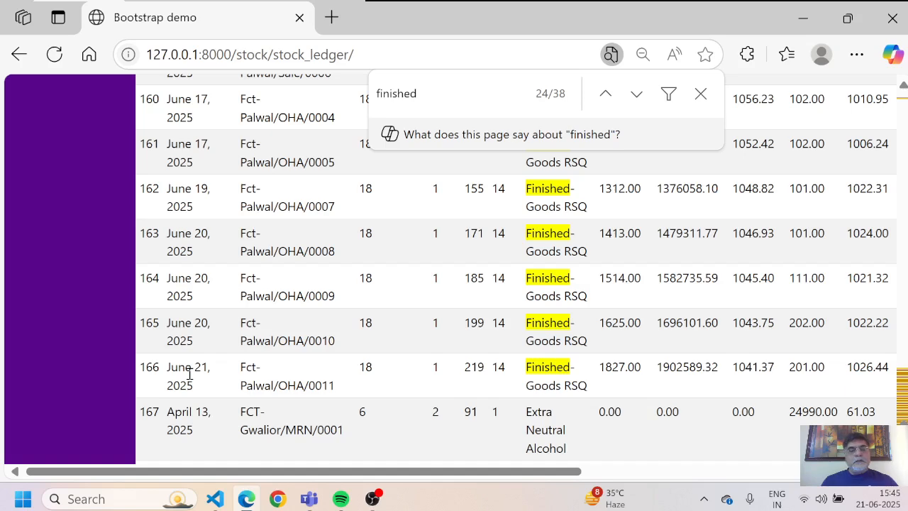
scroll(189, 374, "down", 1)
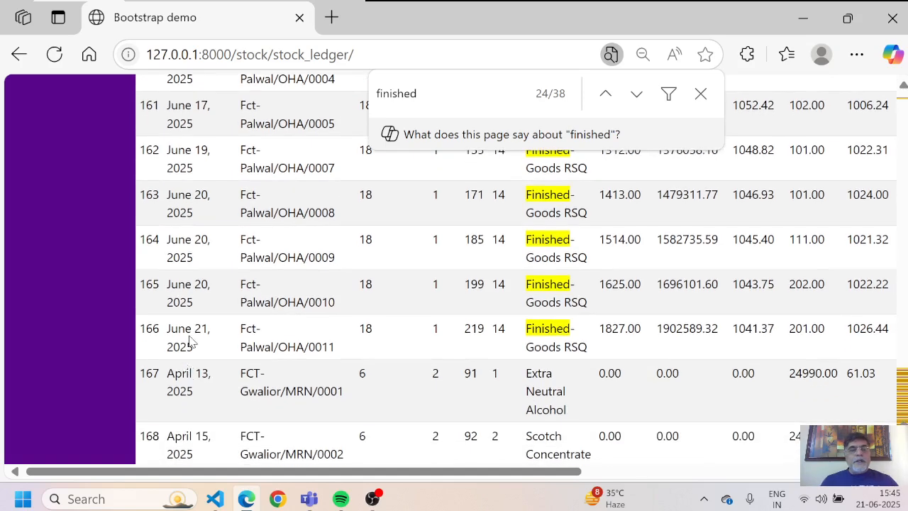
scroll(189, 342, "right", 1)
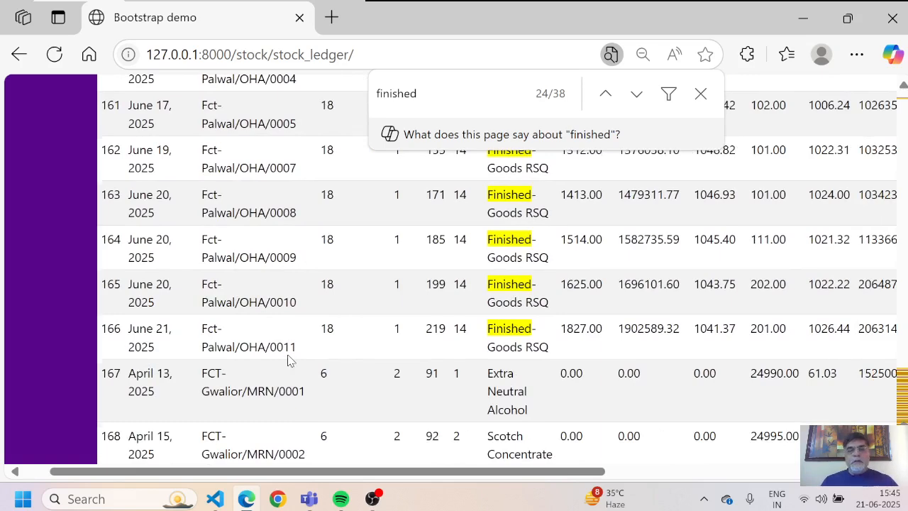
scroll(287, 360, "up", 2)
scroll(287, 360, "right", 3)
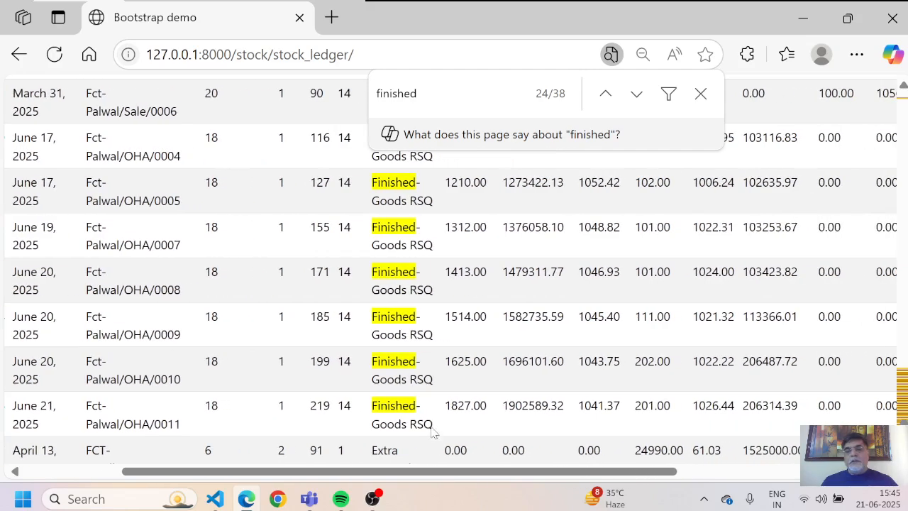
scroll(456, 424, "right", 1)
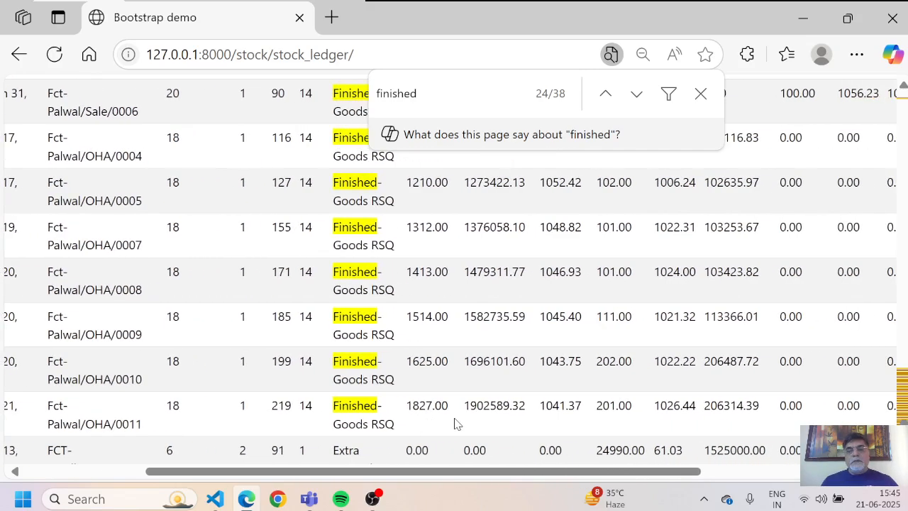
scroll(457, 424, "right", 1)
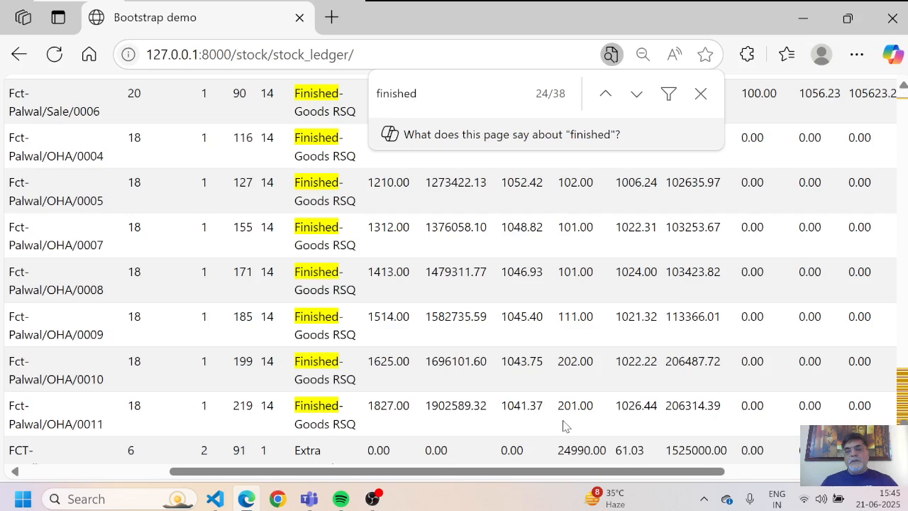
scroll(578, 422, "right", 1)
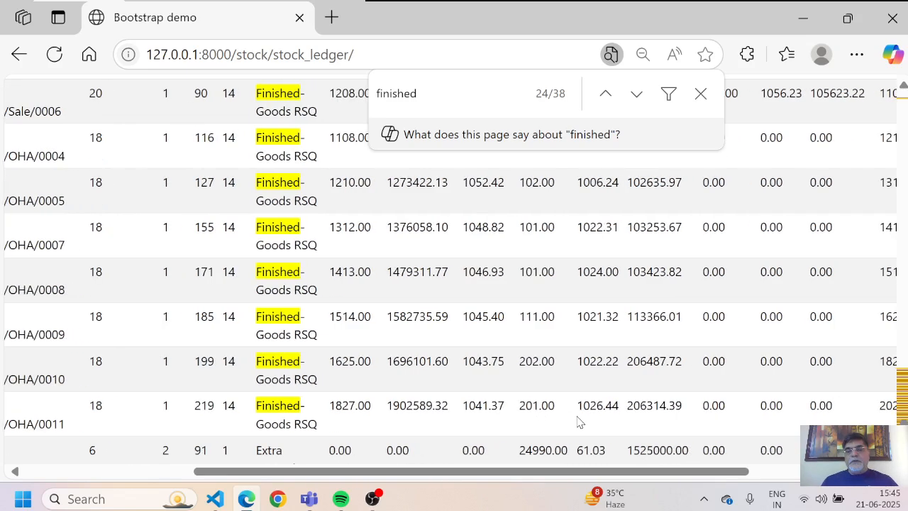
scroll(578, 422, "right", 2)
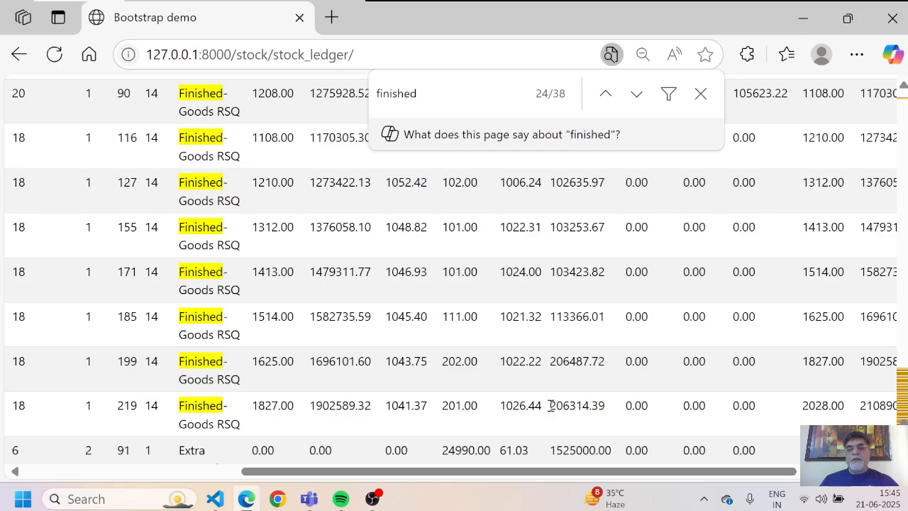
scroll(608, 409, "right", 4)
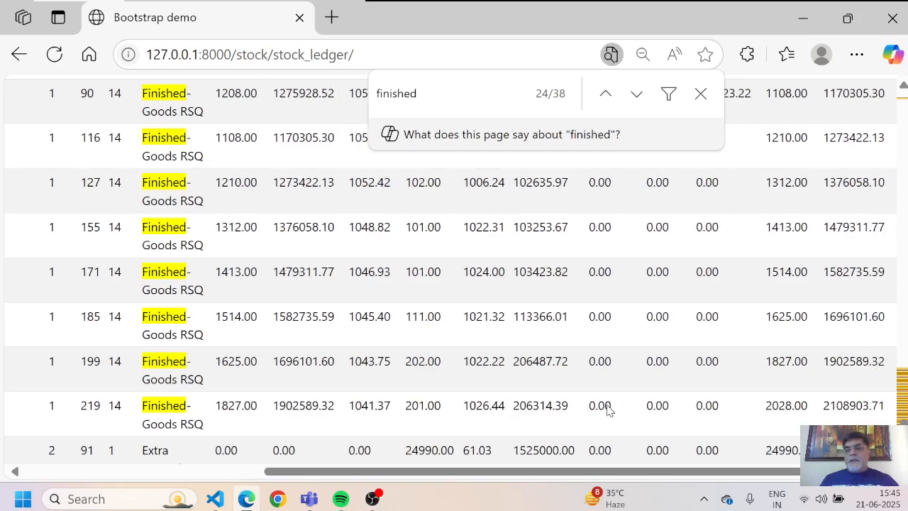
scroll(608, 410, "up", 1)
scroll(608, 409, "up", 4)
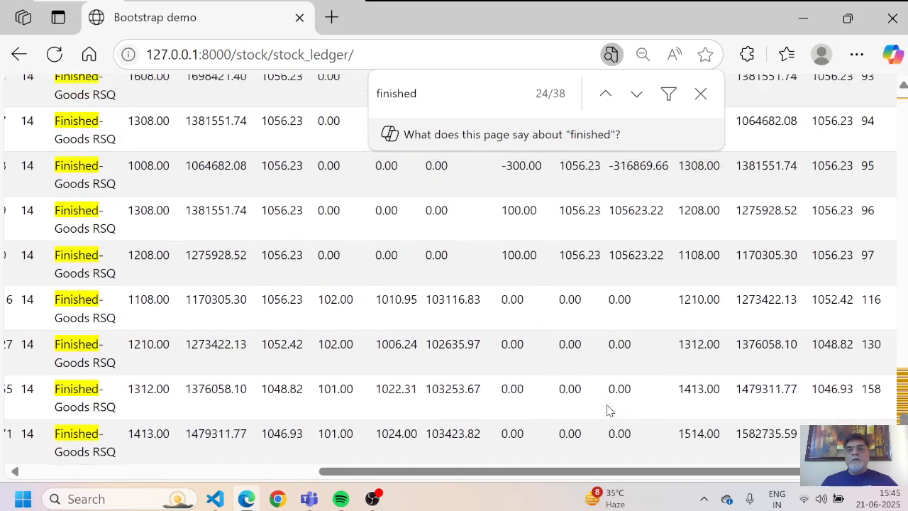
Step: Clear the page search highlights, then stop the recording in OBS Studio
left_click(700, 94)
scroll(700, 105, "up", 5)
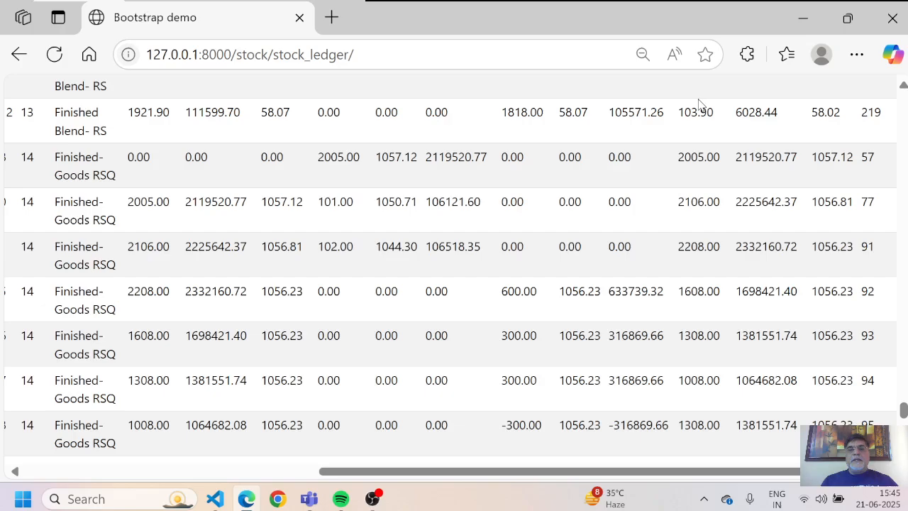
scroll(699, 103, "up", 8)
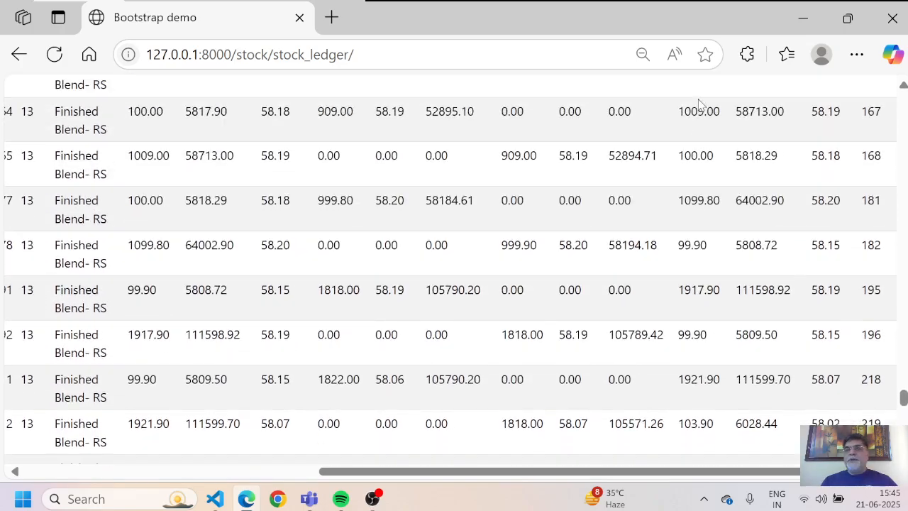
scroll(699, 103, "up", 10)
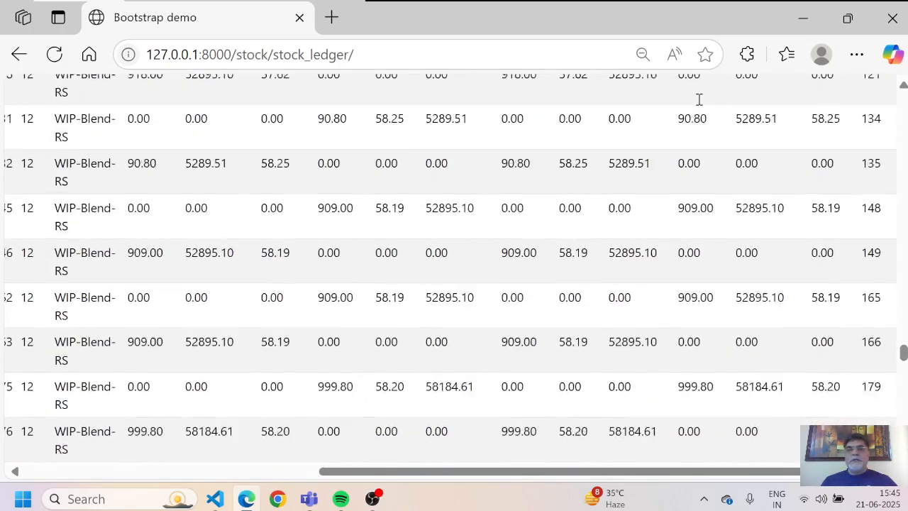
key("alt+Tab")
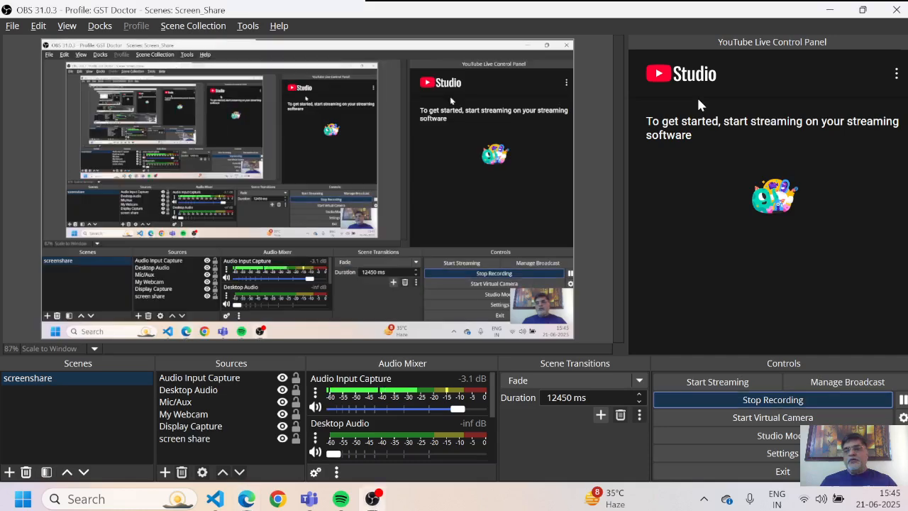
left_click(734, 400)
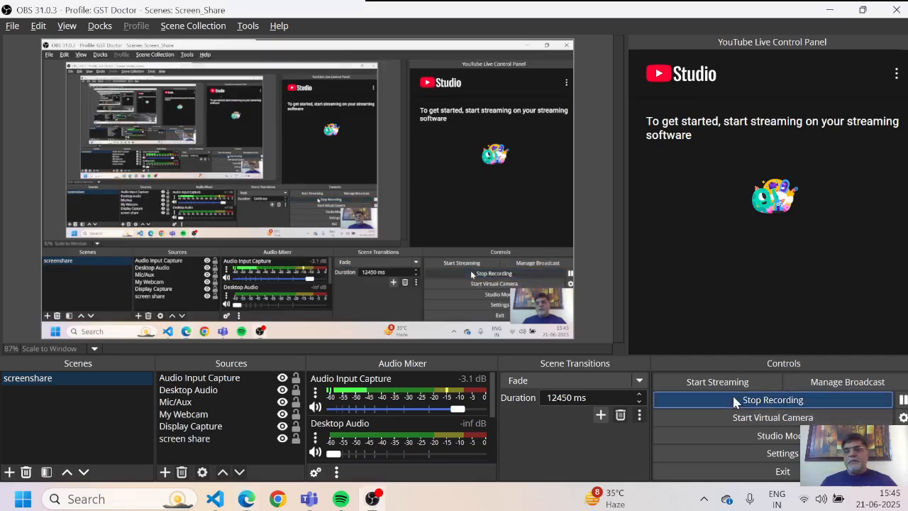